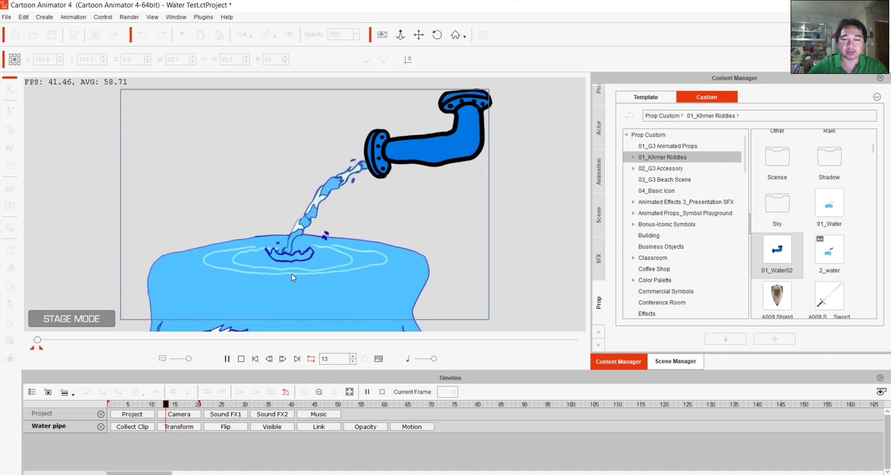
- Stop the animation preview, select the water prop, and switch to the watertest.psd artwork in Photoshop
{"action": "key", "text": "space"}
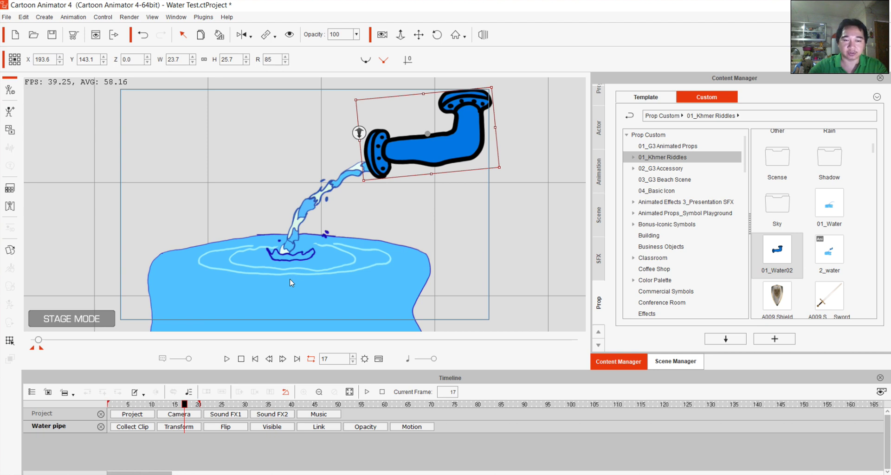
{"action": "left_click", "coordinate": [351, 256]}
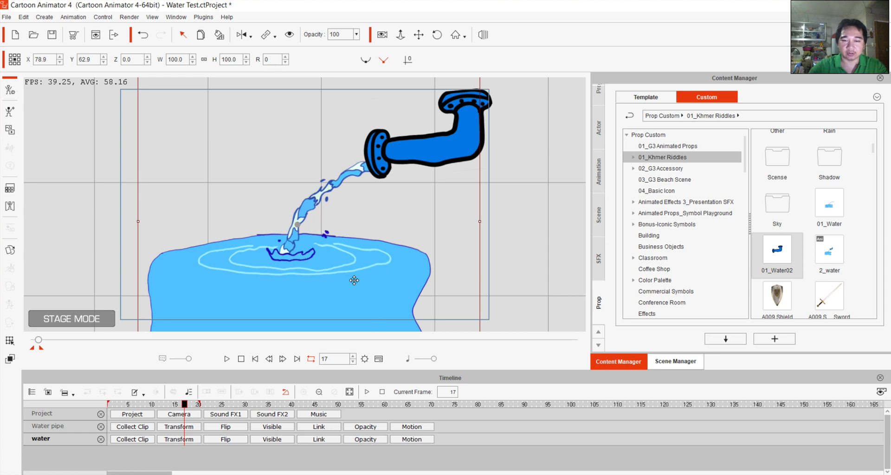
{"action": "key", "text": "alt+Tab"}
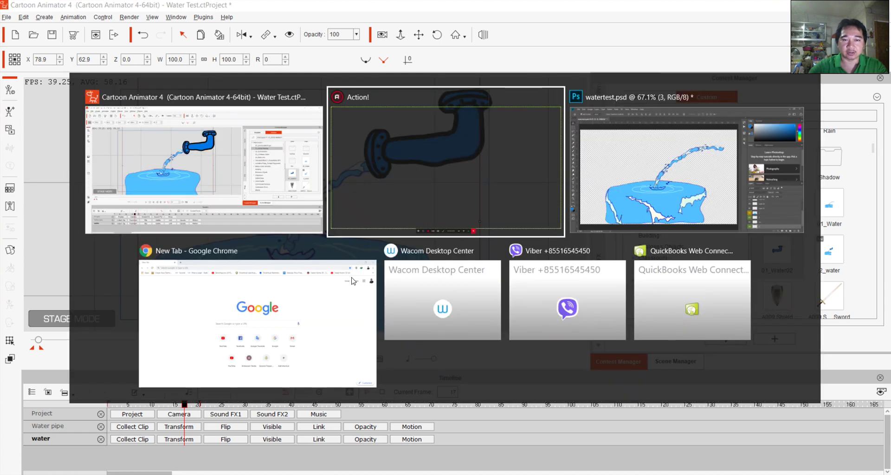
{"action": "key", "text": "alt+Tab"}
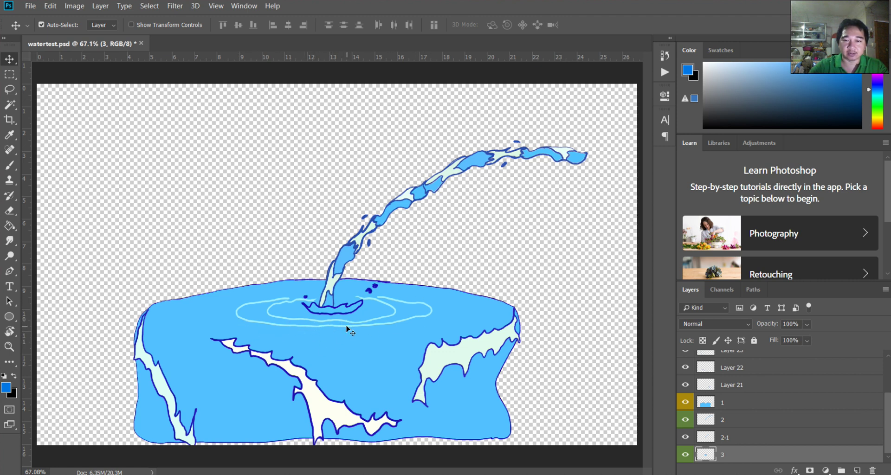
- Hide every layer from Layer 25 down to 2-1, leaving only layer 3 visible
{"action": "scroll", "coordinate": [715, 394], "scroll_direction": "up", "scroll_amount": 3}
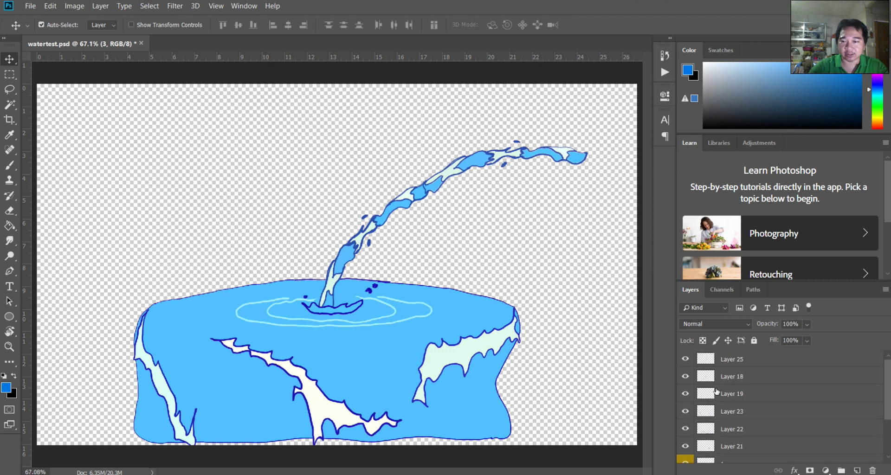
{"action": "left_click_drag", "start_coordinate": [686, 360], "coordinate": [687, 447]}
{"action": "scroll", "coordinate": [692, 411], "scroll_direction": "down", "scroll_amount": 3}
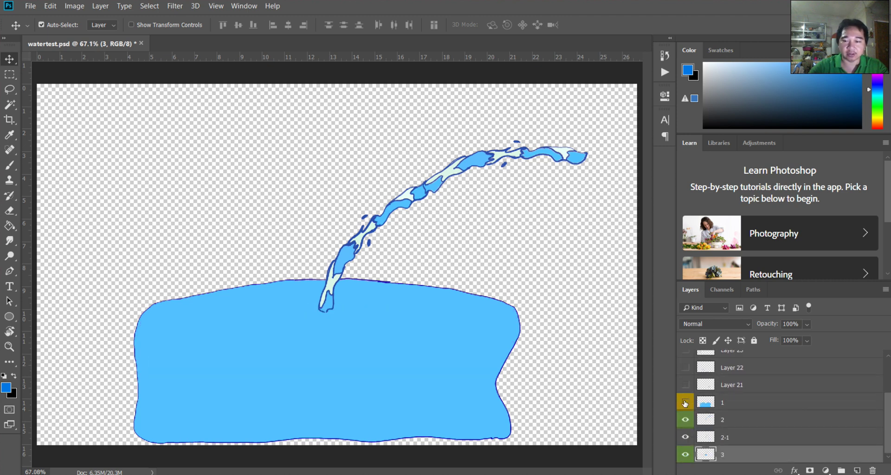
{"action": "left_click", "coordinate": [686, 453]}
{"action": "left_click", "coordinate": [685, 455]}
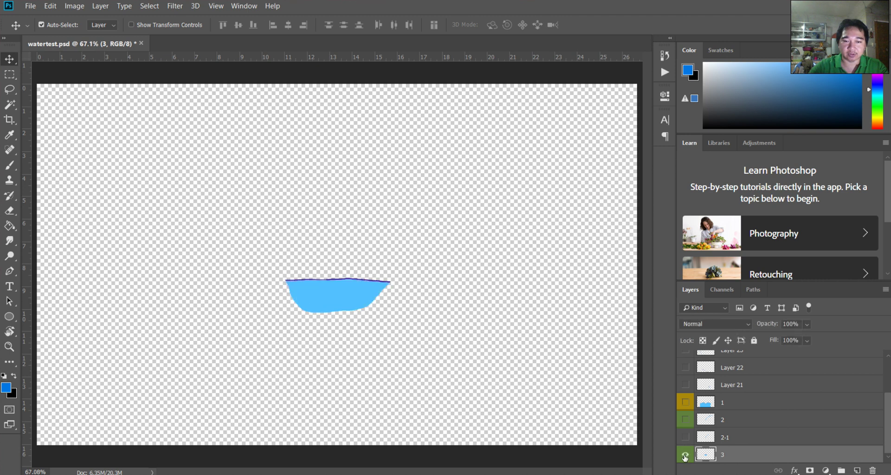
- Preview the stream layers 2-1 and 2 in turn, leaving only layers 1 and 3 visible
{"action": "left_click", "coordinate": [685, 438]}
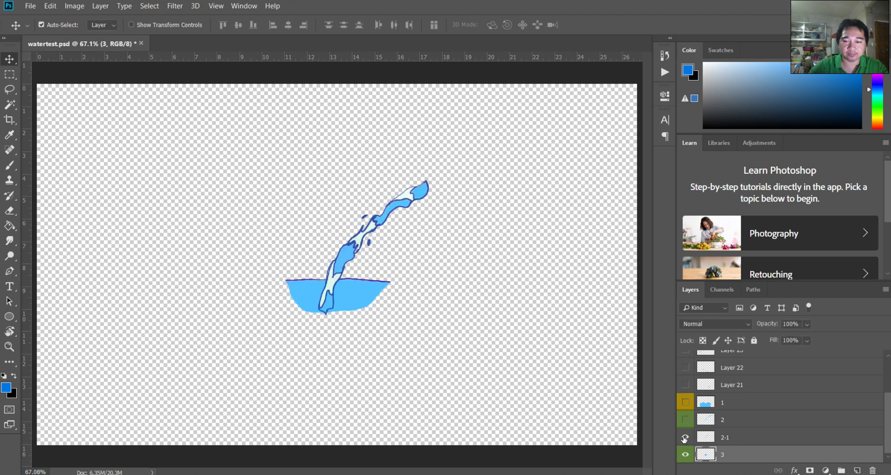
{"action": "left_click", "coordinate": [685, 438]}
{"action": "left_click", "coordinate": [686, 420]}
{"action": "left_click", "coordinate": [686, 402]}
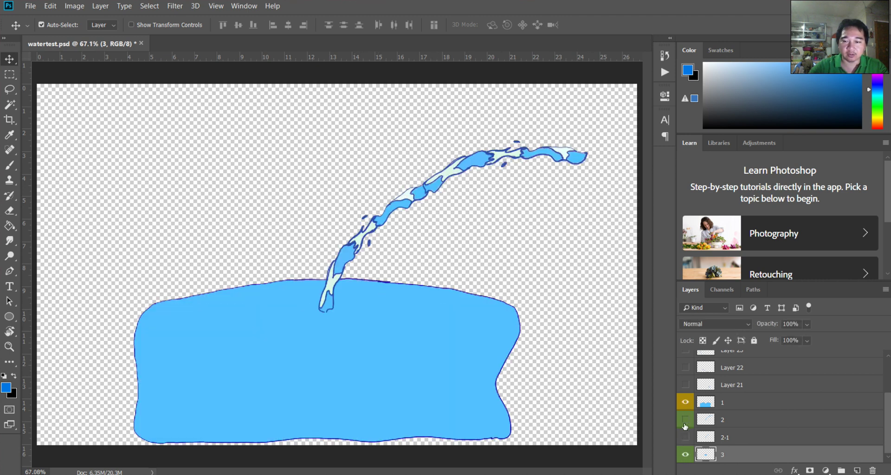
{"action": "left_click", "coordinate": [686, 420]}
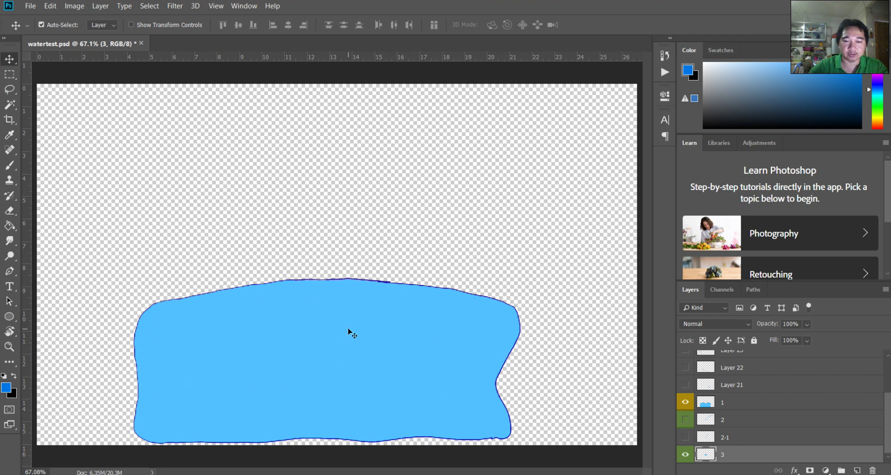
- Switch to Cartoon Animator to view the assembled water prop, and return to the Photoshop artwork
{"action": "key", "text": "alt+Tab"}
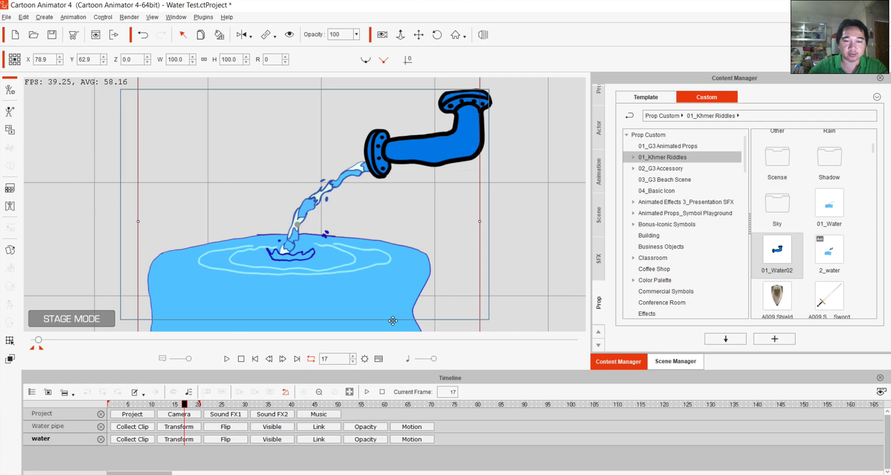
{"action": "key", "text": "alt+Tab"}
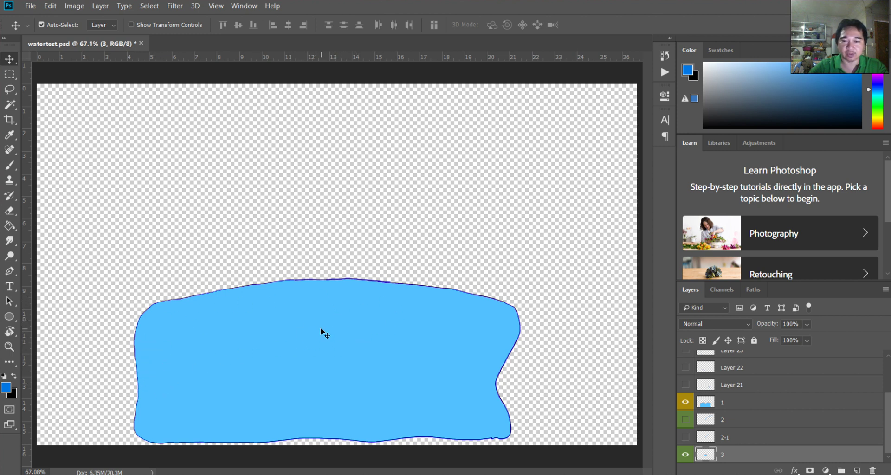
- Show Layer 21 and Layer 22 over the base water shape, trying a move of each highlight and undoing it
{"action": "left_click", "coordinate": [685, 385]}
{"action": "left_click_drag", "start_coordinate": [444, 359], "coordinate": [476, 354]}
{"action": "left_click", "coordinate": [685, 368]}
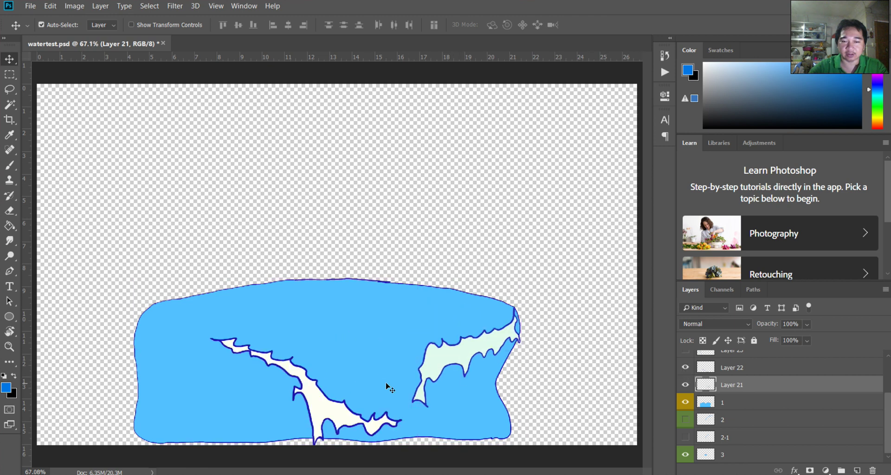
{"action": "mouse_move", "coordinate": [343, 410]}
{"action": "left_mouse_down"}
{"action": "mouse_move", "coordinate": [320, 380]}
{"action": "mouse_move", "coordinate": [327, 357]}
{"action": "mouse_move", "coordinate": [343, 398]}
{"action": "left_mouse_up"}
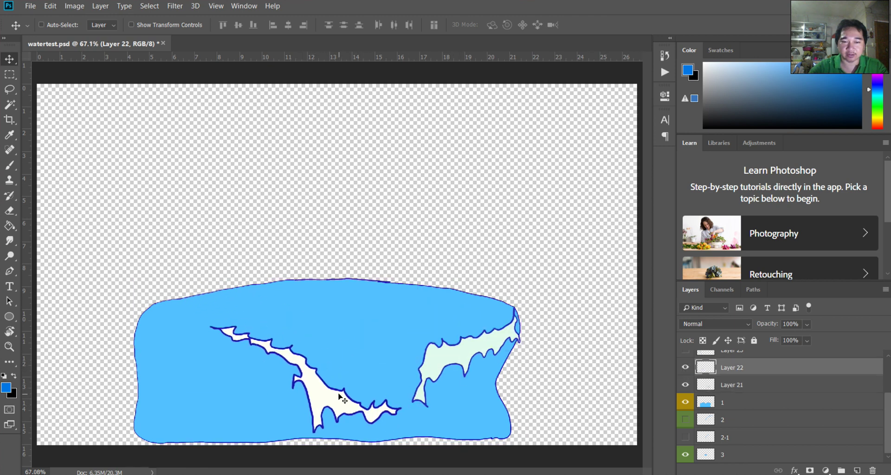
{"action": "key", "text": "ctrl+z"}
- Show the Layer 23 highlight on the base water shape, try moving it inward, and undo the move
{"action": "scroll", "coordinate": [695, 403], "scroll_direction": "up", "scroll_amount": 1}
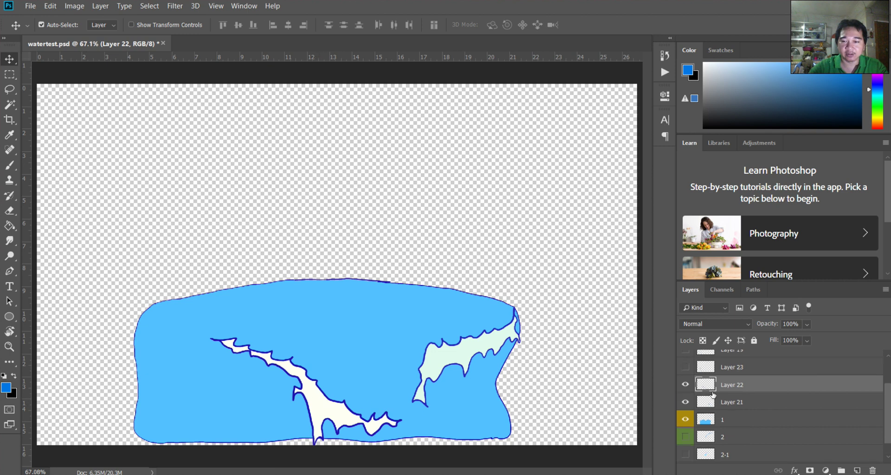
{"action": "left_click", "coordinate": [685, 369]}
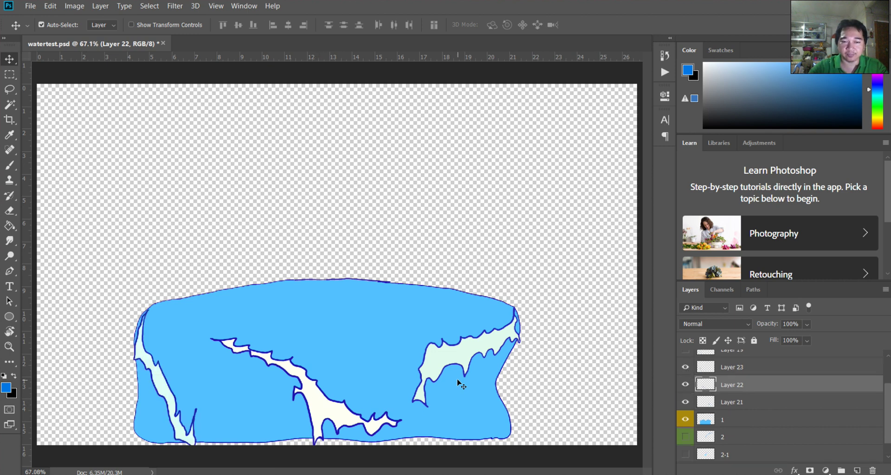
{"action": "left_click_drag", "start_coordinate": [176, 401], "coordinate": [204, 399]}
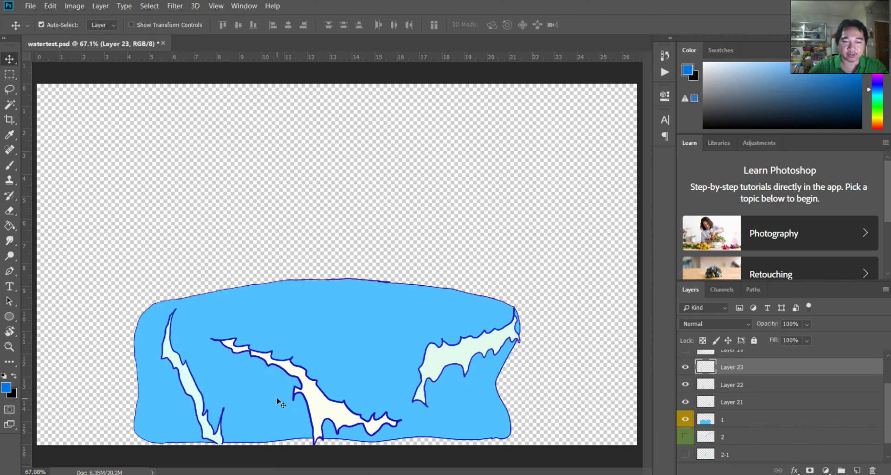
{"action": "key", "text": "ctrl+z"}
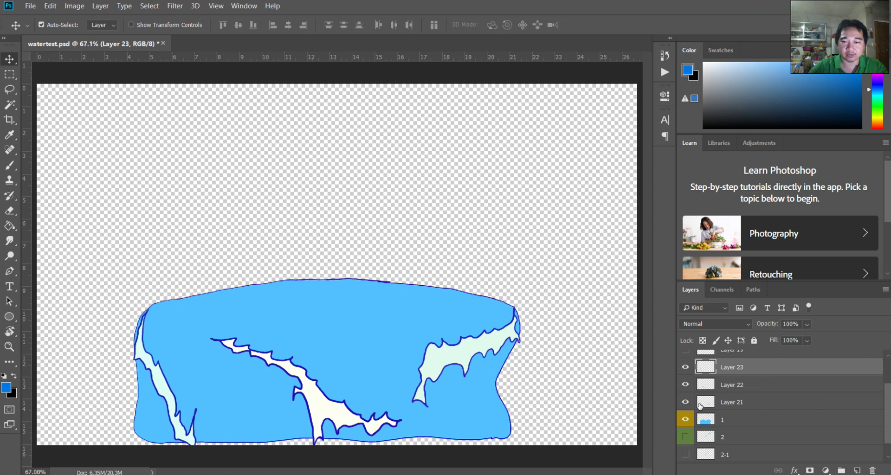
- Show the ripple rings on Layer 19 and the splash on Layer 18, trying a small move of each
{"action": "scroll", "coordinate": [713, 399], "scroll_direction": "up", "scroll_amount": 2}
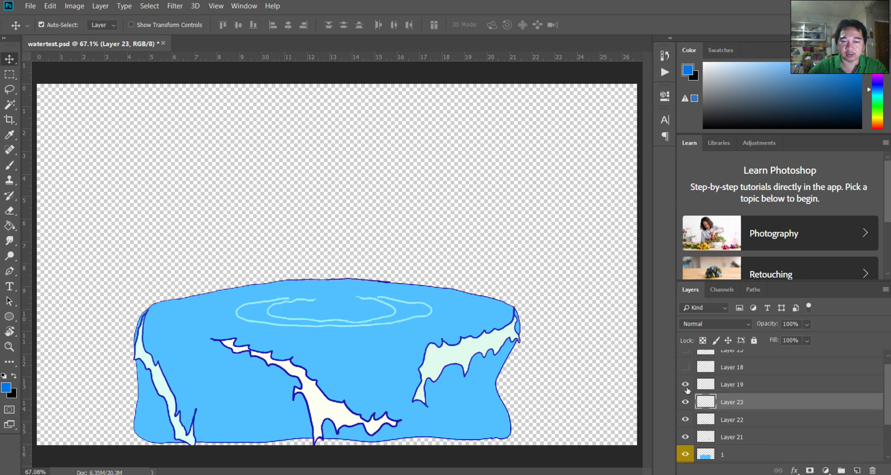
{"action": "left_click_drag", "start_coordinate": [374, 329], "coordinate": [397, 323]}
{"action": "left_click", "coordinate": [685, 368]}
{"action": "mouse_move", "coordinate": [343, 312]}
{"action": "left_mouse_down"}
{"action": "mouse_move", "coordinate": [368, 235]}
{"action": "mouse_move", "coordinate": [351, 290]}
{"action": "mouse_move", "coordinate": [339, 259]}
{"action": "mouse_move", "coordinate": [337, 312]}
{"action": "left_mouse_up"}
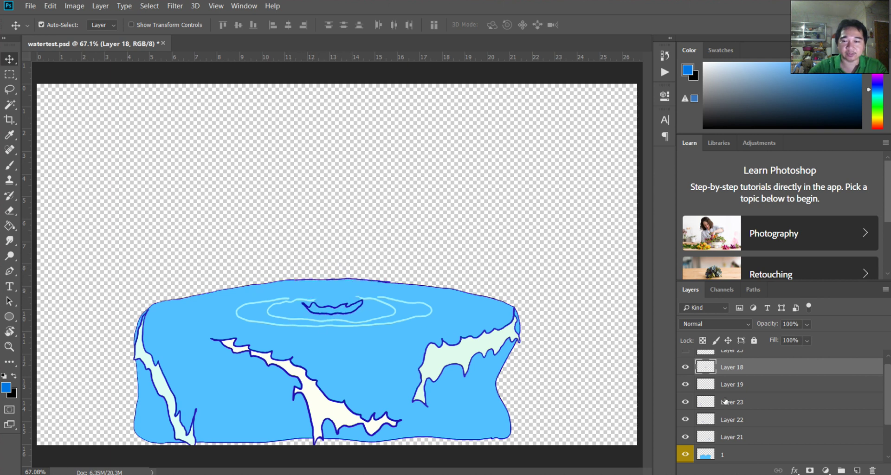
- Show the droplets on Layer 25, try moving them above the water, and undo the move
{"action": "scroll", "coordinate": [727, 403], "scroll_direction": "up", "scroll_amount": 1}
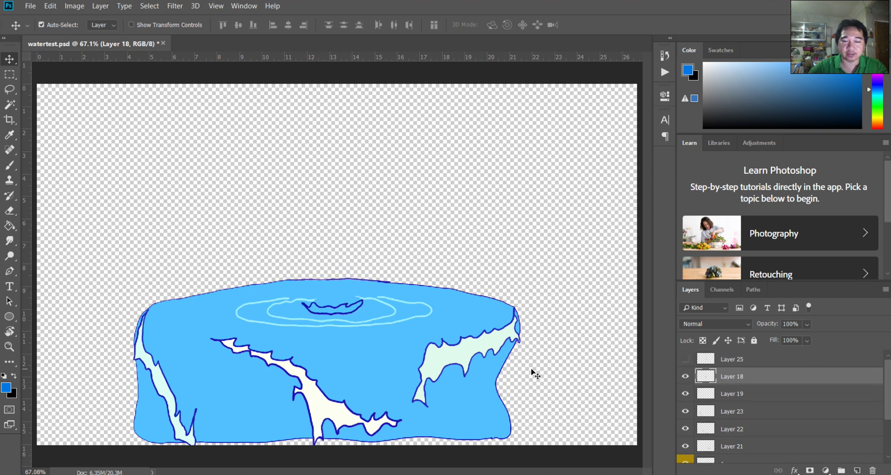
{"action": "left_click", "coordinate": [687, 360]}
{"action": "left_click_drag", "start_coordinate": [370, 290], "coordinate": [387, 236]}
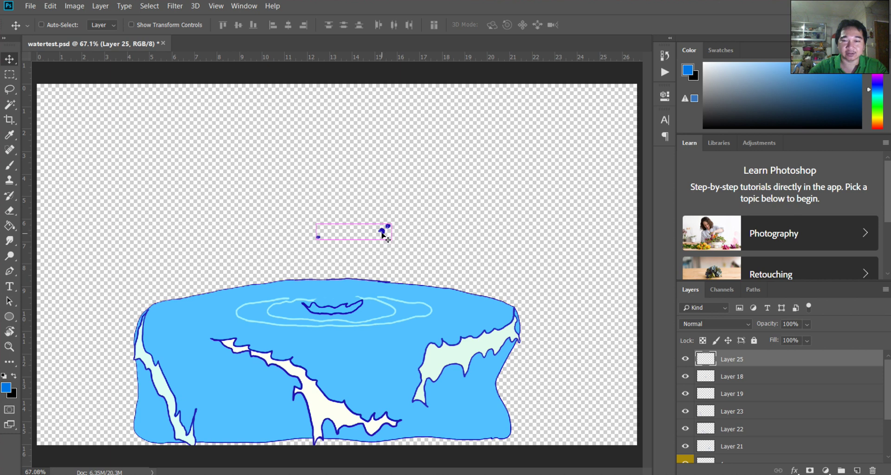
{"action": "key", "text": "ctrl+z"}
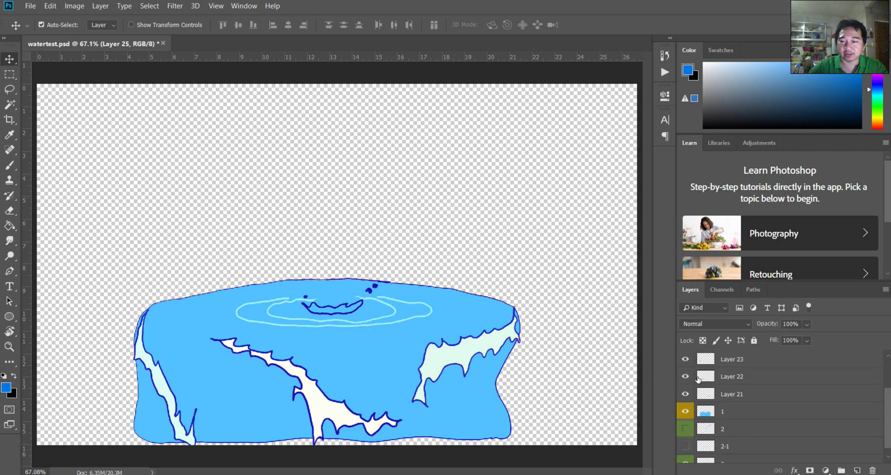
- Show the long water stream on layer 2, try moving it up off the pool, and restore its position
{"action": "scroll", "coordinate": [699, 379], "scroll_direction": "down", "scroll_amount": 3}
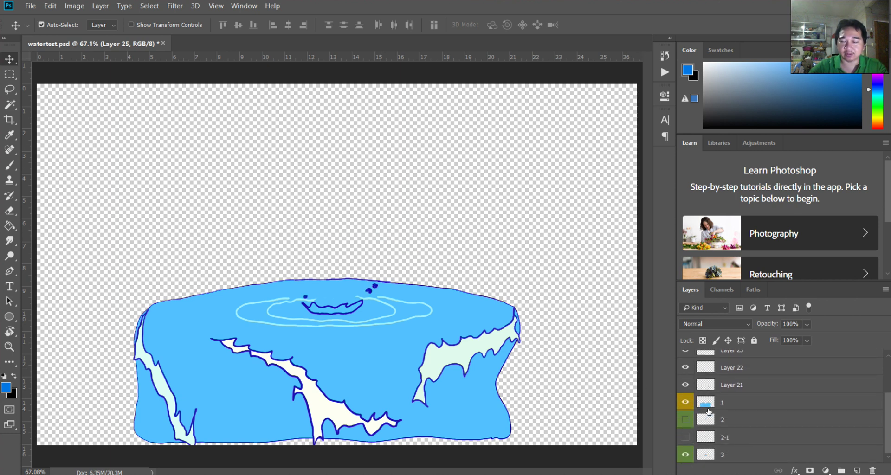
{"action": "left_click", "coordinate": [686, 420]}
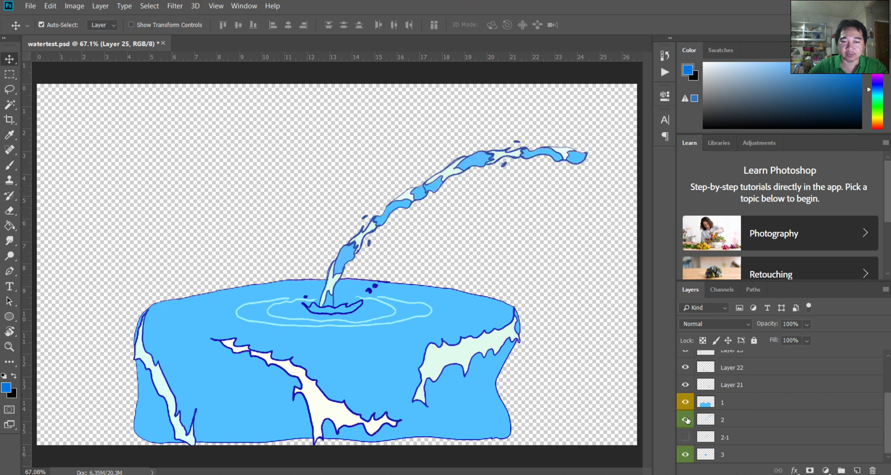
{"action": "left_click_drag", "start_coordinate": [411, 201], "coordinate": [364, 163]}
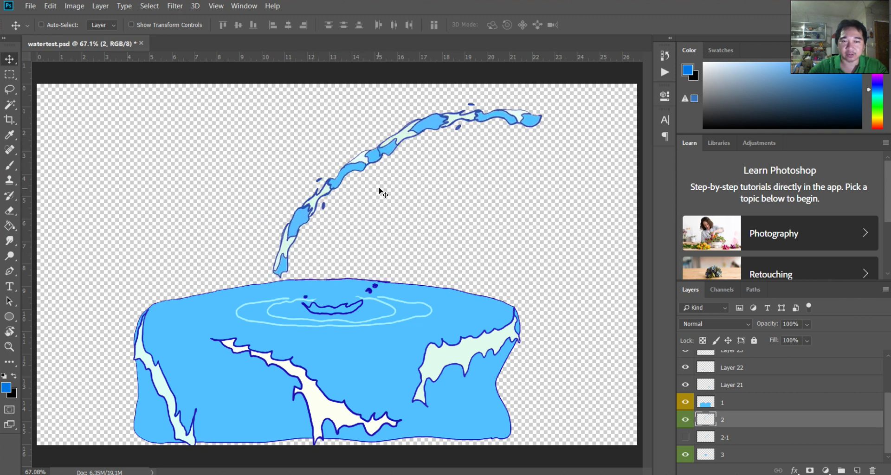
{"action": "left_click_drag", "start_coordinate": [388, 154], "coordinate": [430, 174]}
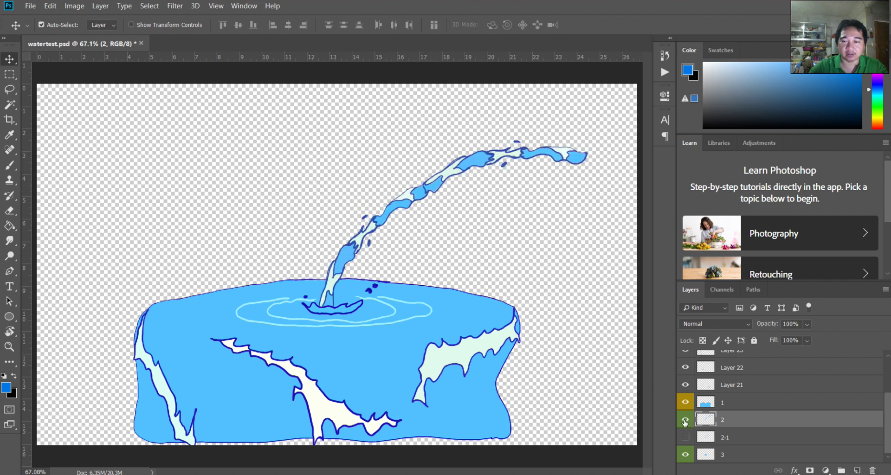
- Hide layer 2 and show the short water stream on layer 2-1, trying a move of it
{"action": "left_click", "coordinate": [685, 421]}
{"action": "left_click", "coordinate": [685, 437]}
{"action": "left_click_drag", "start_coordinate": [358, 257], "coordinate": [379, 226]}
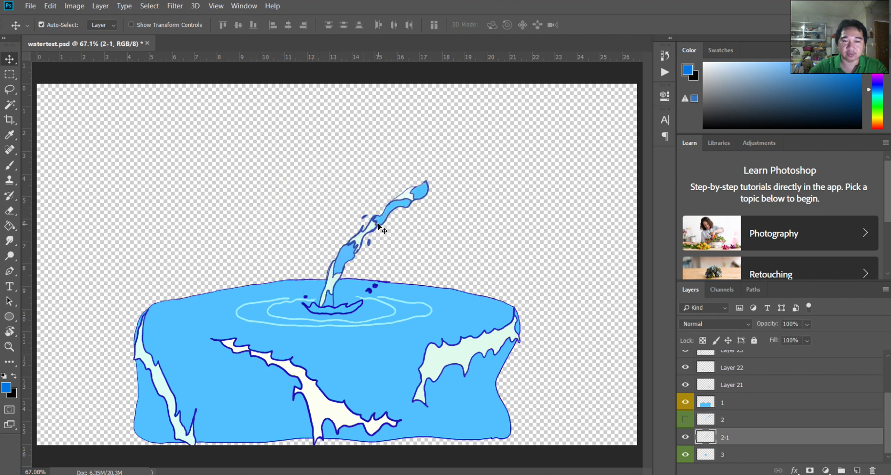
- Try a Free Transform on the short stream in layer 2-1, shifting its pivot toward the box corner and rotating it slightly
{"action": "key", "text": "ctrl+t"}
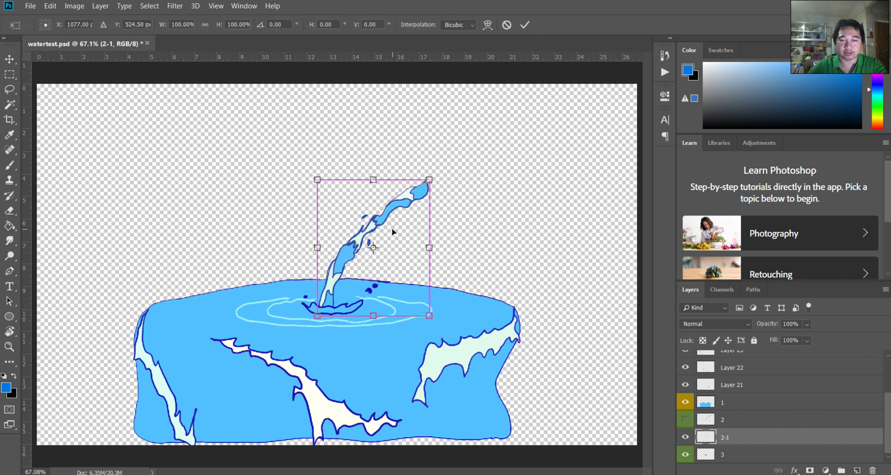
{"action": "mouse_move", "coordinate": [446, 178]}
{"action": "left_mouse_down"}
{"action": "mouse_move", "coordinate": [525, 172]}
{"action": "mouse_move", "coordinate": [334, 191]}
{"action": "mouse_move", "coordinate": [460, 185]}
{"action": "mouse_move", "coordinate": [448, 182]}
{"action": "left_mouse_up"}
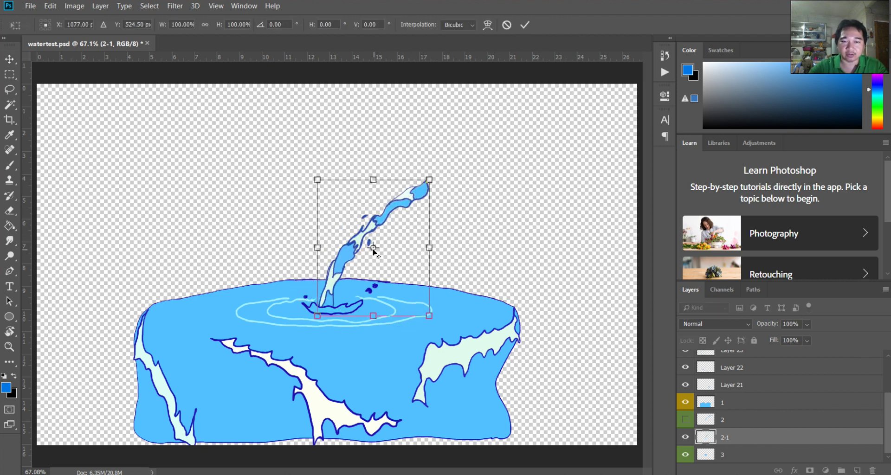
{"action": "left_click_drag", "start_coordinate": [374, 248], "coordinate": [423, 308]}
{"action": "left_click_drag", "start_coordinate": [331, 169], "coordinate": [347, 206]}
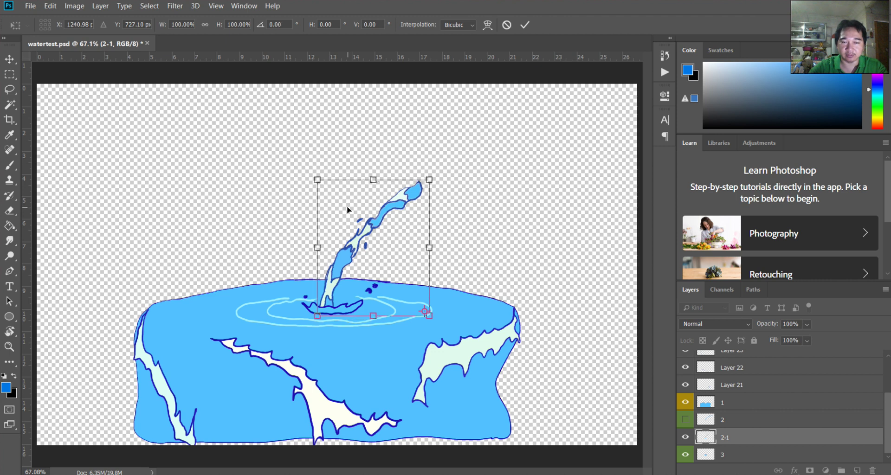
{"action": "key", "text": "Return"}
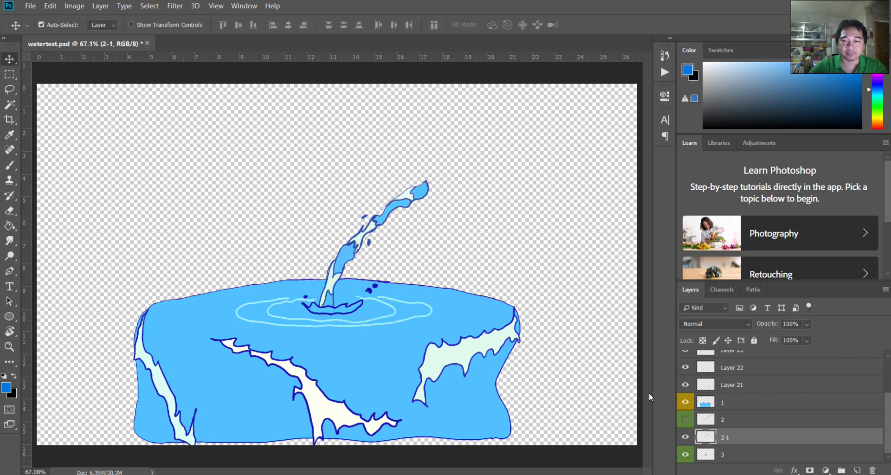
- Show layer 2 alongside layer 2-1, try moving the long stream away, and undo the move
{"action": "left_click", "coordinate": [685, 419]}
{"action": "left_click_drag", "start_coordinate": [466, 168], "coordinate": [393, 150]}
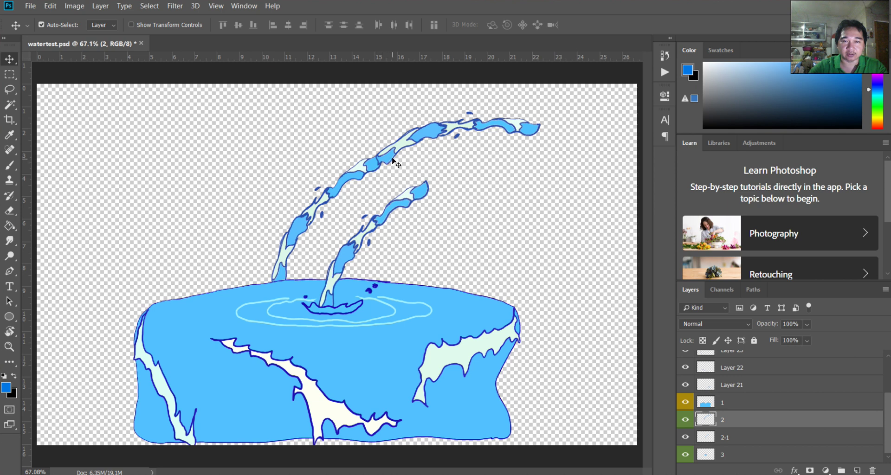
{"action": "key", "text": "ctrl+z"}
- Switch back to Cartoon Animator and play the water pipe animation
{"action": "left_click_drag", "start_coordinate": [447, 171], "coordinate": [464, 239]}
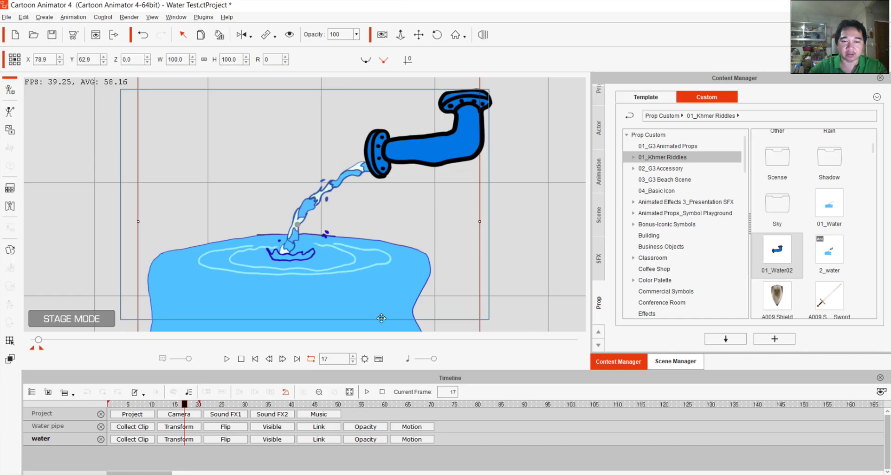
{"action": "left_click", "coordinate": [227, 359]}
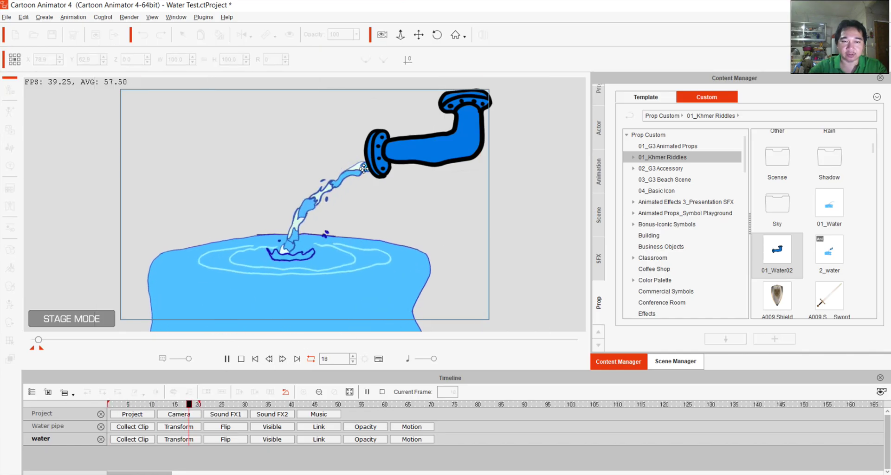
- Stop the playback, try moving the water pipe away from the stream a few frames in, and return to frame 1
{"action": "key", "text": "space"}
{"action": "left_click", "coordinate": [245, 360]}
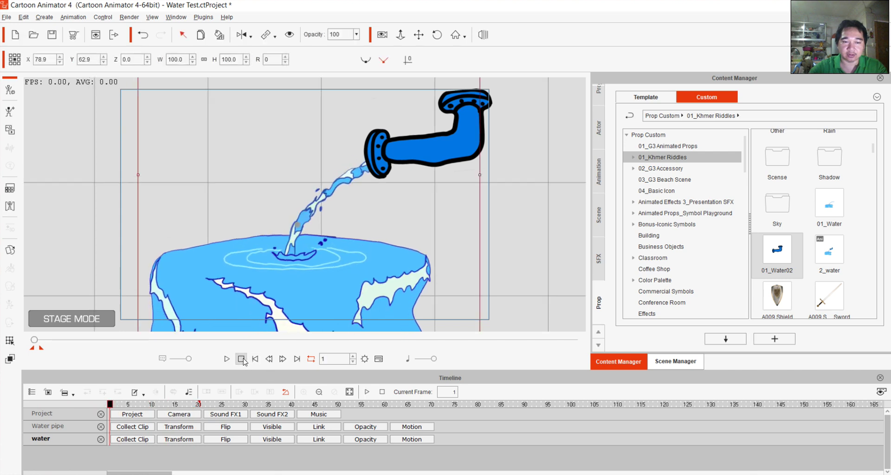
{"action": "left_click_drag", "start_coordinate": [110, 409], "coordinate": [123, 408]}
{"action": "left_click_drag", "start_coordinate": [447, 152], "coordinate": [553, 212]}
{"action": "mouse_move", "coordinate": [126, 406]}
{"action": "left_mouse_down"}
{"action": "mouse_move", "coordinate": [221, 422]}
{"action": "mouse_move", "coordinate": [106, 415]}
{"action": "mouse_move", "coordinate": [297, 404]}
{"action": "left_mouse_up"}
{"action": "left_click_drag", "start_coordinate": [175, 409], "coordinate": [99, 414]}
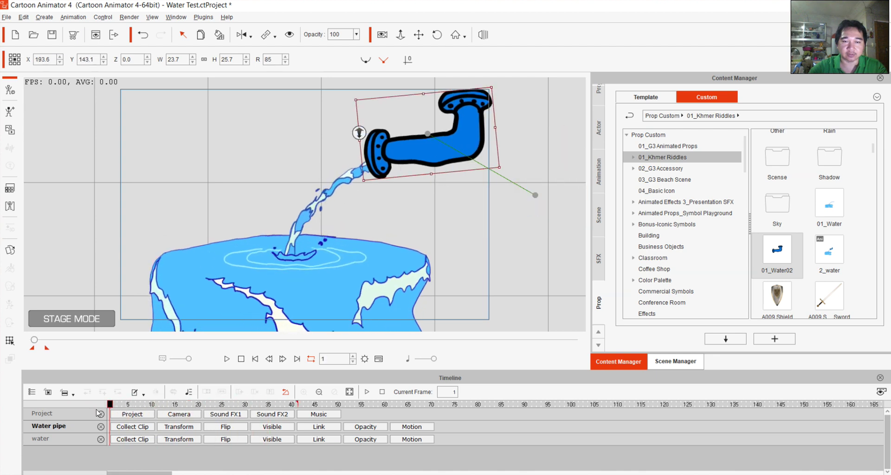
- Move the water pipe clear of the stream's end at frame 1 and remove the pipe's object animation
{"action": "left_click_drag", "start_coordinate": [414, 139], "coordinate": [474, 211]}
{"action": "right_click", "coordinate": [474, 211]}
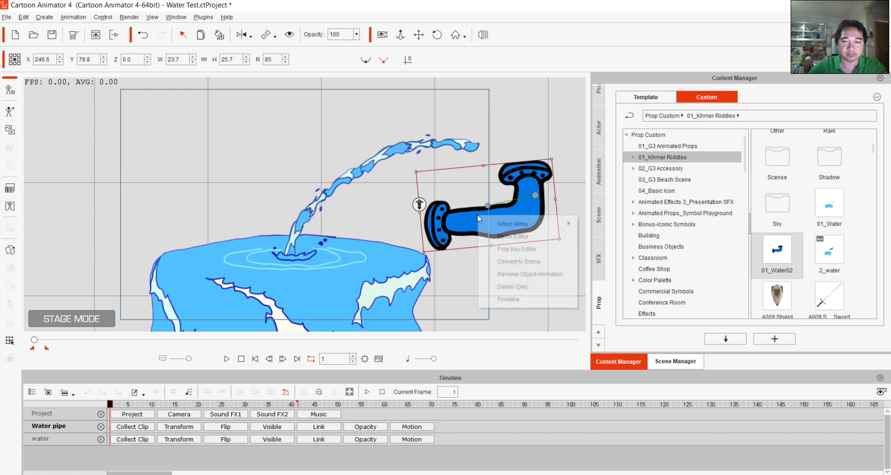
{"action": "left_click", "coordinate": [502, 277]}
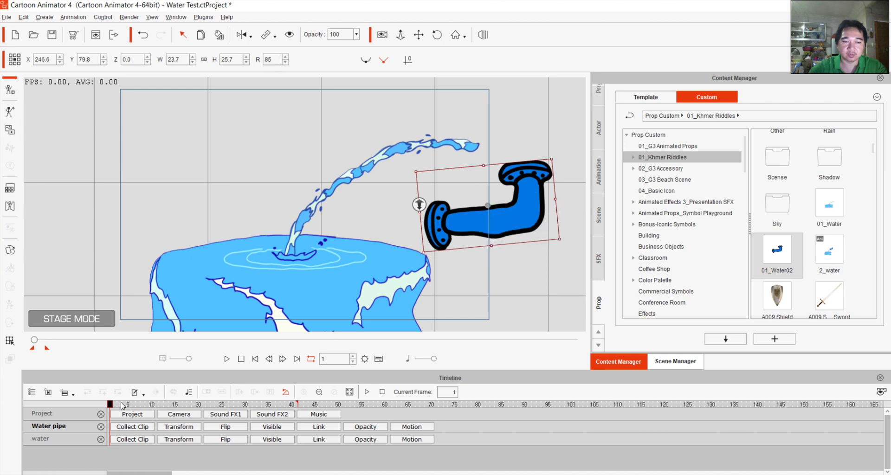
{"action": "key", "text": "ctrl+z"}
{"action": "key", "text": "ctrl+y"}
- Scrub the timeline between frames 1 and 20 to examine how the water stream changes without the pipe
{"action": "left_click_drag", "start_coordinate": [112, 407], "coordinate": [199, 416]}
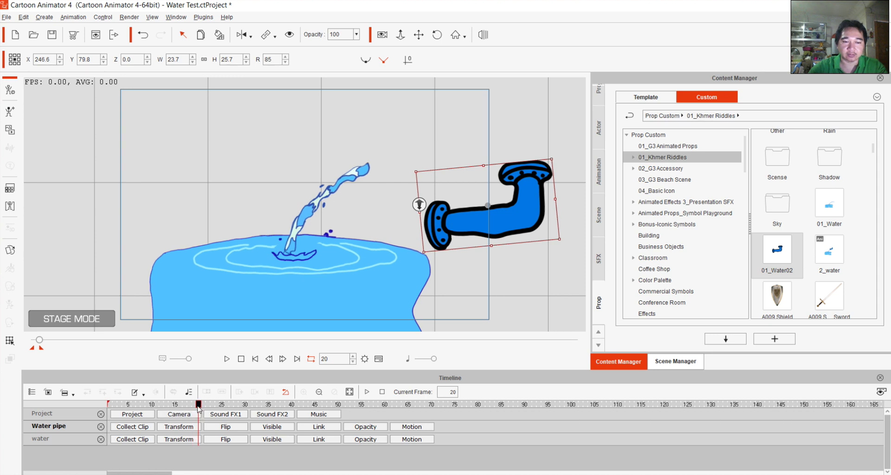
{"action": "key", "text": "space"}
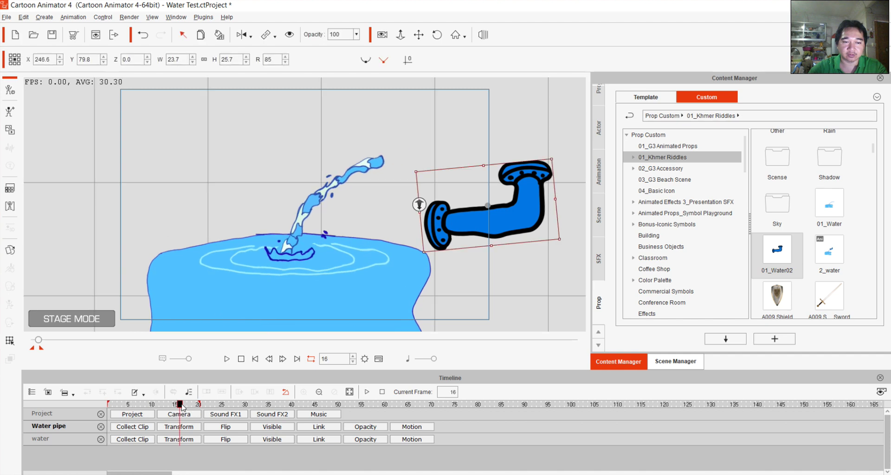
{"action": "left_click_drag", "start_coordinate": [183, 407], "coordinate": [92, 408]}
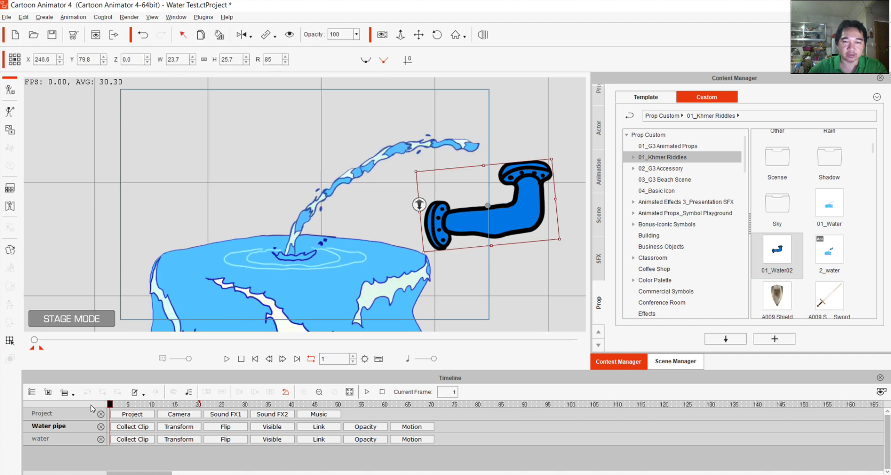
{"action": "left_click_drag", "start_coordinate": [113, 405], "coordinate": [83, 420]}
- Switch to Photoshop and move the long stream on layer 2 and the short stream on layer 2-1 off the water box
{"action": "key", "text": "alt+Tab"}
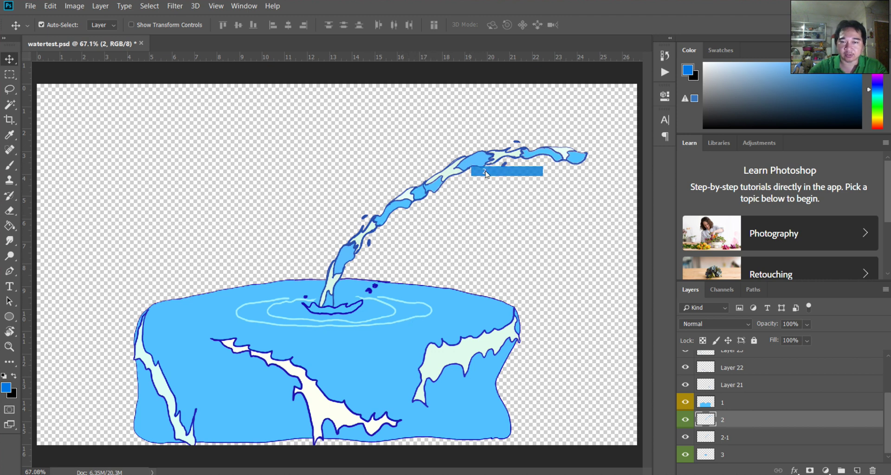
{"action": "left_click_drag", "start_coordinate": [469, 165], "coordinate": [403, 128]}
{"action": "key", "text": "ctrl+z"}
{"action": "key", "text": "ctrl+z"}
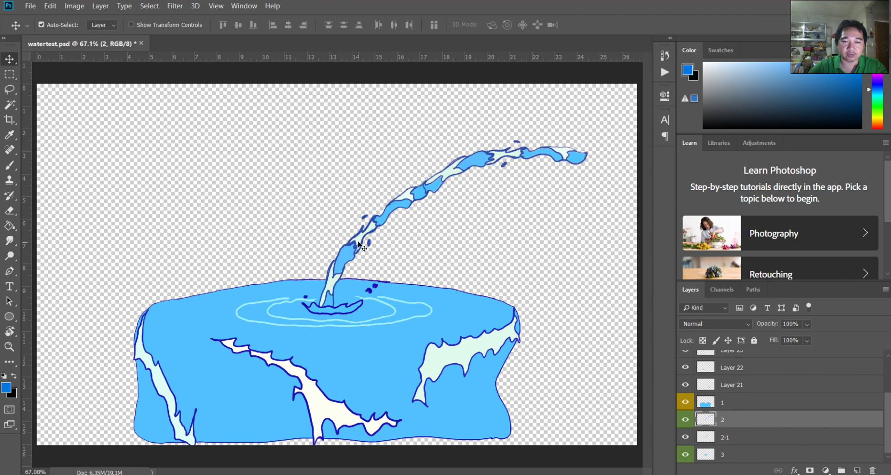
{"action": "left_click_drag", "start_coordinate": [442, 172], "coordinate": [268, 126]}
{"action": "left_click_drag", "start_coordinate": [381, 224], "coordinate": [431, 177]}
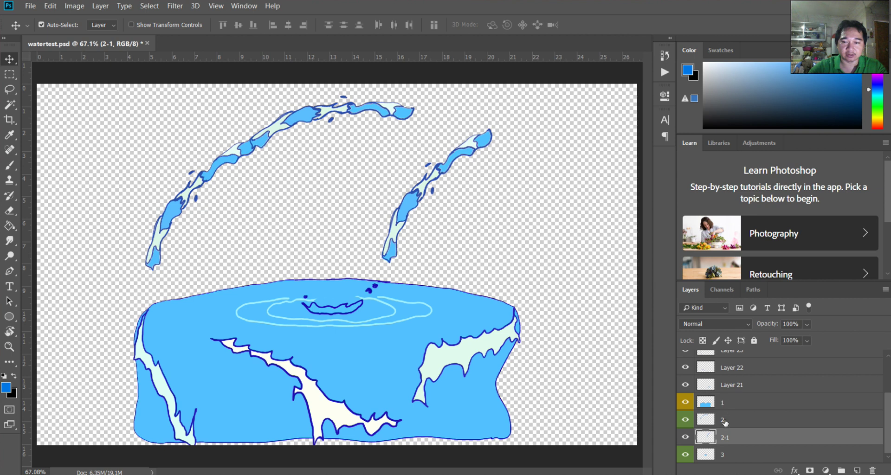
- Duplicate layer 2-1 and arrange the two short streams one above the other beside the long stream
{"action": "left_click_drag", "start_coordinate": [747, 439], "coordinate": [858, 469]}
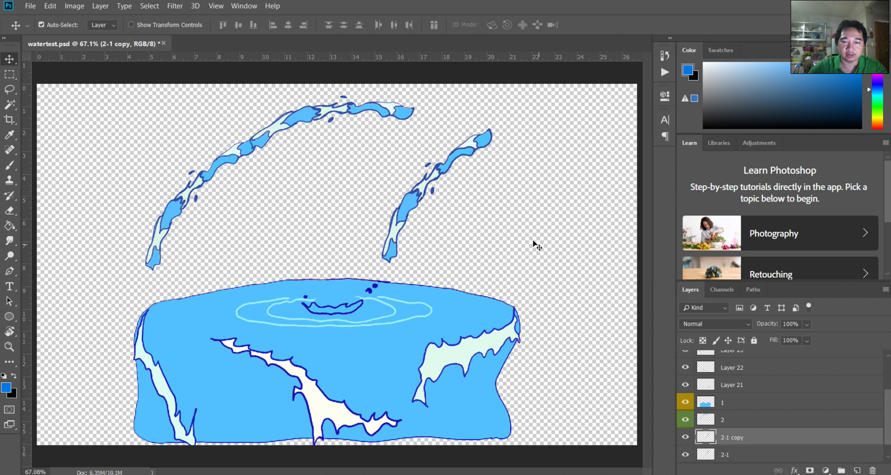
{"action": "left_click_drag", "start_coordinate": [427, 199], "coordinate": [334, 209]}
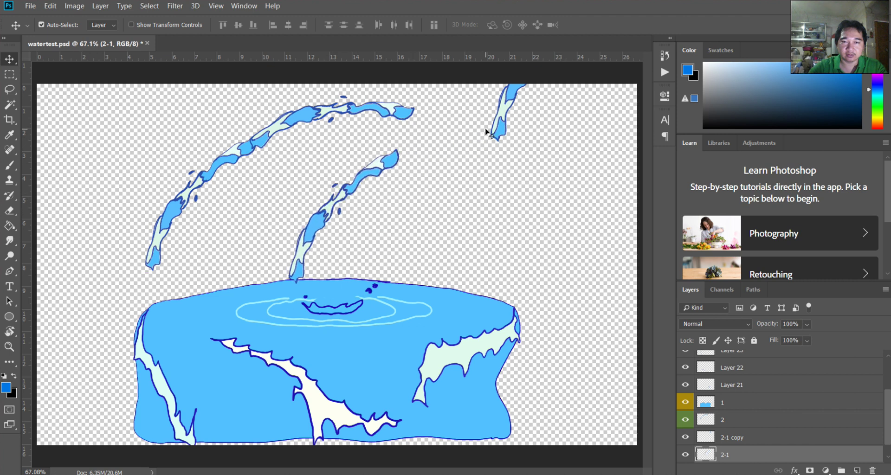
{"action": "left_click", "coordinate": [502, 124]}
{"action": "left_click_drag", "start_coordinate": [502, 124], "coordinate": [443, 199]}
{"action": "left_click_drag", "start_coordinate": [332, 223], "coordinate": [280, 228]}
{"action": "mouse_move", "coordinate": [315, 187]}
{"action": "left_mouse_down"}
{"action": "mouse_move", "coordinate": [277, 179]}
{"action": "mouse_move", "coordinate": [305, 183]}
{"action": "left_mouse_up"}
{"action": "left_click_drag", "start_coordinate": [438, 195], "coordinate": [394, 236]}
- Free Transform the 2-1 copy stream, rotating it about 35.5° and joining its lower end to the other short stream's upper end
{"action": "key", "text": "ctrl+t"}
{"action": "left_click_drag", "start_coordinate": [498, 113], "coordinate": [507, 122]}
{"action": "left_click_drag", "start_coordinate": [410, 191], "coordinate": [368, 115]}
{"action": "left_click_drag", "start_coordinate": [454, 197], "coordinate": [443, 204]}
{"action": "left_click_drag", "start_coordinate": [355, 146], "coordinate": [360, 156]}
{"action": "left_click_drag", "start_coordinate": [445, 215], "coordinate": [423, 222]}
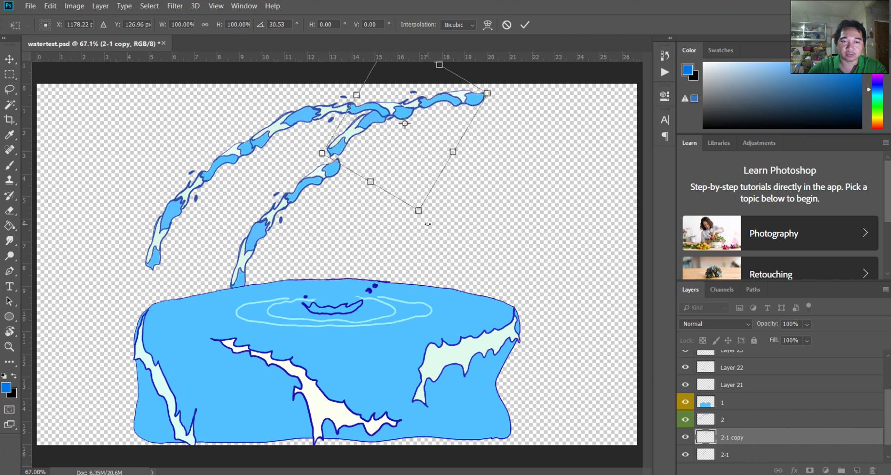
{"action": "left_click_drag", "start_coordinate": [446, 102], "coordinate": [456, 115]}
{"action": "left_click_drag", "start_coordinate": [449, 228], "coordinate": [460, 222]}
{"action": "left_click_drag", "start_coordinate": [458, 130], "coordinate": [461, 124]}
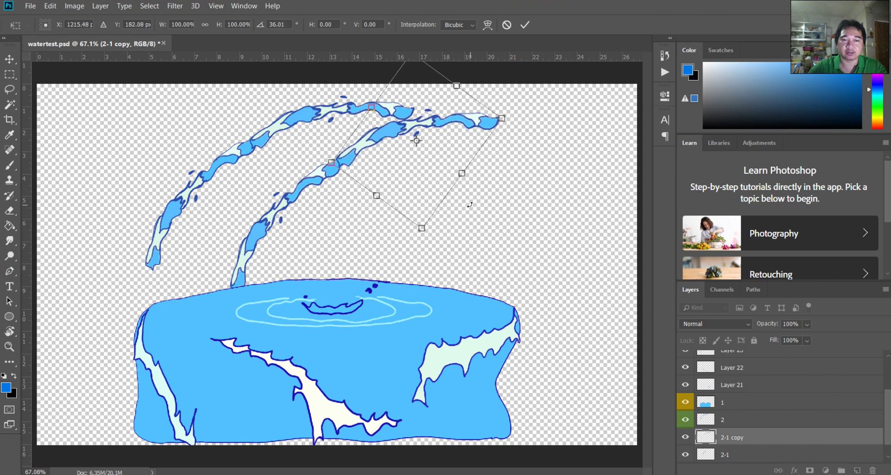
{"action": "left_click_drag", "start_coordinate": [511, 121], "coordinate": [477, 133]}
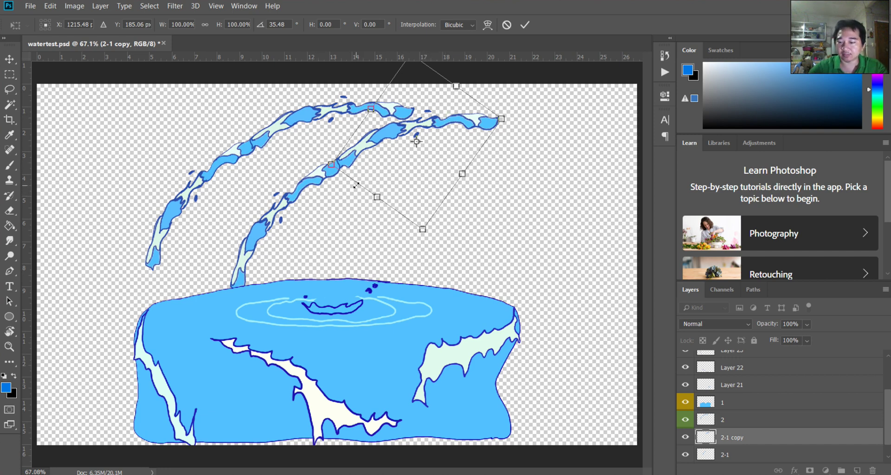
{"action": "key", "text": "Return"}
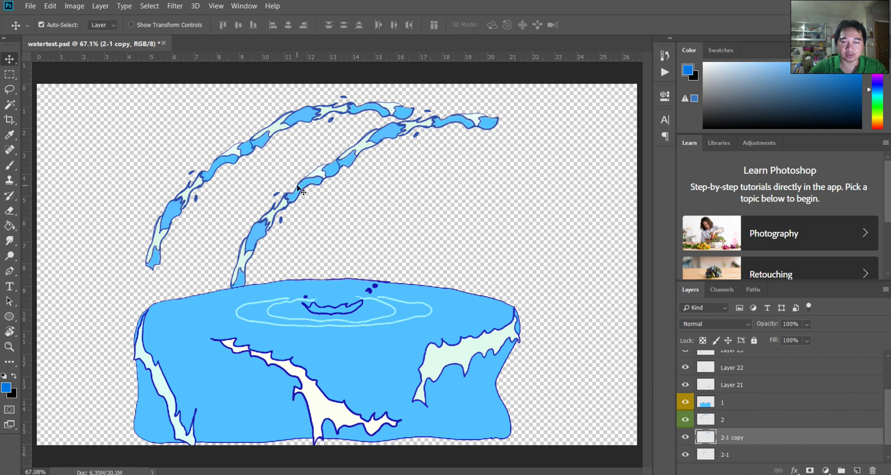
- Merge layers 2-1 and 2-1 copy into one layer
{"action": "key", "text": "ctrl"}
{"action": "left_click", "coordinate": [738, 461]}
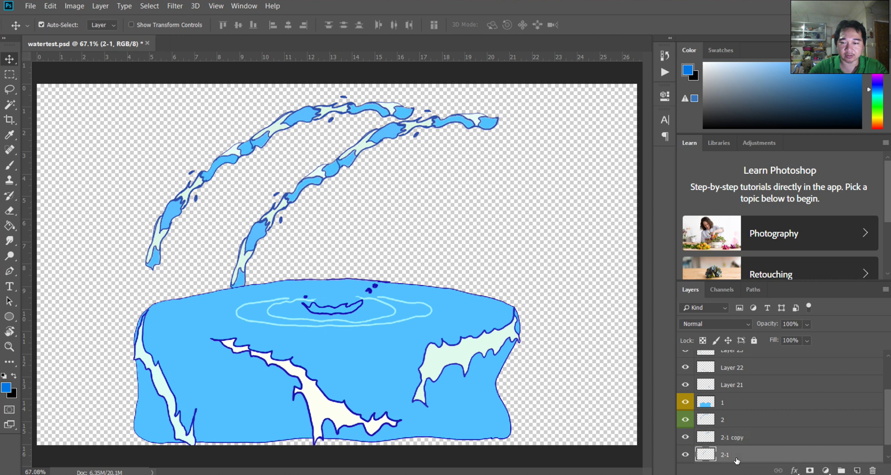
{"action": "left_click", "coordinate": [736, 440], "text": "shift"}
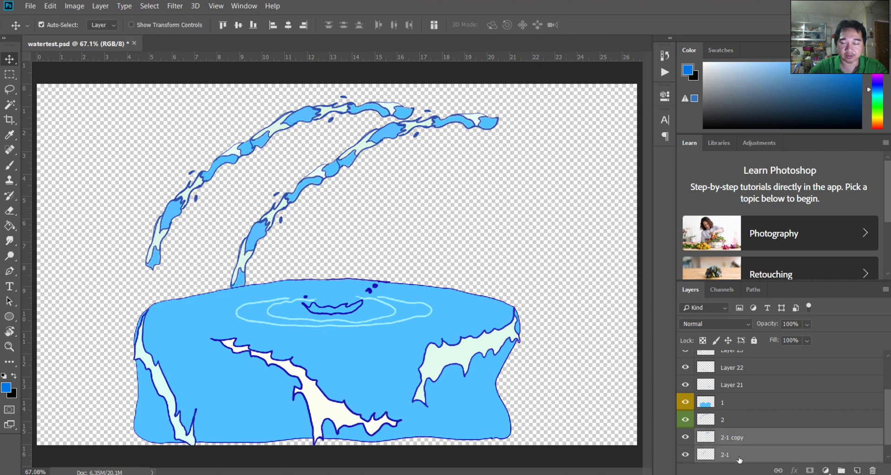
{"action": "left_click", "coordinate": [739, 458]}
{"action": "left_click", "coordinate": [739, 437], "text": "shift"}
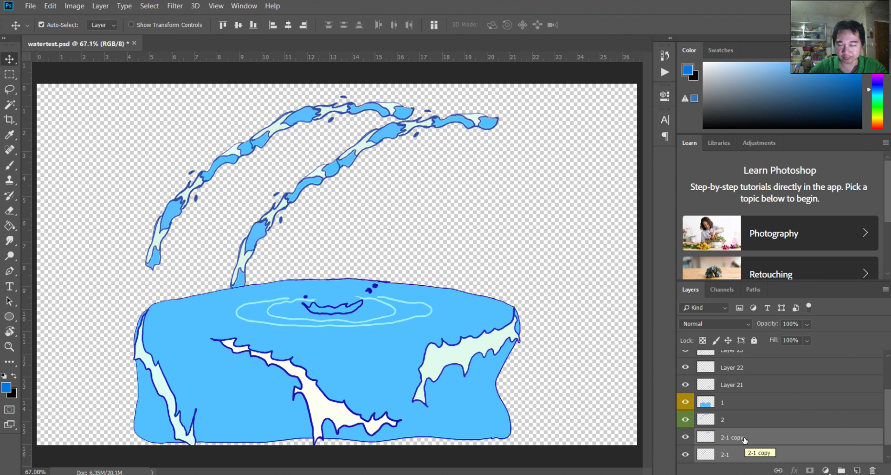
{"action": "key", "text": "ctrl"}
{"action": "key", "text": "ctrl+e"}
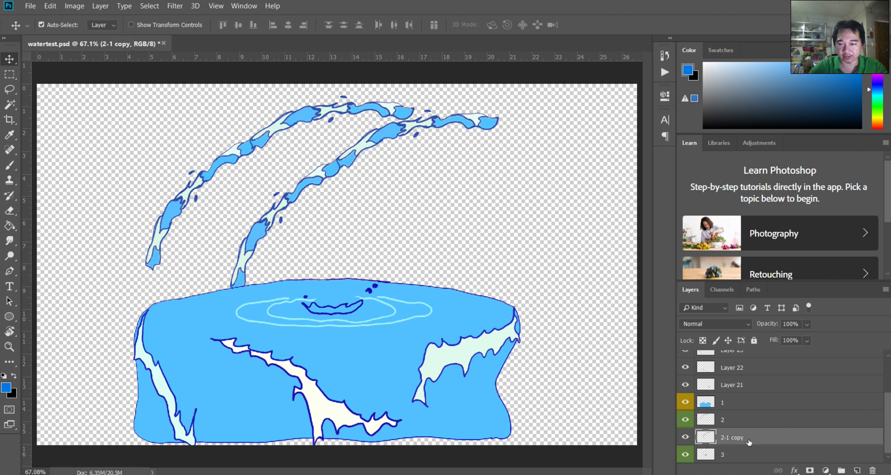
- Delete the merged 2-1 copy layer and move the long stream on layer 2 back onto the splash in the water box
{"action": "left_click_drag", "start_coordinate": [369, 136], "coordinate": [462, 151]}
{"action": "left_click_drag", "start_coordinate": [736, 435], "coordinate": [873, 470]}
{"action": "left_click_drag", "start_coordinate": [224, 158], "coordinate": [409, 203]}
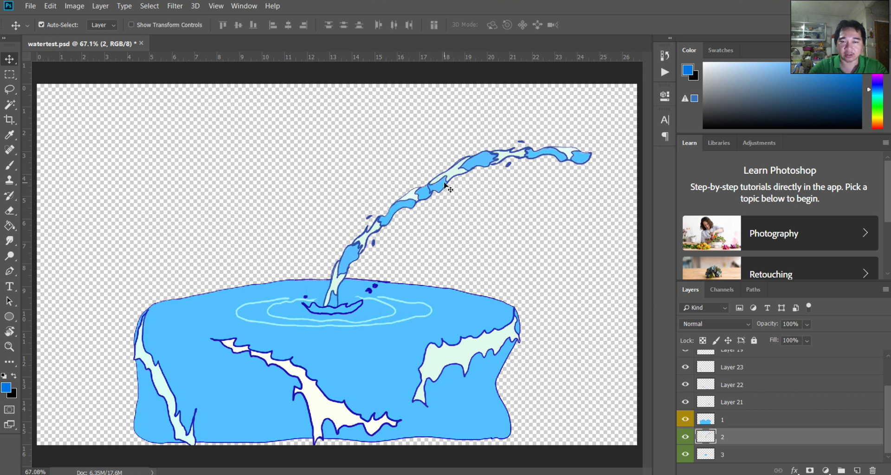
{"action": "left_click_drag", "start_coordinate": [438, 183], "coordinate": [428, 177]}
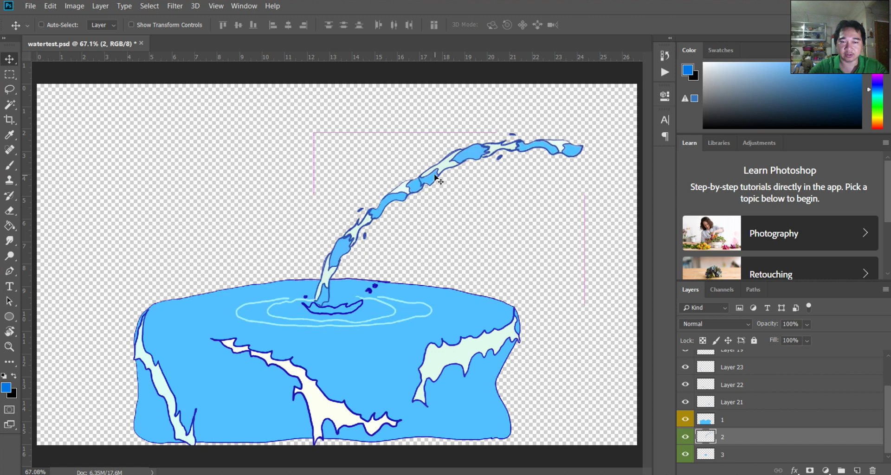
{"action": "key", "text": "ctrl+alt+z"}
{"action": "key", "text": "ctrl+alt+z"}
{"action": "left_click_drag", "start_coordinate": [252, 148], "coordinate": [433, 195]}
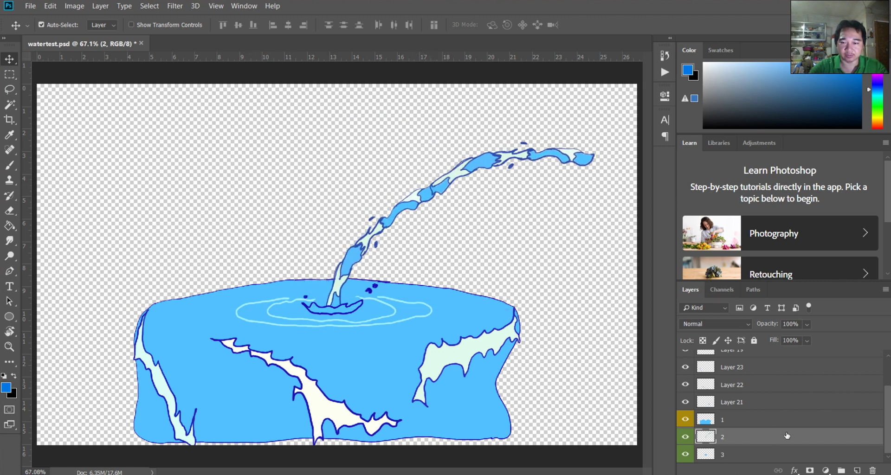
- Move the long stream, the layer 3 water patch and the layer 1 water body apart to separate the artwork pieces
{"action": "left_click_drag", "start_coordinate": [788, 437], "coordinate": [858, 464]}
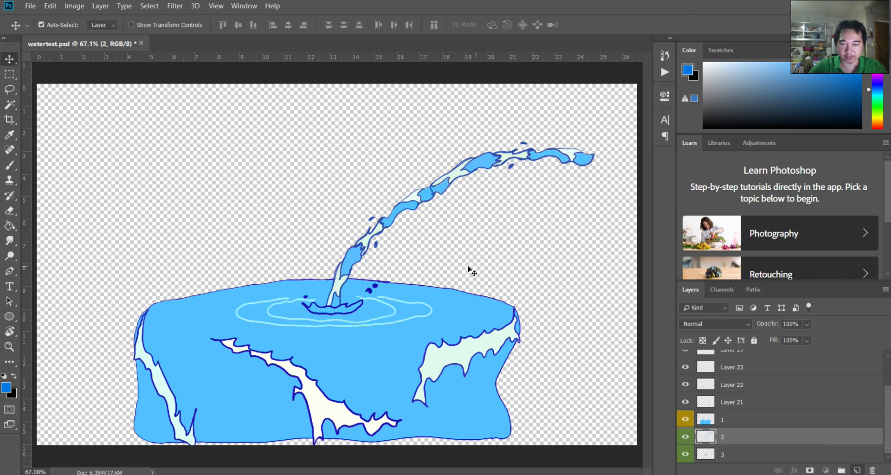
{"action": "left_click_drag", "start_coordinate": [373, 238], "coordinate": [367, 192]}
{"action": "left_click_drag", "start_coordinate": [339, 291], "coordinate": [461, 232]}
{"action": "left_click_drag", "start_coordinate": [218, 344], "coordinate": [134, 234]}
{"action": "left_click_drag", "start_coordinate": [460, 237], "coordinate": [518, 172]}
{"action": "left_click", "coordinate": [451, 139]}
{"action": "left_click", "coordinate": [448, 141]}
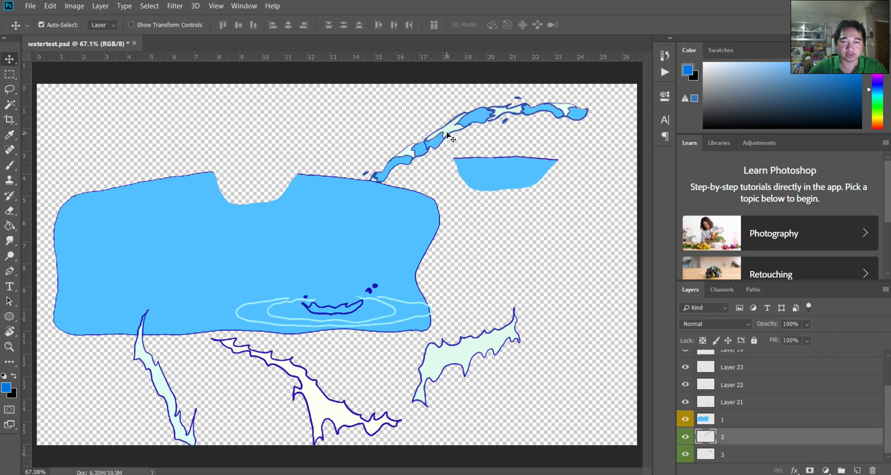
- Try moving the long stream, the layer 3 patch and the water body to new places, and undo the moves
{"action": "left_click_drag", "start_coordinate": [445, 131], "coordinate": [179, 277]}
{"action": "left_click", "coordinate": [514, 177]}
{"action": "left_click_drag", "start_coordinate": [514, 177], "coordinate": [94, 341]}
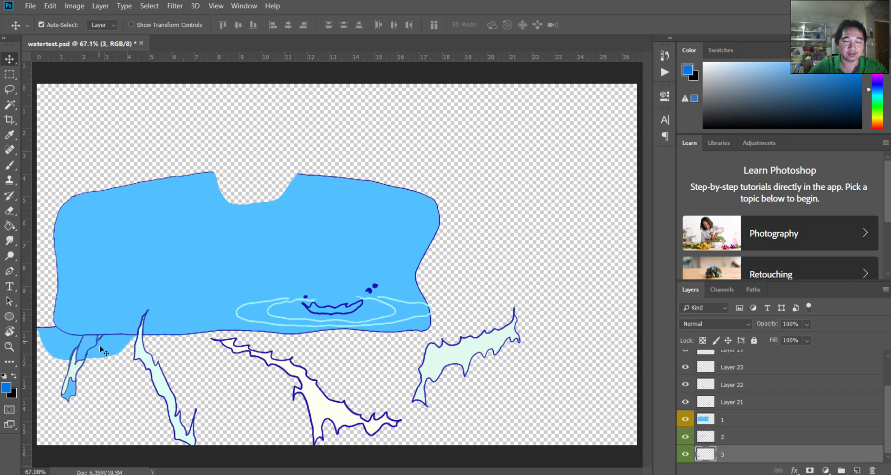
{"action": "left_click_drag", "start_coordinate": [109, 307], "coordinate": [158, 247]}
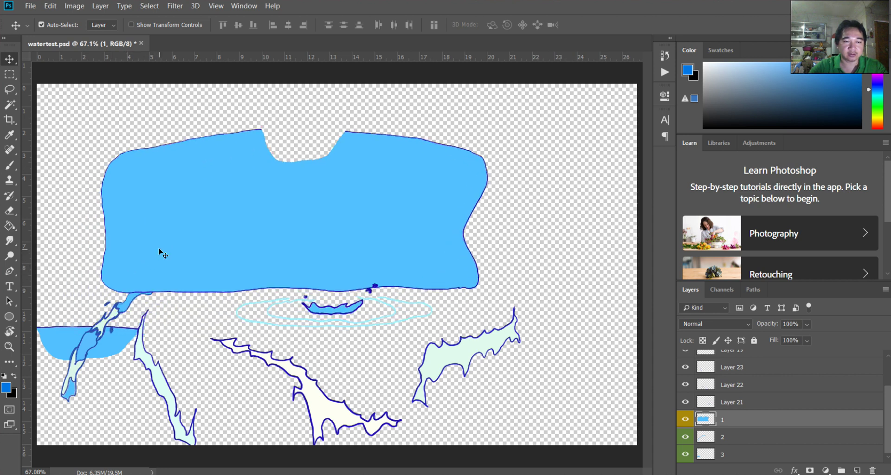
{"action": "key", "text": "ctrl+alt+z"}
{"action": "key", "text": "ctrl+alt+z"}
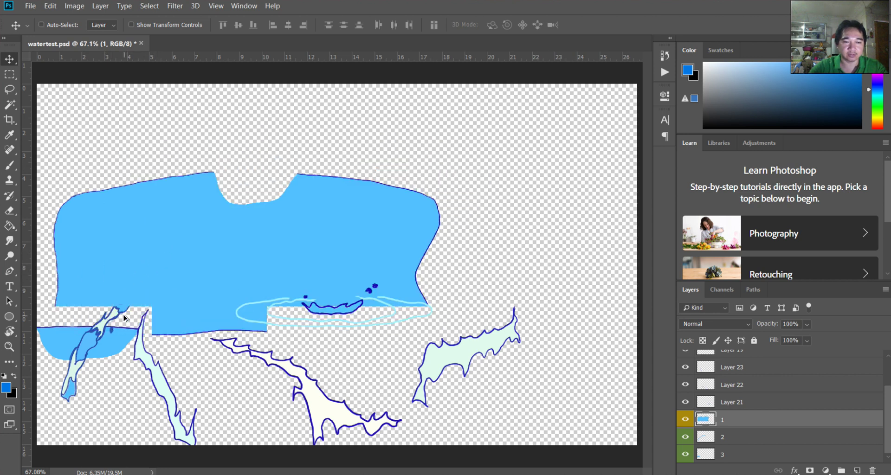
{"action": "key", "text": "ctrl+alt+z"}
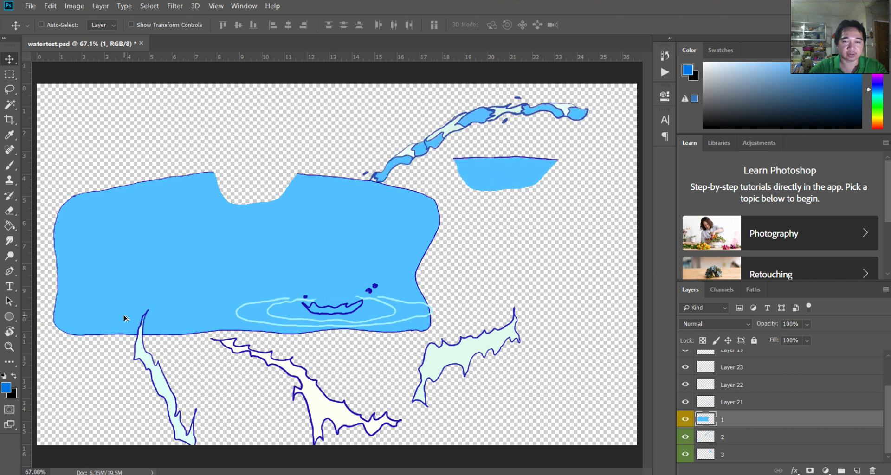
- Place the layer 3 patch just above the notch in the layer 1 water body, and shift the body slightly
{"action": "left_click_drag", "start_coordinate": [471, 170], "coordinate": [279, 156]}
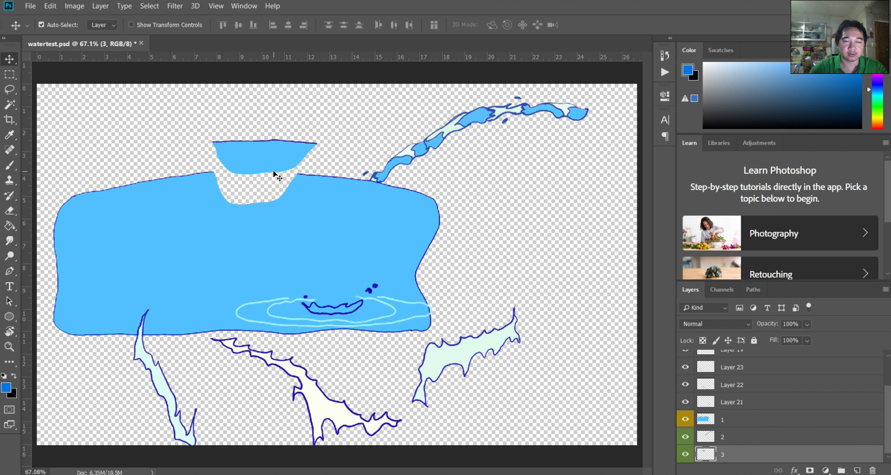
{"action": "left_click", "coordinate": [161, 221]}
{"action": "mouse_move", "coordinate": [175, 220]}
{"action": "left_mouse_down"}
{"action": "mouse_move", "coordinate": [190, 218]}
{"action": "mouse_move", "coordinate": [162, 212]}
{"action": "left_mouse_up"}
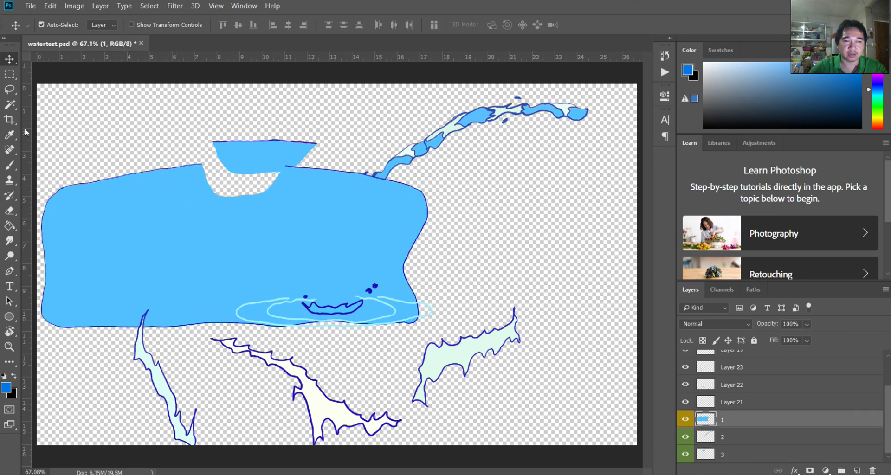
- Lasso a rounded area at the water body's upper-left edge, cut and paste it onto a new layer, and place it above the hole
{"action": "left_click", "coordinate": [9, 89]}
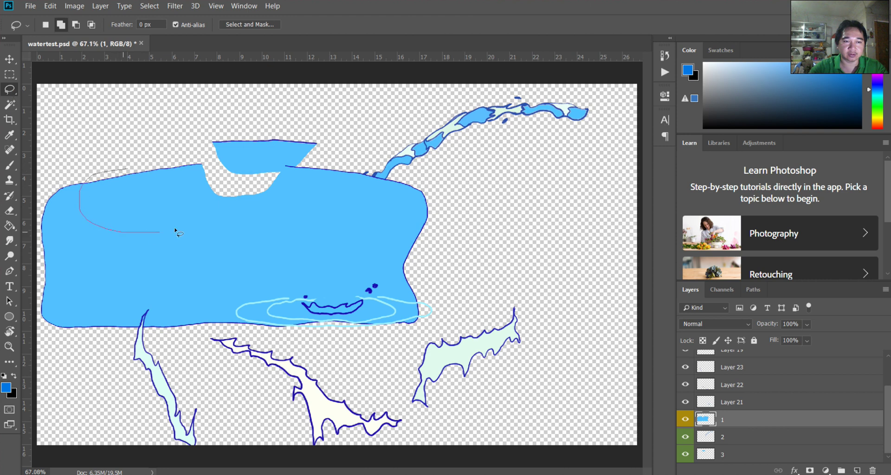
{"action": "left_click_drag", "start_coordinate": [105, 166], "coordinate": [128, 172]}
{"action": "key", "text": "ctrl+x"}
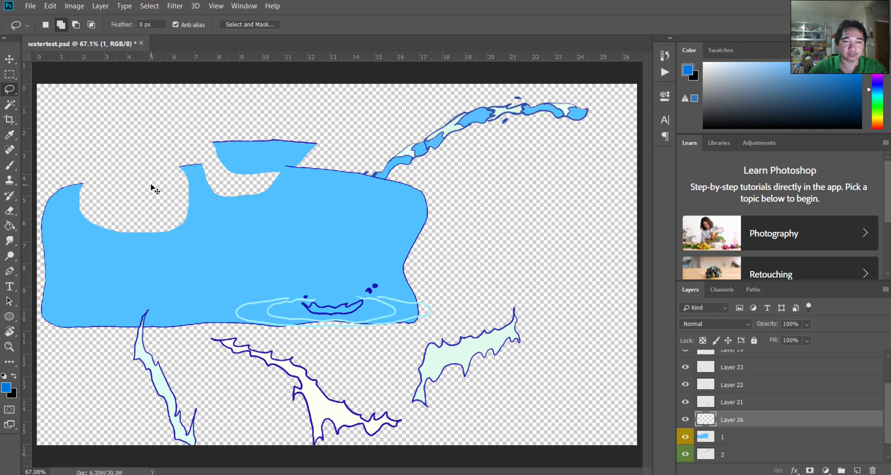
{"action": "key", "text": "ctrl+v"}
{"action": "mouse_move", "coordinate": [151, 158]}
{"action": "left_mouse_down"}
{"action": "mouse_move", "coordinate": [339, 255]}
{"action": "mouse_move", "coordinate": [165, 168]}
{"action": "mouse_move", "coordinate": [138, 167]}
{"action": "mouse_move", "coordinate": [132, 123]}
{"action": "mouse_move", "coordinate": [129, 133]}
{"action": "left_mouse_up"}
{"action": "key", "text": "Escape"}
{"action": "key", "text": "v"}
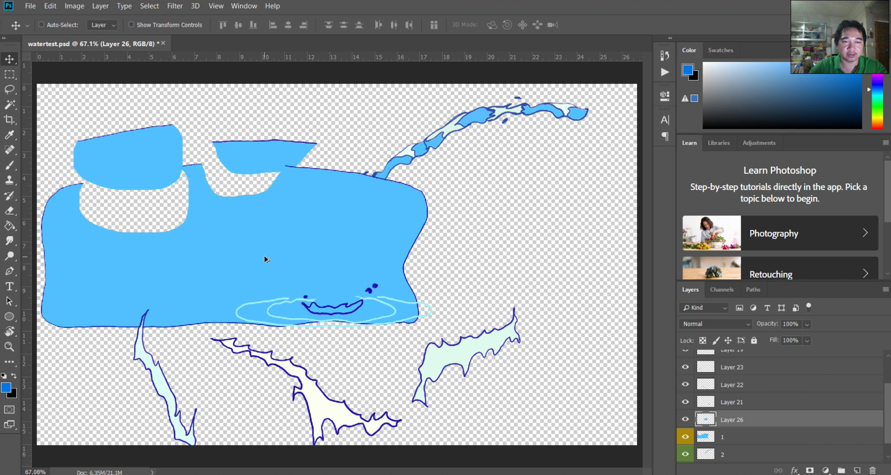
- Undo the placement of the cut-out water piece on Layer 26
{"action": "key", "text": "ctrl+z"}
{"action": "key", "text": "ctrl+z"}
{"action": "key", "text": "ctrl+d"}
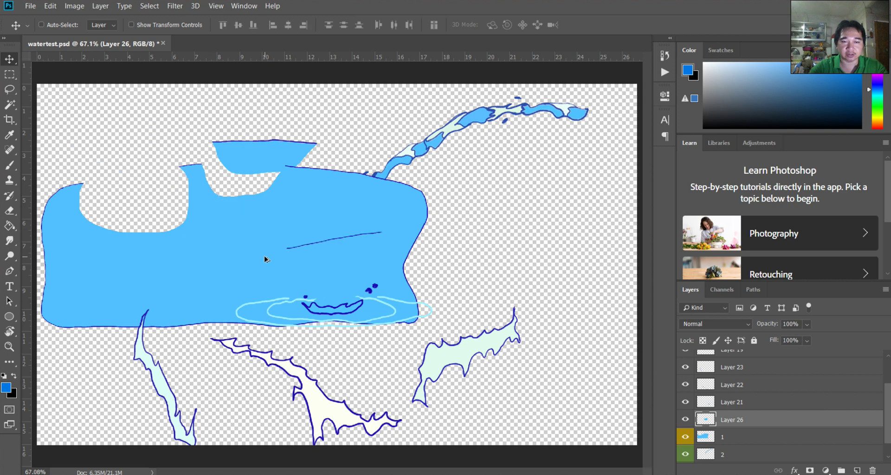
- Undo the earlier cuts and moves until the water body is whole, with the layer 3 patch back in its notch
{"action": "key", "text": "Delete"}
{"action": "key", "text": "ctrl+z"}
{"action": "key", "text": "ctrl+z"}
{"action": "key", "text": "ctrl+z"}
{"action": "key", "text": "ctrl+z"}
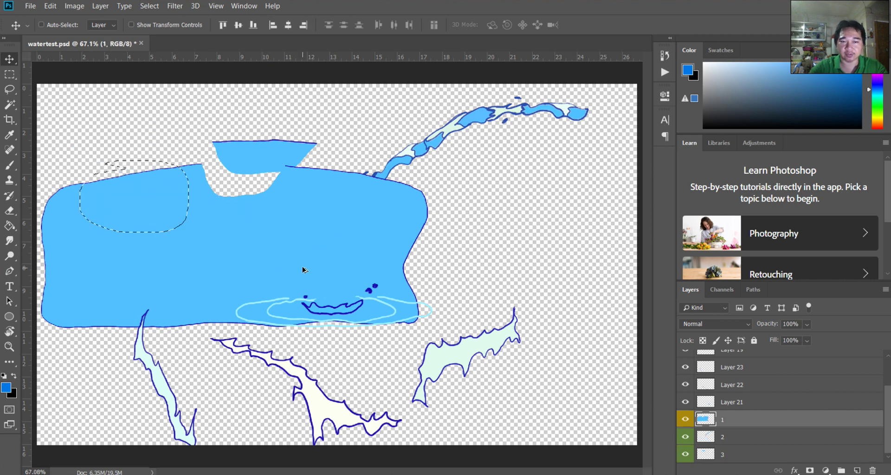
{"action": "key", "text": "ctrl+z"}
{"action": "key", "text": "ctrl+z"}
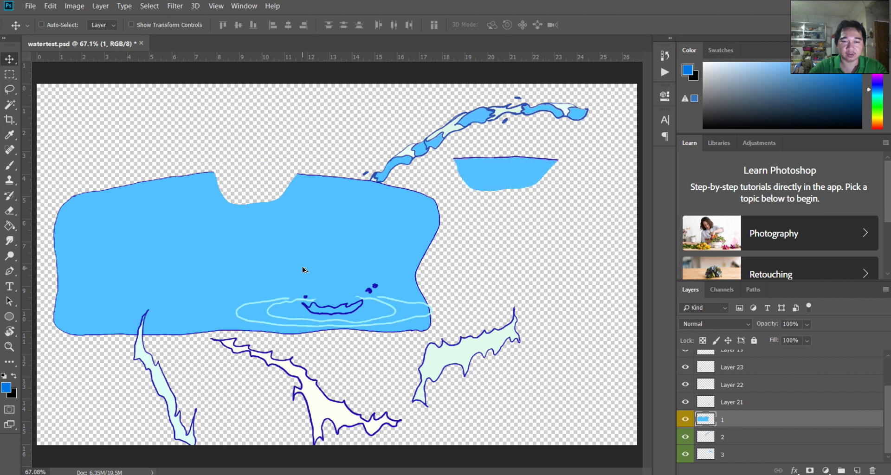
{"action": "key", "text": "ctrl+z"}
{"action": "key", "text": "ctrl+z"}
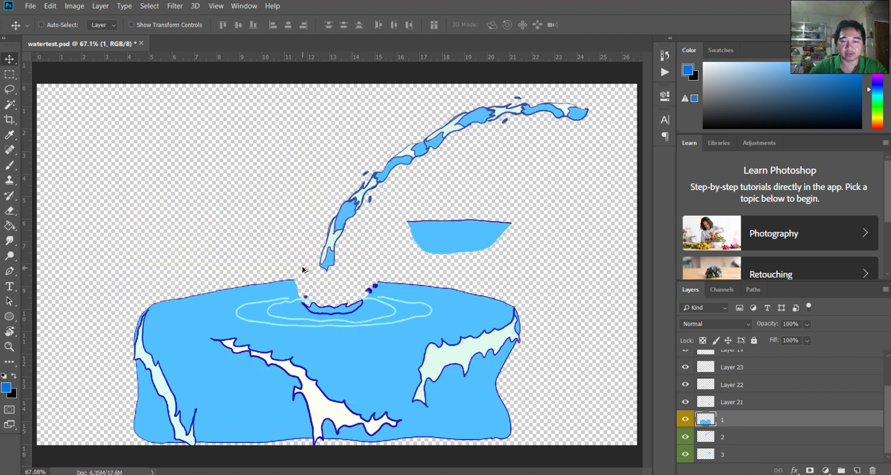
{"action": "key", "text": "ctrl+z"}
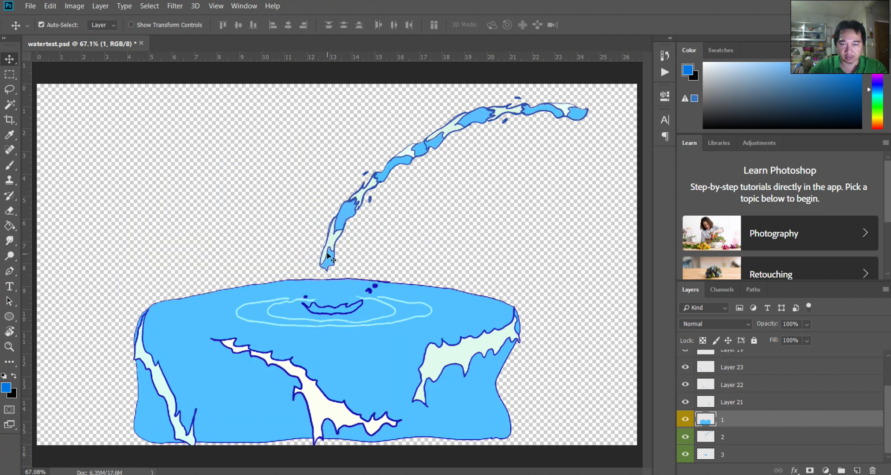
- Lower the water stream so its base sits in the splash, and duplicate layer 2
{"action": "left_click_drag", "start_coordinate": [345, 213], "coordinate": [357, 255]}
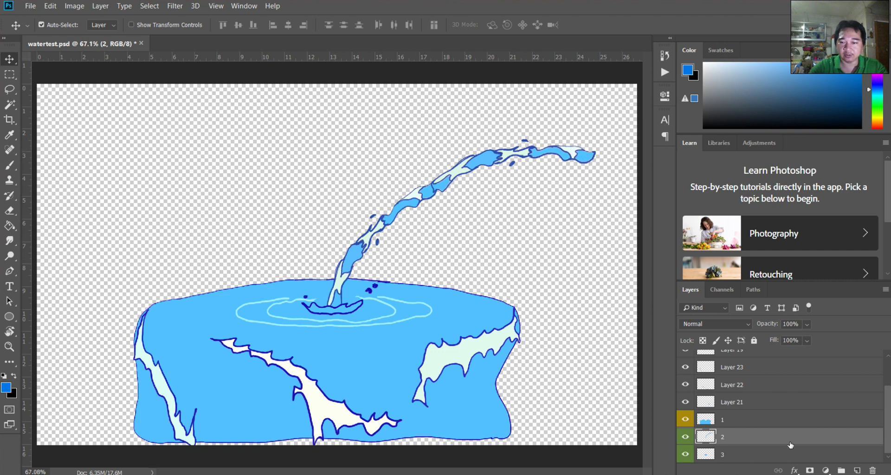
{"action": "left_click_drag", "start_coordinate": [733, 439], "coordinate": [857, 471]}
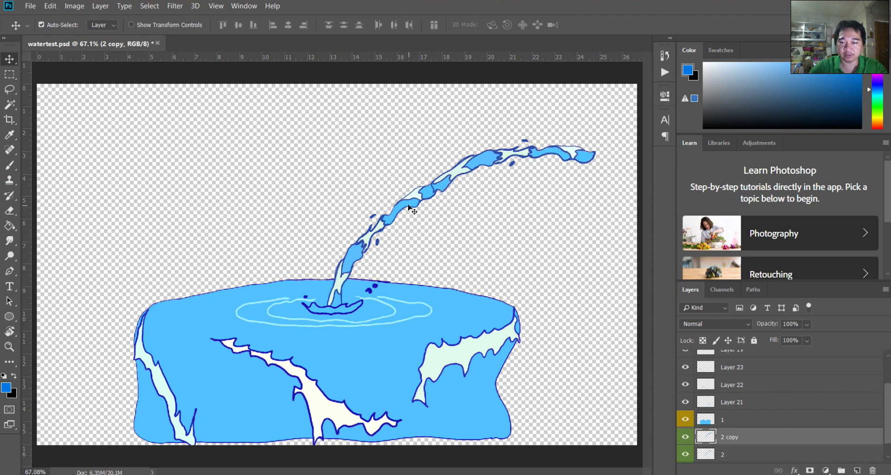
{"action": "scroll", "coordinate": [798, 421], "scroll_direction": "down", "scroll_amount": 1}
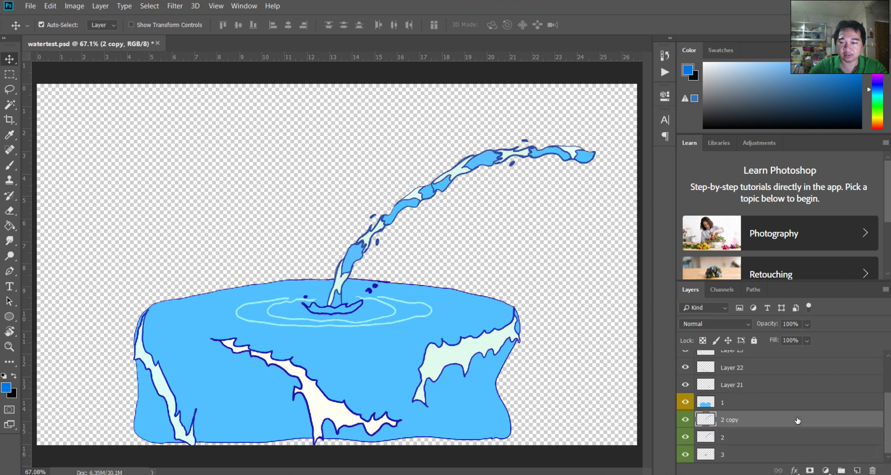
- Try moving the duplicated stream away from the original, and undo the move
{"action": "left_click", "coordinate": [747, 439]}
{"action": "left_click", "coordinate": [744, 421]}
{"action": "left_click_drag", "start_coordinate": [441, 190], "coordinate": [515, 179]}
{"action": "key", "text": "ctrl+z"}
- Examine how the water pieces overlap by hiding and showing layers 1 and 3 and selecting the stream layers
{"action": "left_click", "coordinate": [715, 401]}
{"action": "left_click", "coordinate": [686, 402]}
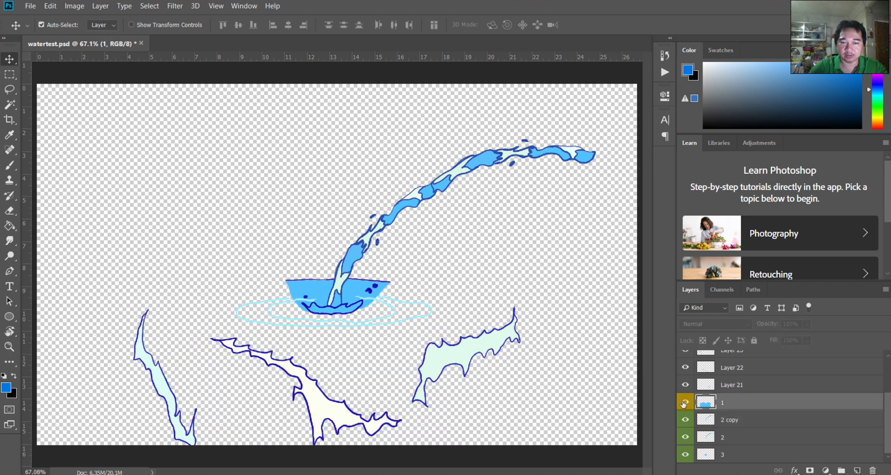
{"action": "left_click", "coordinate": [685, 402]}
{"action": "left_click", "coordinate": [684, 456]}
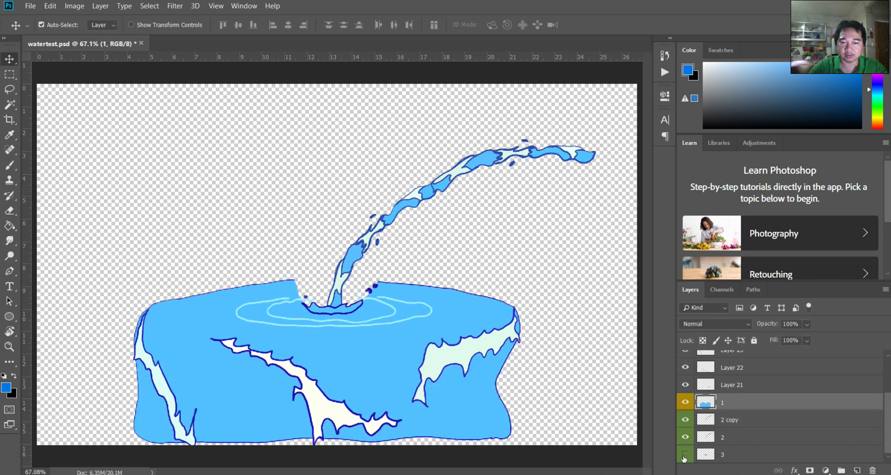
{"action": "left_click", "coordinate": [686, 403]}
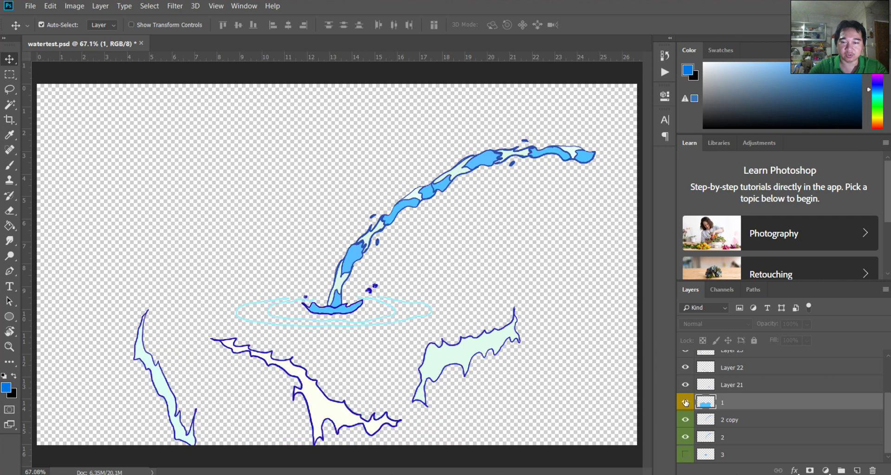
{"action": "left_click", "coordinate": [686, 403]}
{"action": "left_click", "coordinate": [683, 456]}
{"action": "left_click", "coordinate": [711, 427]}
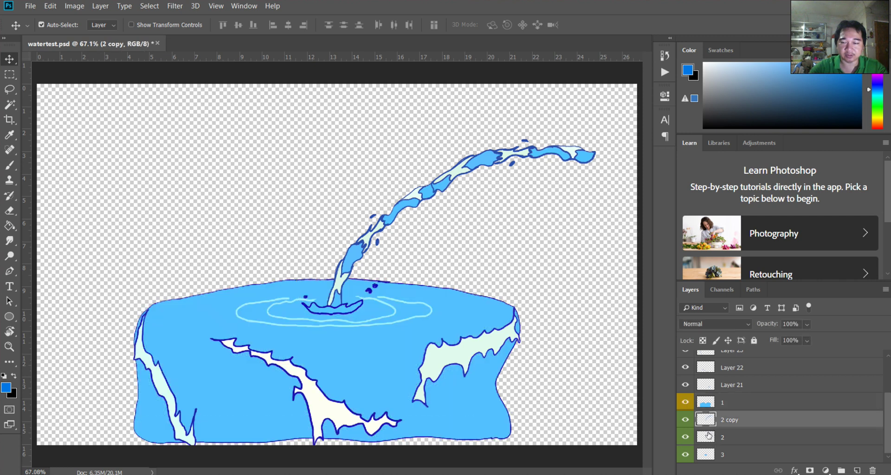
{"action": "left_click", "coordinate": [709, 435]}
{"action": "left_click", "coordinate": [709, 453]}
{"action": "left_click", "coordinate": [516, 327]}
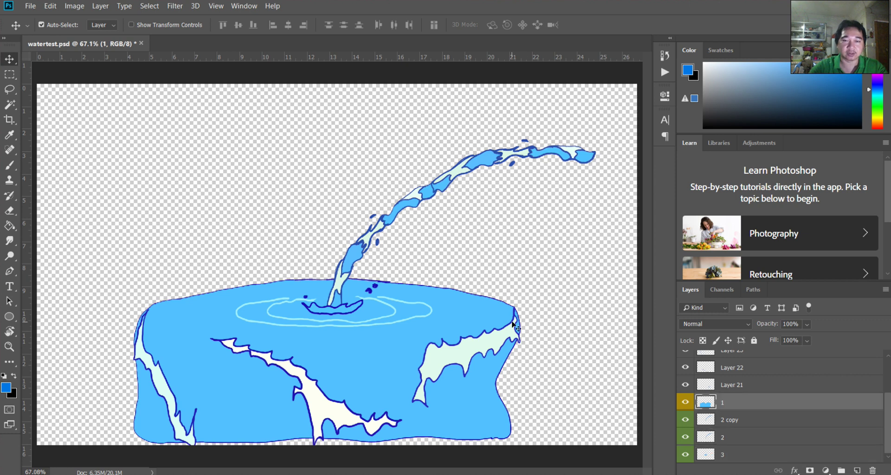
- Give layer 1 the orange colour label
{"action": "scroll", "coordinate": [732, 383], "scroll_direction": "up", "scroll_amount": 1}
{"action": "scroll", "coordinate": [732, 384], "scroll_direction": "down", "scroll_amount": 1}
{"action": "left_click", "coordinate": [724, 421]}
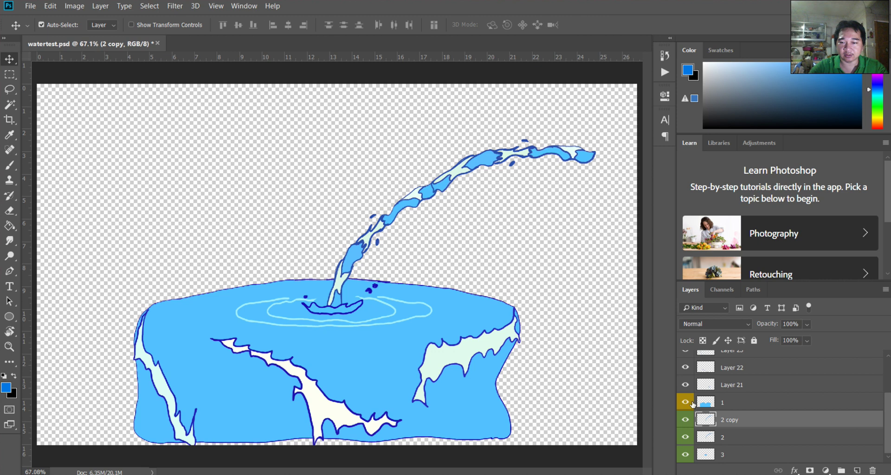
{"action": "right_click", "coordinate": [700, 403]}
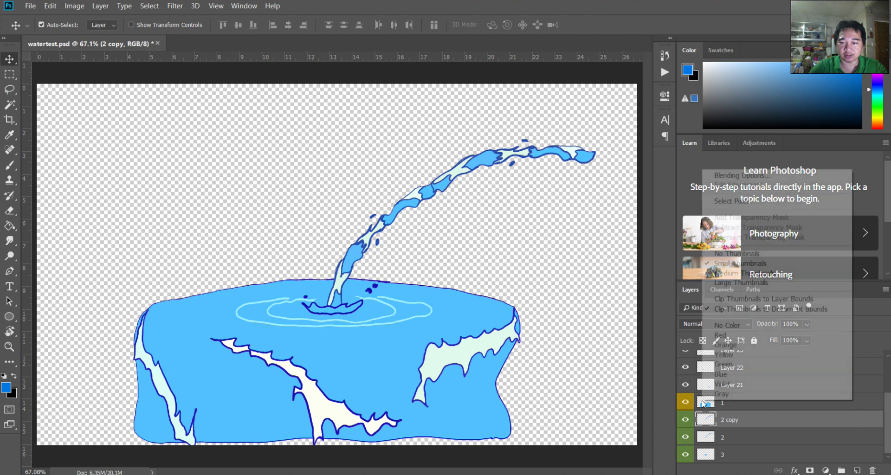
{"action": "left_click", "coordinate": [727, 346]}
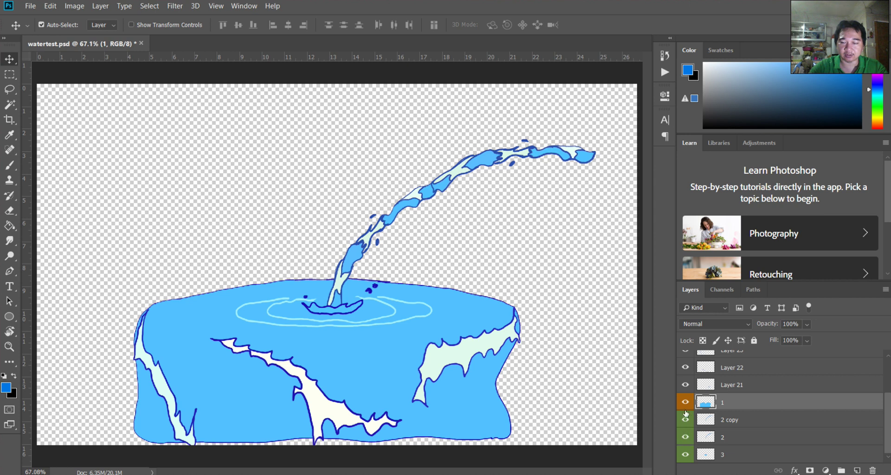
- Examine the layer stacking order from layer 3 at the back to Layer 25 at the front
{"action": "scroll", "coordinate": [687, 427], "scroll_direction": "up", "scroll_amount": 4}
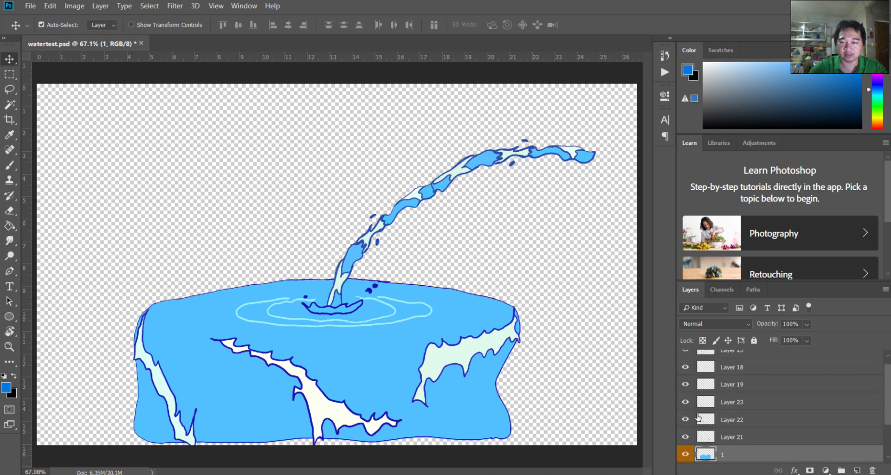
{"action": "scroll", "coordinate": [694, 409], "scroll_direction": "down", "scroll_amount": 3}
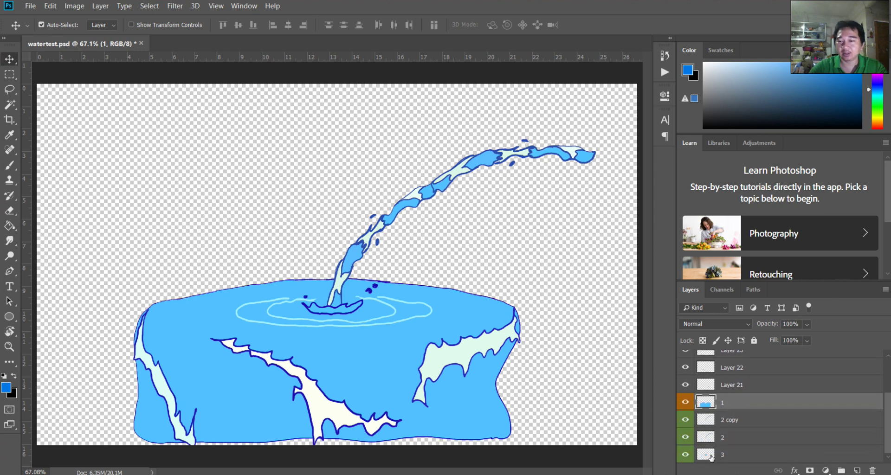
{"action": "left_click", "coordinate": [710, 457]}
{"action": "scroll", "coordinate": [719, 419], "scroll_direction": "up", "scroll_amount": 3}
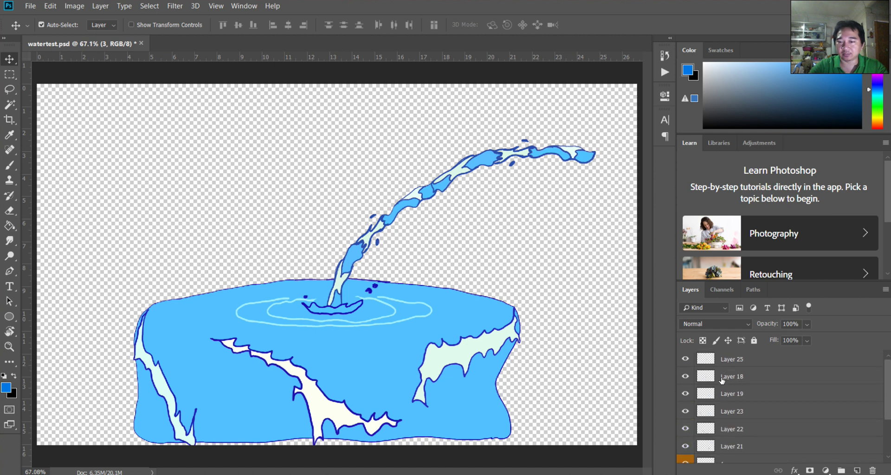
{"action": "scroll", "coordinate": [723, 371], "scroll_direction": "down", "scroll_amount": 3}
{"action": "scroll", "coordinate": [721, 409], "scroll_direction": "up", "scroll_amount": 3}
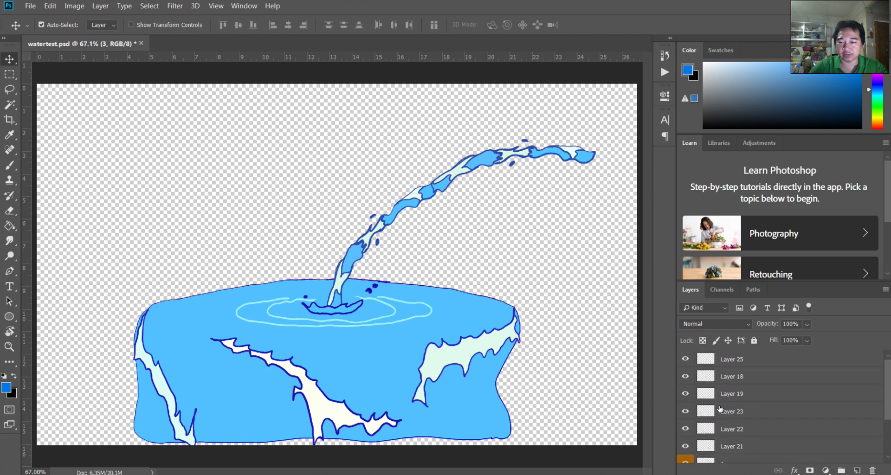
{"action": "left_click", "coordinate": [722, 365]}
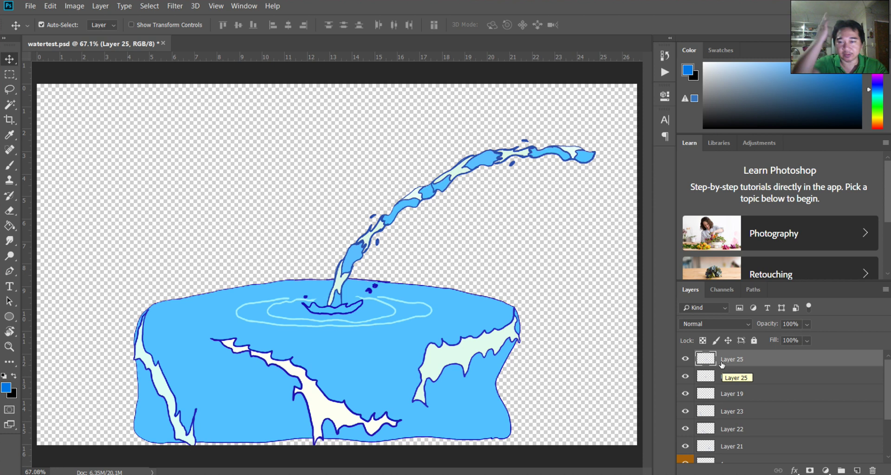
{"action": "scroll", "coordinate": [722, 364], "scroll_direction": "down", "scroll_amount": 3}
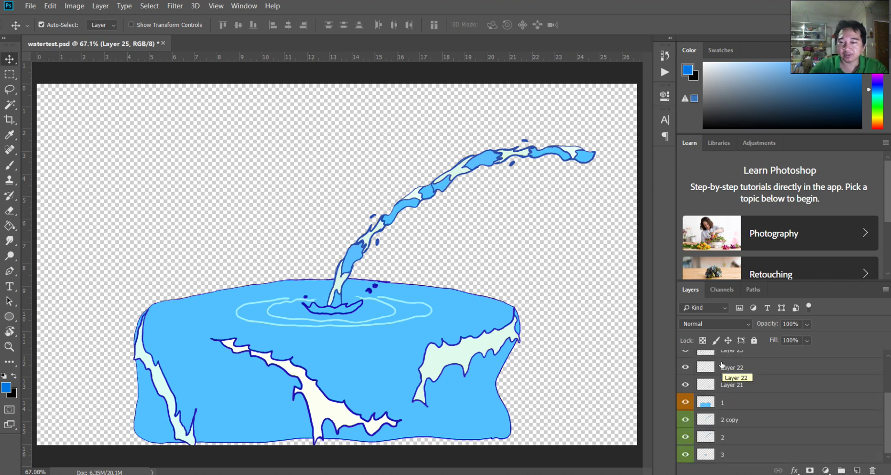
- Place layers 3, 2, 2 copy and 1 each in its own separate group
{"action": "left_click", "coordinate": [708, 455]}
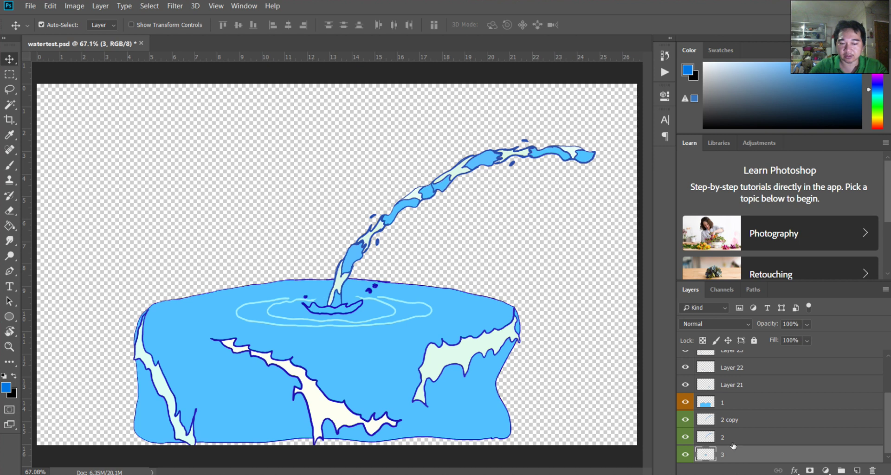
{"action": "key", "text": "ctrl+g"}
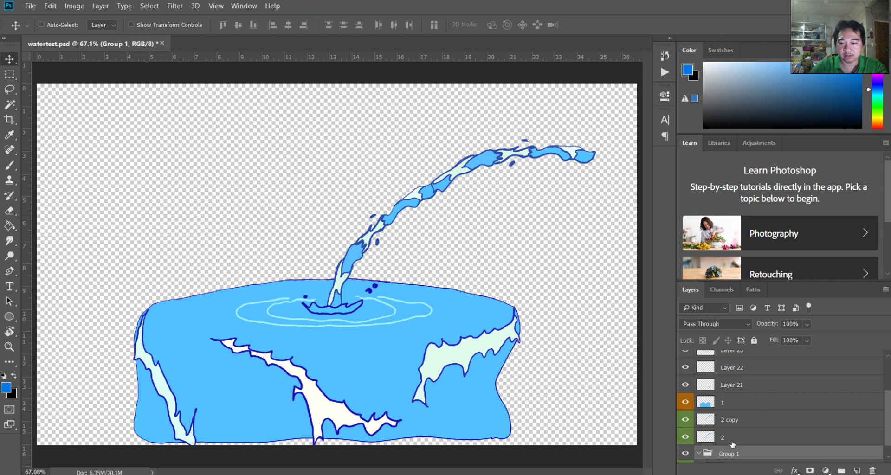
{"action": "key", "text": "ctrl+z"}
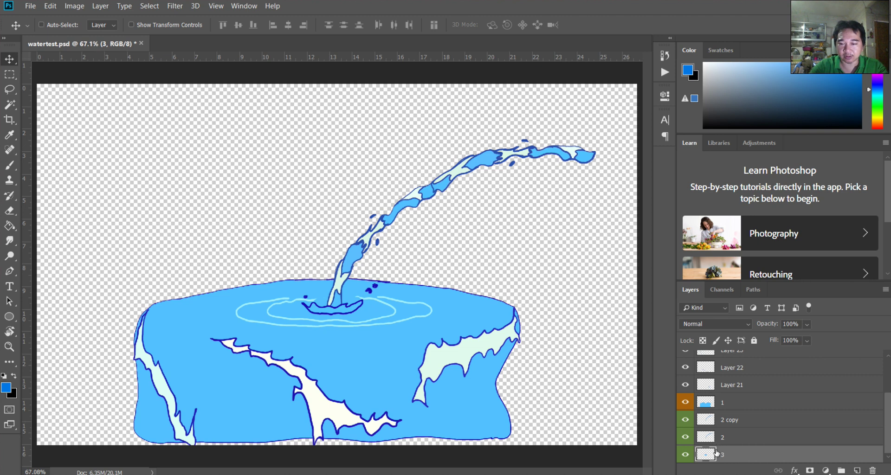
{"action": "key", "text": "ctrl+g"}
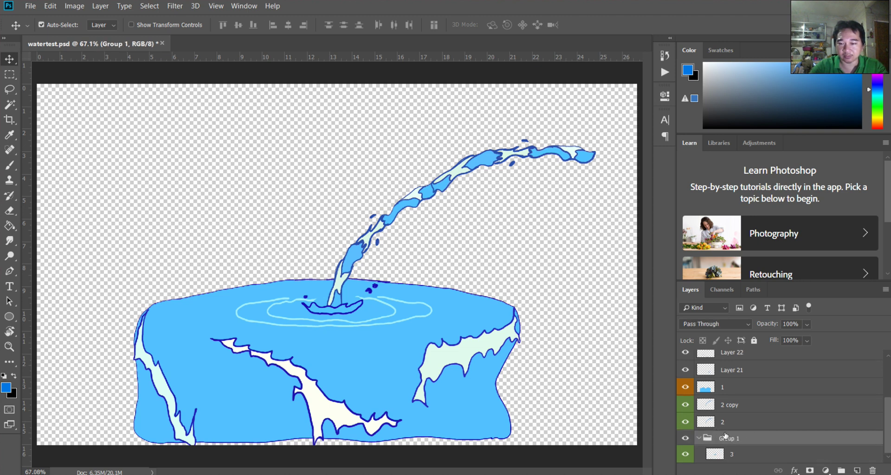
{"action": "left_click", "coordinate": [721, 423]}
{"action": "key", "text": "ctrl+g"}
{"action": "left_click", "coordinate": [723, 405]}
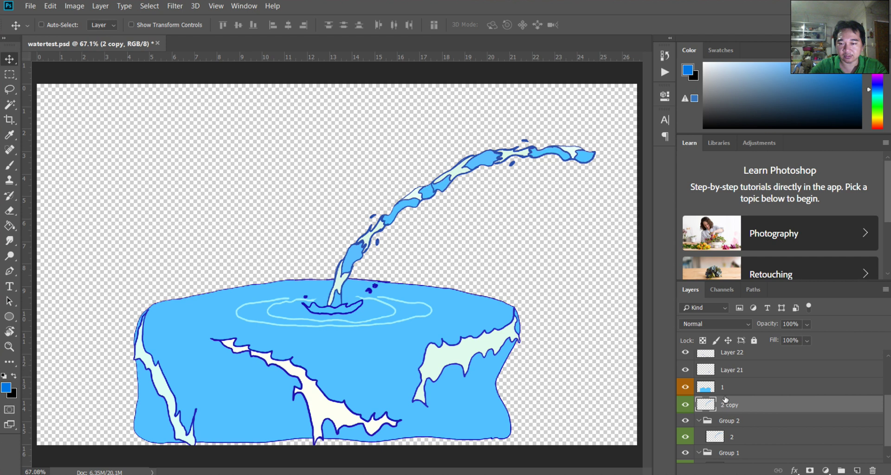
{"action": "key", "text": "ctrl+g"}
{"action": "left_click", "coordinate": [724, 387]}
{"action": "key", "text": "ctrl+g"}
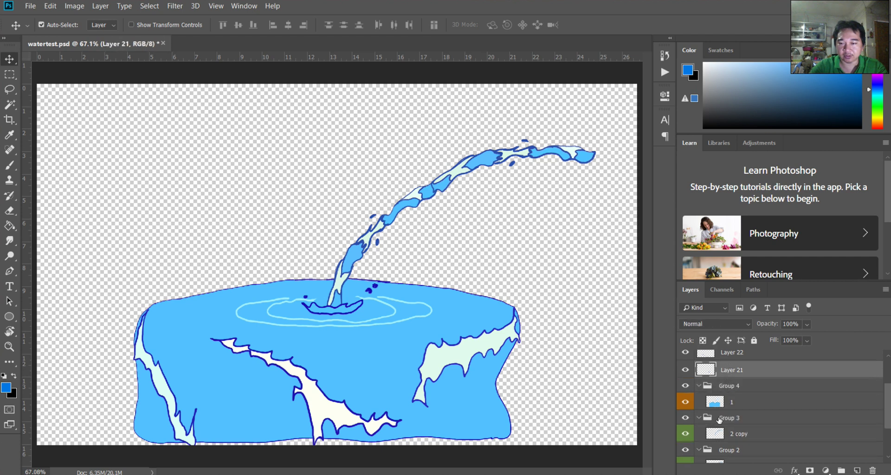
- Place Layer 21, Layer 22 and Layer 23 each in its own separate group
{"action": "left_click", "coordinate": [726, 371]}
{"action": "key", "text": "ctrl+g"}
{"action": "left_click", "coordinate": [723, 388]}
{"action": "scroll", "coordinate": [723, 399], "scroll_direction": "up", "scroll_amount": 2}
{"action": "key", "text": "ctrl+g"}
{"action": "left_click", "coordinate": [725, 406]}
{"action": "key", "text": "ctrl+g"}
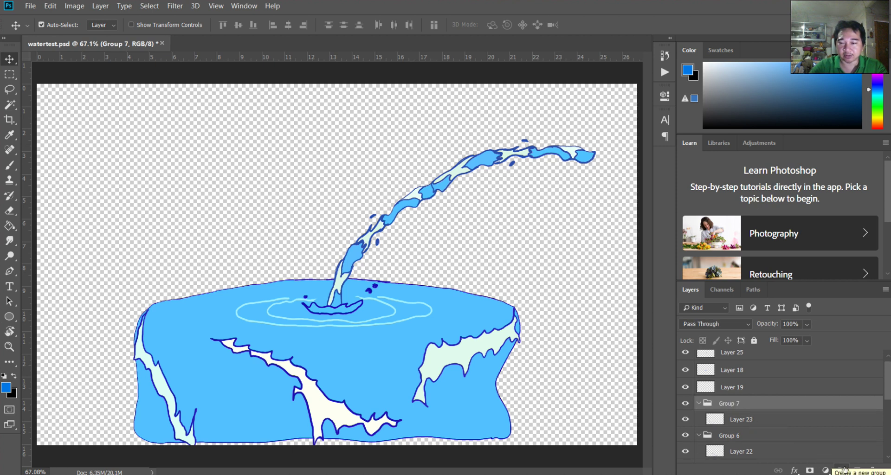
- Place Layer 19, Layer 18 and Layer 25 each in its own separate group
{"action": "left_click", "coordinate": [727, 386]}
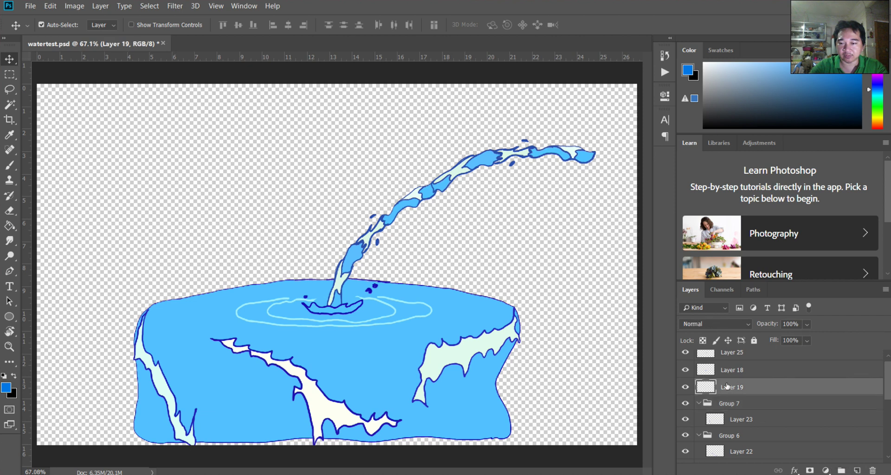
{"action": "left_click", "coordinate": [841, 470]}
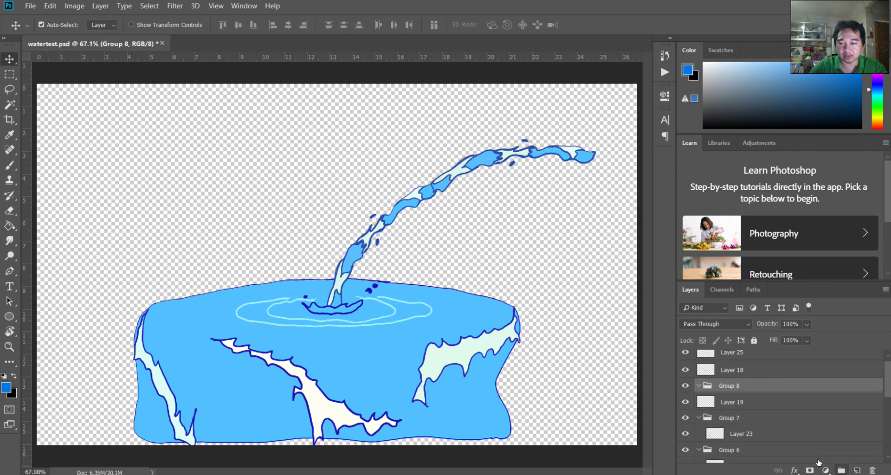
{"action": "left_click_drag", "start_coordinate": [729, 402], "coordinate": [723, 389]}
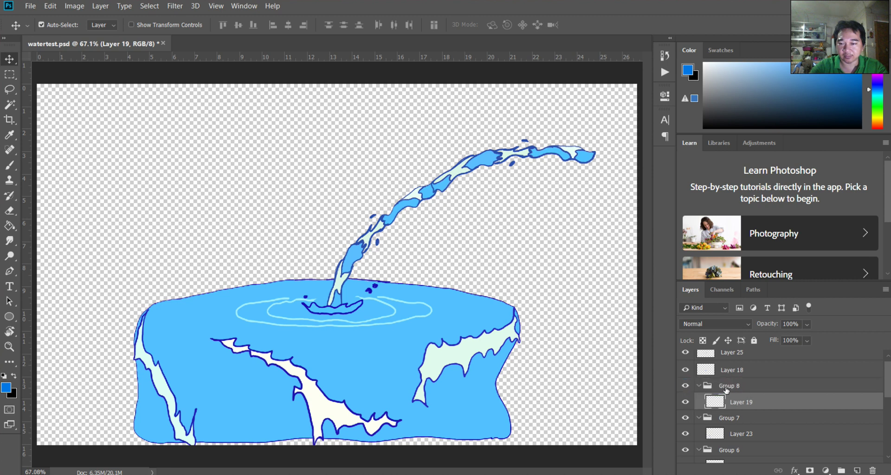
{"action": "left_click", "coordinate": [728, 374]}
{"action": "scroll", "coordinate": [731, 395], "scroll_direction": "up", "scroll_amount": 1}
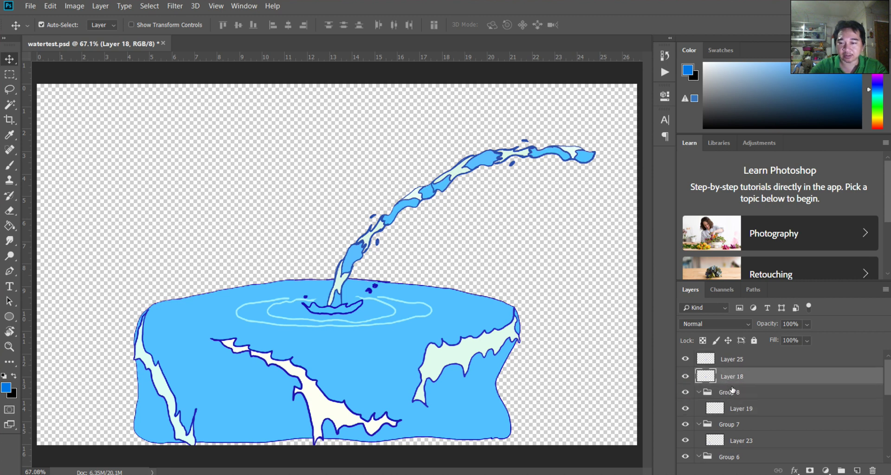
{"action": "key", "text": "ctrl+g"}
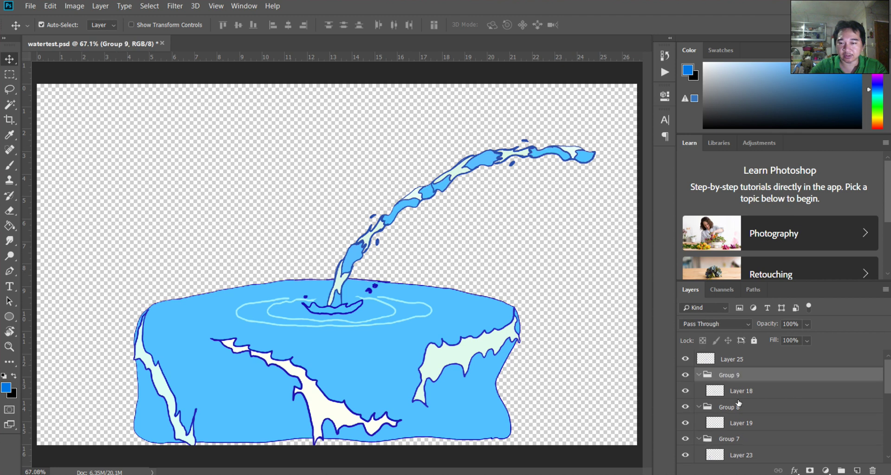
{"action": "left_click", "coordinate": [733, 359]}
{"action": "key", "text": "ctrl+g"}
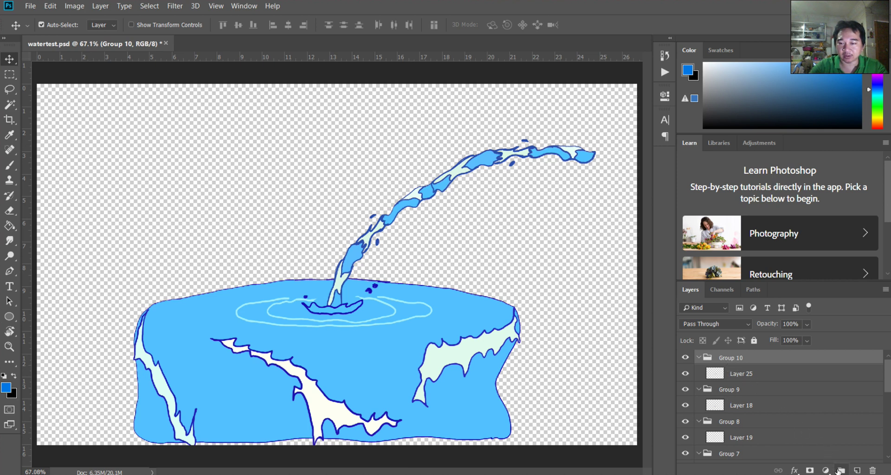
- Create a new group above Group 10 and name it RL_image
{"action": "left_click", "coordinate": [841, 470]}
{"action": "double_click", "coordinate": [730, 358]}
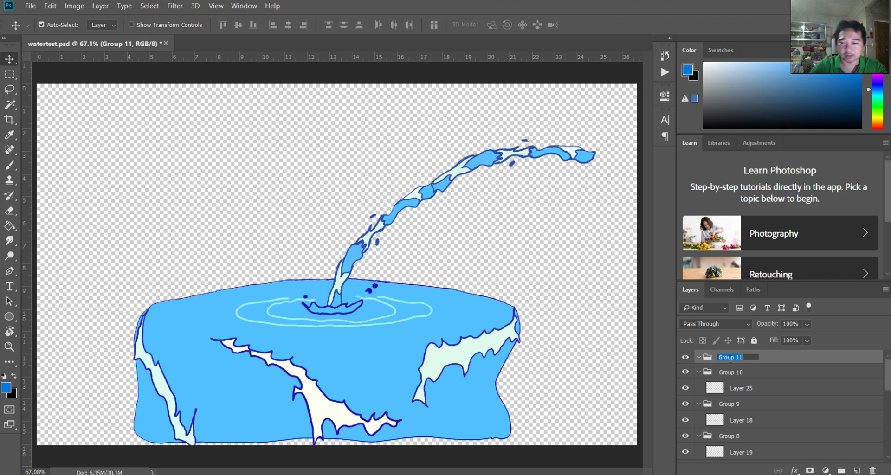
{"action": "type", "text": "RL"}
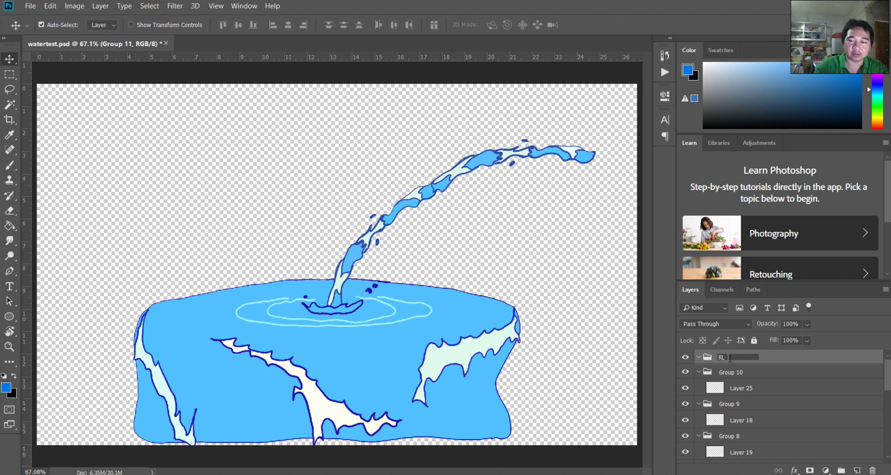
{"action": "type", "text": "_image"}
{"action": "key", "text": "Return"}
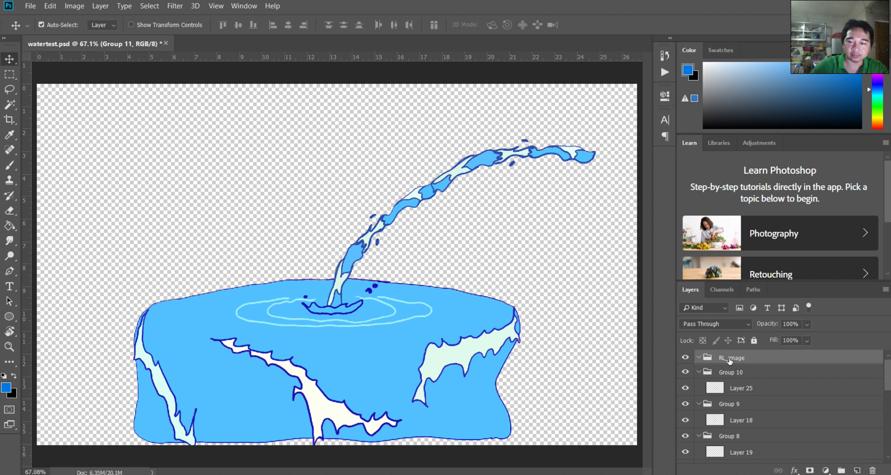
- Move all layer groups from Group 10 down to Group 1 into the RL_image group
{"action": "left_click", "coordinate": [727, 377]}
{"action": "scroll", "coordinate": [736, 417], "scroll_direction": "down", "scroll_amount": 10}
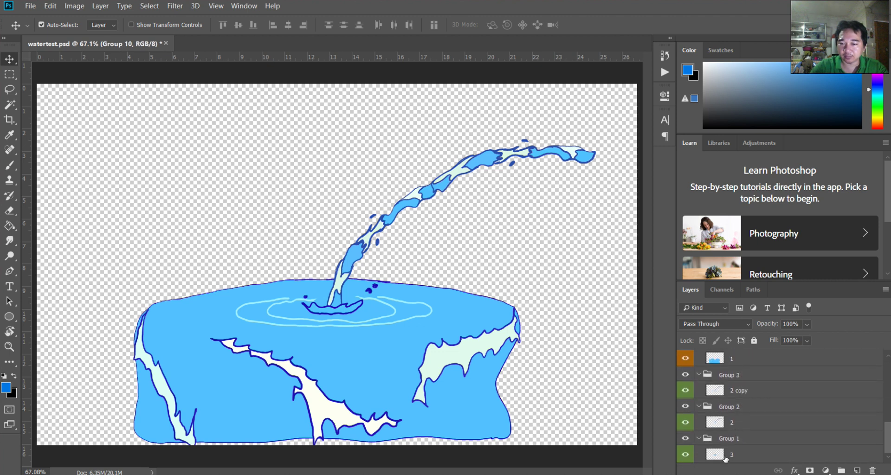
{"action": "left_click", "coordinate": [726, 459], "text": "shift"}
{"action": "scroll", "coordinate": [726, 417], "scroll_direction": "up", "scroll_amount": 10}
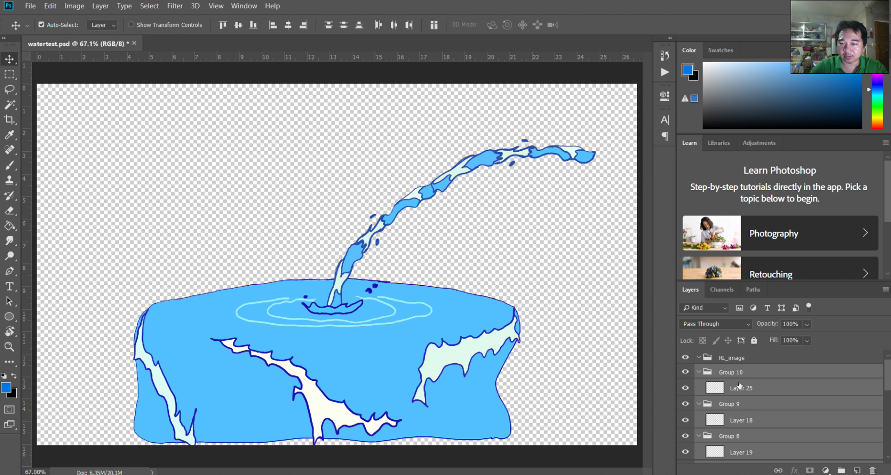
{"action": "left_click_drag", "start_coordinate": [729, 373], "coordinate": [733, 359]}
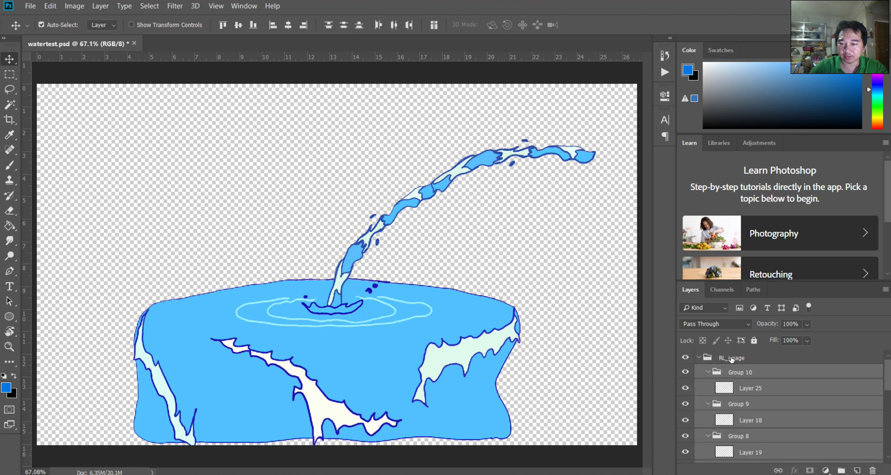
- Collapse Groups 10 through 1 inside the RL_image group
{"action": "left_click", "coordinate": [708, 373]}
{"action": "left_click", "coordinate": [708, 387]}
{"action": "left_click", "coordinate": [708, 402]}
{"action": "left_click", "coordinate": [708, 416]}
{"action": "scroll", "coordinate": [707, 427], "scroll_direction": "down", "scroll_amount": 3}
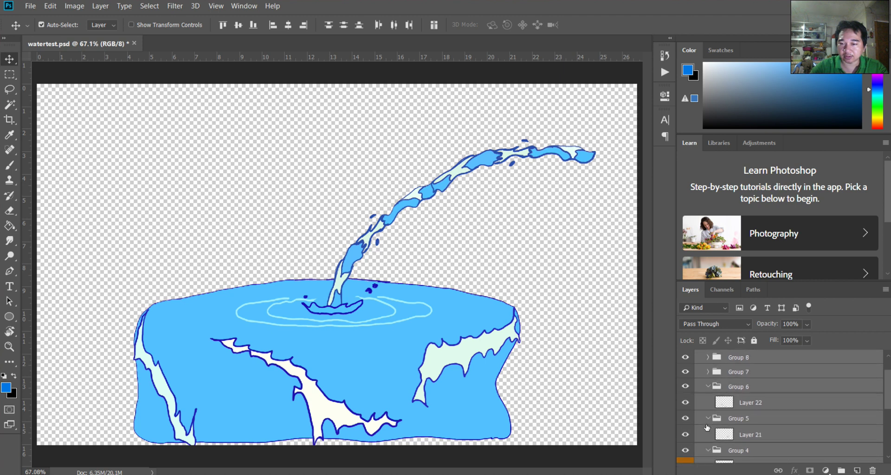
{"action": "scroll", "coordinate": [707, 428], "scroll_direction": "up", "scroll_amount": 1}
{"action": "left_click", "coordinate": [708, 422]}
{"action": "left_click", "coordinate": [708, 402]}
{"action": "left_click", "coordinate": [708, 416]}
{"action": "left_click", "coordinate": [708, 430]}
{"action": "scroll", "coordinate": [709, 421], "scroll_direction": "down", "scroll_amount": 4}
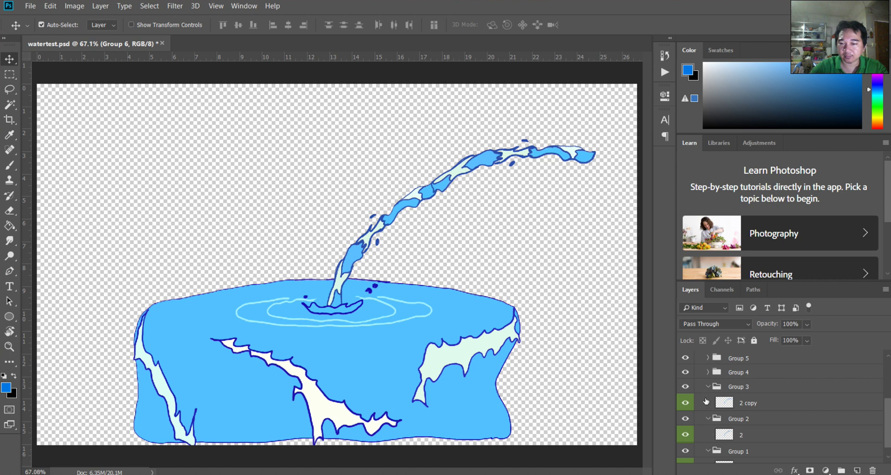
{"action": "left_click", "coordinate": [708, 387]}
{"action": "left_click", "coordinate": [707, 408]}
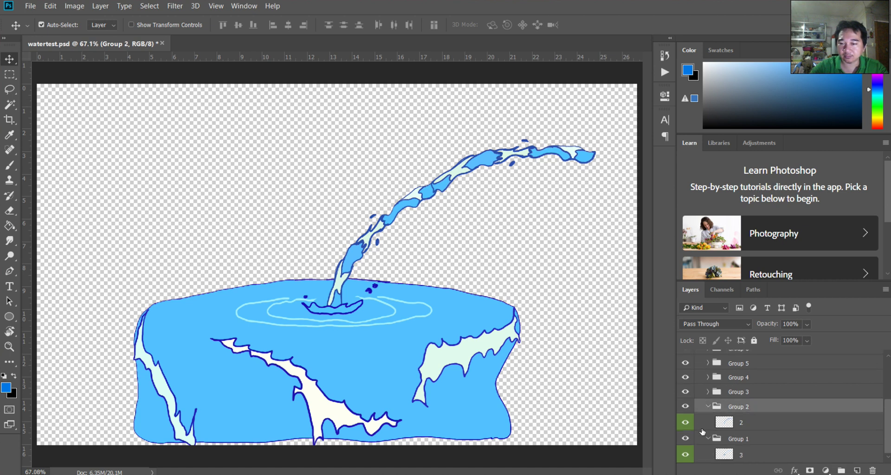
{"action": "left_click", "coordinate": [705, 438]}
{"action": "left_click", "coordinate": [708, 407]}
{"action": "left_click", "coordinate": [707, 439]}
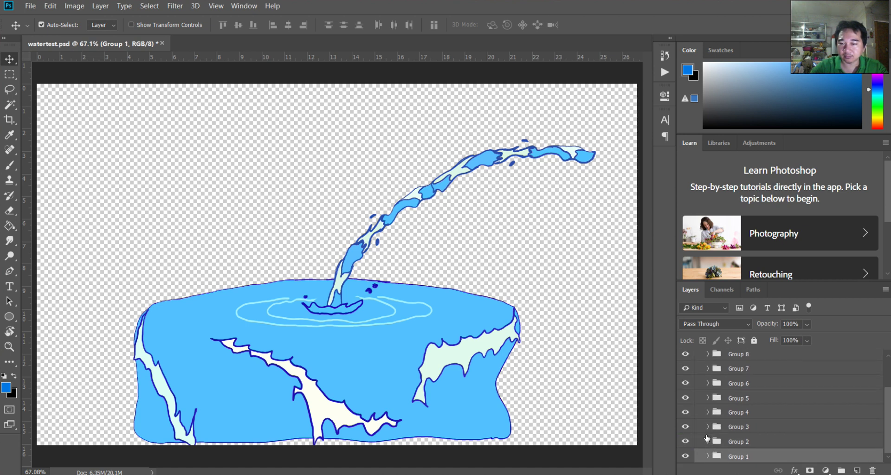
- Create a new group above RL_image and name it RL_pivot
{"action": "scroll", "coordinate": [707, 436], "scroll_direction": "up", "scroll_amount": 3}
{"action": "left_click", "coordinate": [724, 357]}
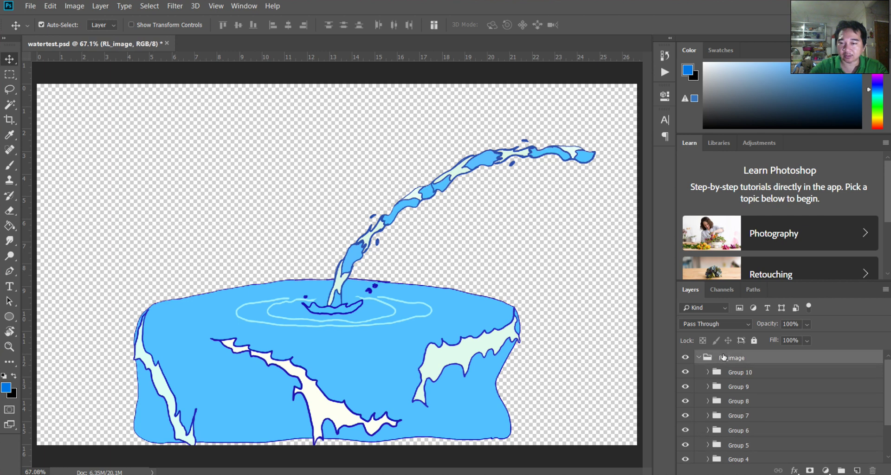
{"action": "left_click", "coordinate": [842, 470]}
{"action": "double_click", "coordinate": [728, 358]}
{"action": "type", "text": "RL_pi"}
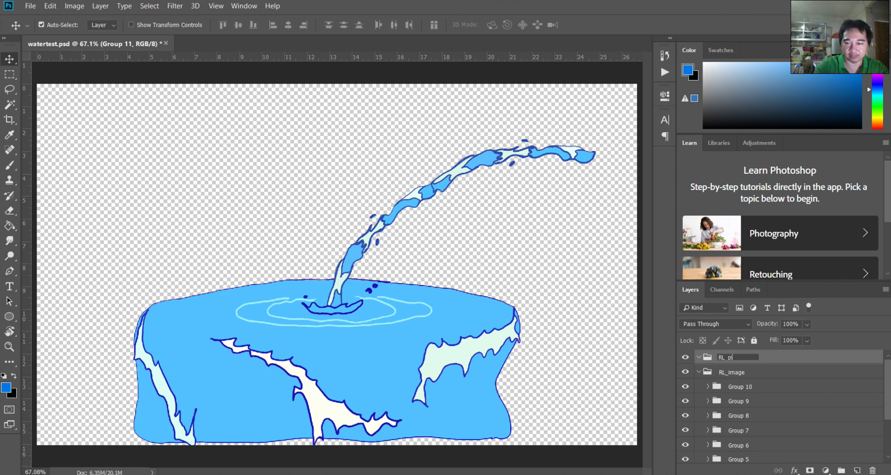
{"action": "type", "text": "vot"}
{"action": "key", "text": "Return"}
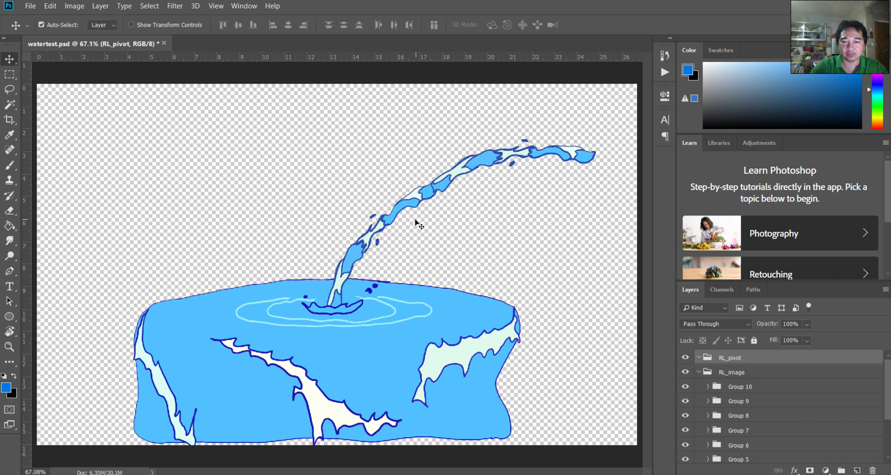
- Try to rotate the water stream on layer 2 copy about 52 degrees around a transform pivot moved down to the water surface
{"action": "left_click", "coordinate": [404, 208]}
{"action": "key", "text": "ctrl"}
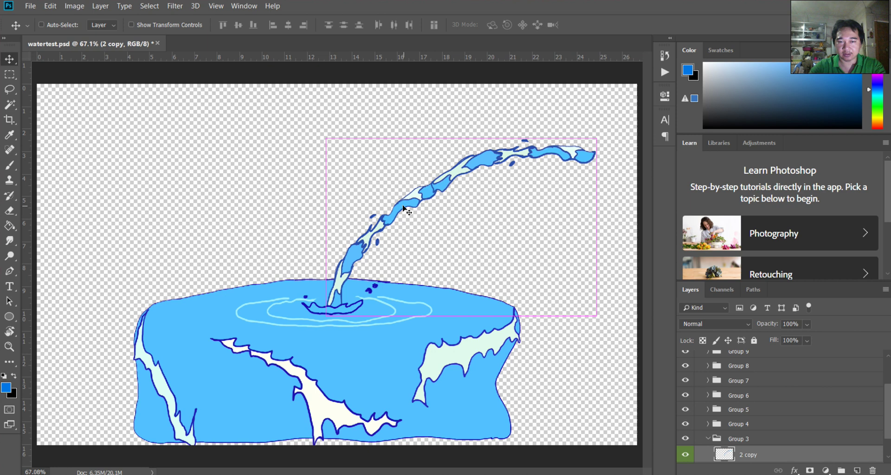
{"action": "key", "text": "ctrl+t"}
{"action": "left_click_drag", "start_coordinate": [462, 226], "coordinate": [492, 314]}
{"action": "left_click_drag", "start_coordinate": [344, 125], "coordinate": [528, 147]}
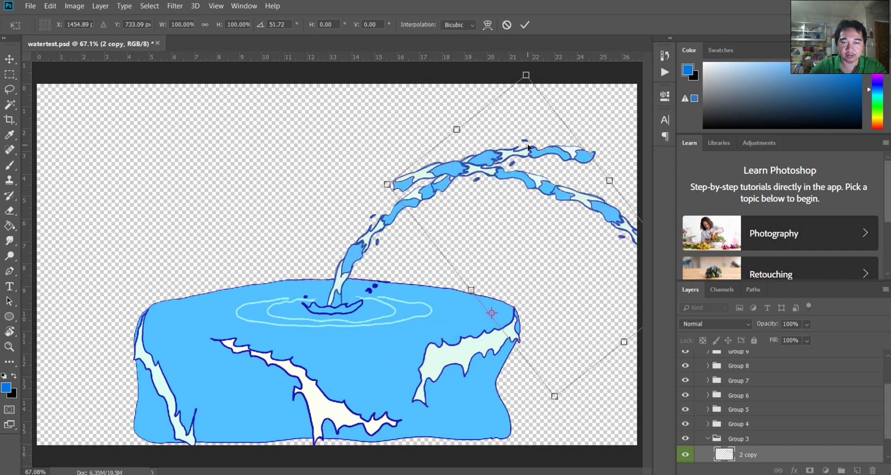
{"action": "key", "text": "Return"}
{"action": "left_click_drag", "start_coordinate": [491, 314], "coordinate": [433, 261]}
{"action": "key", "text": "Return"}
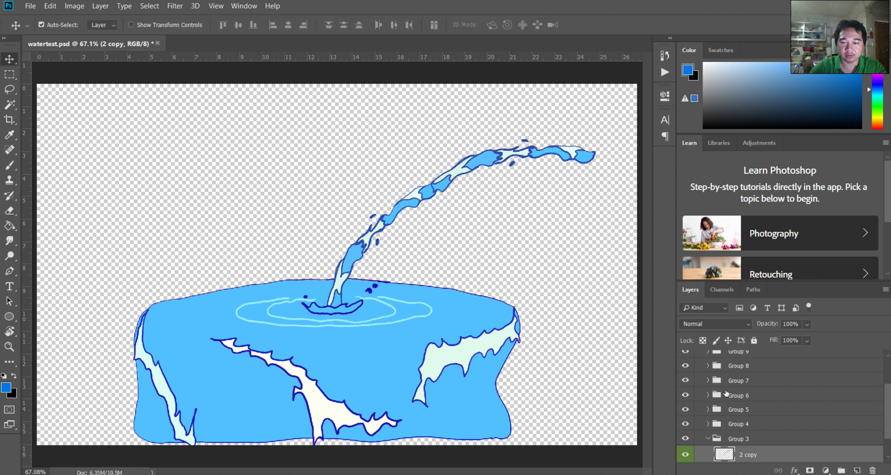
- Copy the name of the group that contains layer 2
{"action": "scroll", "coordinate": [739, 412], "scroll_direction": "down", "scroll_amount": 1}
{"action": "left_click", "coordinate": [708, 442]}
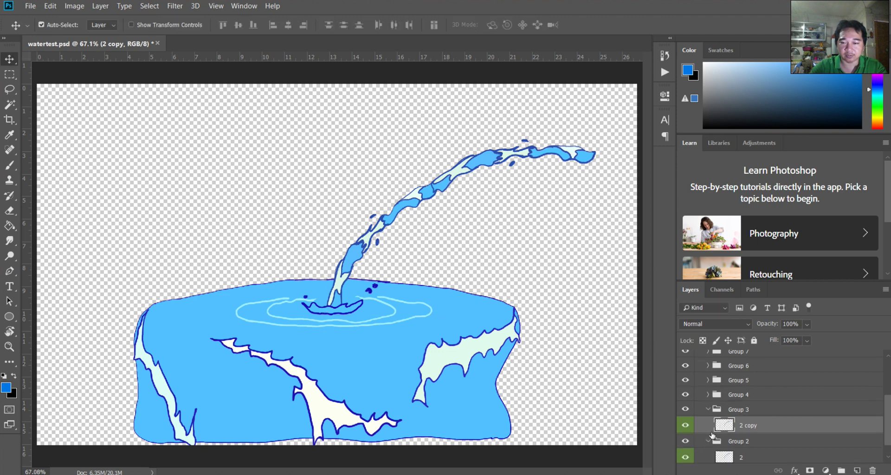
{"action": "scroll", "coordinate": [718, 439], "scroll_direction": "down", "scroll_amount": 1}
{"action": "left_click", "coordinate": [724, 444]}
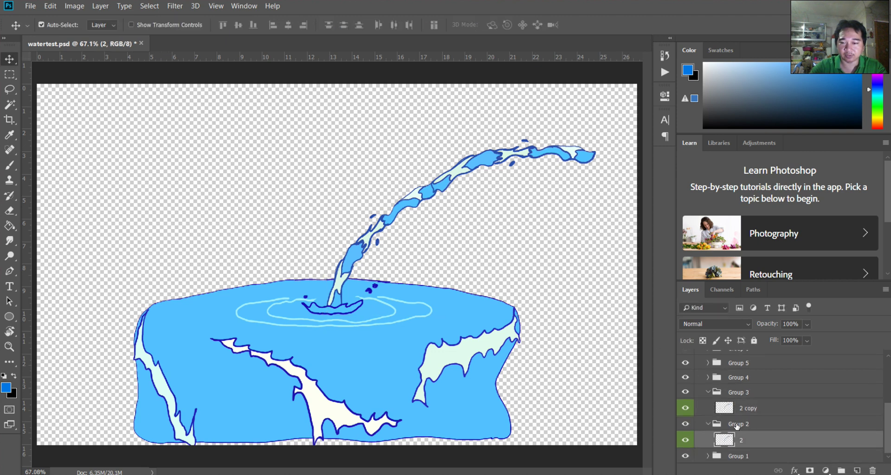
{"action": "double_click", "coordinate": [737, 425]}
{"action": "key", "text": "ctrl+c"}
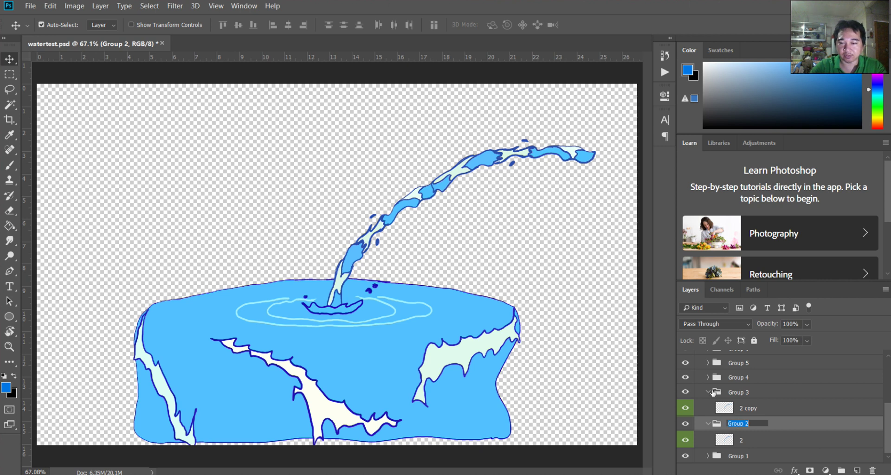
- Collapse Group 3 and Group 2, and select the RL_pivot group
{"action": "left_click", "coordinate": [708, 392]}
{"action": "left_click", "coordinate": [709, 424]}
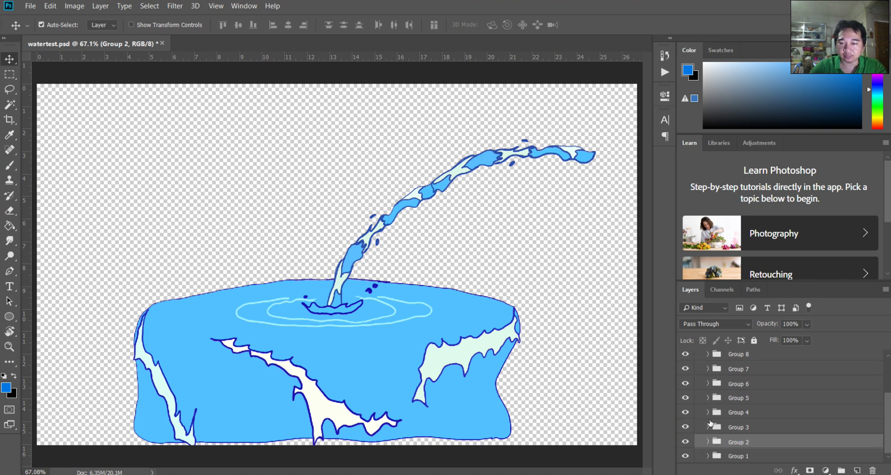
{"action": "scroll", "coordinate": [711, 422], "scroll_direction": "up", "scroll_amount": 3}
{"action": "left_click", "coordinate": [708, 361]}
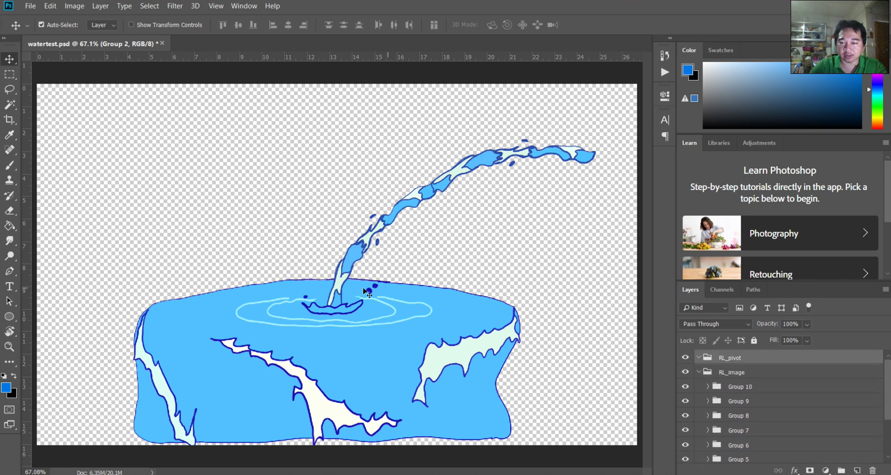
- Draw a blue circle about 55 px across on the lower front face of the water, inside RL_pivot
{"action": "left_click", "coordinate": [9, 317]}
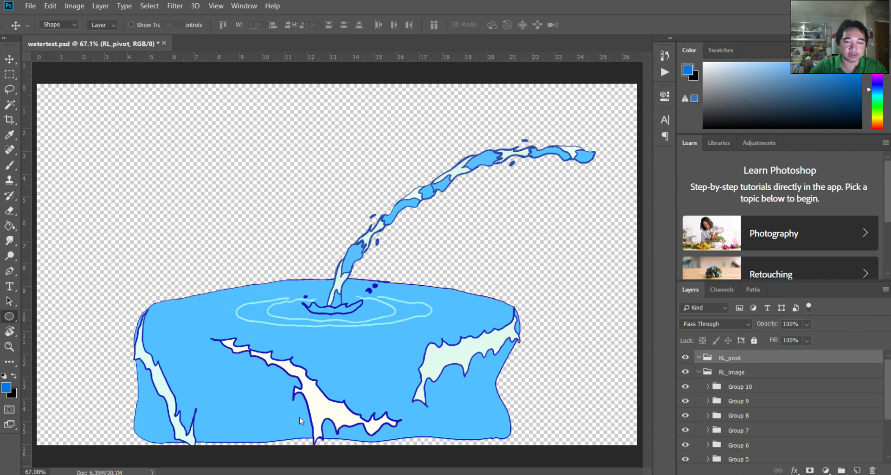
{"action": "left_click_drag", "start_coordinate": [299, 410], "coordinate": [321, 425]}
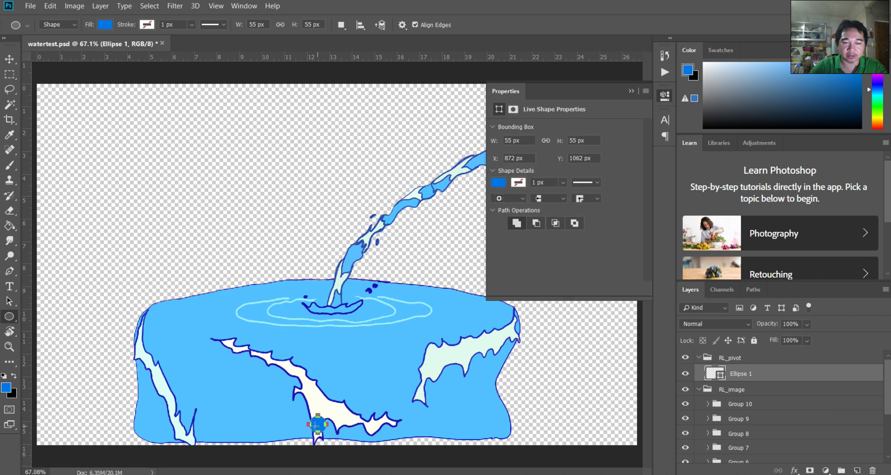
- Set the foreground color to red (#fc0505) and undo the blue circle
{"action": "left_click", "coordinate": [7, 387]}
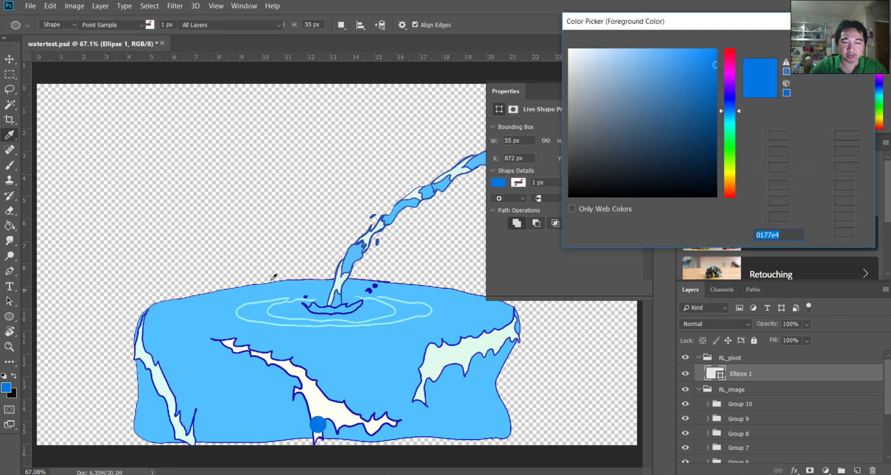
{"action": "left_click", "coordinate": [727, 50]}
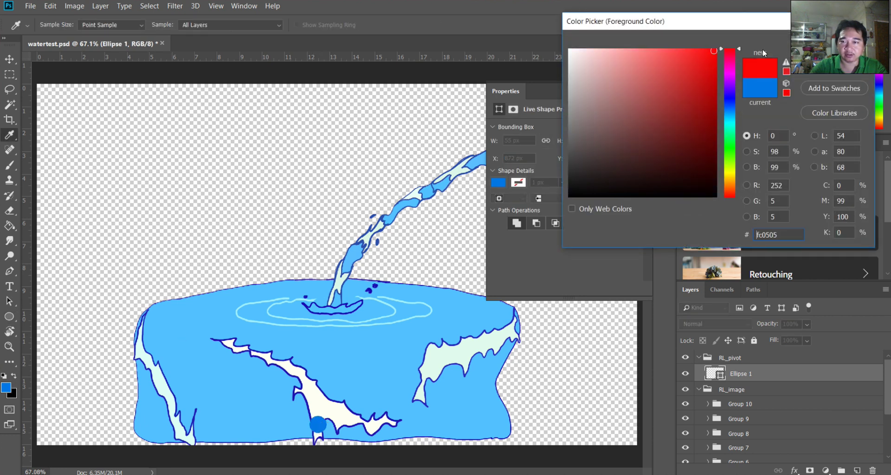
{"action": "left_click", "coordinate": [818, 39]}
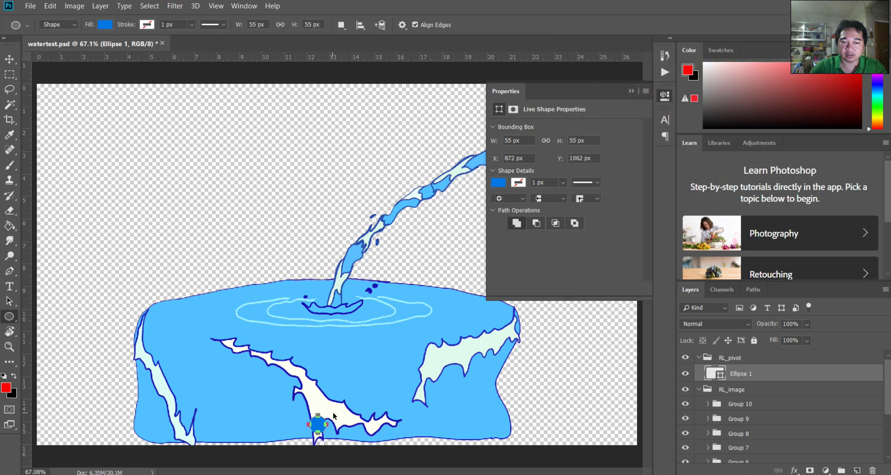
{"action": "key", "text": "ctrl+z"}
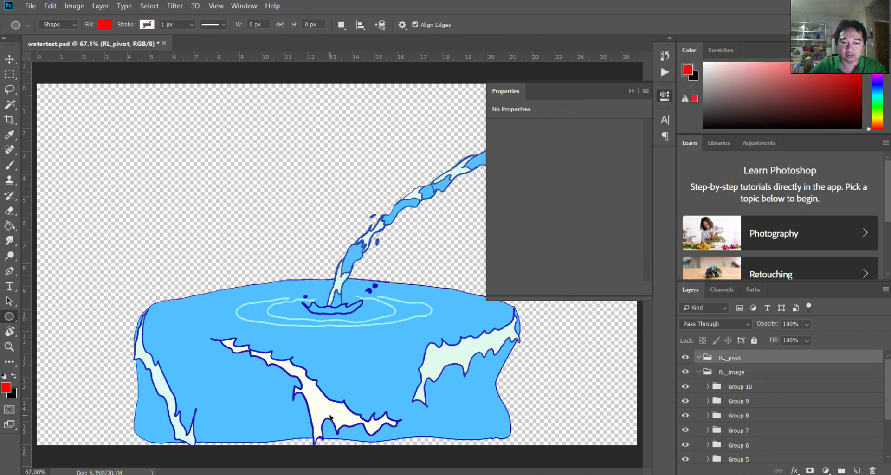
- Draw a red circle about 54 px across near the water's lower edge inside RL_pivot and name its layer dummy
{"action": "left_click_drag", "start_coordinate": [309, 418], "coordinate": [335, 432]}
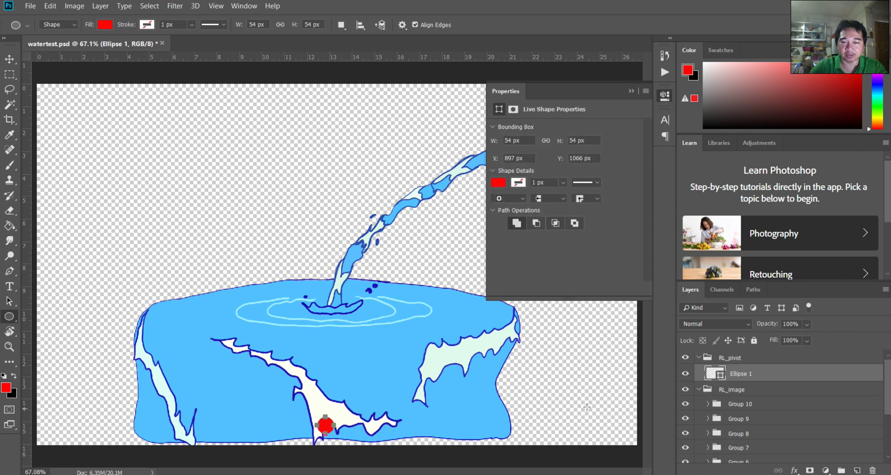
{"action": "double_click", "coordinate": [747, 377]}
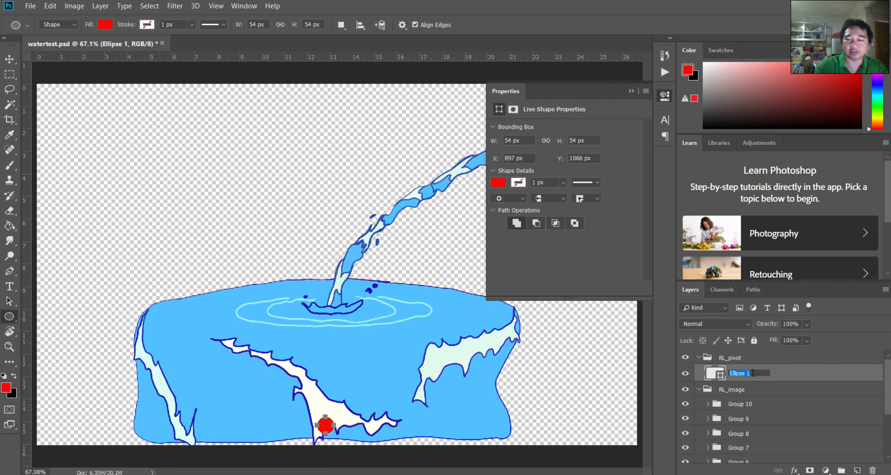
{"action": "type", "text": "dummy"}
{"action": "key", "text": "Return"}
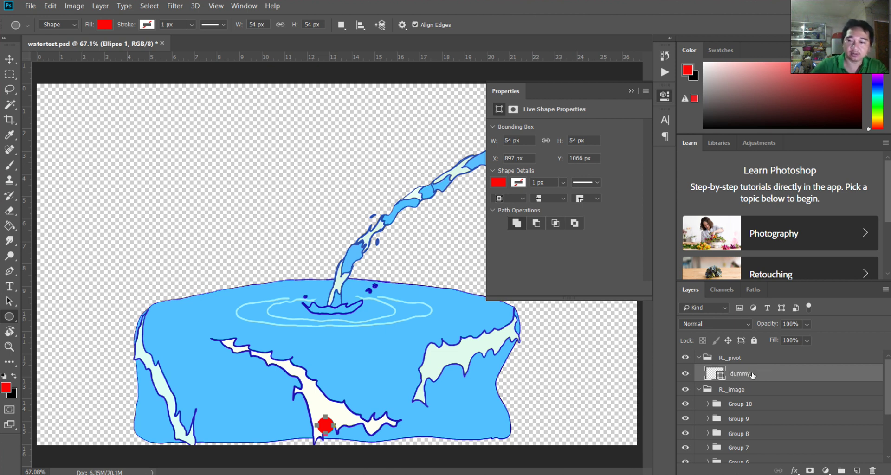
- Duplicate the dummy layer and rename the copy Group 2
{"action": "key", "text": "ctrl+j"}
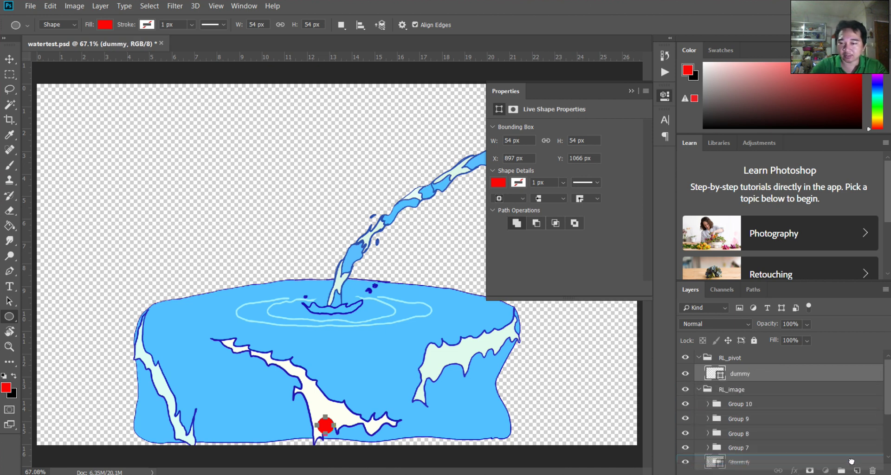
{"action": "double_click", "coordinate": [747, 375]}
{"action": "type", "text": "Group 2"}
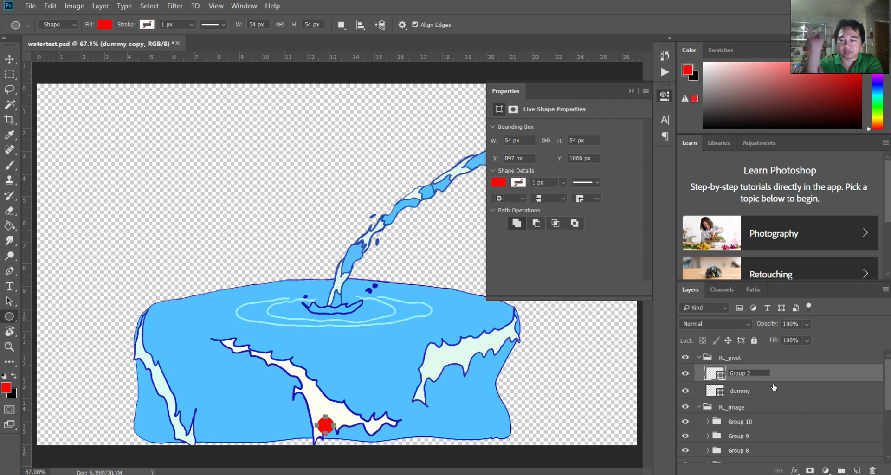
{"action": "key", "text": "Return"}
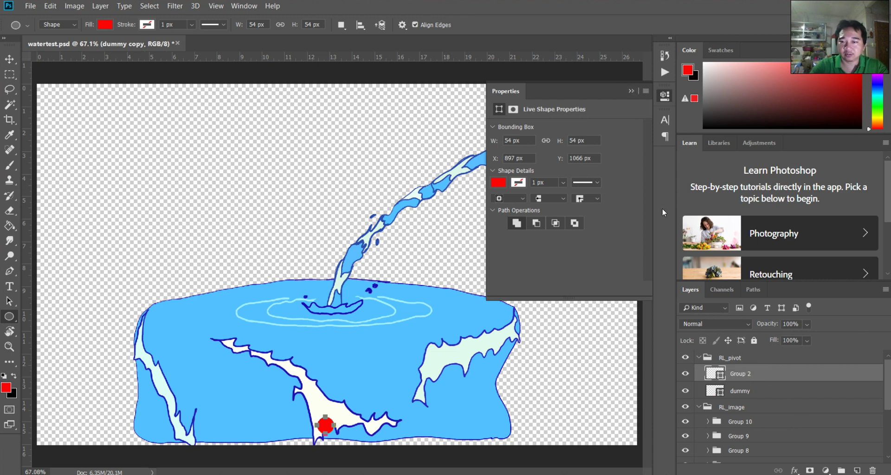
- Shift the water stream aside to identify which RL_image group holds it, and undo the move
{"action": "left_click", "coordinate": [631, 91]}
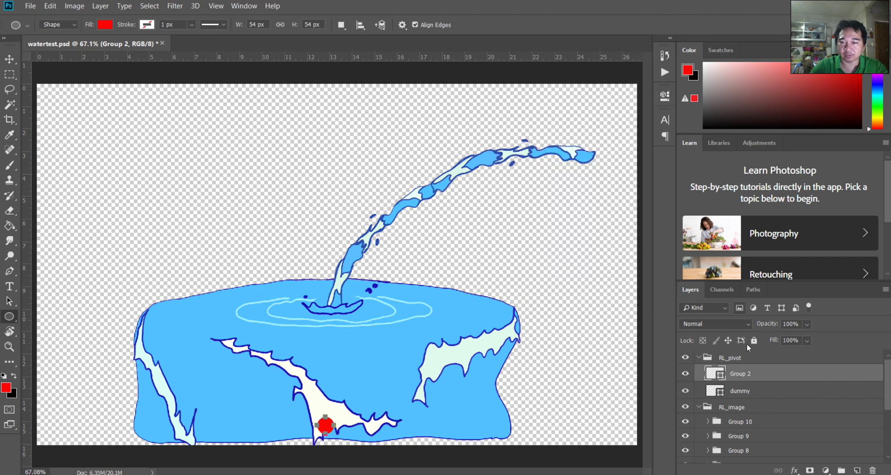
{"action": "key", "text": "v"}
{"action": "left_click_drag", "start_coordinate": [429, 192], "coordinate": [372, 190]}
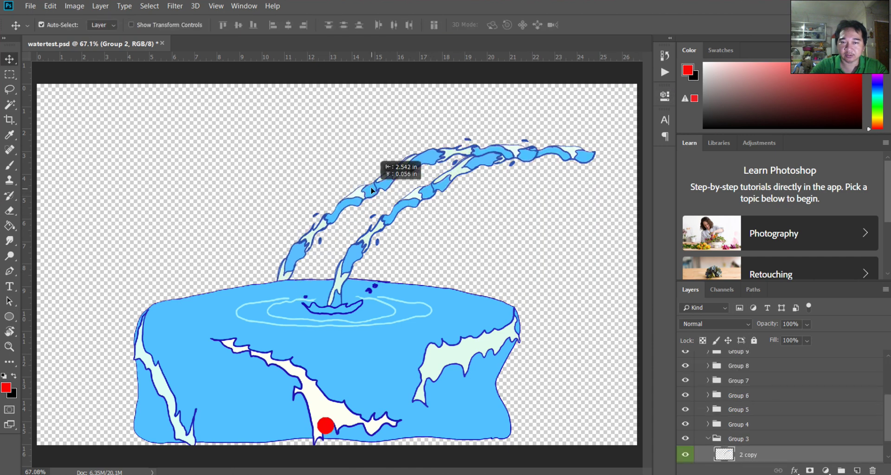
{"action": "left_click", "coordinate": [704, 437]}
{"action": "scroll", "coordinate": [718, 446], "scroll_direction": "down", "scroll_amount": 2}
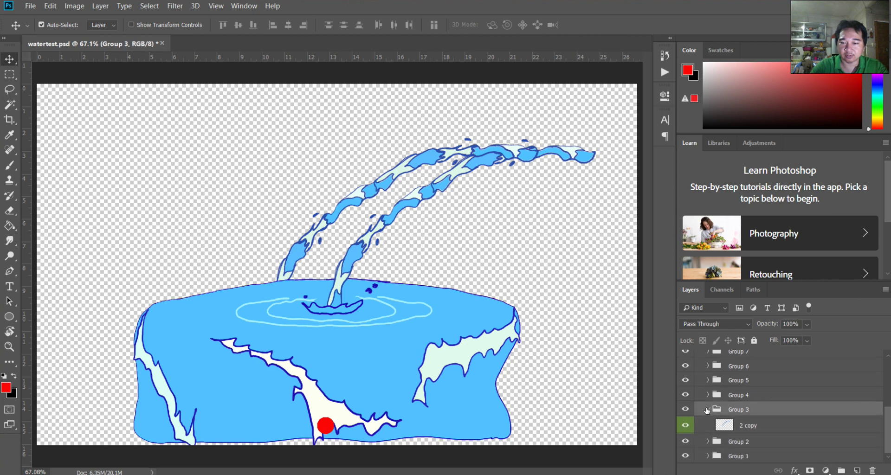
{"action": "left_click", "coordinate": [707, 410]}
{"action": "left_click", "coordinate": [724, 442]}
{"action": "left_click_drag", "start_coordinate": [450, 195], "coordinate": [311, 175]}
{"action": "scroll", "coordinate": [741, 436], "scroll_direction": "down", "scroll_amount": 2}
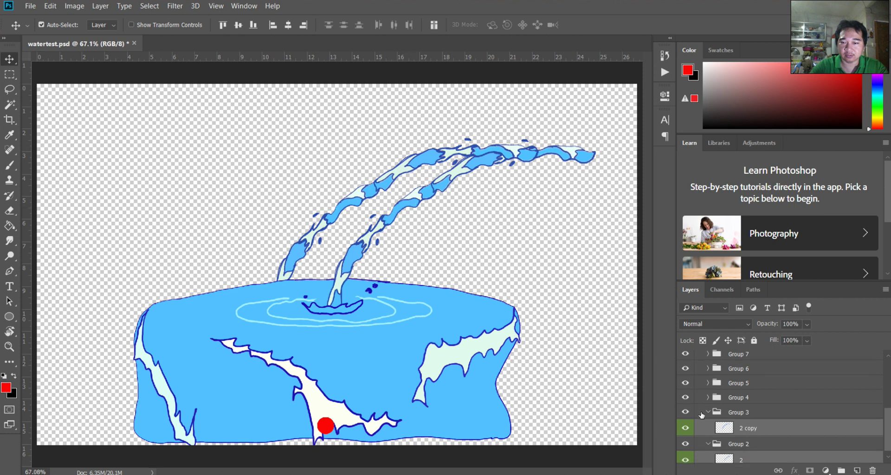
{"action": "left_click", "coordinate": [717, 395]}
{"action": "left_click", "coordinate": [723, 424]}
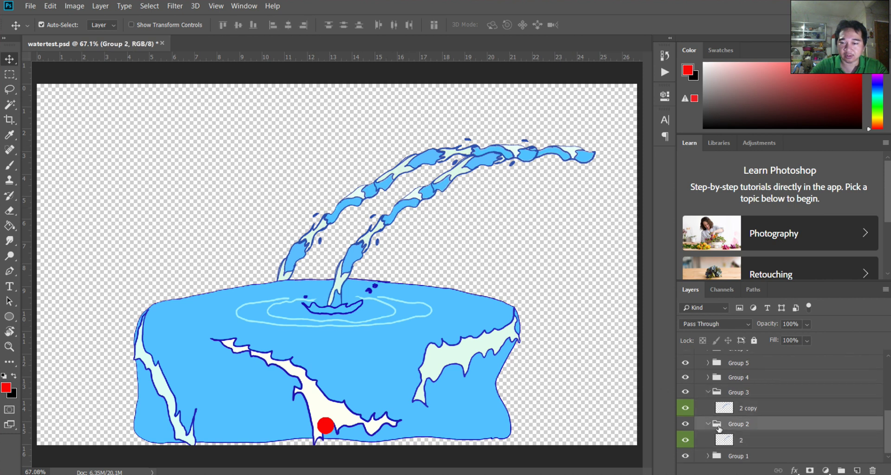
{"action": "key", "text": "ctrl+z"}
- Examine the layers inside Group 4, Group 3 and Group 2 of RL_image
{"action": "left_click", "coordinate": [708, 424]}
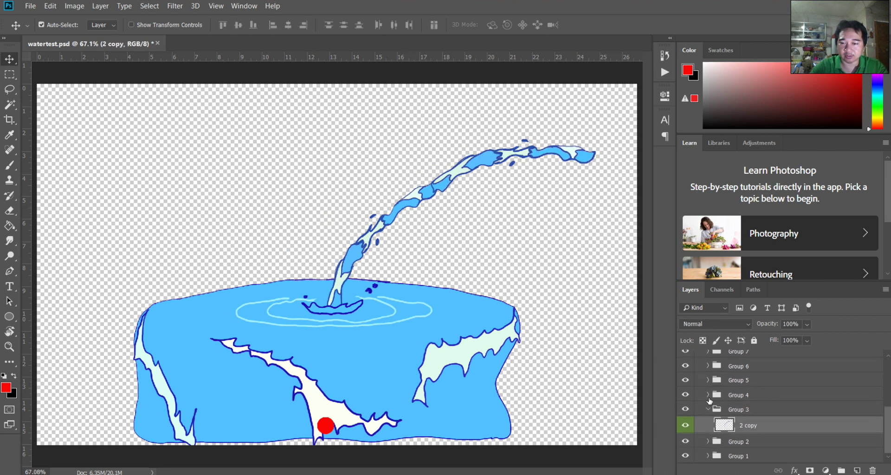
{"action": "left_click", "coordinate": [708, 396]}
{"action": "left_click", "coordinate": [706, 400]}
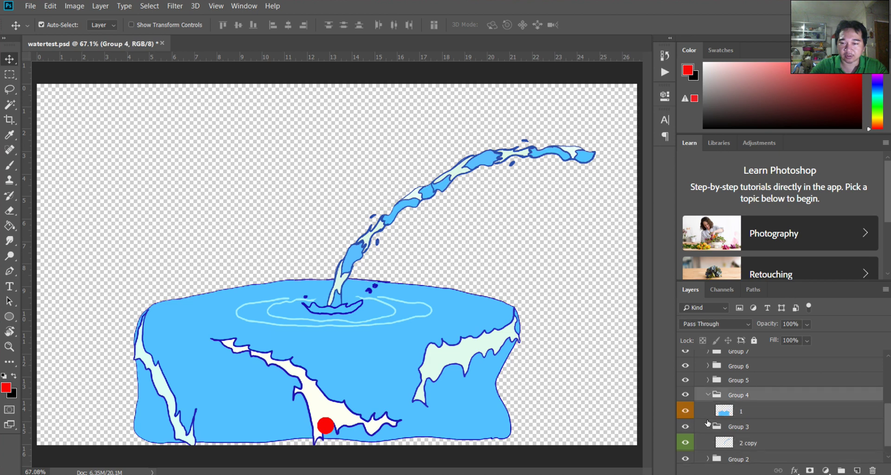
{"action": "left_click", "coordinate": [708, 428]}
{"action": "left_click", "coordinate": [708, 395]}
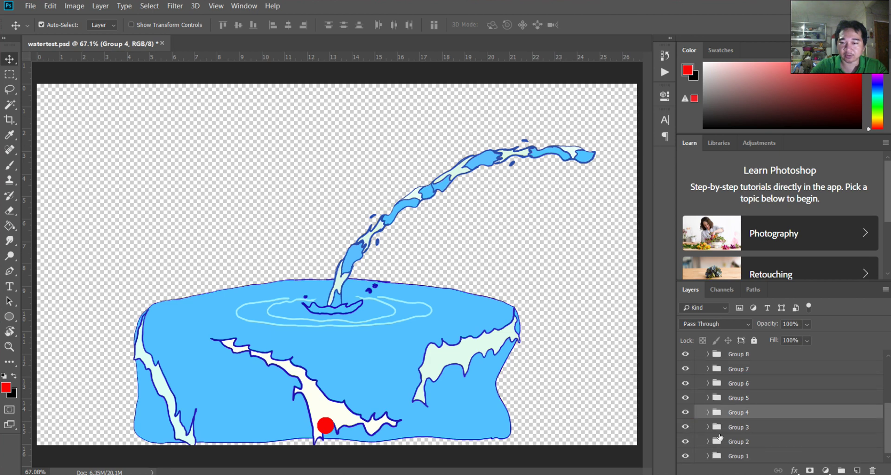
{"action": "double_click", "coordinate": [738, 442]}
{"action": "key", "text": "Return"}
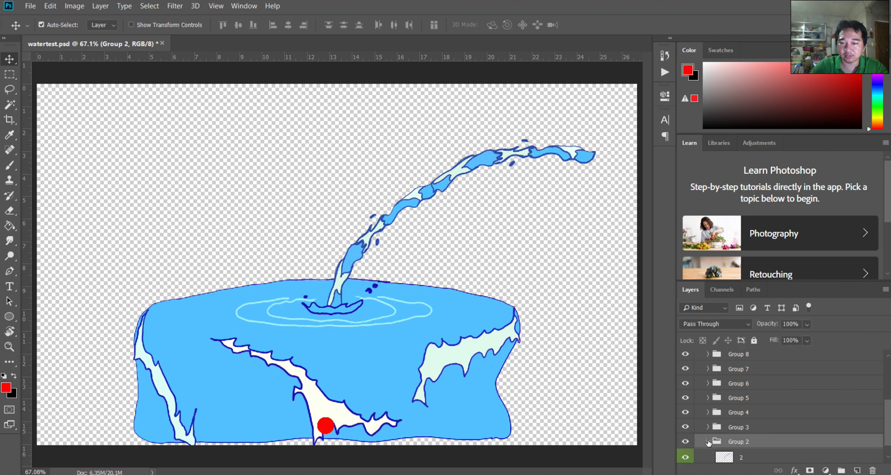
{"action": "left_click", "coordinate": [708, 442]}
{"action": "left_click", "coordinate": [688, 440]}
{"action": "left_click", "coordinate": [688, 440]}
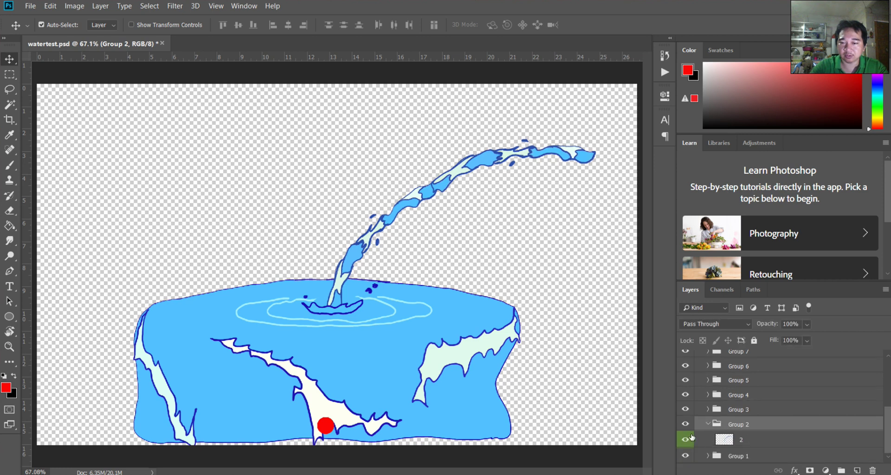
- Hide Group 3 and check the visibility of its neighbouring groups and layer 2 to see what each contains
{"action": "left_click", "coordinate": [685, 411]}
{"action": "left_click", "coordinate": [709, 412]}
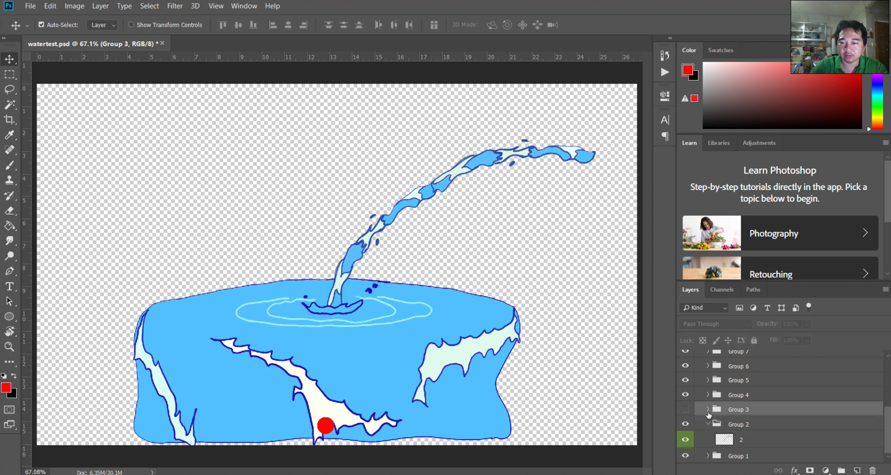
{"action": "left_click", "coordinate": [686, 439]}
{"action": "left_click", "coordinate": [687, 440]}
{"action": "left_click", "coordinate": [686, 426]}
{"action": "left_click", "coordinate": [686, 423]}
{"action": "left_click", "coordinate": [684, 396]}
{"action": "left_click", "coordinate": [685, 396]}
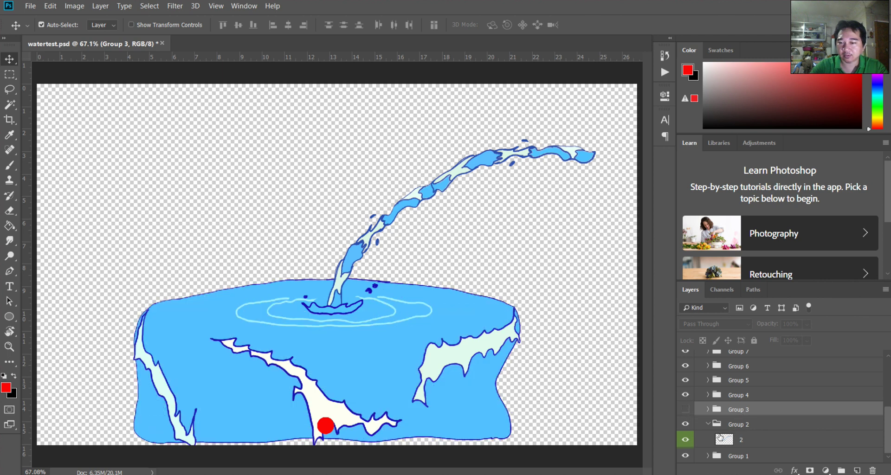
{"action": "left_click", "coordinate": [685, 458]}
{"action": "left_click", "coordinate": [685, 457]}
- Compare the water streams in Group 2 and Group 3 by hiding and showing each, leaving both groups visible
{"action": "left_click", "coordinate": [687, 424]}
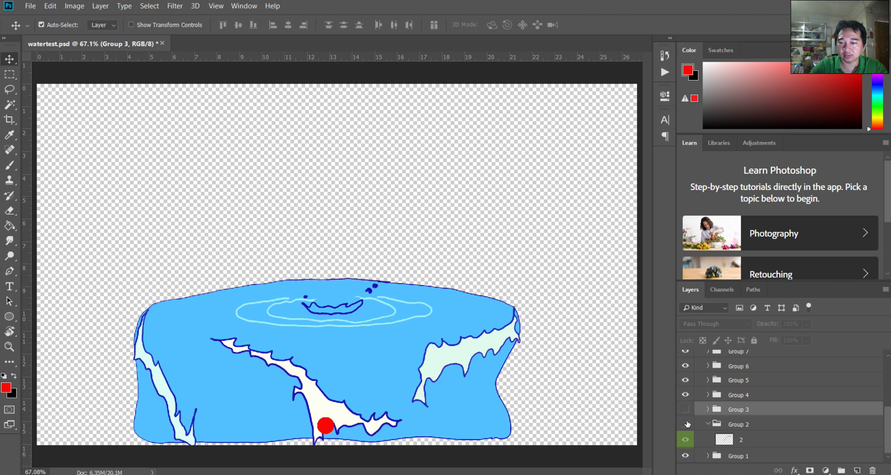
{"action": "left_click", "coordinate": [686, 410]}
{"action": "left_click", "coordinate": [686, 410]}
{"action": "left_click", "coordinate": [686, 410]}
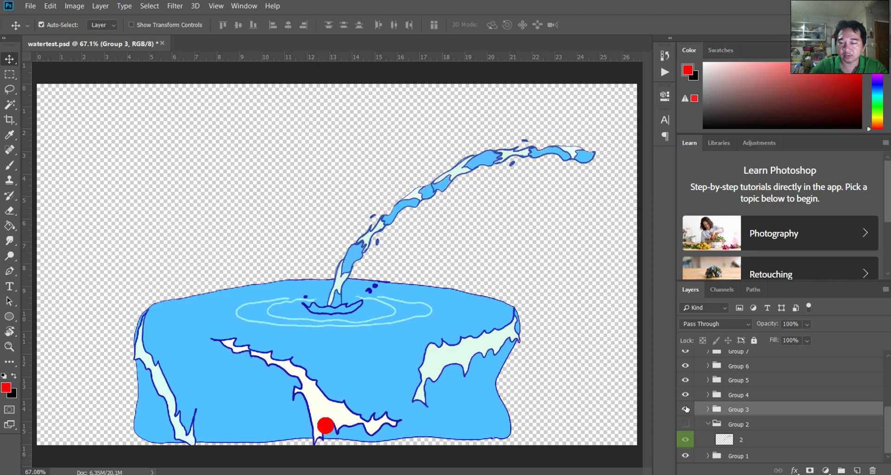
{"action": "left_click", "coordinate": [685, 410]}
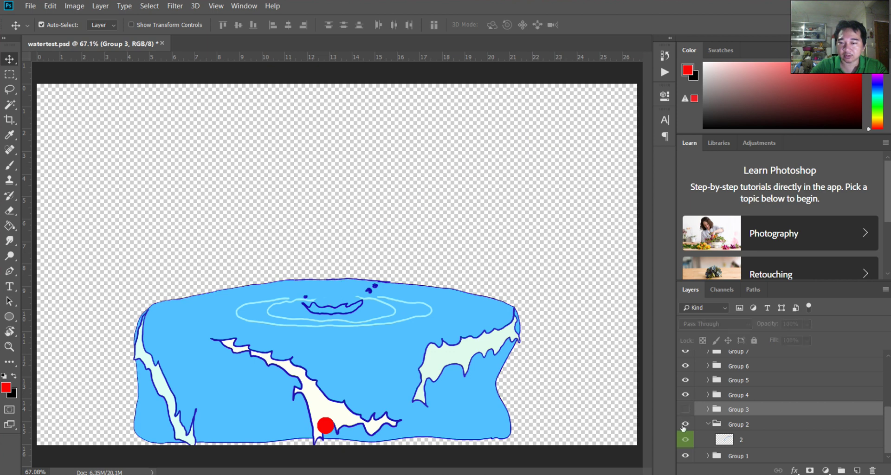
{"action": "left_click", "coordinate": [684, 426]}
{"action": "left_click", "coordinate": [705, 425]}
{"action": "left_click", "coordinate": [708, 425]}
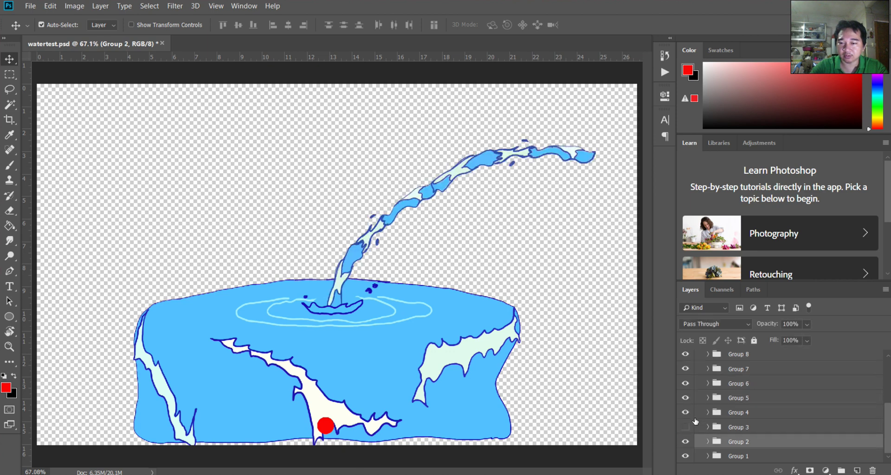
{"action": "left_click", "coordinate": [684, 429]}
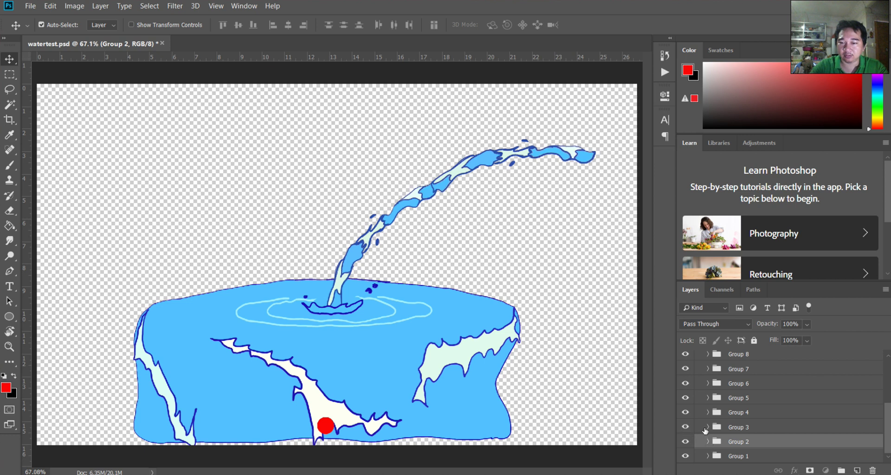
- Rename Group 3, which holds the 2 copy stream, as WaterFlow and copy the new name
{"action": "left_click", "coordinate": [705, 433]}
{"action": "left_click", "coordinate": [709, 427]}
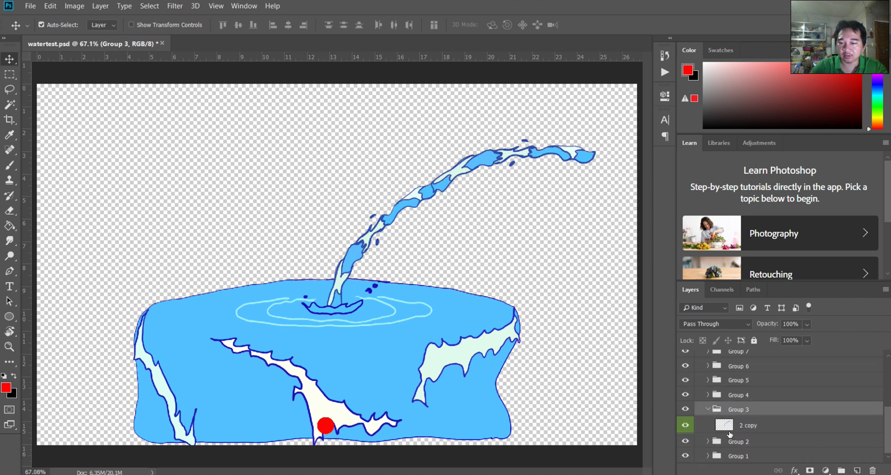
{"action": "left_click", "coordinate": [727, 427]}
{"action": "left_click", "coordinate": [691, 426]}
{"action": "left_click", "coordinate": [692, 426]}
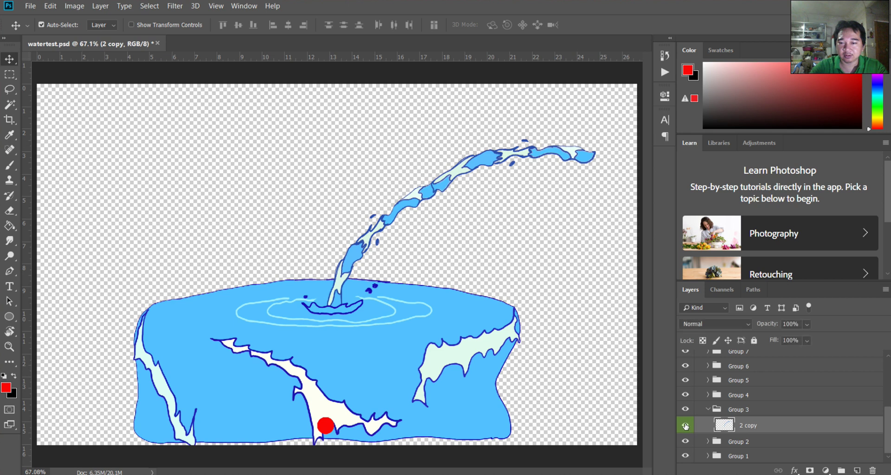
{"action": "double_click", "coordinate": [729, 410]}
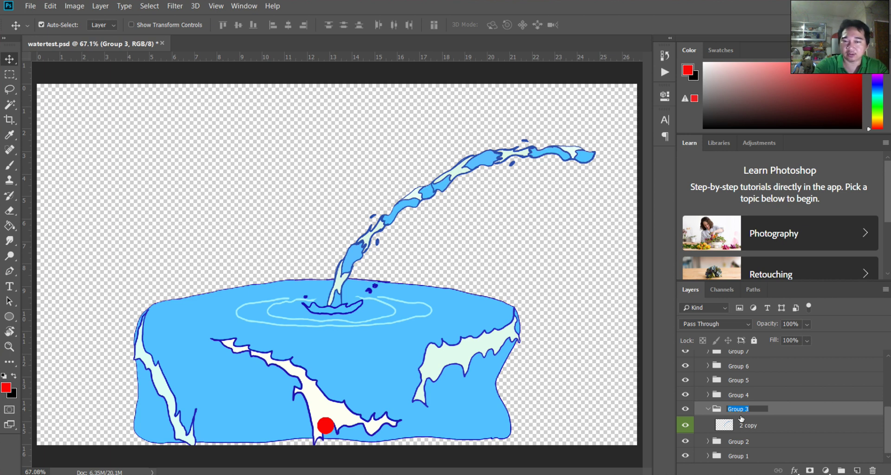
{"action": "type", "text": "Water"}
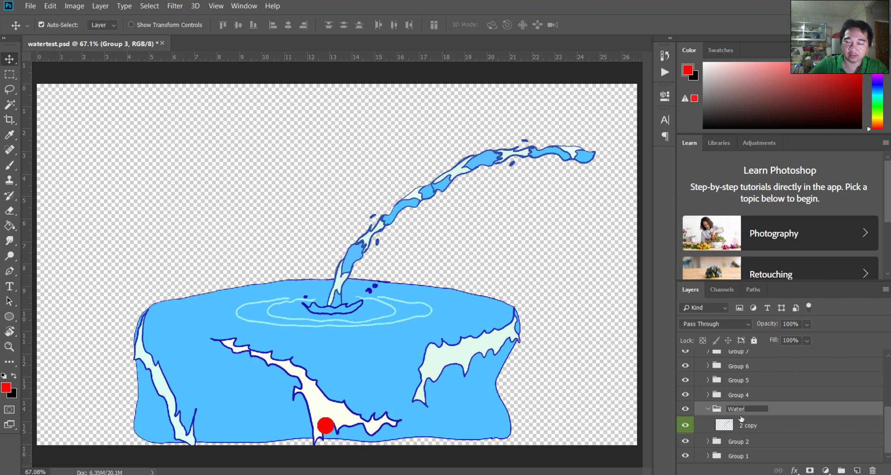
{"action": "type", "text": "Flow"}
{"action": "key", "text": "Return"}
{"action": "double_click", "coordinate": [741, 410]}
{"action": "key", "text": "ctrl+c"}
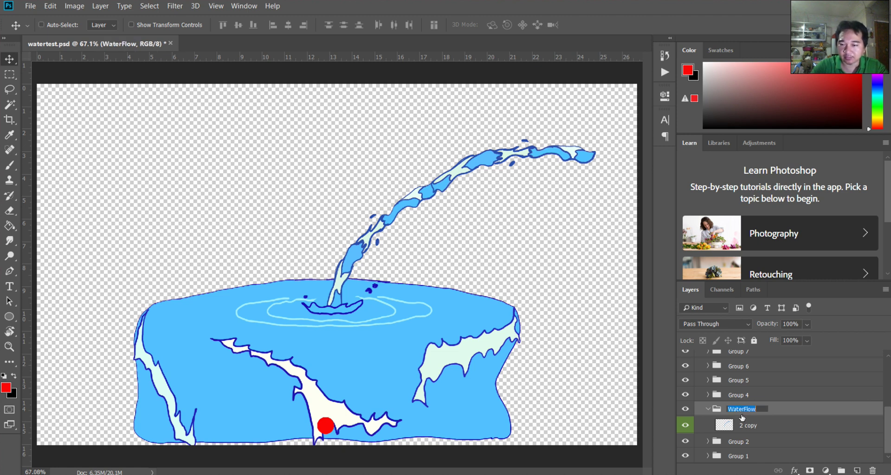
- Shift the streams of WaterFlow and Group 2 apart to compare them, and undo both moves
{"action": "left_click", "coordinate": [708, 443]}
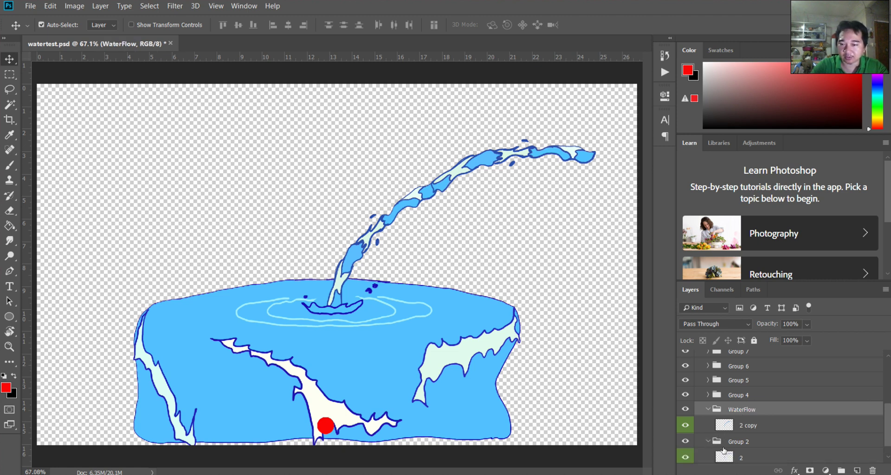
{"action": "left_click", "coordinate": [738, 442]}
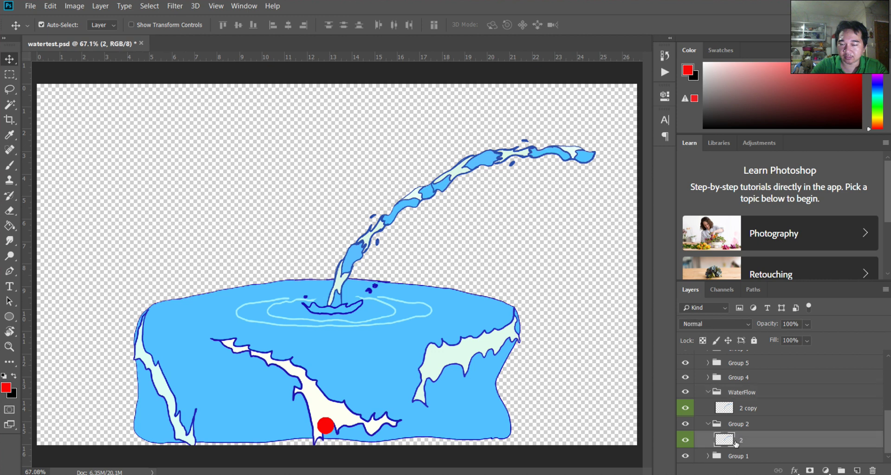
{"action": "left_click_drag", "start_coordinate": [419, 195], "coordinate": [381, 173]}
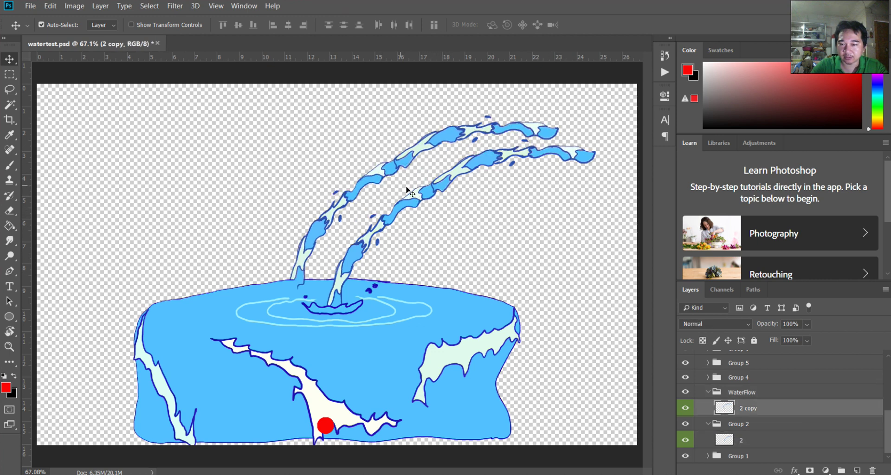
{"action": "left_click", "coordinate": [748, 448]}
{"action": "left_click_drag", "start_coordinate": [398, 215], "coordinate": [440, 171]}
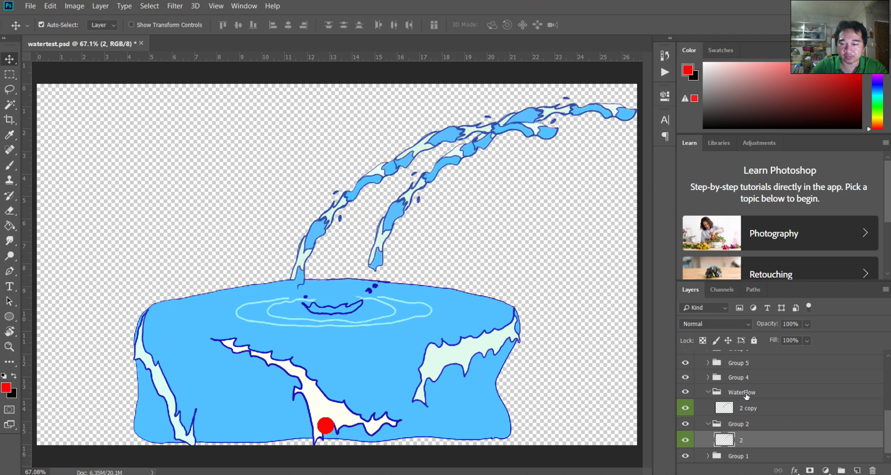
{"action": "left_click", "coordinate": [743, 394]}
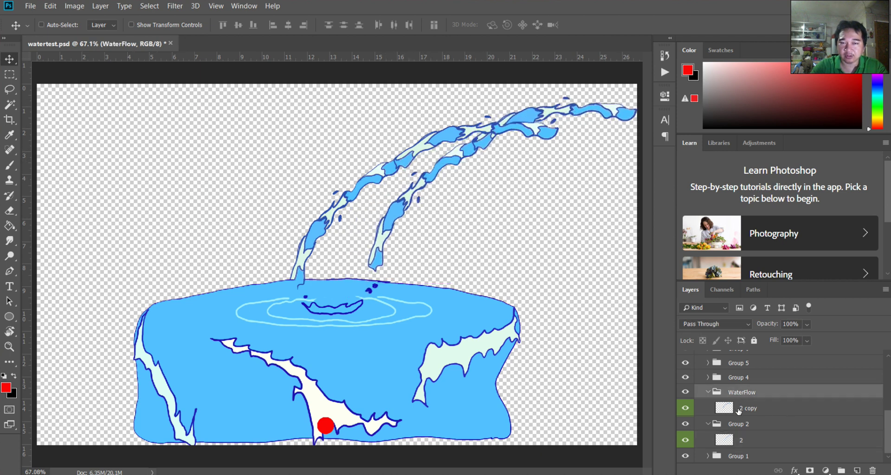
{"action": "key", "text": "ctrl+alt+z"}
{"action": "key", "text": "ctrl+alt+z"}
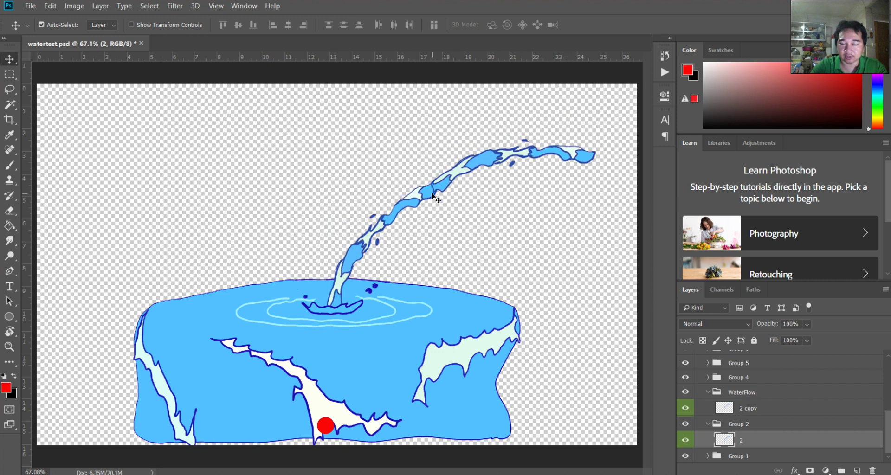
- Collapse the Group 2 and WaterFlow groups in RL_image
{"action": "left_click", "coordinate": [715, 427]}
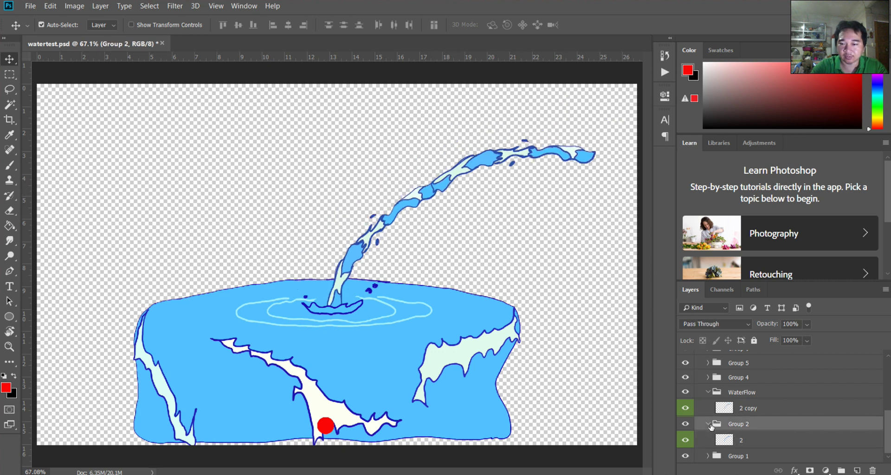
{"action": "left_click", "coordinate": [709, 424]}
{"action": "left_click", "coordinate": [708, 410]}
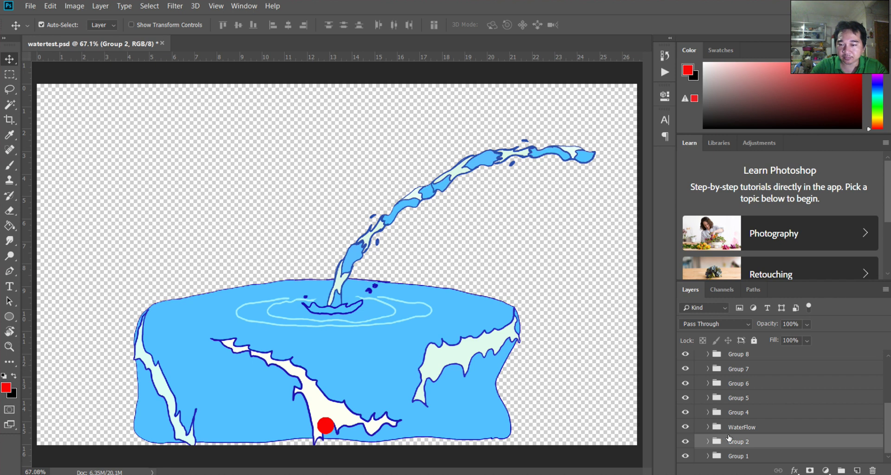
{"action": "left_click", "coordinate": [732, 432]}
{"action": "left_click", "coordinate": [738, 444]}
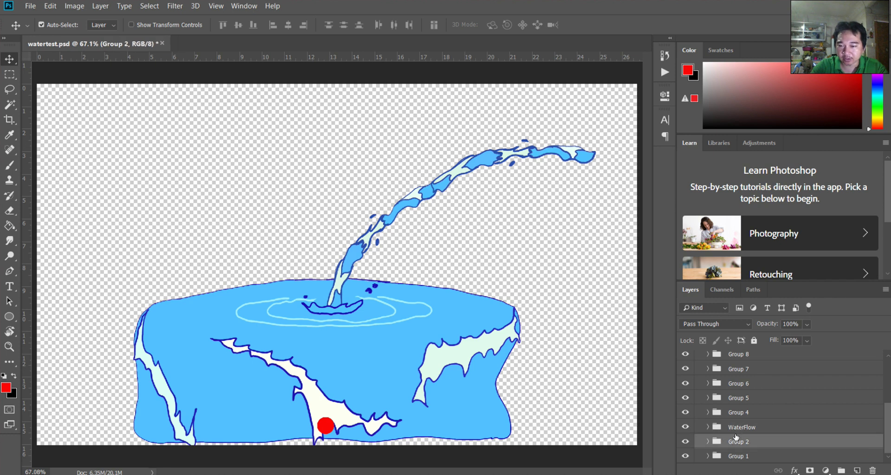
{"action": "left_click", "coordinate": [738, 429]}
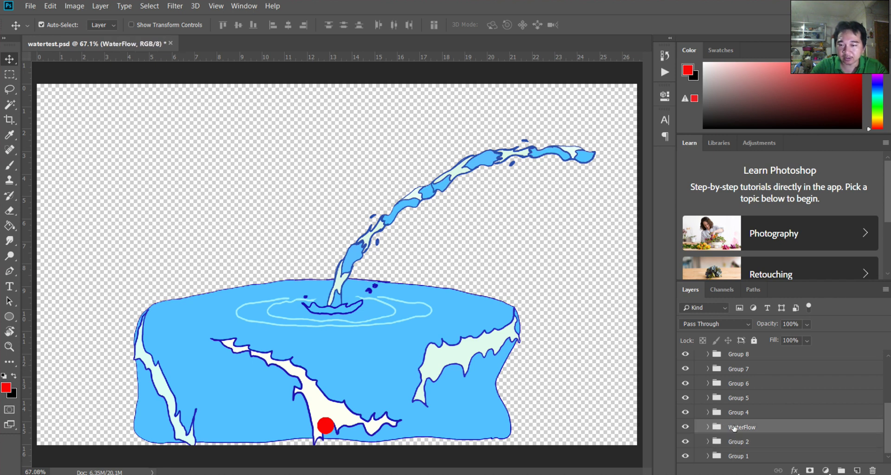
{"action": "left_click", "coordinate": [740, 444]}
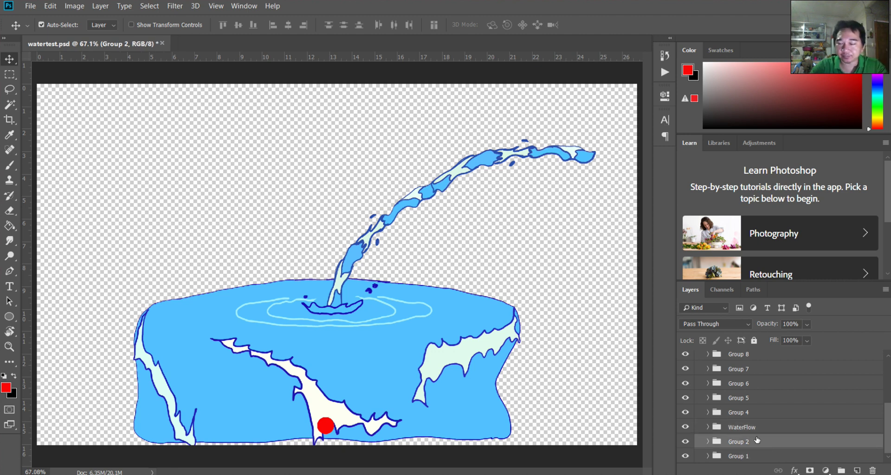
- Rename the Group 2 pivot circle inside RL_pivot as WaterFlow, using the copied group name
{"action": "scroll", "coordinate": [743, 411], "scroll_direction": "up", "scroll_amount": 3}
{"action": "double_click", "coordinate": [742, 375]}
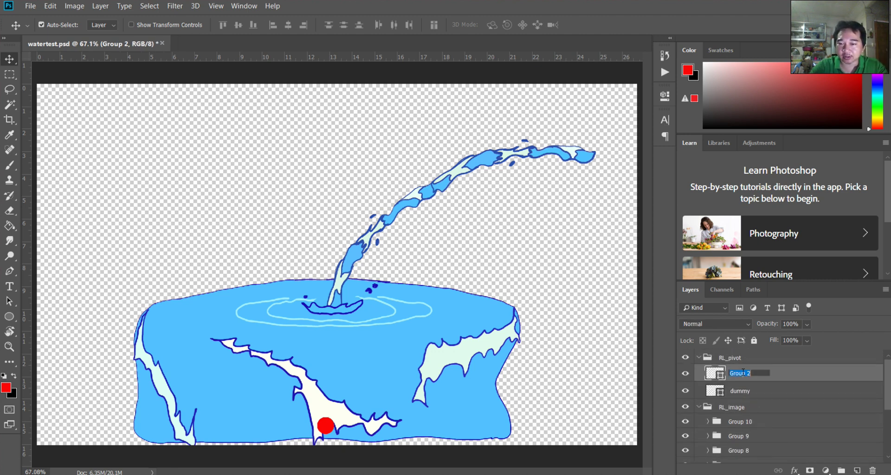
{"action": "key", "text": "ctrl+v"}
{"action": "left_click", "coordinate": [747, 393]}
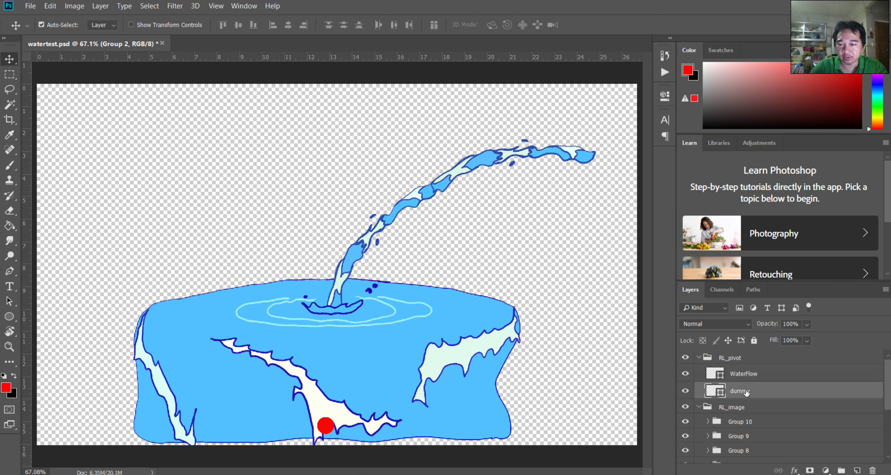
- Confirm the WaterFlow pivot name and save the layered document over watertest.psd on the Desktop in Photoshop format
{"action": "left_click", "coordinate": [728, 381]}
{"action": "scroll", "coordinate": [735, 403], "scroll_direction": "down", "scroll_amount": 3}
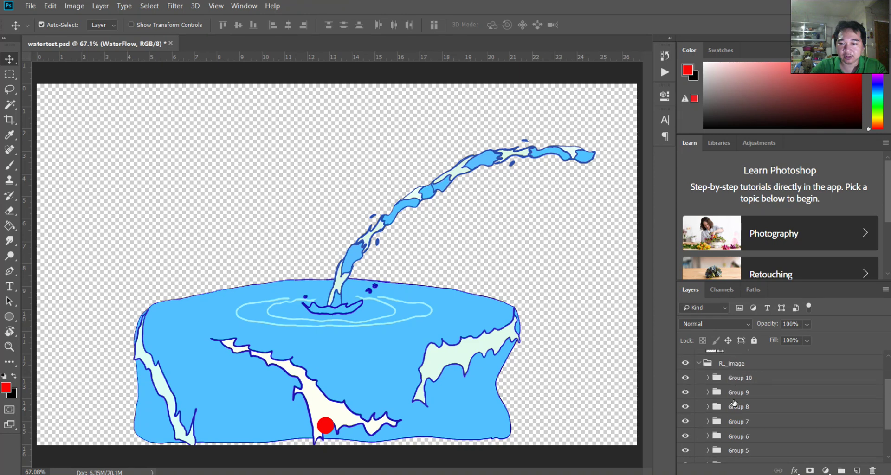
{"action": "scroll", "coordinate": [735, 403], "scroll_direction": "up", "scroll_amount": 3}
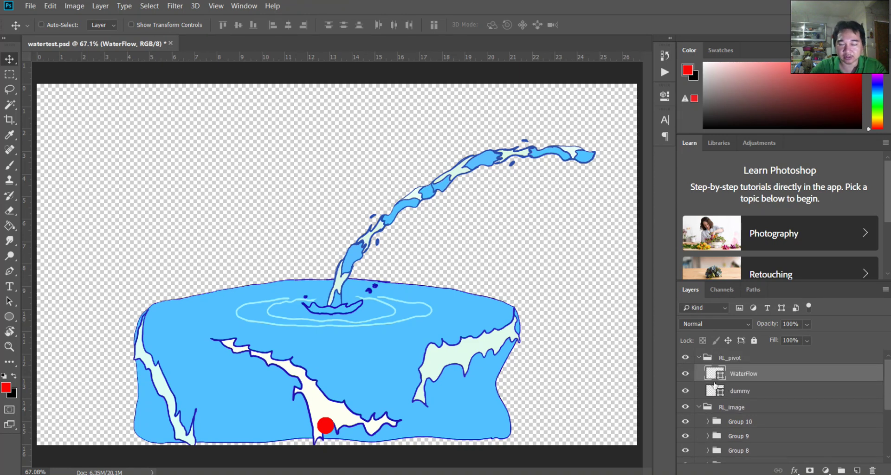
{"action": "scroll", "coordinate": [724, 399], "scroll_direction": "down", "scroll_amount": 5}
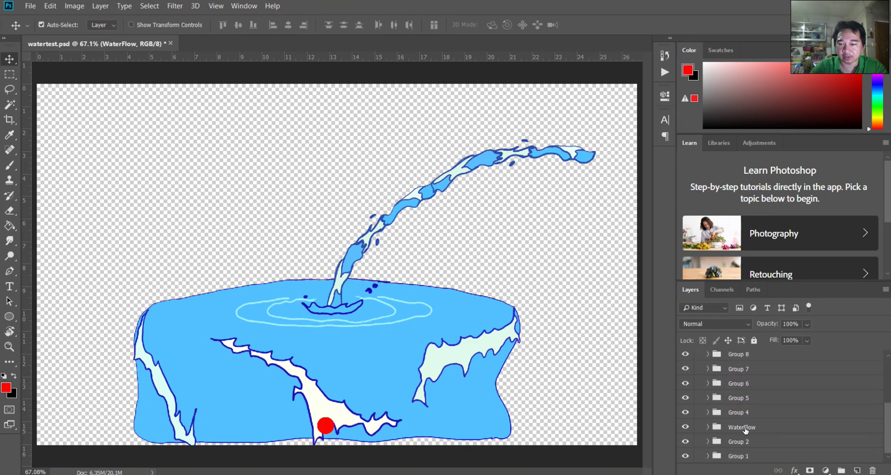
{"action": "scroll", "coordinate": [733, 440], "scroll_direction": "up", "scroll_amount": 5}
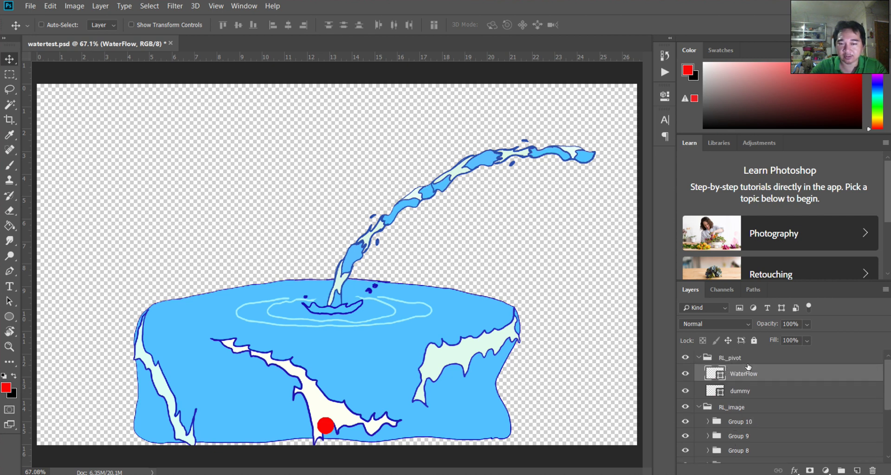
{"action": "key", "text": "ctrl+s"}
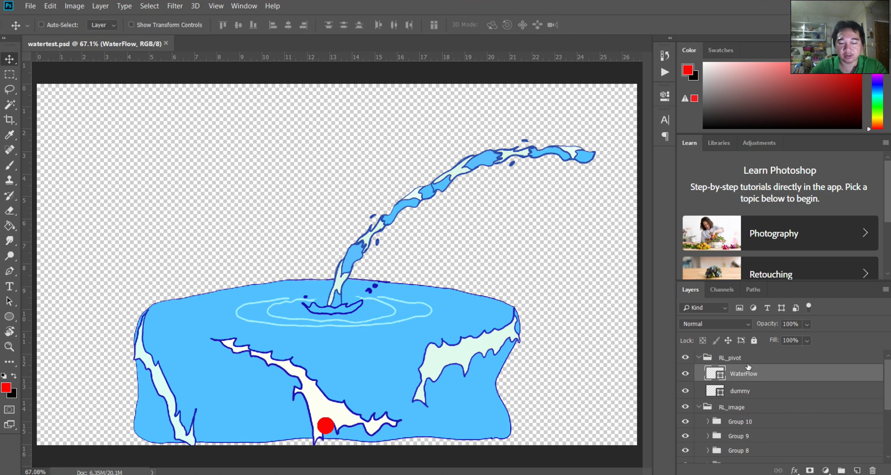
{"action": "key", "text": "ctrl+shift+s"}
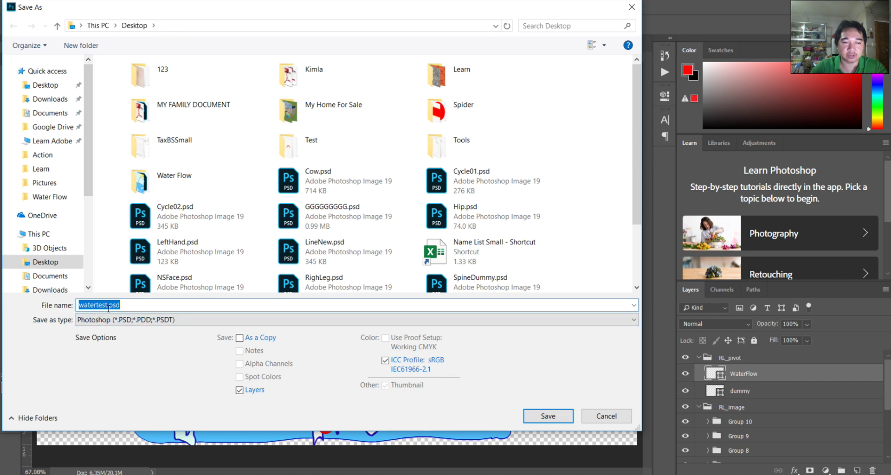
{"action": "left_click", "coordinate": [548, 417]}
{"action": "left_click", "coordinate": [473, 245]}
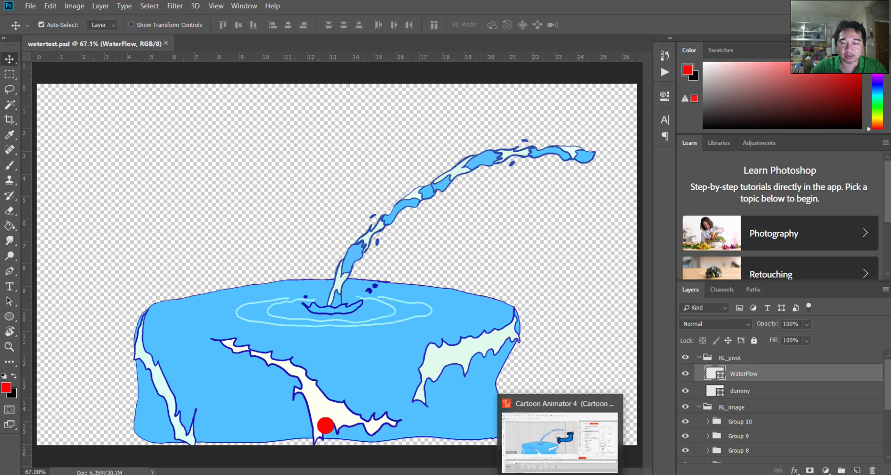
- Switch to Cartoon Animator 4 and start a new project without saving the current one, with the timeline shown
{"action": "left_click", "coordinate": [562, 474]}
{"action": "left_click", "coordinate": [500, 194]}
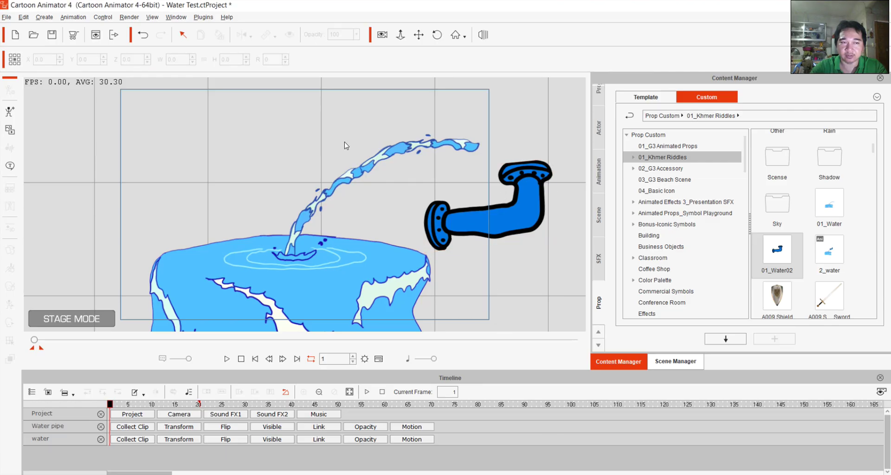
{"action": "left_click", "coordinate": [14, 35]}
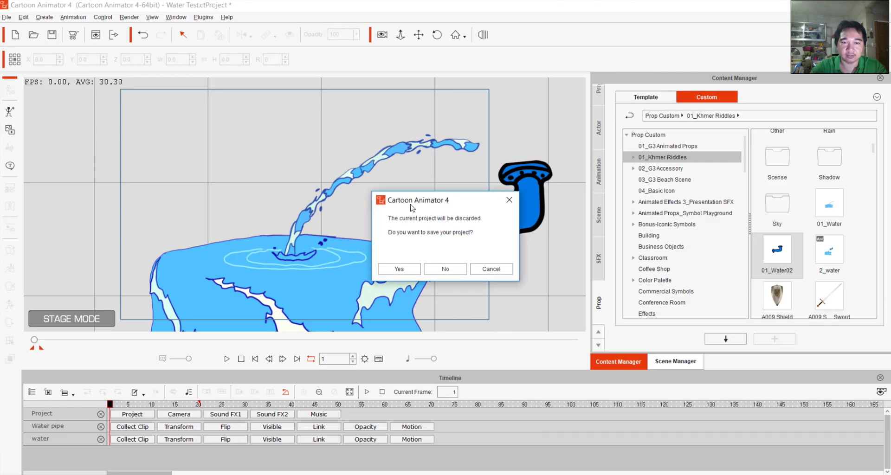
{"action": "left_click", "coordinate": [451, 267]}
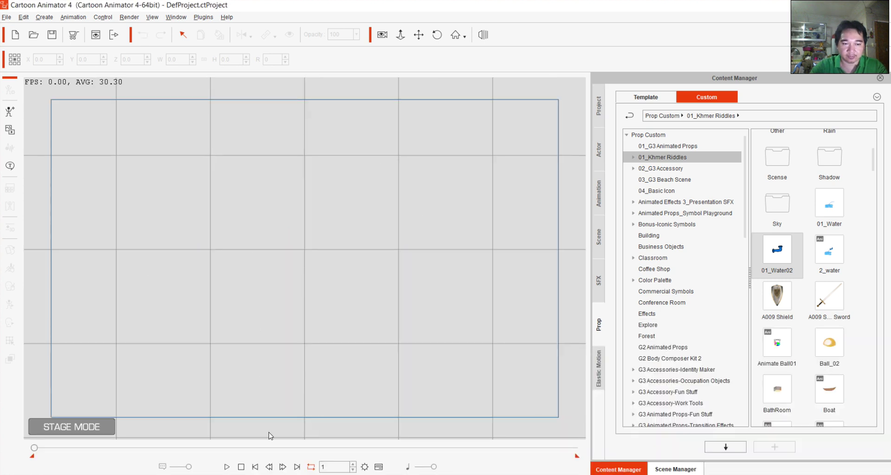
{"action": "left_click", "coordinate": [379, 467]}
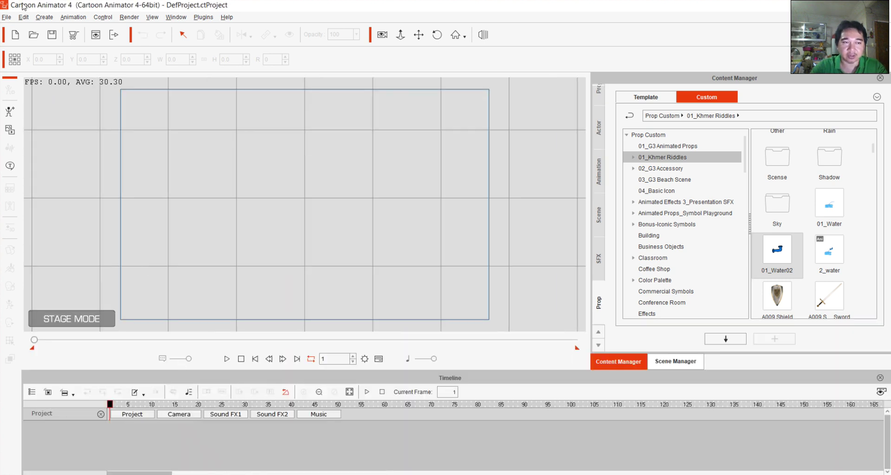
- Create a prop from the watertest.psd file on the Desktop
{"action": "left_click", "coordinate": [10, 130]}
{"action": "left_click", "coordinate": [418, 206]}
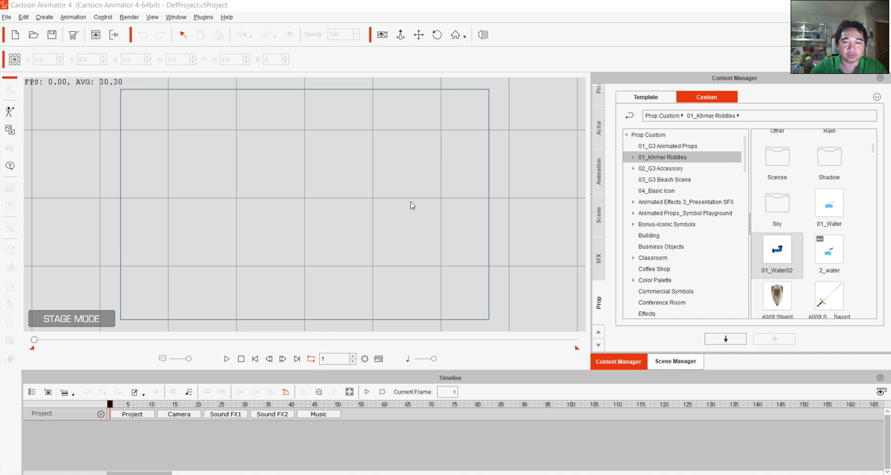
{"action": "left_click", "coordinate": [418, 291]}
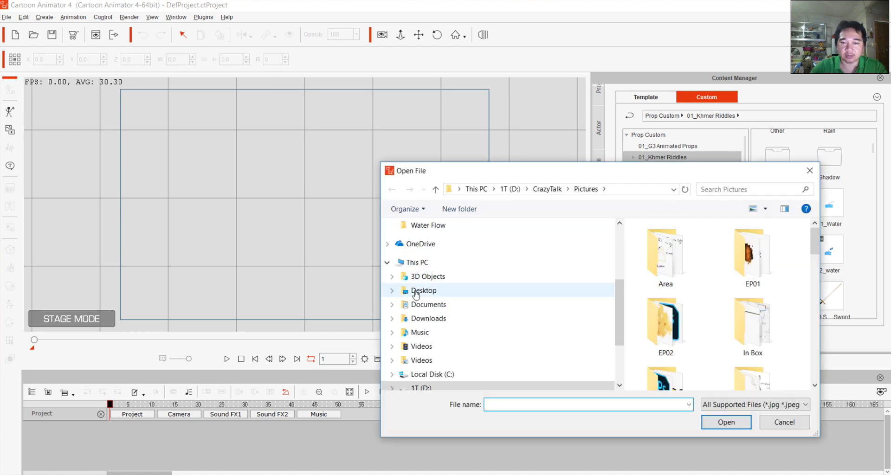
{"action": "left_click", "coordinate": [657, 282]}
{"action": "key", "text": "w"}
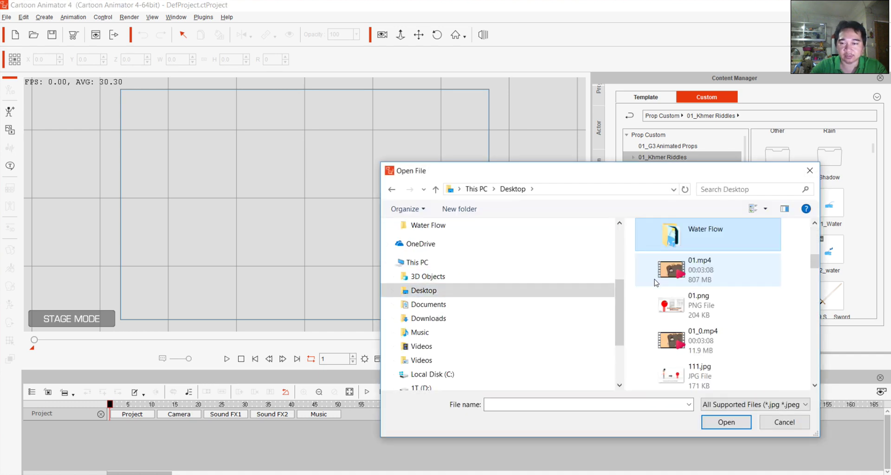
{"action": "key", "text": "w"}
{"action": "left_click", "coordinate": [749, 272]}
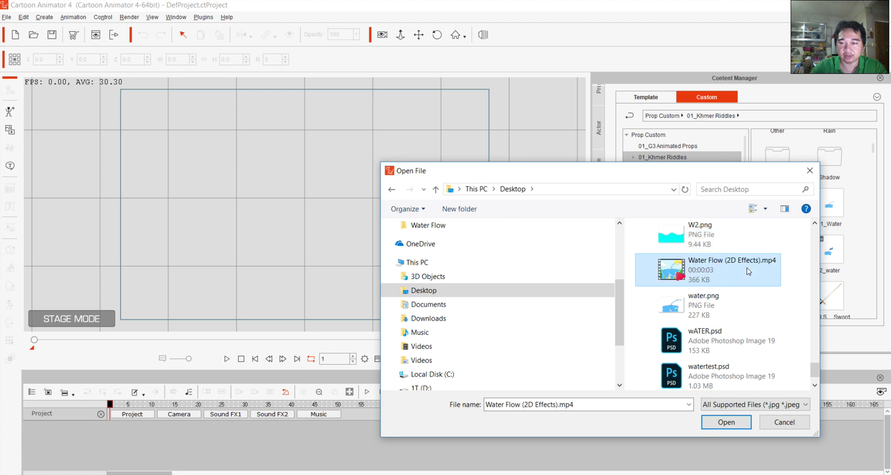
{"action": "left_click", "coordinate": [708, 371]}
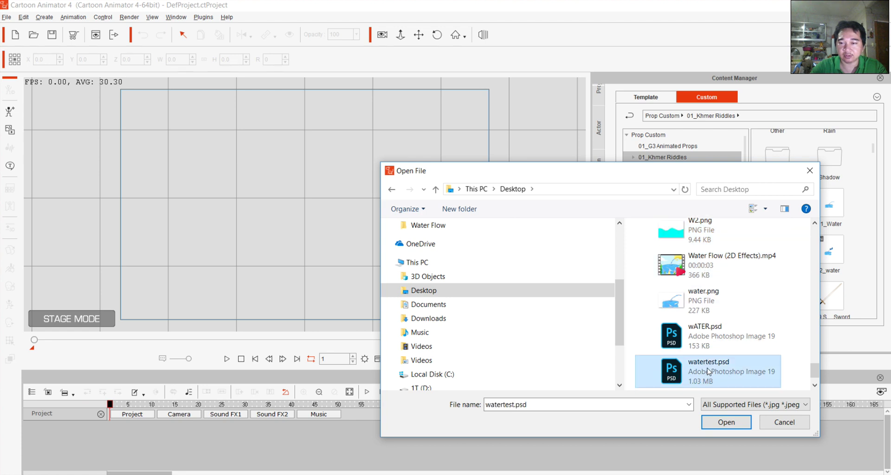
{"action": "left_click", "coordinate": [724, 422]}
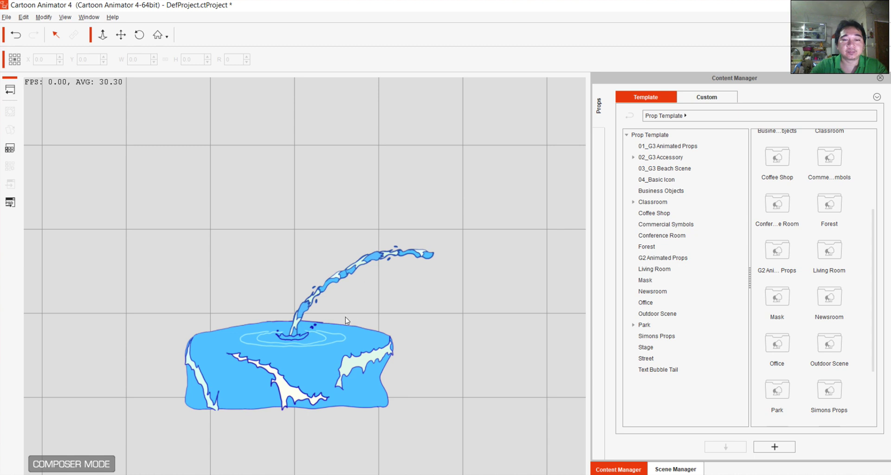
- Return to the stage, enlarge the watertest prop to about 115.7 percent and fit it inside the camera frame
{"action": "left_click", "coordinate": [311, 355]}
{"action": "left_click", "coordinate": [5, 85]}
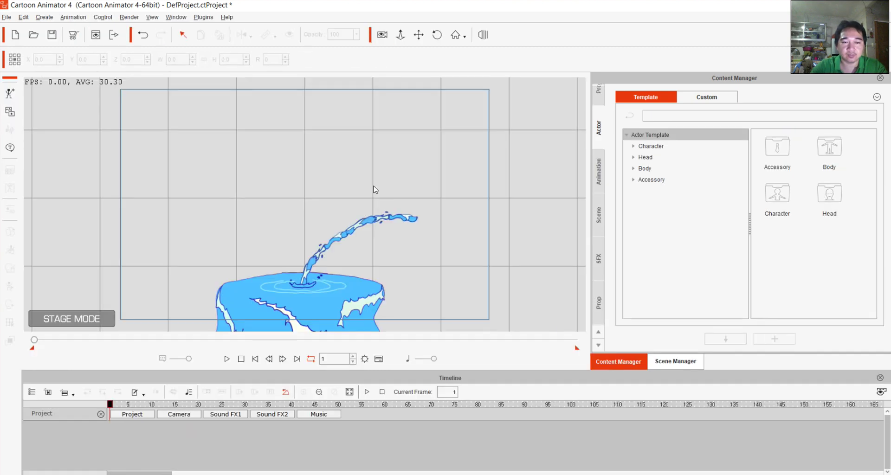
{"action": "left_click_drag", "start_coordinate": [351, 303], "coordinate": [348, 257]}
{"action": "left_click_drag", "start_coordinate": [206, 302], "coordinate": [187, 311]}
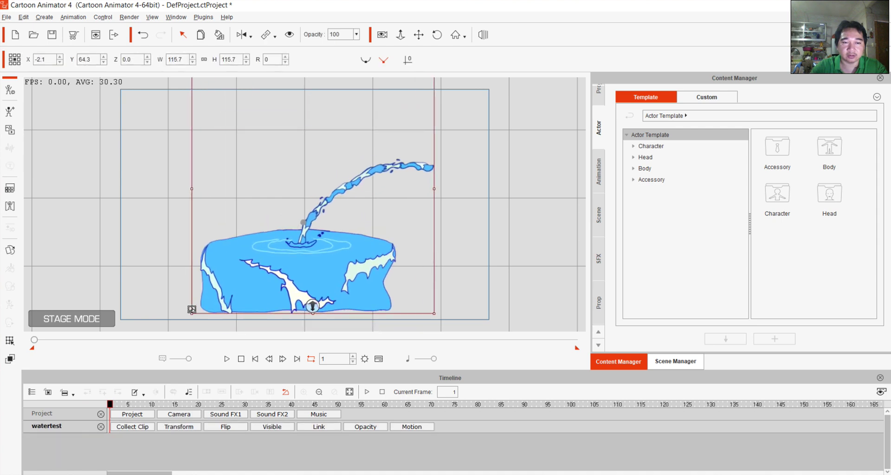
{"action": "mouse_move", "coordinate": [325, 275]}
{"action": "left_mouse_down"}
{"action": "mouse_move", "coordinate": [312, 281]}
{"action": "mouse_move", "coordinate": [323, 276]}
{"action": "left_mouse_up"}
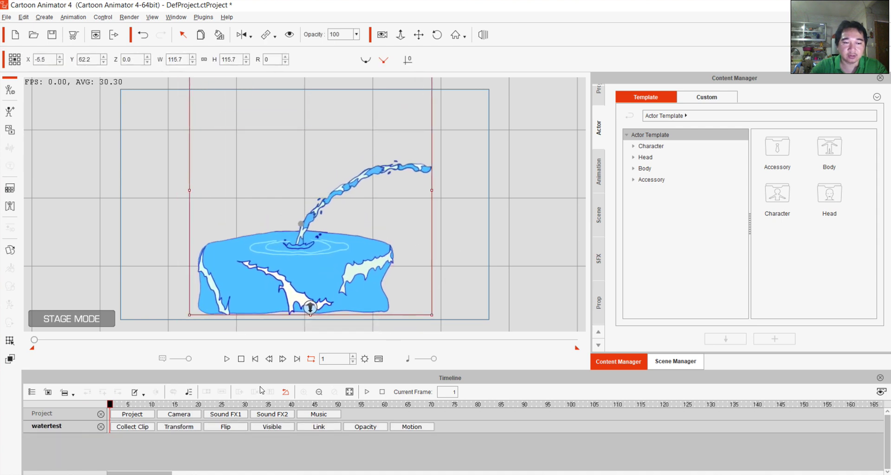
- Open the Prop Key Editor for the watertest prop at frame 20 and select its WaterFlow stream
{"action": "left_click", "coordinate": [199, 405]}
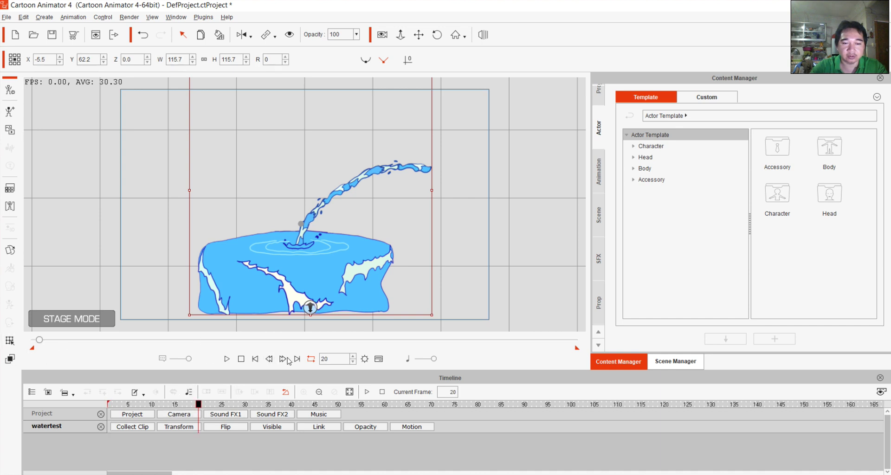
{"action": "left_click", "coordinate": [245, 405]}
{"action": "left_click", "coordinate": [293, 405]}
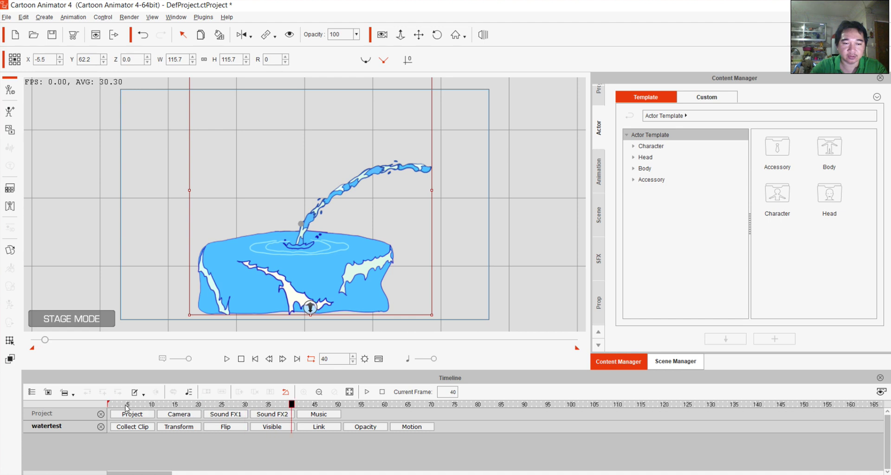
{"action": "left_click", "coordinate": [198, 404]}
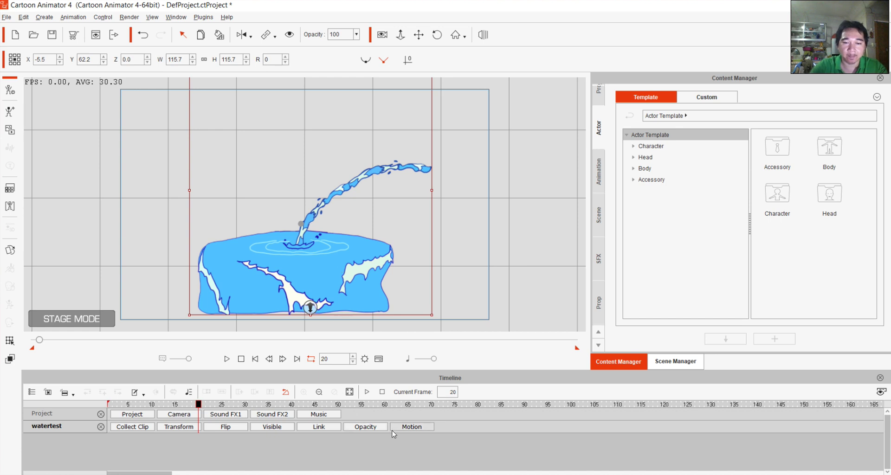
{"action": "left_click", "coordinate": [10, 341]}
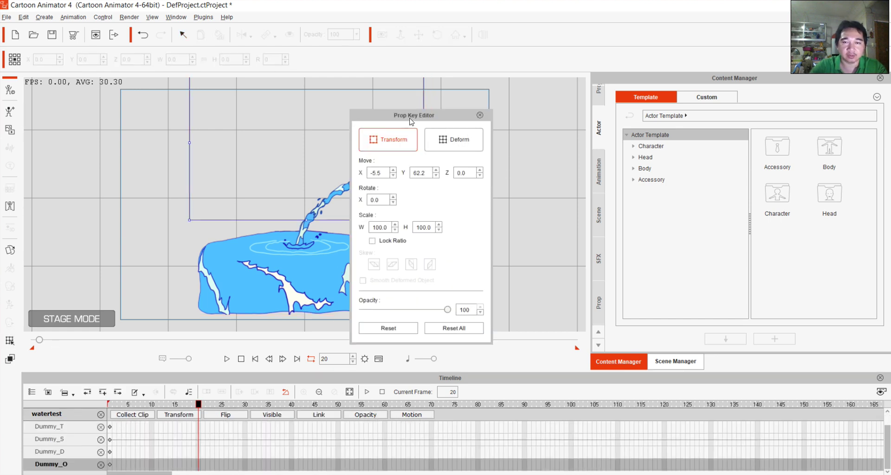
{"action": "left_click_drag", "start_coordinate": [461, 118], "coordinate": [681, 75]}
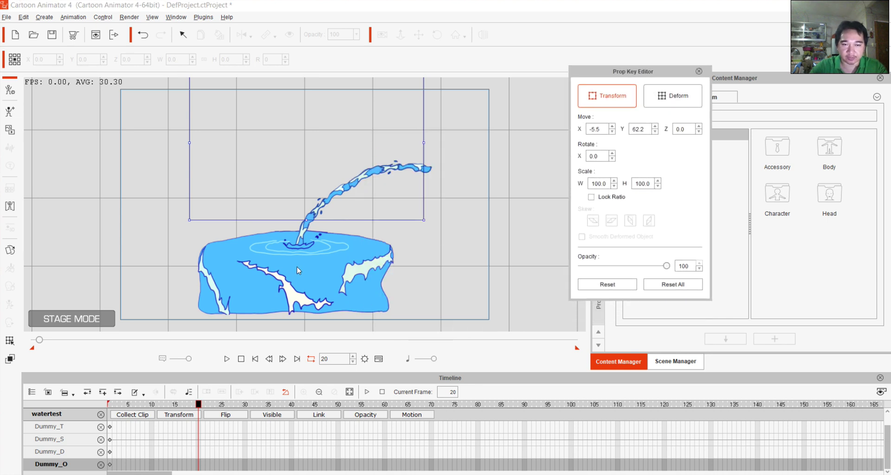
{"action": "left_click", "coordinate": [345, 188]}
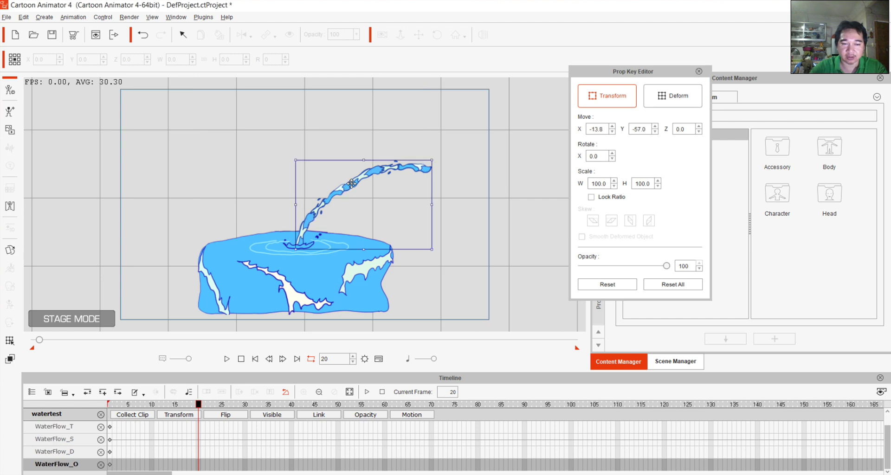
- Shorten the playback range to end at frame 20 and preview the loop
{"action": "left_click_drag", "start_coordinate": [579, 351], "coordinate": [45, 360]}
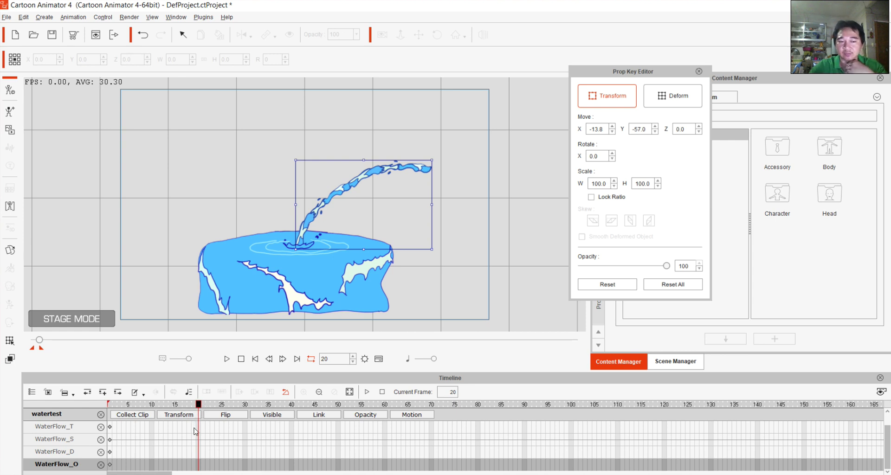
{"action": "left_click", "coordinate": [180, 431]}
{"action": "key", "text": "space"}
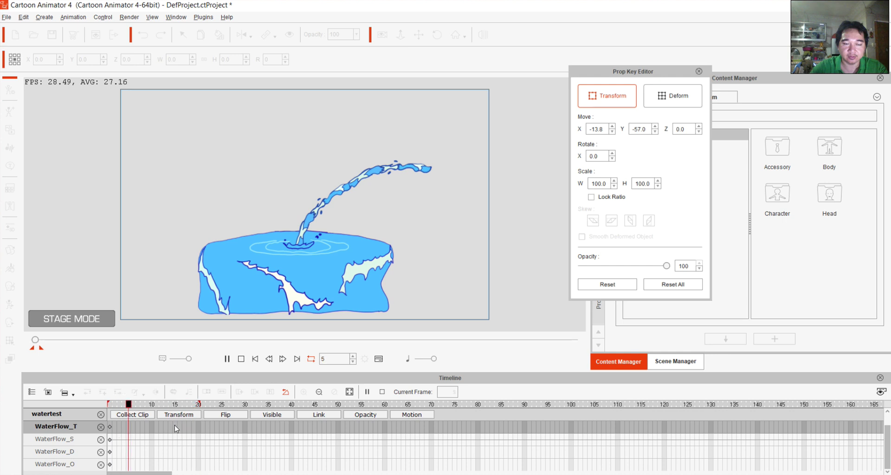
{"action": "key", "text": "space"}
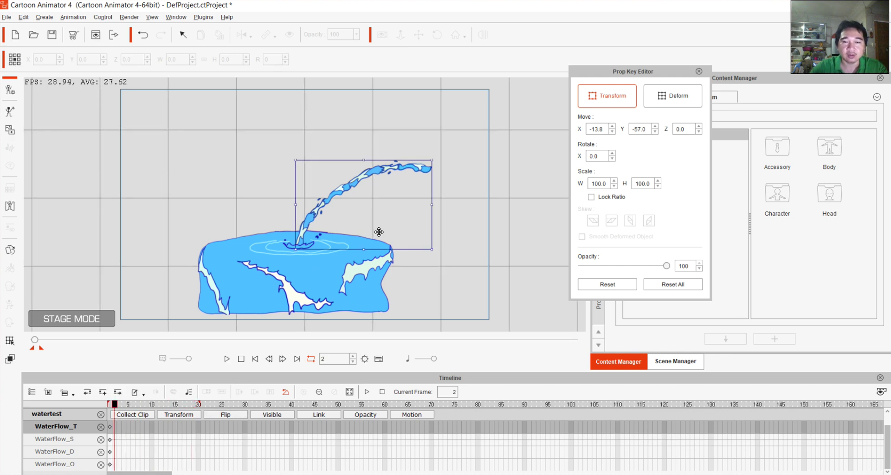
- Try rotating the WaterFlow stream by about 19.3 degrees at frame 2, and undo the rotation
{"action": "left_click", "coordinate": [344, 188]}
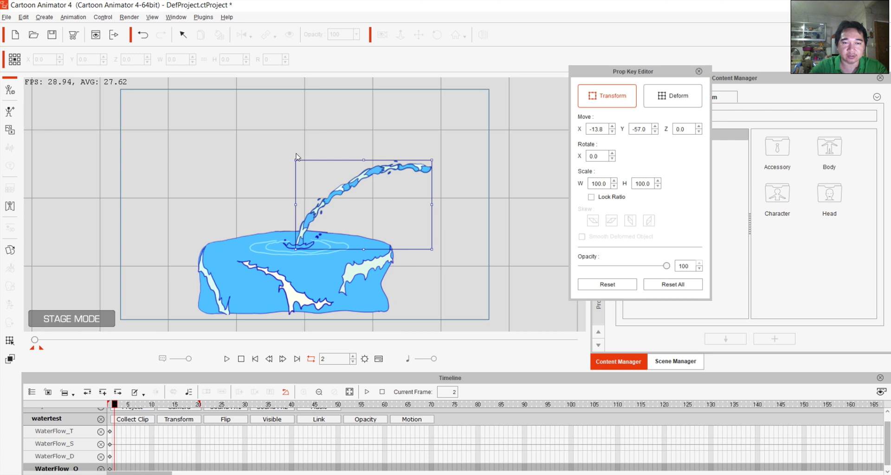
{"action": "left_click_drag", "start_coordinate": [295, 156], "coordinate": [344, 187]}
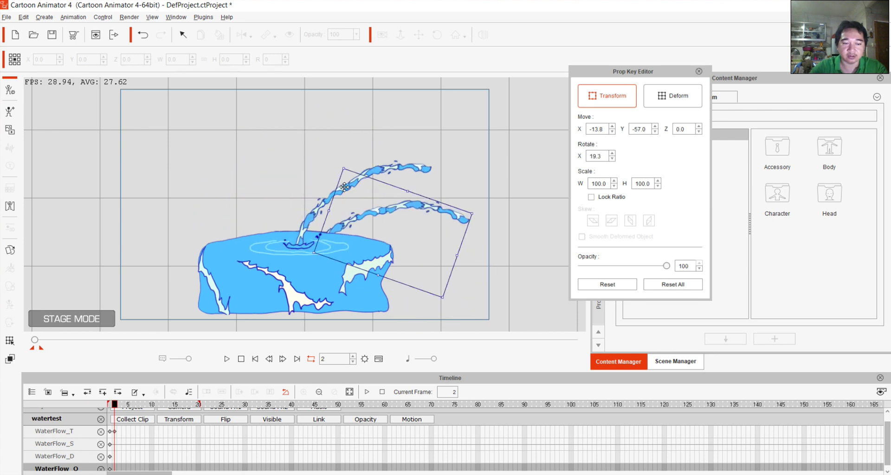
{"action": "key", "text": "ctrl+z"}
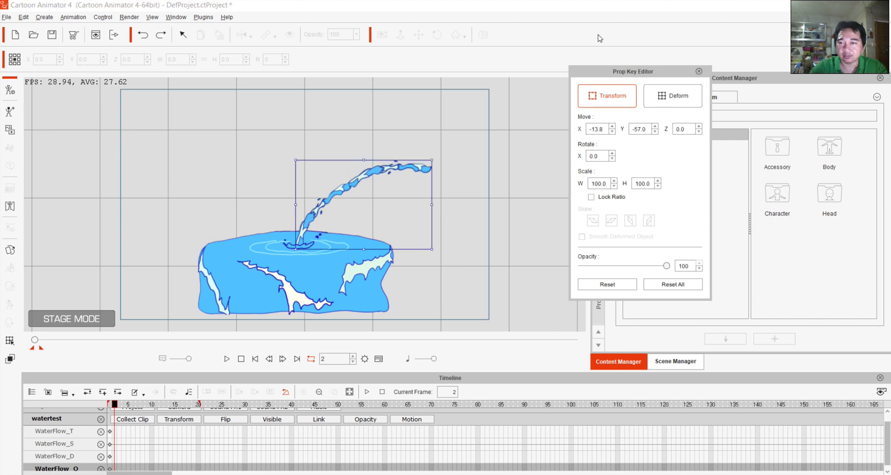
- Show the scene's object list, try to transform Group 2 for comparison, and reselect WaterFlow under Dummy
{"action": "left_click_drag", "start_coordinate": [641, 71], "coordinate": [573, 30]}
{"action": "left_click", "coordinate": [676, 361]}
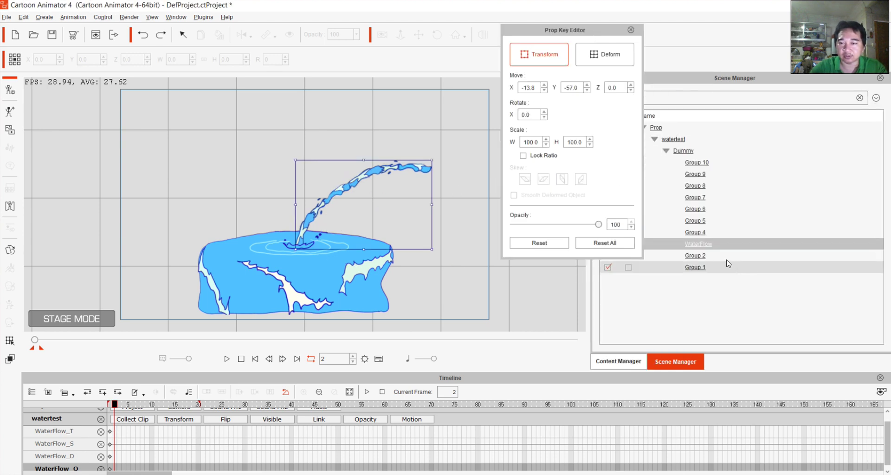
{"action": "left_click", "coordinate": [707, 257]}
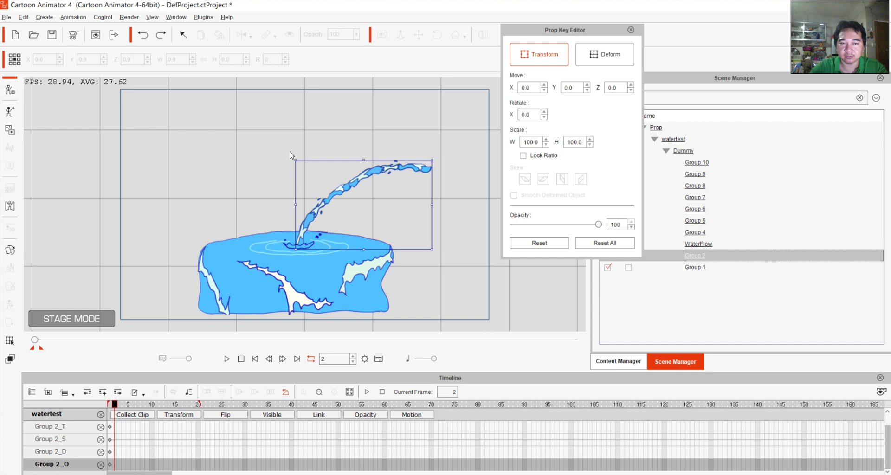
{"action": "left_click_drag", "start_coordinate": [298, 155], "coordinate": [251, 104]}
{"action": "left_click", "coordinate": [564, 243]}
{"action": "left_click", "coordinate": [688, 244]}
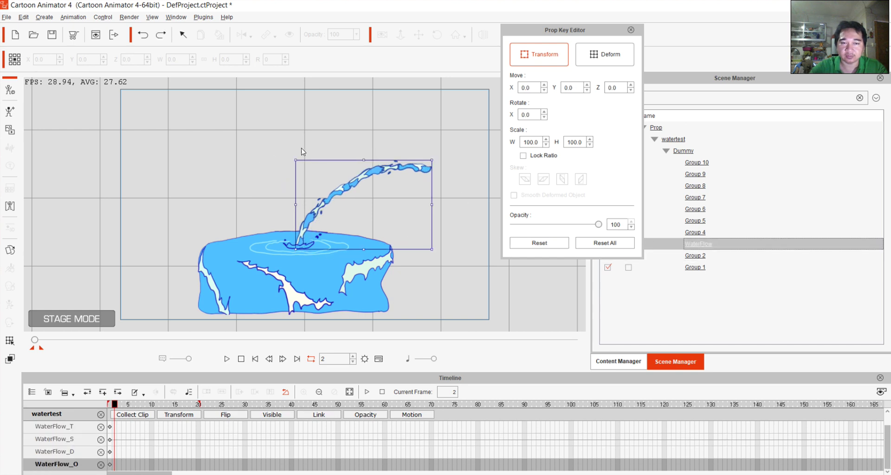
- Try rotating the WaterFlow stream counterclockwise at frame 2, close the Prop Key Editor, and undo the rotations
{"action": "left_click_drag", "start_coordinate": [295, 153], "coordinate": [213, 174]}
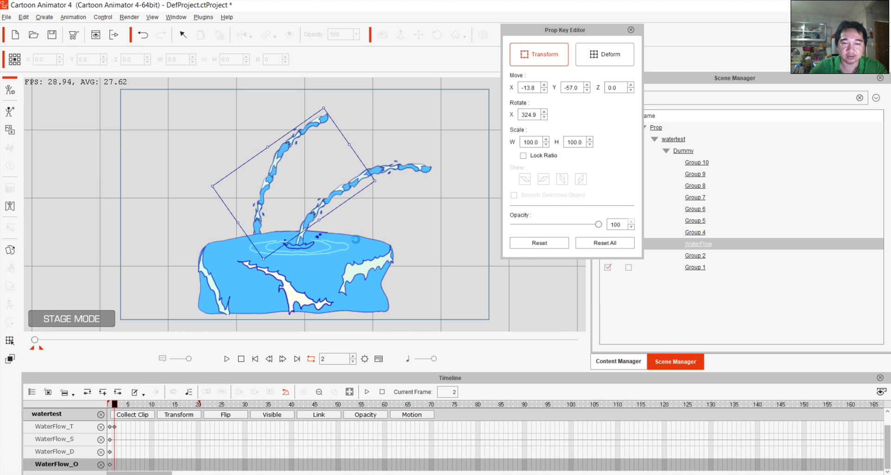
{"action": "key", "text": "ctrl+z"}
{"action": "left_click_drag", "start_coordinate": [314, 153], "coordinate": [176, 162]}
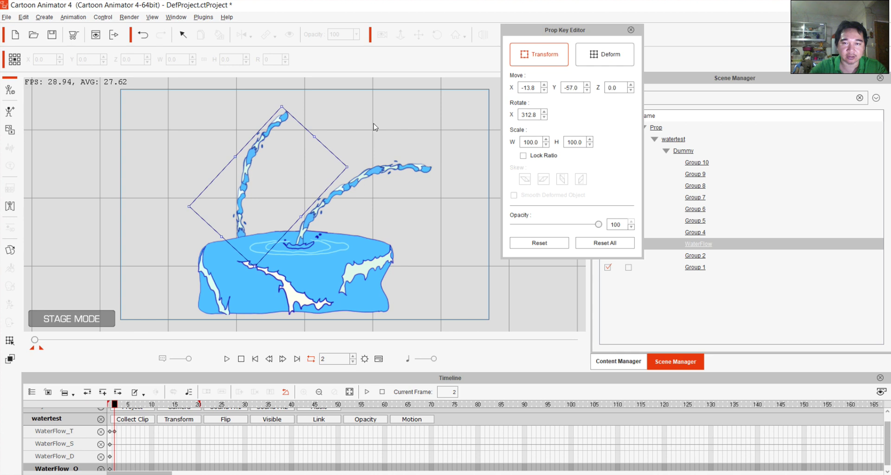
{"action": "left_click", "coordinate": [631, 30]}
{"action": "key", "text": "ctrl+z"}
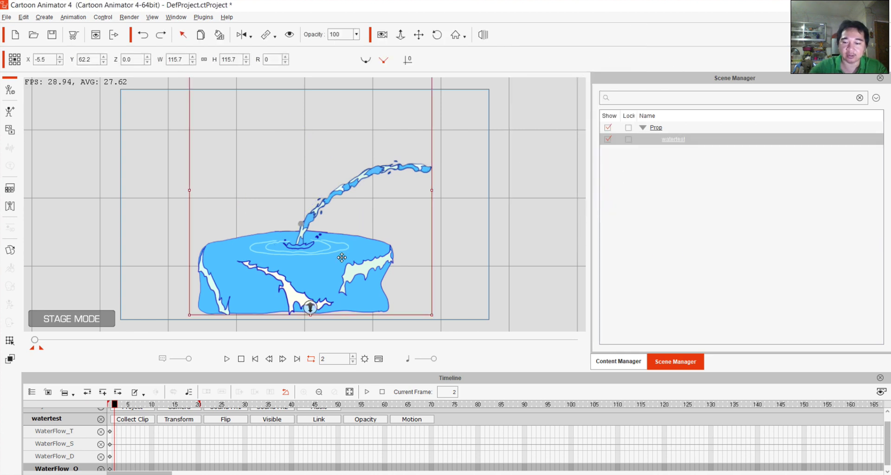
- Delete the watertest prop from the stage, and in Photoshop move the WaterFlow pivot marker to the right rim of the pool
{"action": "key", "text": "Delete"}
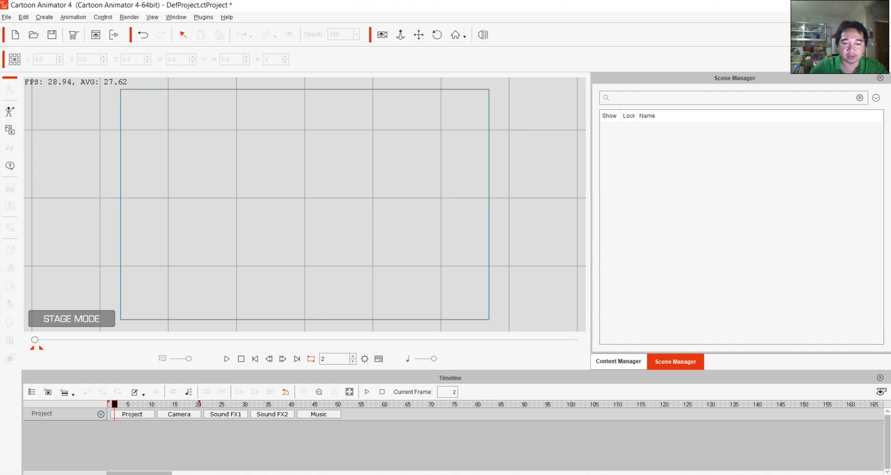
{"action": "key", "text": "alt+Tab"}
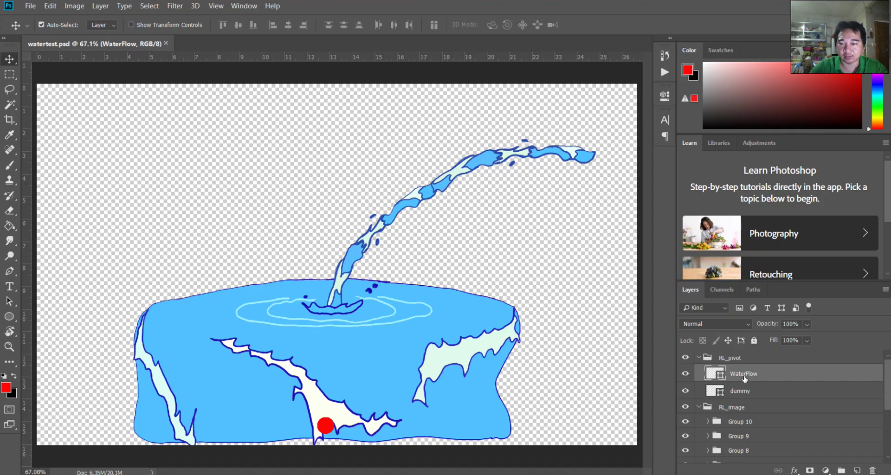
{"action": "left_click_drag", "start_coordinate": [325, 425], "coordinate": [513, 322]}
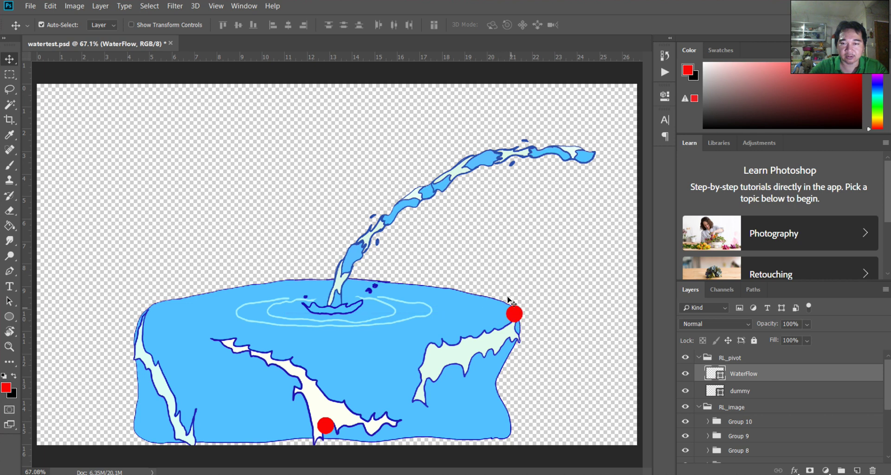
- Try rotating the stream's 2 copy layer by about 4.09° around a reference point beside the WaterFlow pivot, and undo the rotation
{"action": "left_click", "coordinate": [467, 176]}
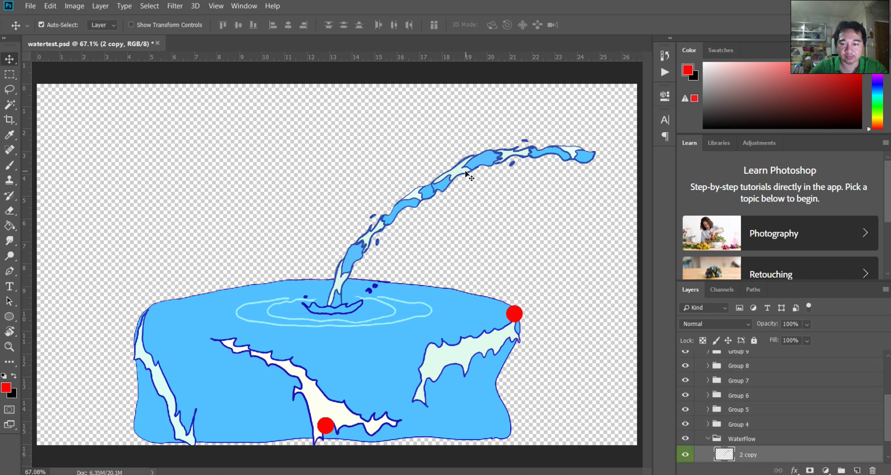
{"action": "key", "text": "ctrl+t"}
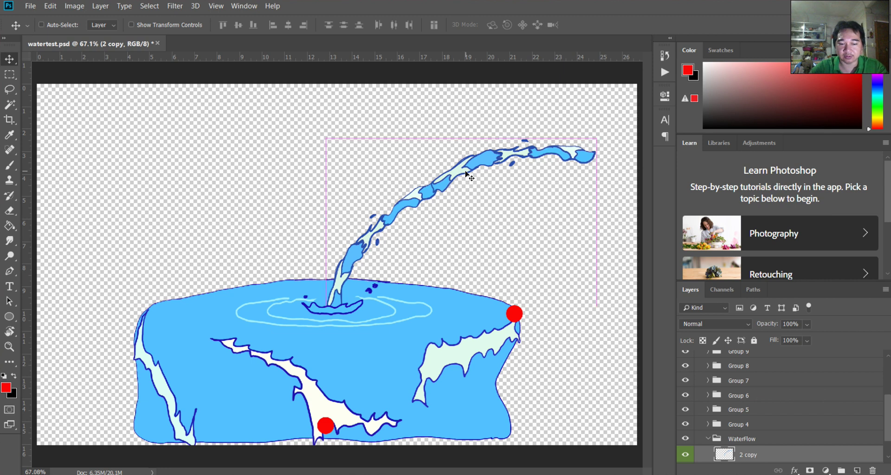
{"action": "left_click_drag", "start_coordinate": [464, 233], "coordinate": [514, 311]}
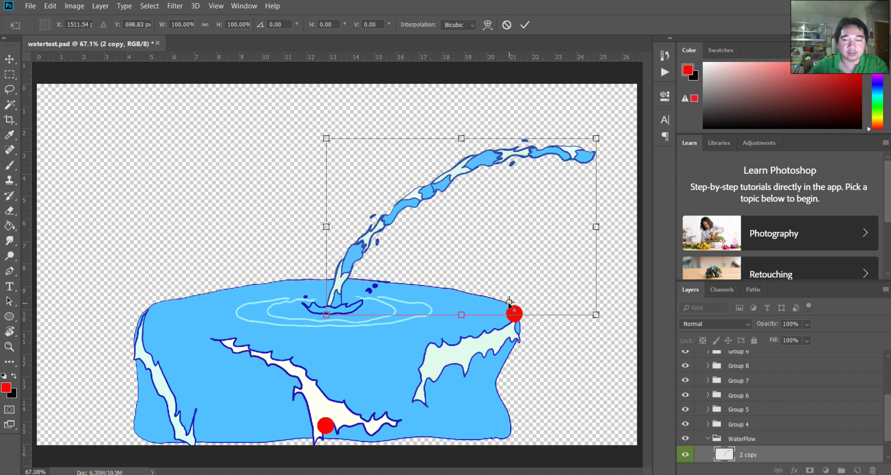
{"action": "left_click_drag", "start_coordinate": [291, 110], "coordinate": [358, 150]}
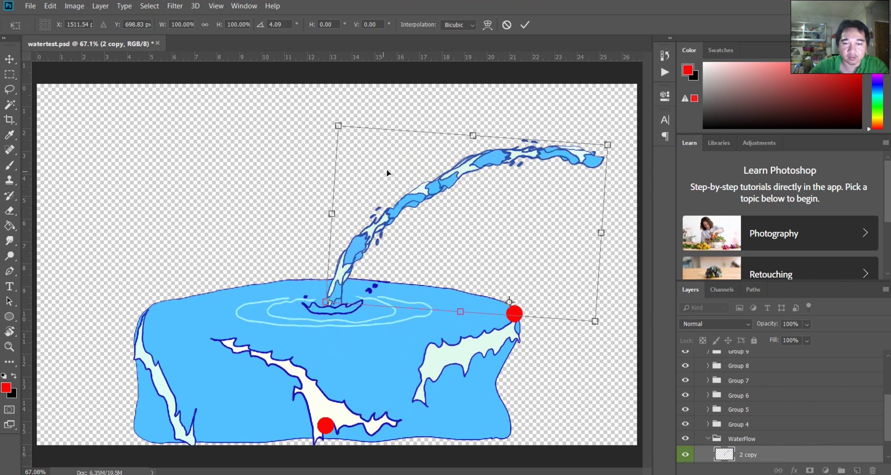
{"action": "key", "text": "ctrl+z"}
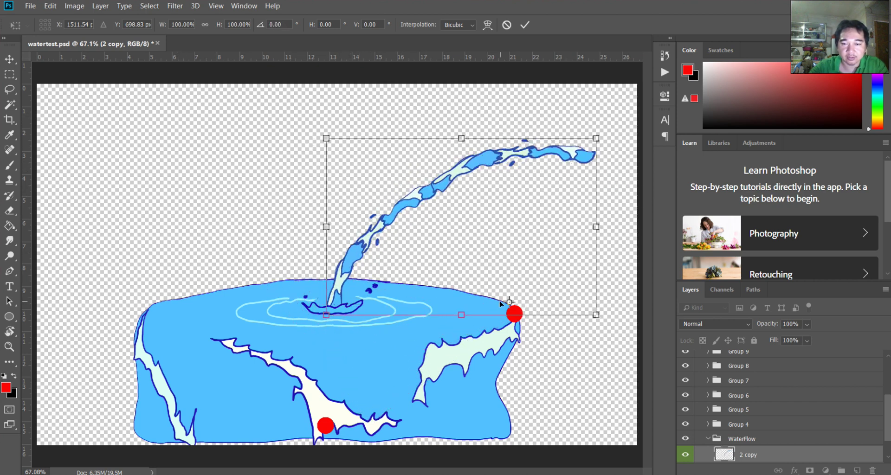
- Move the stream's transform reference point to about X 1392, Y 730 px, try rotating around it, and leave the transform
{"action": "left_click_drag", "start_coordinate": [510, 303], "coordinate": [472, 312]}
{"action": "left_click_drag", "start_coordinate": [327, 122], "coordinate": [370, 174]}
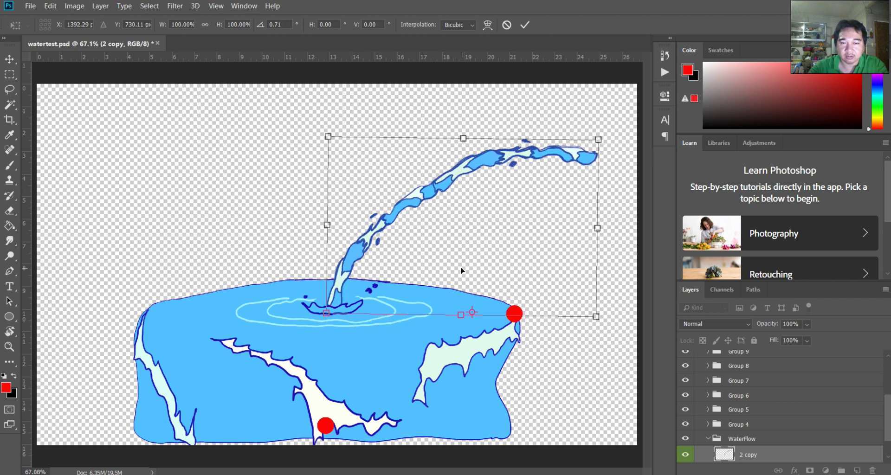
{"action": "key", "text": "Return"}
- Move the WaterFlow pivot marker inward from the pool's right rim to just above the pale highlight
{"action": "left_click", "coordinate": [515, 321]}
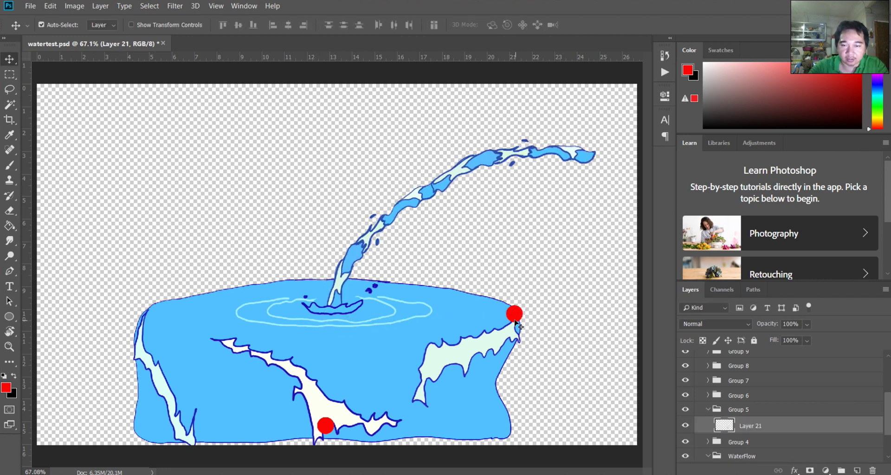
{"action": "left_click_drag", "start_coordinate": [515, 311], "coordinate": [482, 319]}
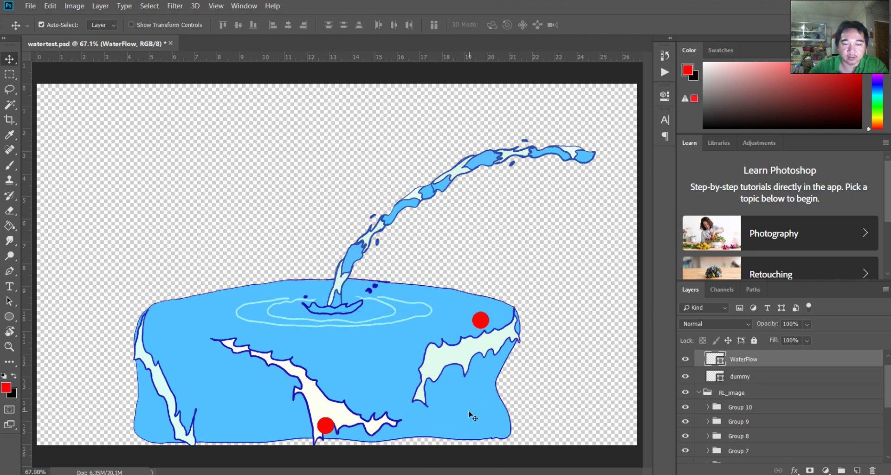
{"action": "key", "text": "ctrl"}
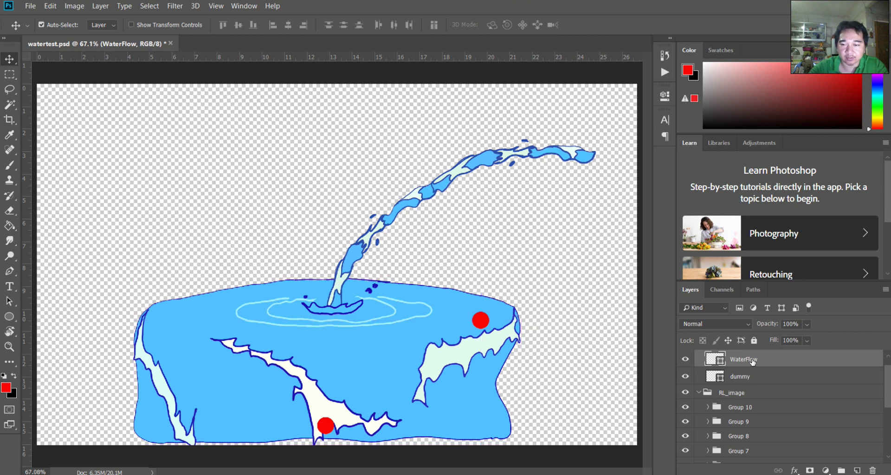
- Save the watertest.psd document and locate the WaterFlow group inside the RL_image layer group
{"action": "key", "text": "ctrl+s"}
{"action": "scroll", "coordinate": [760, 409], "scroll_direction": "down", "scroll_amount": 8}
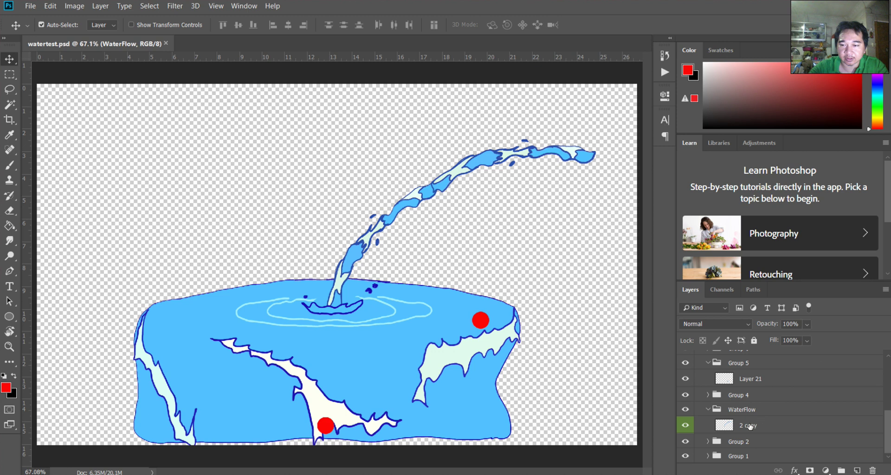
{"action": "left_click", "coordinate": [732, 412]}
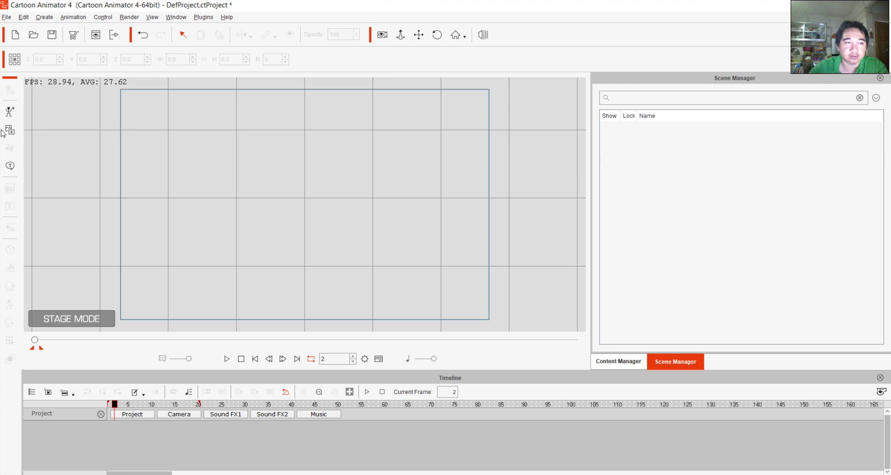
- Switch to Cartoon Animator 4, import watertest.psd from the Desktop as a prop, and return from the composer to the stage
{"action": "left_click", "coordinate": [9, 132]}
{"action": "left_click", "coordinate": [458, 228]}
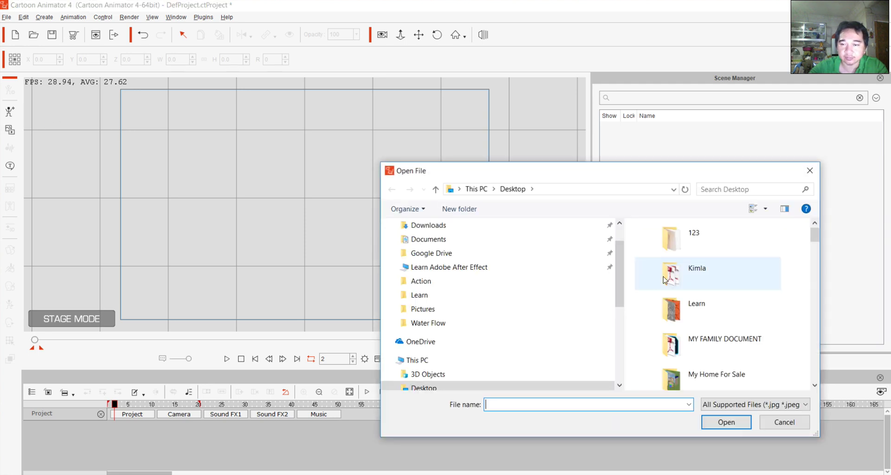
{"action": "scroll", "coordinate": [741, 280], "scroll_direction": "down", "scroll_amount": 5}
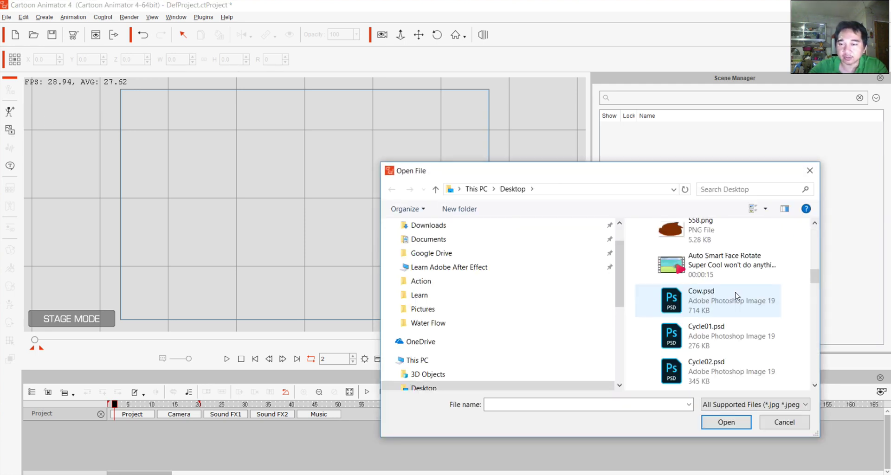
{"action": "left_click", "coordinate": [713, 337]}
{"action": "key", "text": "w"}
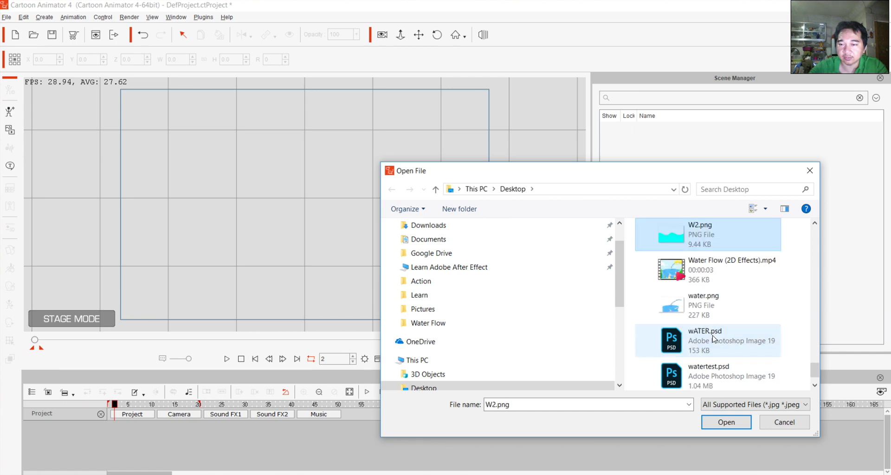
{"action": "key", "text": "w"}
{"action": "left_click", "coordinate": [713, 378]}
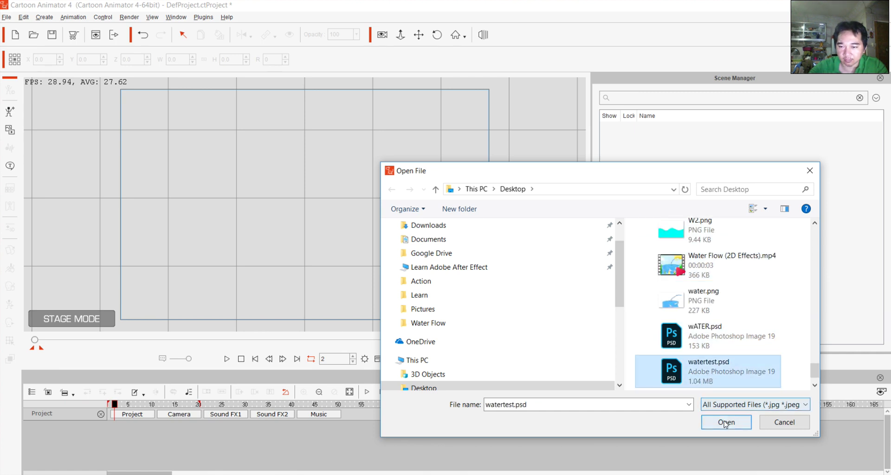
{"action": "left_click", "coordinate": [726, 422]}
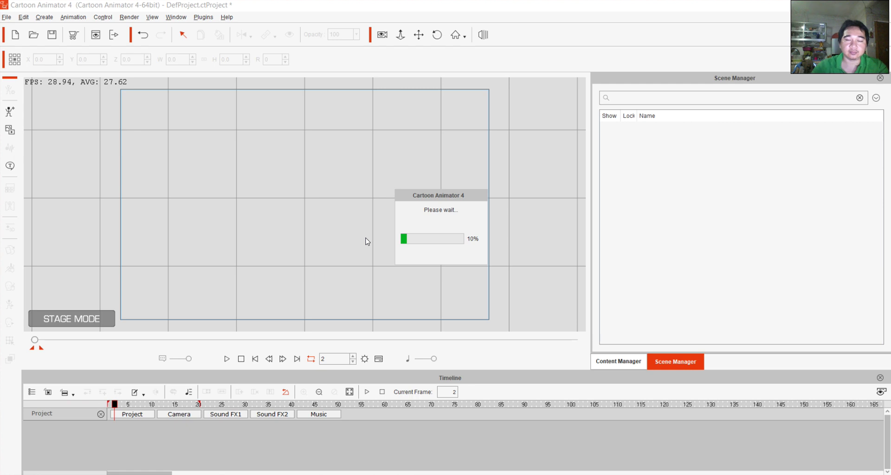
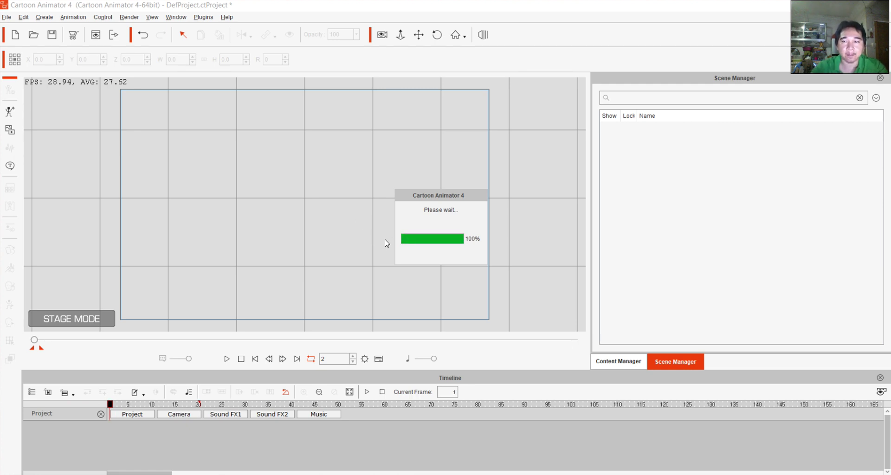
{"action": "left_click", "coordinate": [320, 339]}
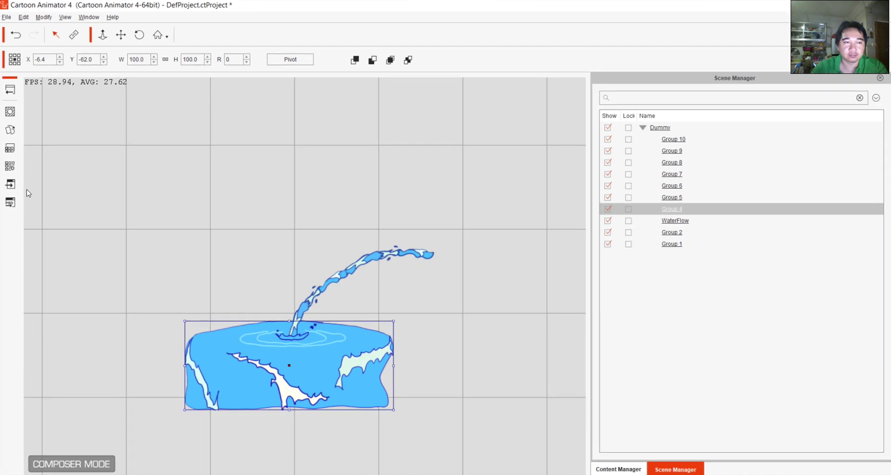
{"action": "left_click", "coordinate": [10, 90]}
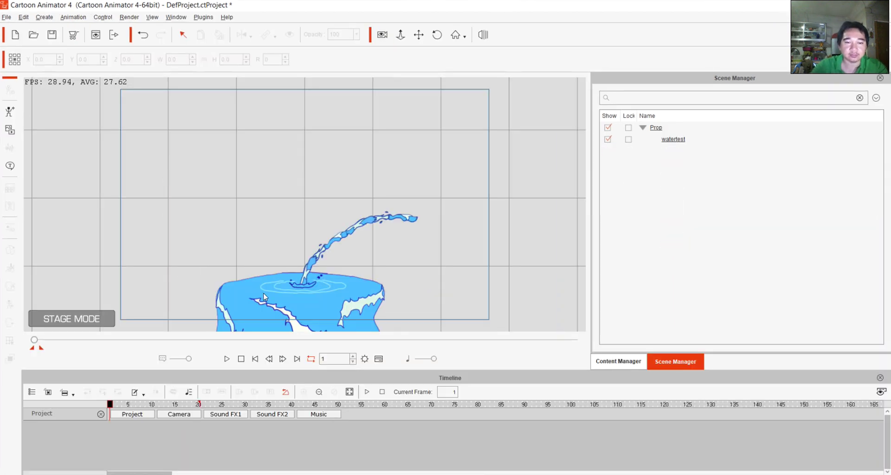
- Move the watertest prop up inside the camera frame to about X -13.0, Y 61.5
{"action": "left_click", "coordinate": [263, 297]}
{"action": "left_click_drag", "start_coordinate": [264, 296], "coordinate": [261, 246]}
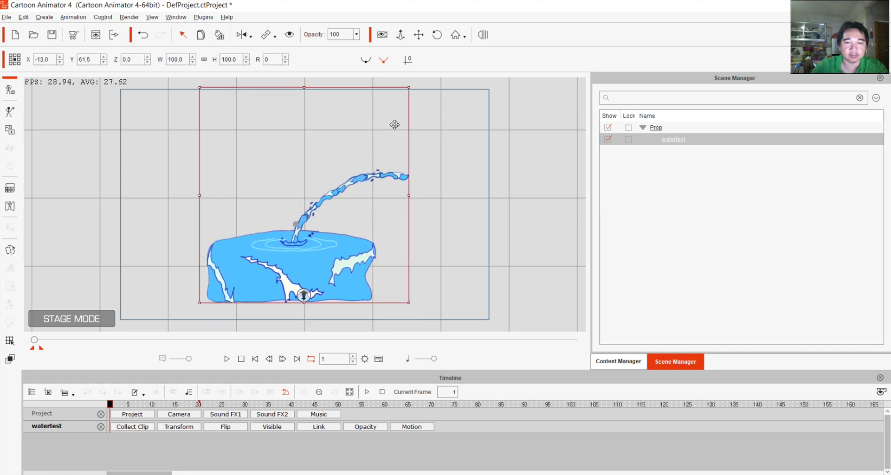
{"action": "scroll", "coordinate": [214, 235], "scroll_direction": "up", "scroll_amount": 4}
{"action": "left_click_drag", "start_coordinate": [235, 269], "coordinate": [215, 273]}
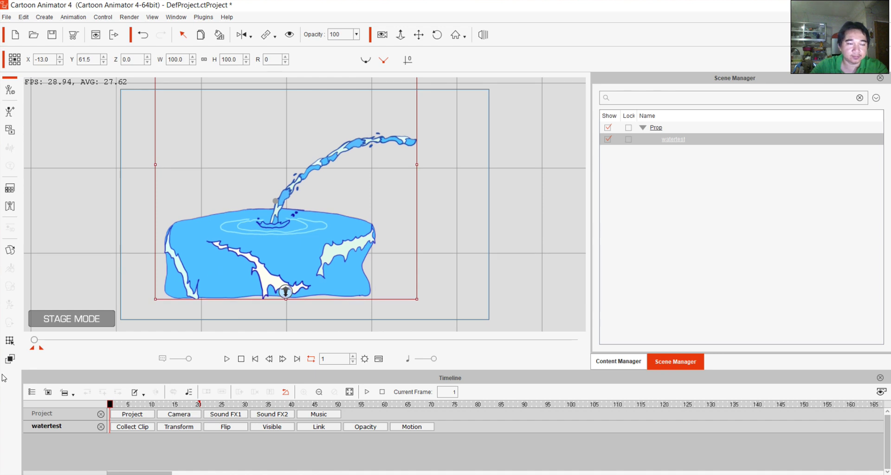
- Open the Prop Key Editor for the watertest prop, select the WaterFlow sprite and go to frame 20 on its transform track
{"action": "left_click", "coordinate": [9, 341]}
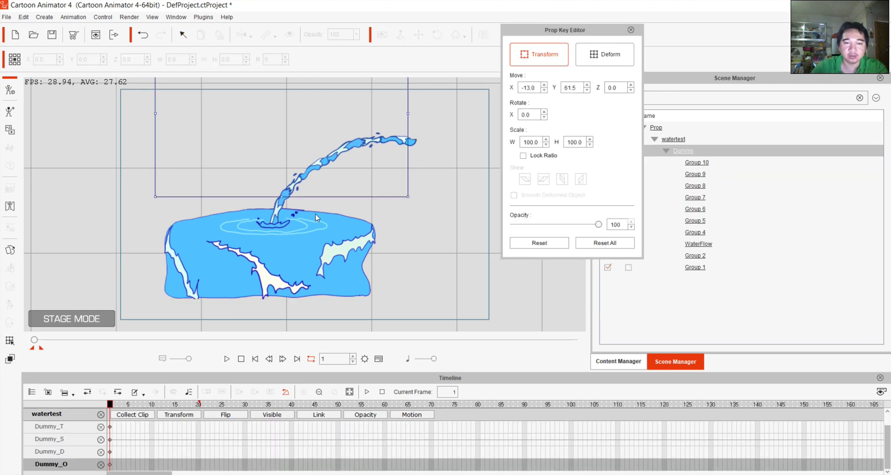
{"action": "left_click", "coordinate": [315, 168]}
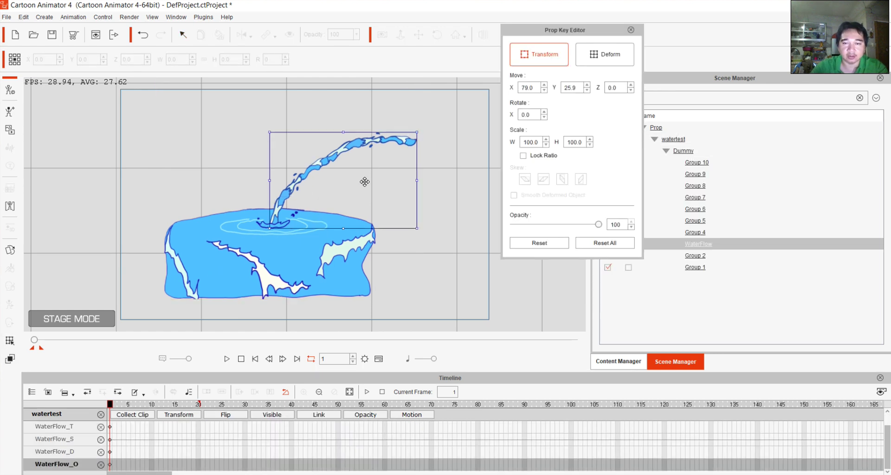
{"action": "left_click_drag", "start_coordinate": [602, 30], "coordinate": [544, 23]}
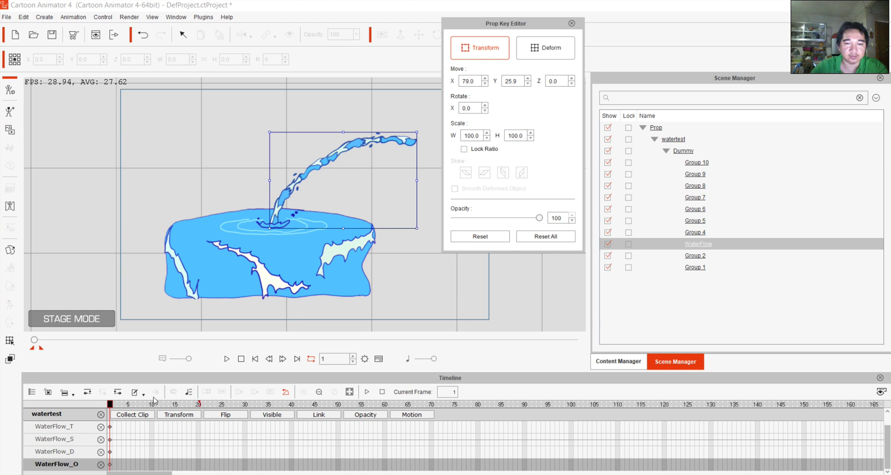
{"action": "left_click", "coordinate": [198, 405]}
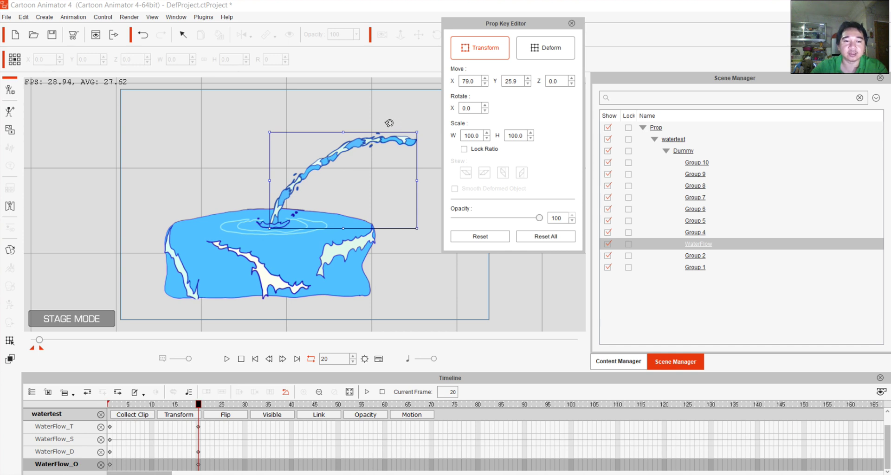
{"action": "left_click", "coordinate": [111, 429]}
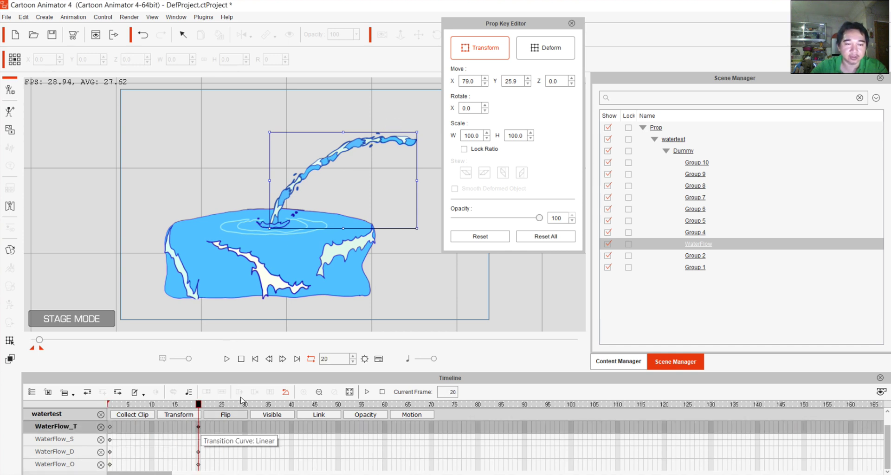
- At frame 20, rotate the WaterFlow sprite to about 322.2 and move it to about X 58.8, Y -14.6, following the static stream downward
{"action": "left_click_drag", "start_coordinate": [330, 122], "coordinate": [218, 199]}
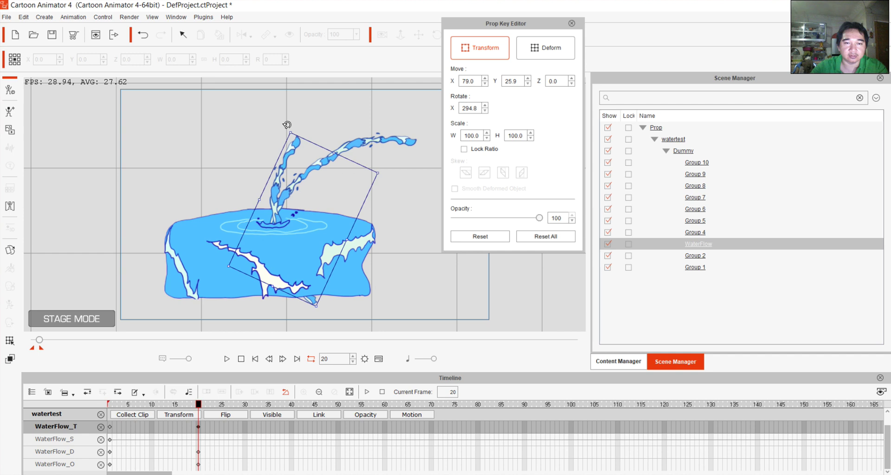
{"action": "left_click_drag", "start_coordinate": [288, 124], "coordinate": [296, 122]}
{"action": "left_click_drag", "start_coordinate": [290, 159], "coordinate": [369, 140]}
{"action": "left_click_drag", "start_coordinate": [338, 204], "coordinate": [312, 218]}
{"action": "left_click_drag", "start_coordinate": [346, 153], "coordinate": [303, 157]}
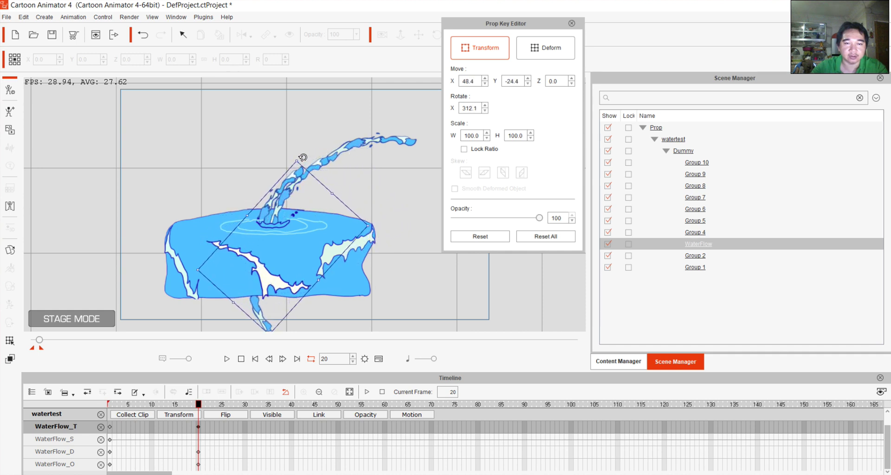
{"action": "left_click_drag", "start_coordinate": [289, 192], "coordinate": [341, 214]}
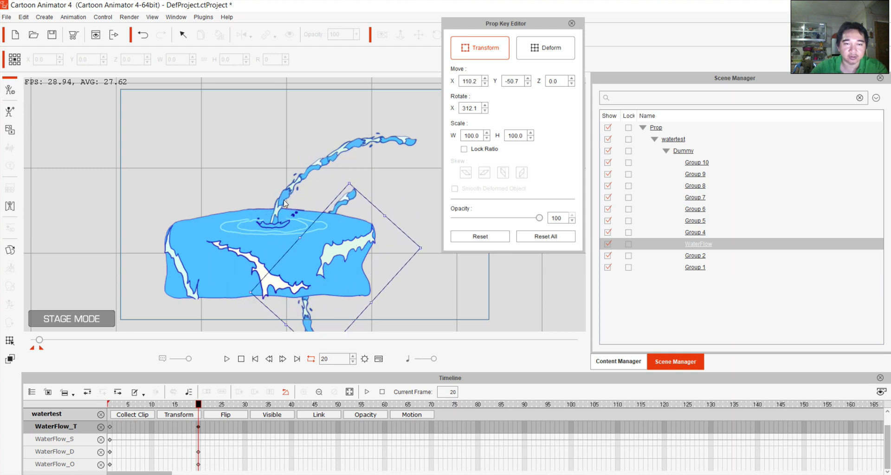
{"action": "left_click_drag", "start_coordinate": [338, 210], "coordinate": [310, 178]}
{"action": "left_click_drag", "start_coordinate": [319, 143], "coordinate": [328, 147]}
{"action": "left_click_drag", "start_coordinate": [334, 193], "coordinate": [331, 192]}
{"action": "left_click_drag", "start_coordinate": [321, 140], "coordinate": [331, 142]}
{"action": "left_click_drag", "start_coordinate": [336, 199], "coordinate": [330, 199]}
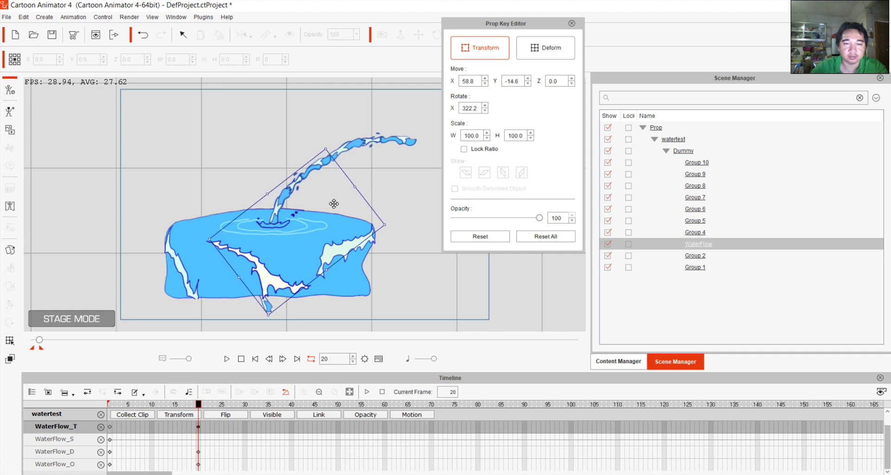
- Fine-tune the frame 20 WaterFlow pose against the static stream to about X 60.0, Y -14.6 with rotation 321.2
{"action": "scroll", "coordinate": [309, 200], "scroll_direction": "up", "scroll_amount": 2}
{"action": "scroll", "coordinate": [314, 191], "scroll_direction": "up", "scroll_amount": 4}
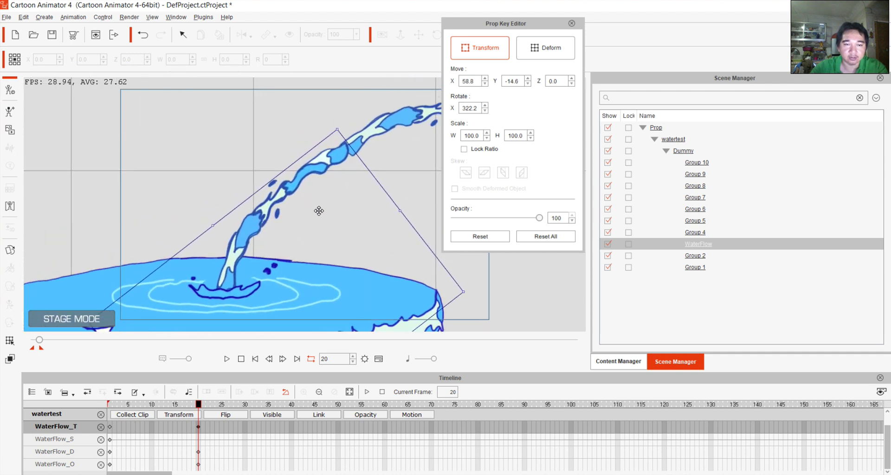
{"action": "left_click_drag", "start_coordinate": [323, 201], "coordinate": [321, 202]}
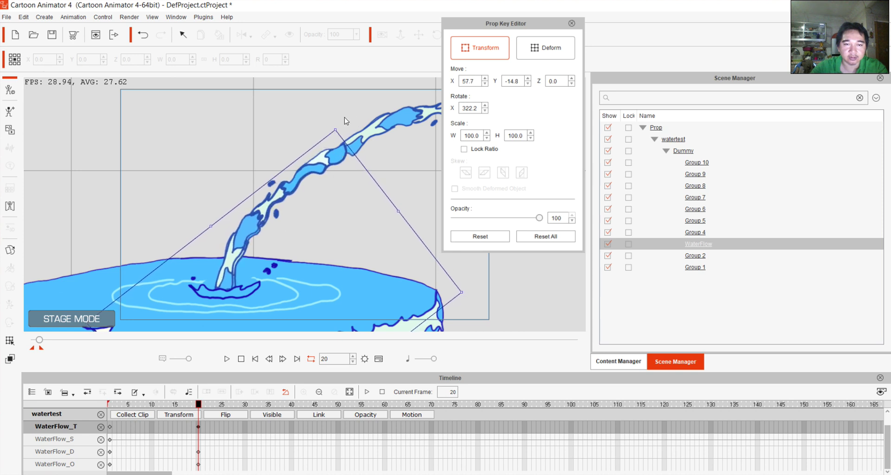
{"action": "left_click_drag", "start_coordinate": [338, 124], "coordinate": [335, 124]}
{"action": "left_click_drag", "start_coordinate": [321, 172], "coordinate": [325, 171]}
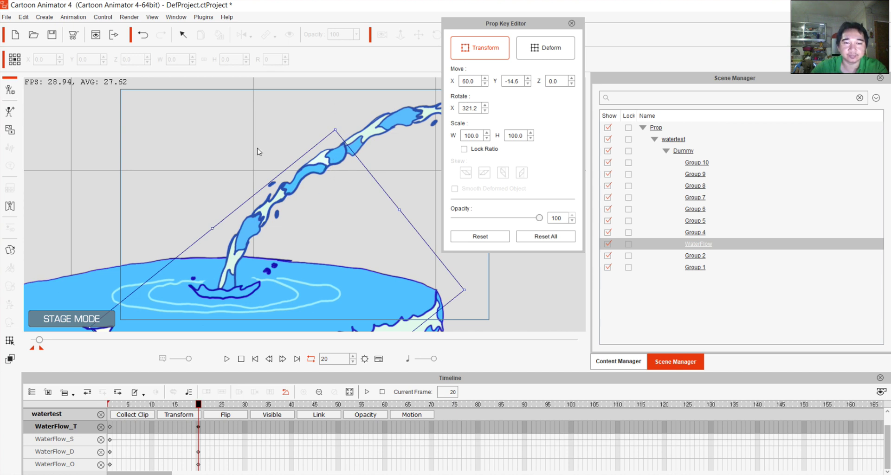
- Play back the water flow animation with the Prop Key Editor moved clear of the stream, and stop playback
{"action": "left_click", "coordinate": [227, 359]}
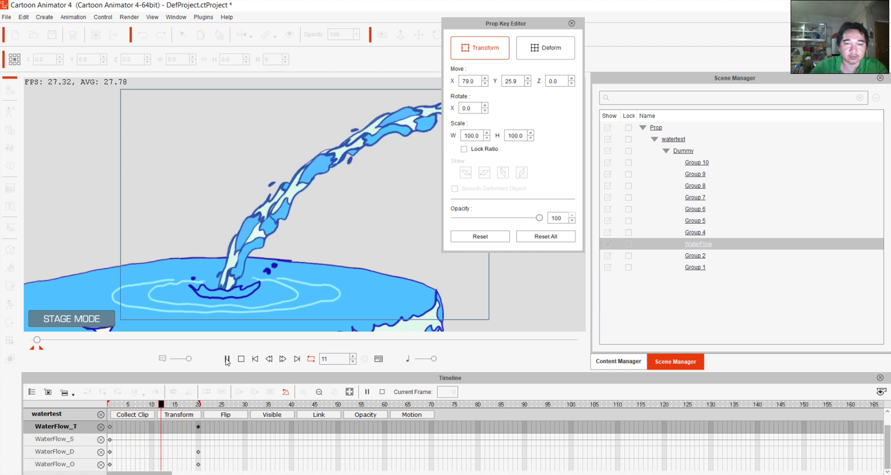
{"action": "left_click_drag", "start_coordinate": [540, 27], "coordinate": [696, 41]}
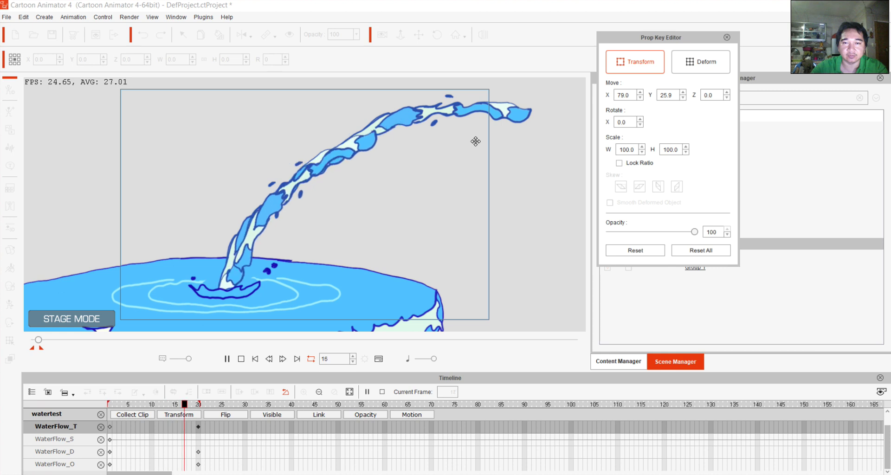
{"action": "left_click", "coordinate": [242, 359]}
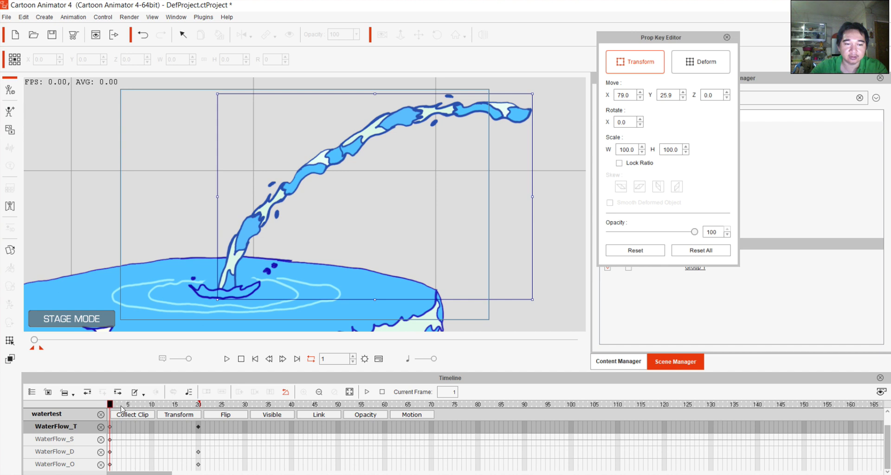
- At frame 10, deform the WaterFlow sprite's grid points so the stream follows the curve of the static water arc, and close the Prop Key Editor
{"action": "left_click_drag", "start_coordinate": [116, 407], "coordinate": [154, 408]}
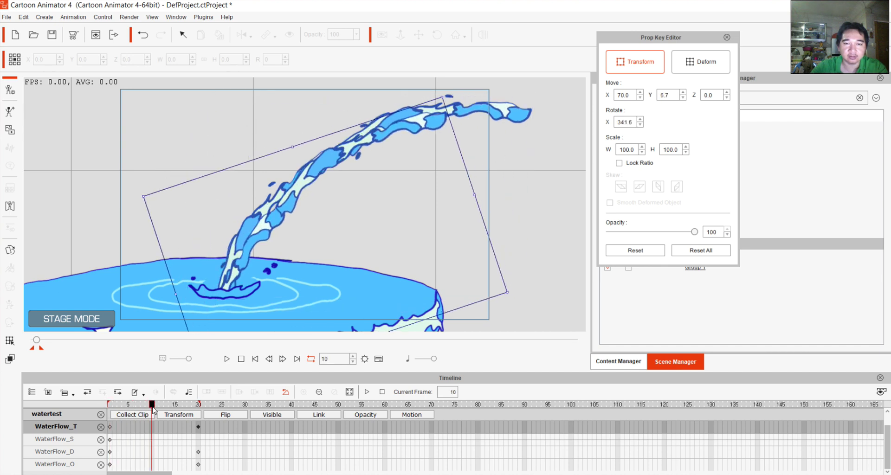
{"action": "left_click", "coordinate": [701, 62]}
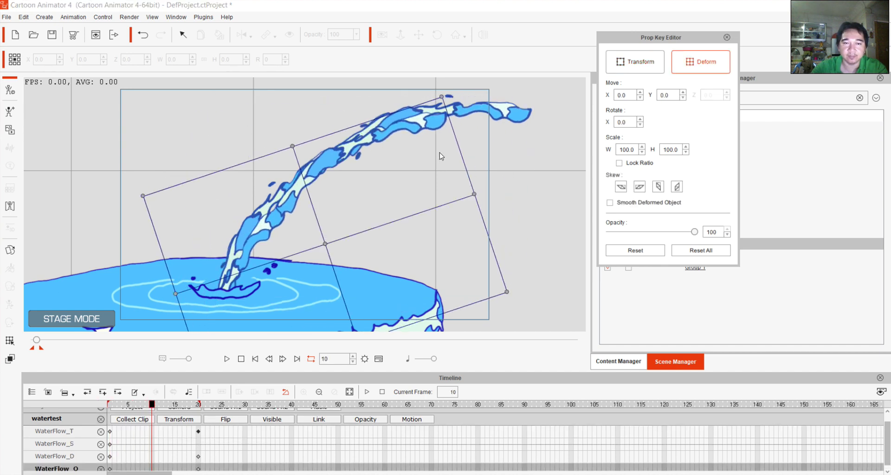
{"action": "left_click_drag", "start_coordinate": [293, 144], "coordinate": [288, 147]}
{"action": "left_click_drag", "start_coordinate": [143, 194], "coordinate": [106, 167]}
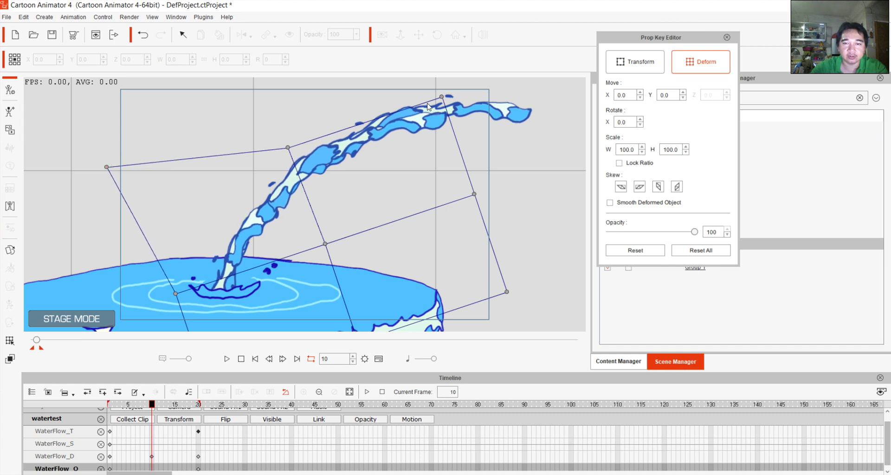
{"action": "mouse_move", "coordinate": [442, 95]}
{"action": "left_mouse_down"}
{"action": "mouse_move", "coordinate": [441, 103]}
{"action": "mouse_move", "coordinate": [434, 91]}
{"action": "mouse_move", "coordinate": [458, 104]}
{"action": "mouse_move", "coordinate": [438, 83]}
{"action": "left_mouse_up"}
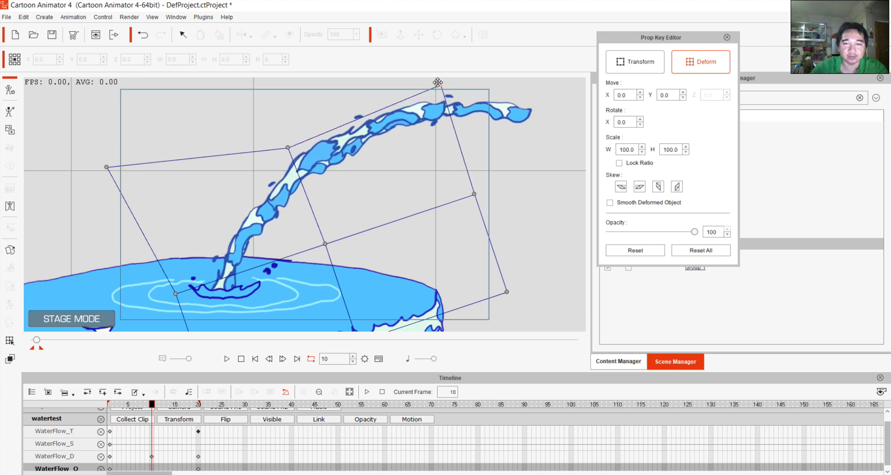
{"action": "left_click_drag", "start_coordinate": [326, 241], "coordinate": [315, 249]}
{"action": "left_click_drag", "start_coordinate": [478, 197], "coordinate": [508, 212]}
{"action": "left_click", "coordinate": [727, 37]}
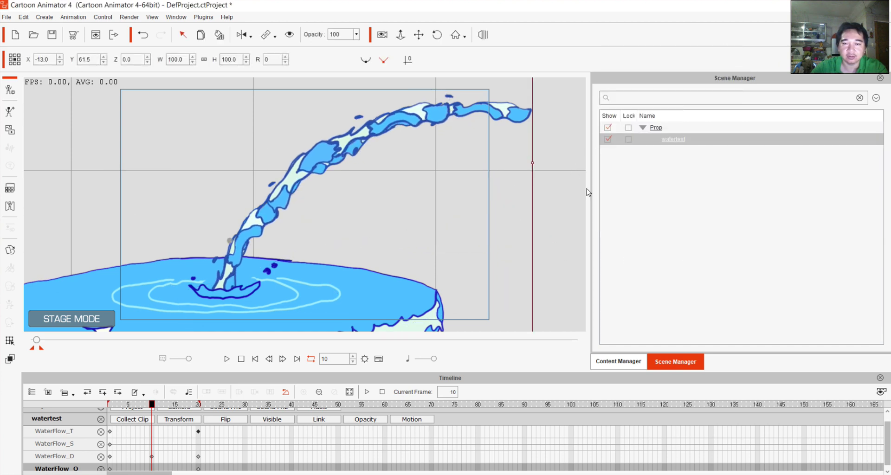
- Reopen the Prop Key Editor, select the Group 2 sprite in the scene list, and toggle its visibility off and on to identify it
{"action": "left_click", "coordinate": [619, 362]}
{"action": "left_click", "coordinate": [676, 361]}
{"action": "left_click", "coordinate": [10, 340]}
{"action": "left_click_drag", "start_coordinate": [765, 14], "coordinate": [518, 15]}
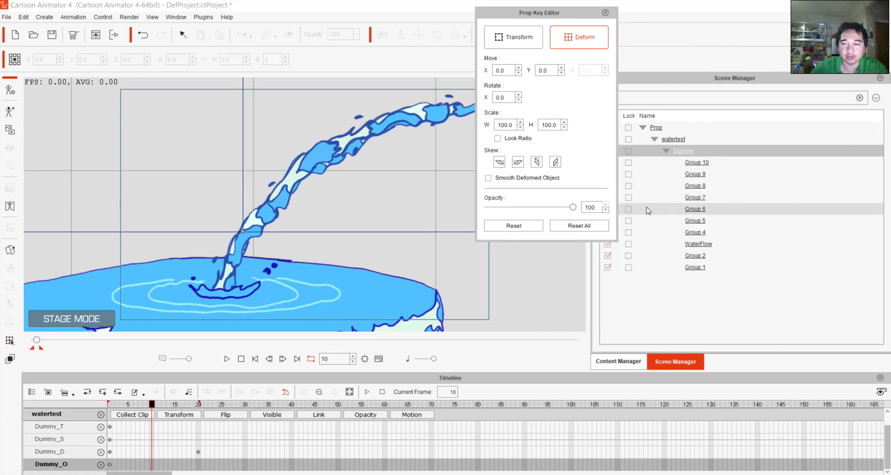
{"action": "left_click", "coordinate": [698, 244]}
{"action": "left_click", "coordinate": [693, 256]}
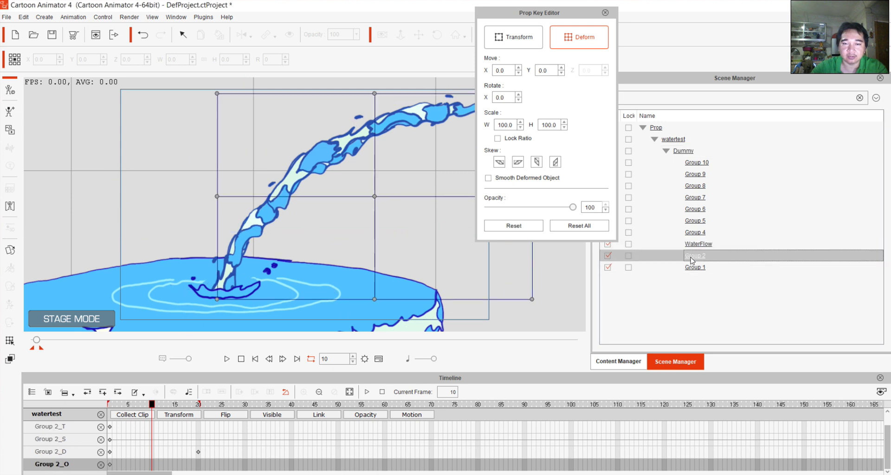
{"action": "left_click", "coordinate": [608, 257]}
{"action": "left_click", "coordinate": [608, 257]}
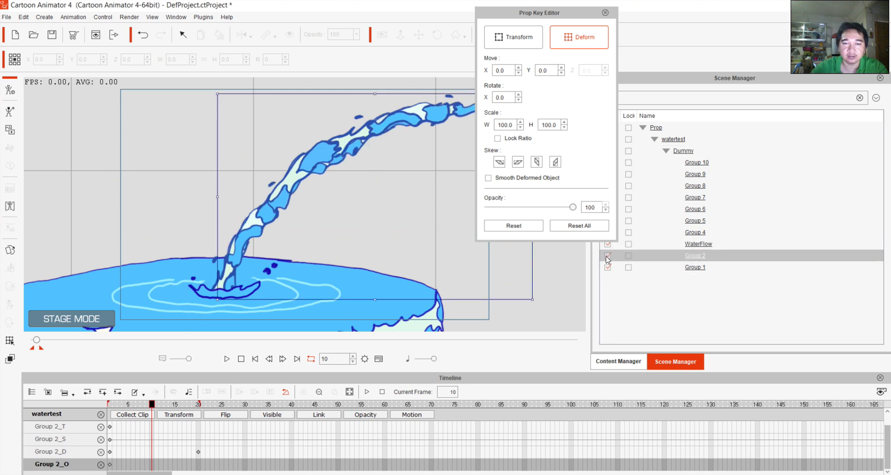
- Toggle the Group 2 sprite's visibility off and on to compare the streams, and move the playhead to frame 5
{"action": "left_click", "coordinate": [607, 255]}
{"action": "left_click", "coordinate": [607, 257]}
{"action": "left_click", "coordinate": [608, 257]}
{"action": "left_click", "coordinate": [607, 257]}
{"action": "left_click_drag", "start_coordinate": [569, 21], "coordinate": [747, 314]}
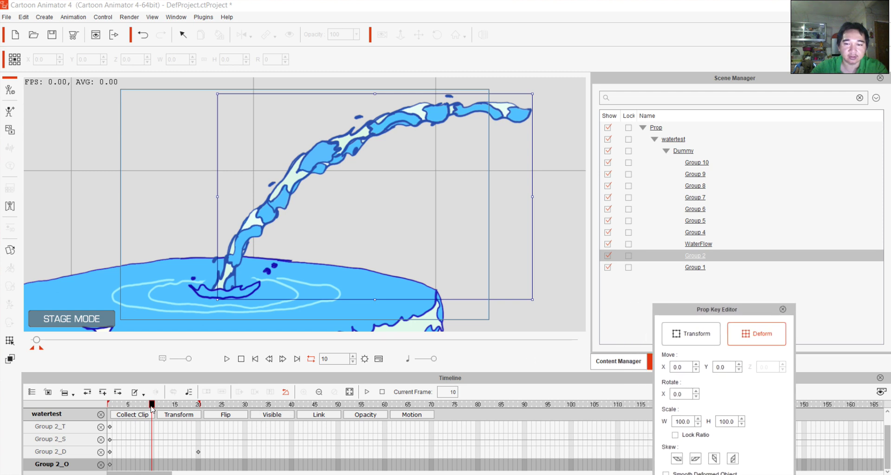
{"action": "left_click_drag", "start_coordinate": [721, 308], "coordinate": [719, 118]}
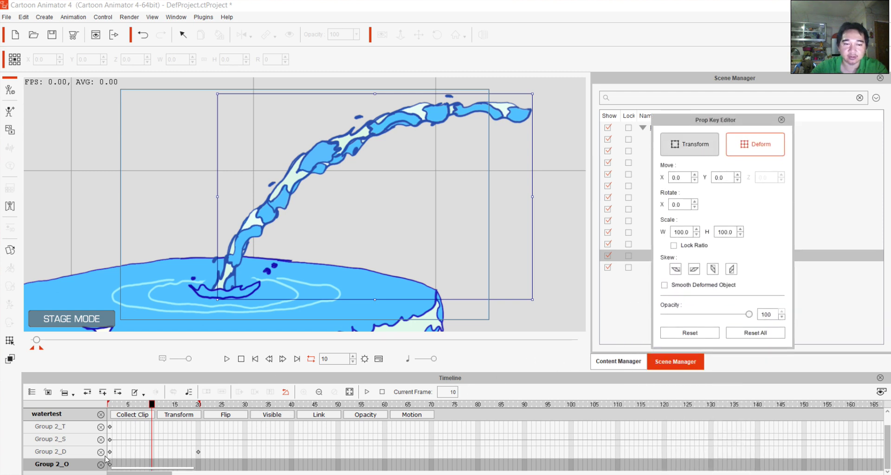
{"action": "left_click", "coordinate": [147, 408]}
{"action": "left_click_drag", "start_coordinate": [146, 411], "coordinate": [129, 413]}
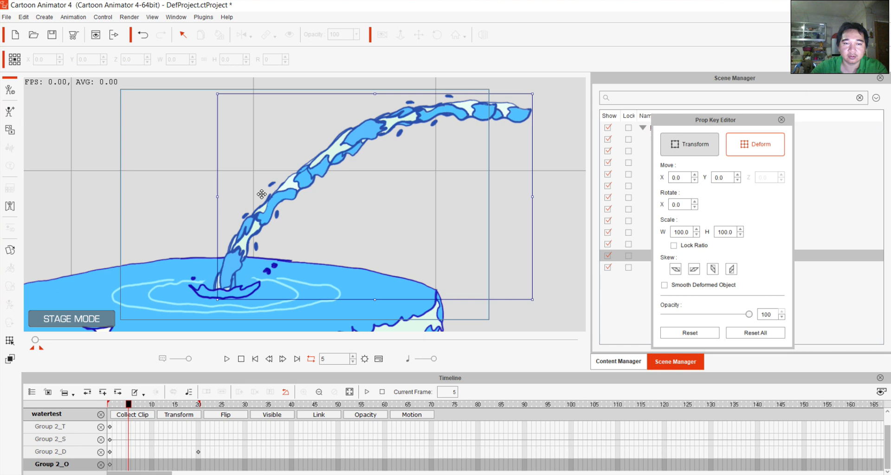
{"action": "left_click", "coordinate": [740, 156]}
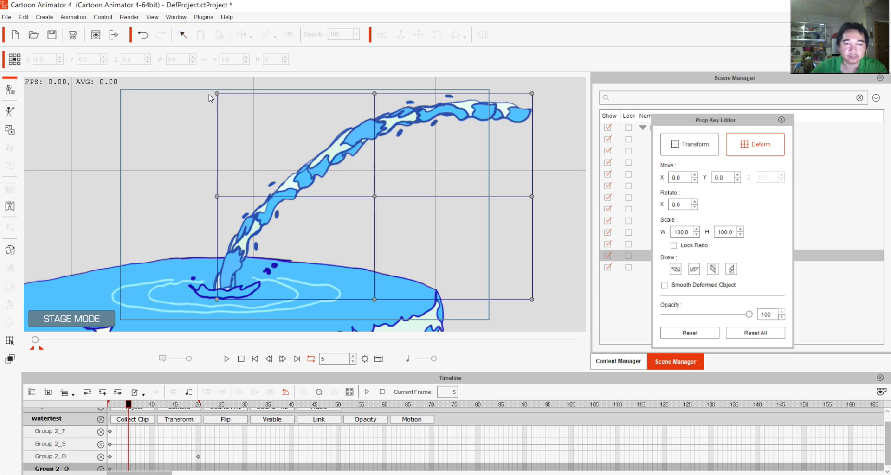
{"action": "mouse_move", "coordinate": [216, 91]}
{"action": "left_mouse_down"}
{"action": "mouse_move", "coordinate": [199, 85]}
{"action": "mouse_move", "coordinate": [224, 99]}
{"action": "mouse_move", "coordinate": [215, 93]}
{"action": "left_mouse_up"}
{"action": "key", "text": "ctrl+z"}
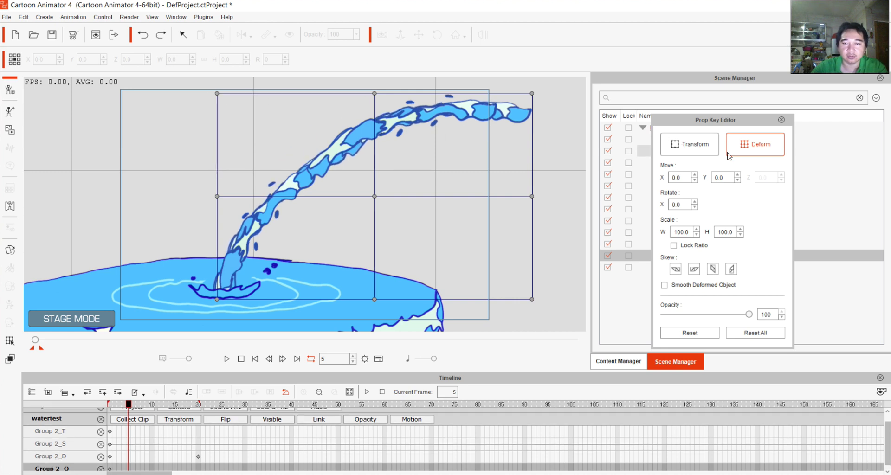
{"action": "left_click", "coordinate": [782, 120]}
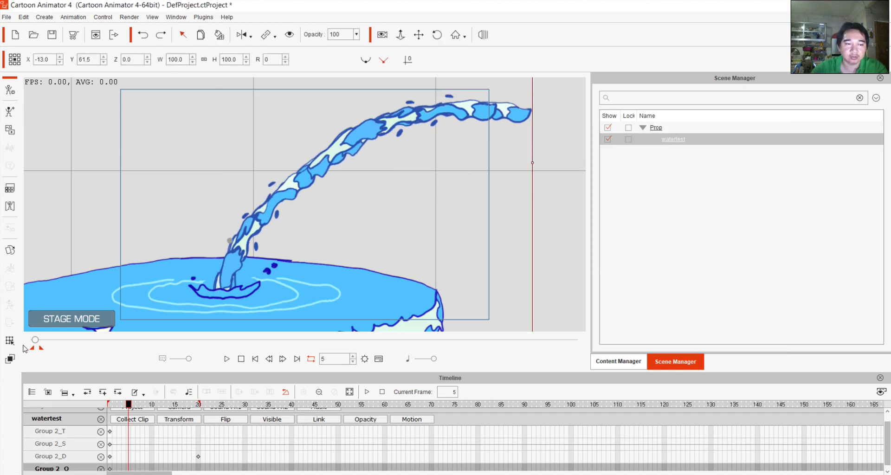
- Reopen the Prop Key Editor clear of the scene list and select the WaterFlow sprite in Deform mode
{"action": "left_click", "coordinate": [10, 341]}
{"action": "left_click", "coordinate": [313, 181]}
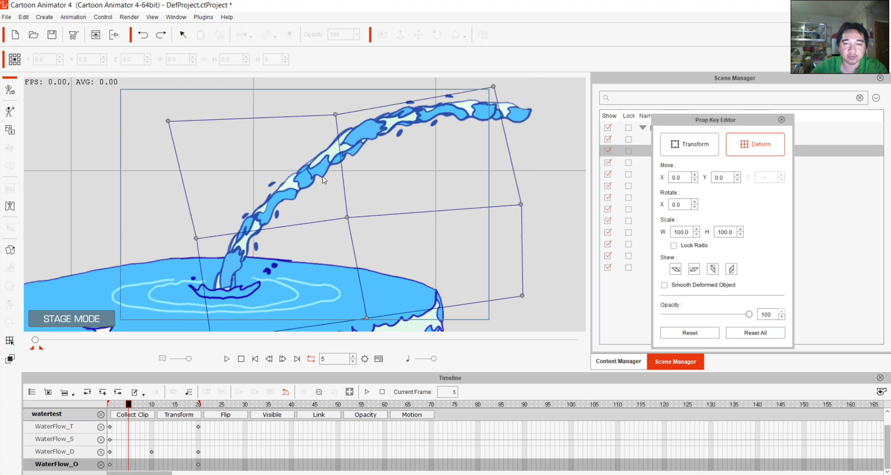
{"action": "left_click_drag", "start_coordinate": [720, 120], "coordinate": [837, 109]}
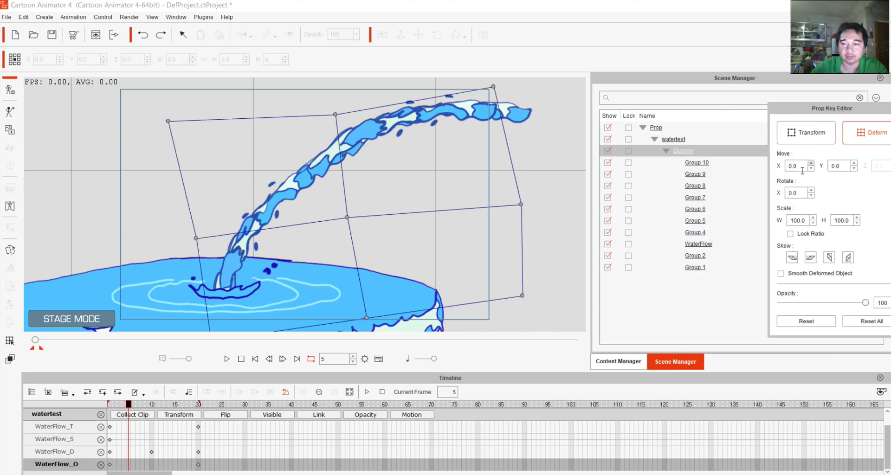
{"action": "left_click", "coordinate": [723, 245]}
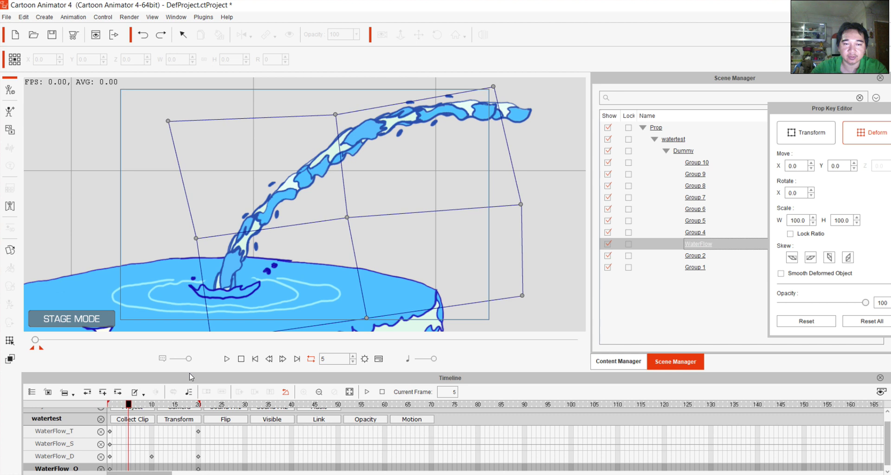
- At frame 5, deform the WaterFlow sprite's grid points so the moving stream fits the curve of the static arc
{"action": "mouse_move", "coordinate": [335, 115]}
{"action": "left_mouse_down"}
{"action": "mouse_move", "coordinate": [346, 100]}
{"action": "mouse_move", "coordinate": [341, 122]}
{"action": "left_mouse_up"}
{"action": "left_click_drag", "start_coordinate": [350, 215], "coordinate": [339, 208]}
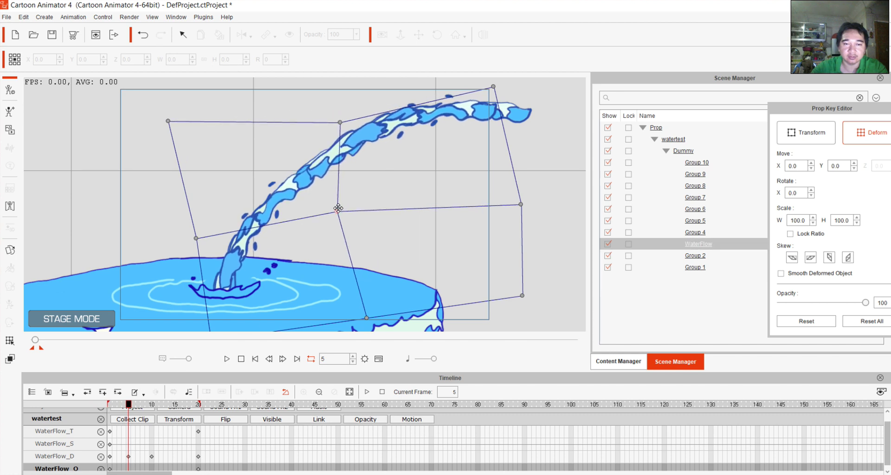
{"action": "mouse_move", "coordinate": [196, 239]}
{"action": "left_mouse_down"}
{"action": "mouse_move", "coordinate": [157, 229]}
{"action": "mouse_move", "coordinate": [398, 253]}
{"action": "mouse_move", "coordinate": [212, 240]}
{"action": "left_mouse_up"}
{"action": "left_click_drag", "start_coordinate": [337, 212], "coordinate": [360, 225]}
{"action": "left_click_drag", "start_coordinate": [168, 121], "coordinate": [115, 99]}
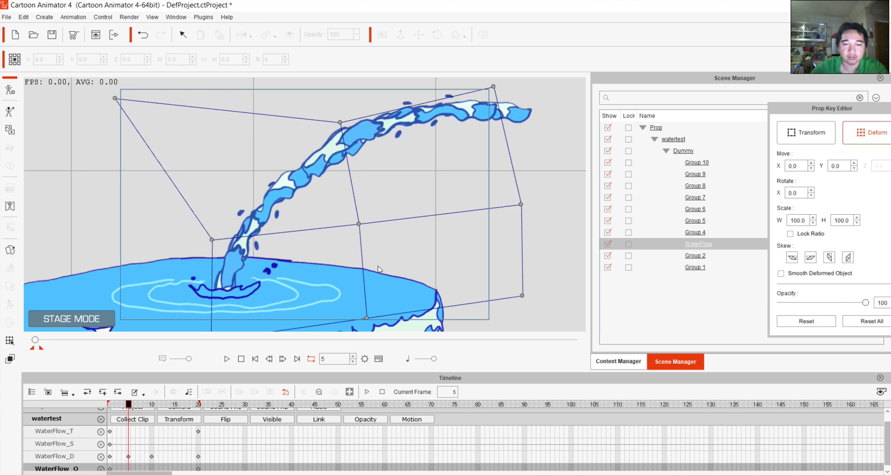
{"action": "left_click_drag", "start_coordinate": [365, 316], "coordinate": [373, 317]}
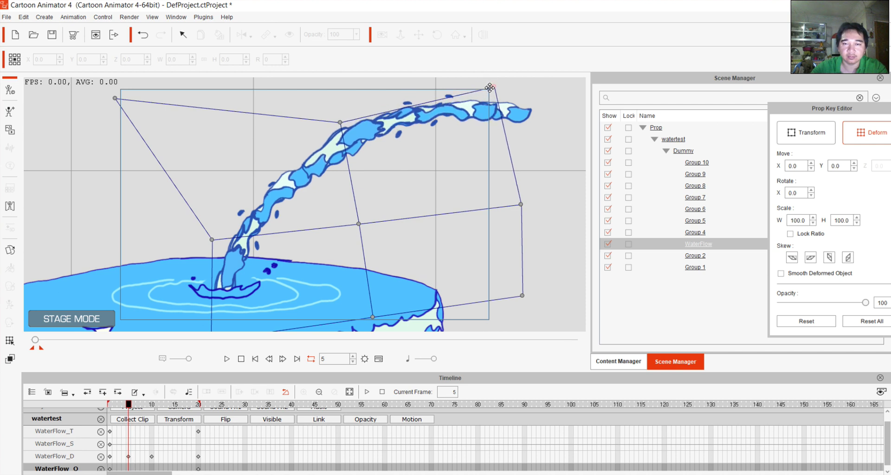
- At frame 15, shift the WaterFlow sprite's upper grid points to keep the stream on the arc, and play back the motion
{"action": "left_click", "coordinate": [175, 457]}
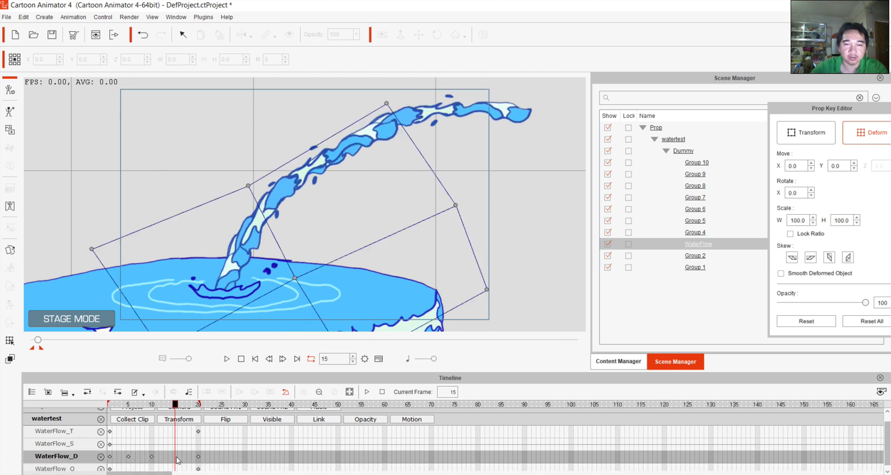
{"action": "left_click_drag", "start_coordinate": [384, 103], "coordinate": [382, 103]}
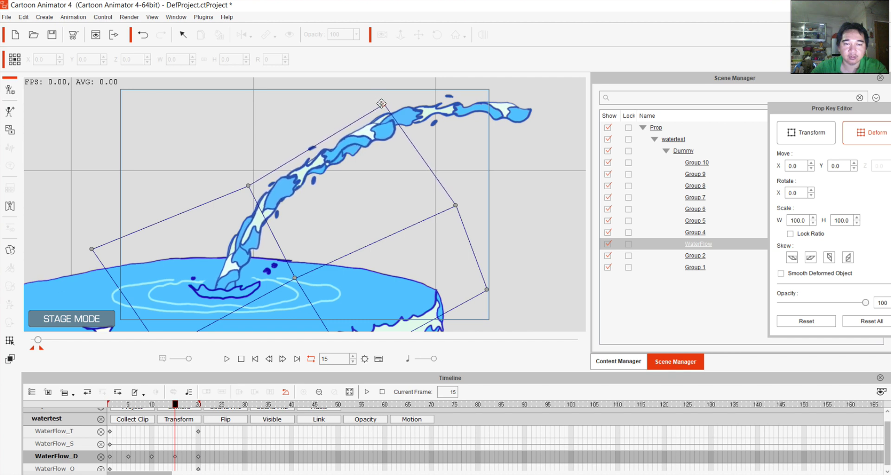
{"action": "left_click_drag", "start_coordinate": [249, 183], "coordinate": [213, 213]}
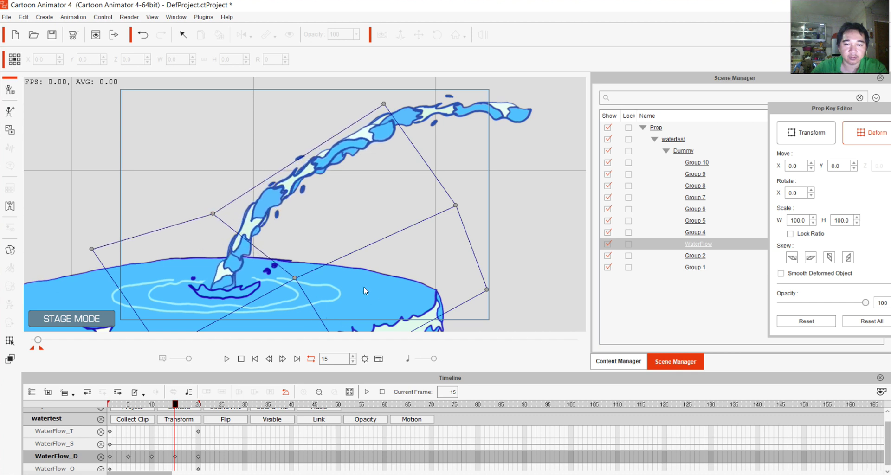
{"action": "key", "text": "space"}
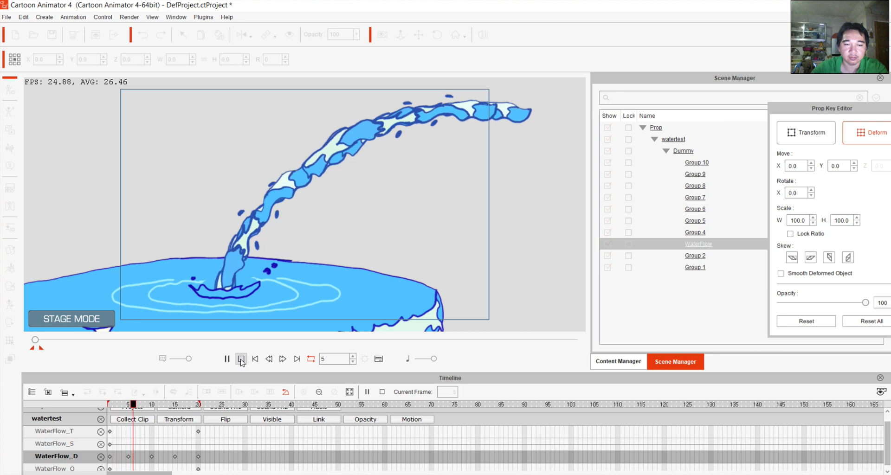
{"action": "left_click", "coordinate": [241, 360]}
- Refine the frame 15 WaterFlow deformation around the splash so the stream's lower end bends down into the water
{"action": "left_click_drag", "start_coordinate": [319, 282], "coordinate": [354, 227]}
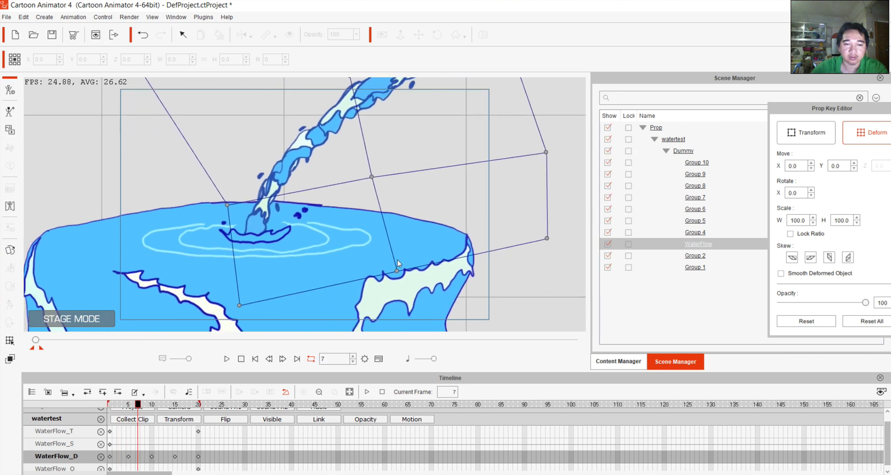
{"action": "left_click_drag", "start_coordinate": [138, 405], "coordinate": [176, 410]}
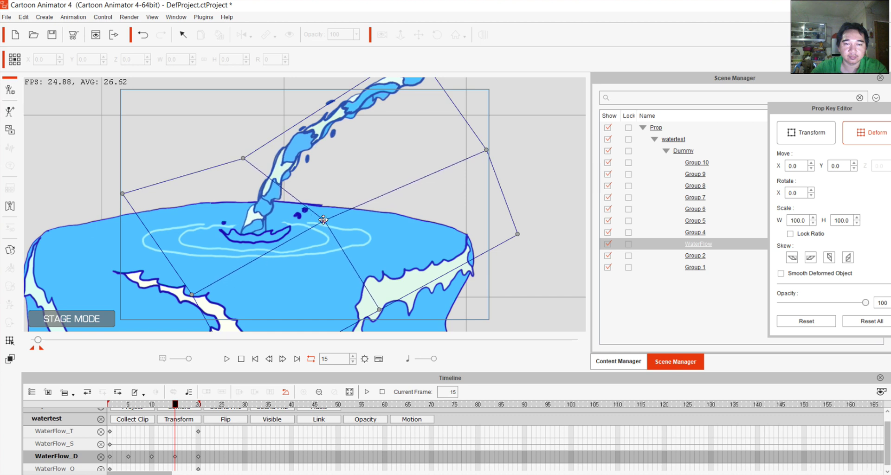
{"action": "left_click_drag", "start_coordinate": [122, 194], "coordinate": [114, 210]}
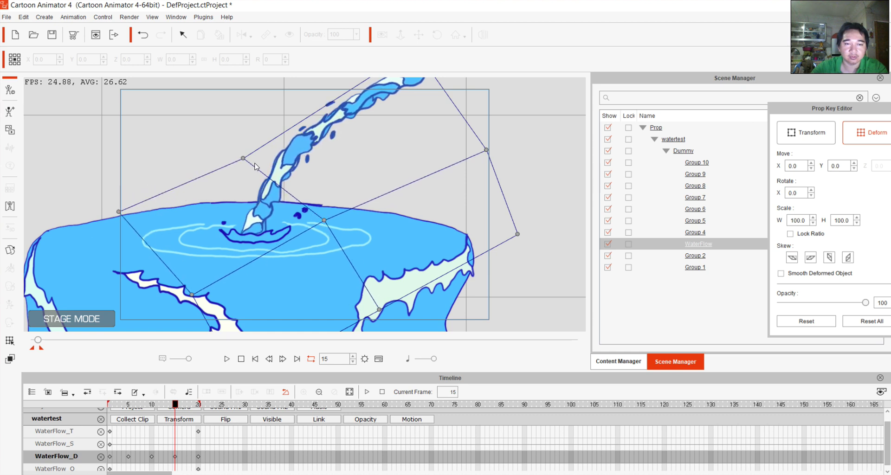
{"action": "left_click_drag", "start_coordinate": [244, 160], "coordinate": [217, 187]}
{"action": "left_click_drag", "start_coordinate": [120, 210], "coordinate": [134, 217]}
{"action": "left_click_drag", "start_coordinate": [195, 296], "coordinate": [223, 293]}
{"action": "left_click_drag", "start_coordinate": [221, 185], "coordinate": [206, 191]}
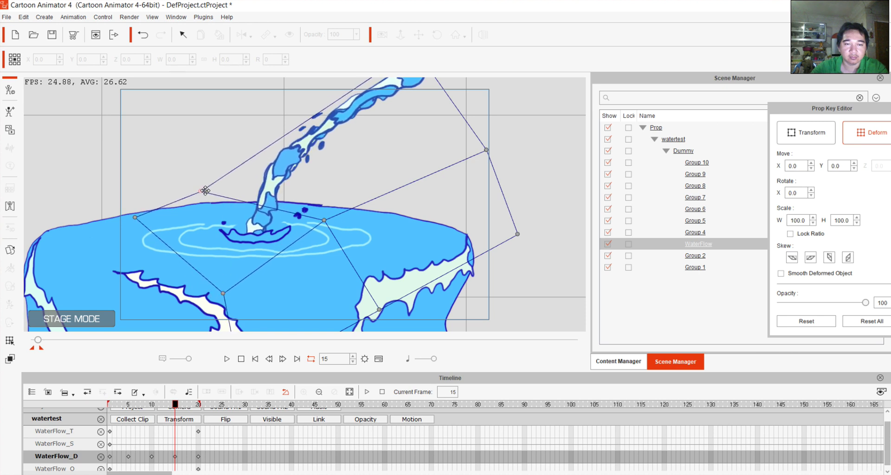
- Play back the refined water flow close up and with the whole block in view, and pause it
{"action": "left_click", "coordinate": [180, 405]}
{"action": "left_click", "coordinate": [226, 360]}
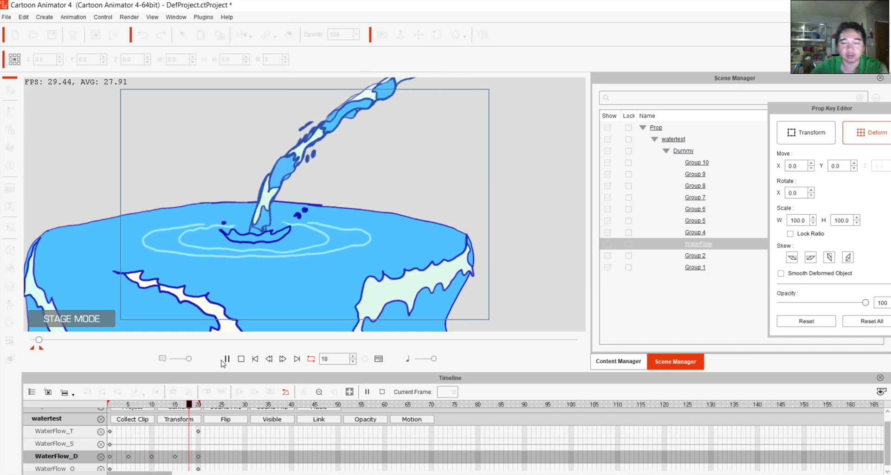
{"action": "left_click", "coordinate": [226, 359]}
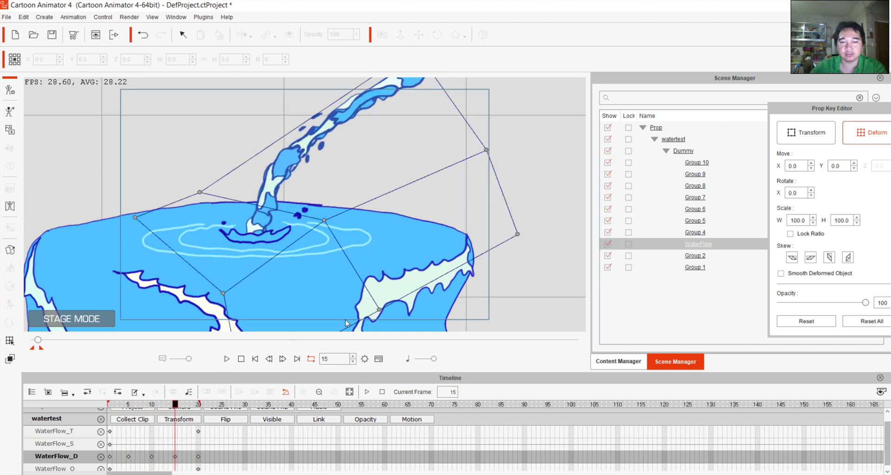
{"action": "left_click", "coordinate": [227, 359]}
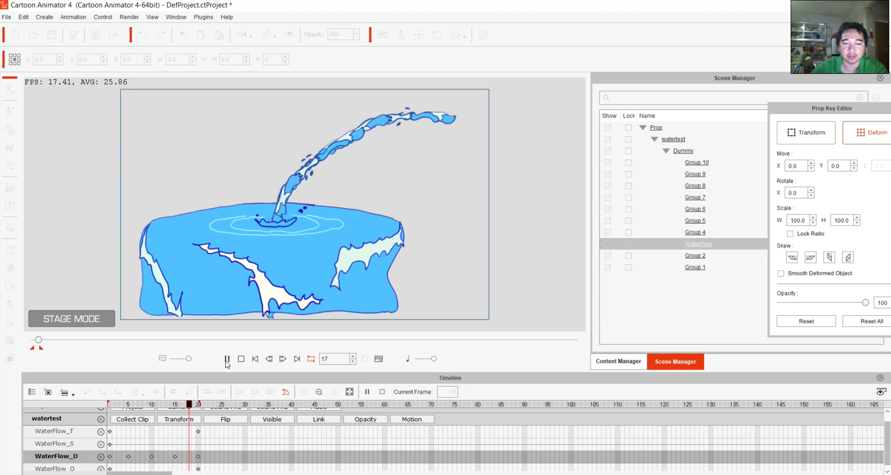
{"action": "left_click", "coordinate": [227, 360]}
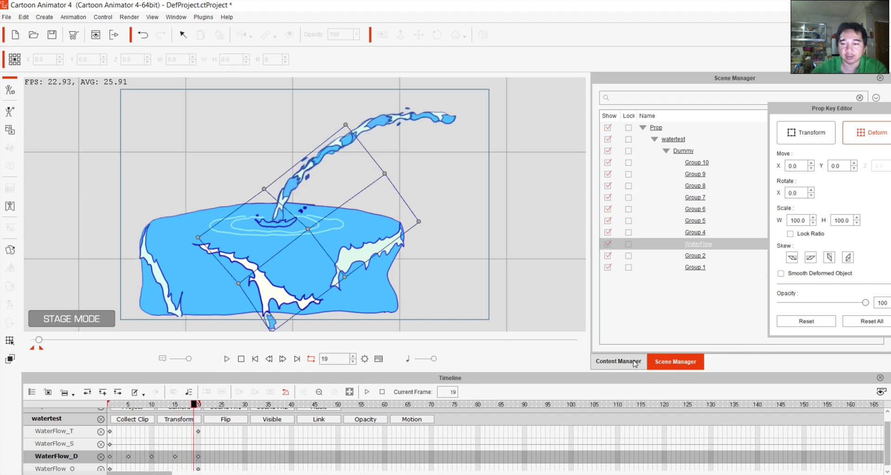
- Identify the Group 2 stream by toggling its visibility, and set its opacity to 0 at frame 1
{"action": "left_click", "coordinate": [608, 257]}
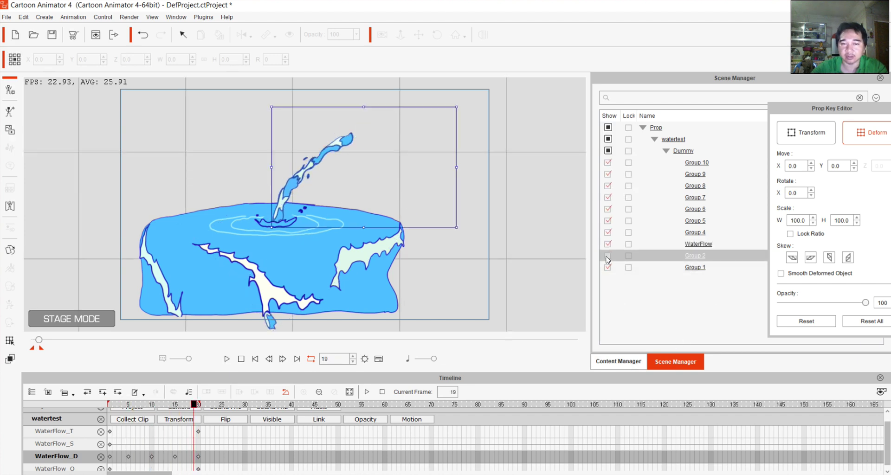
{"action": "left_click", "coordinate": [608, 257]}
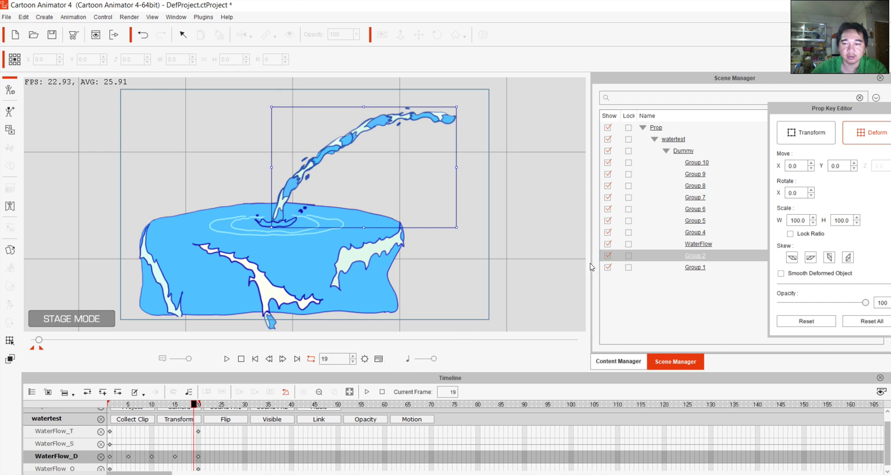
{"action": "left_click_drag", "start_coordinate": [803, 111], "coordinate": [582, 74]}
{"action": "left_click", "coordinate": [240, 359]}
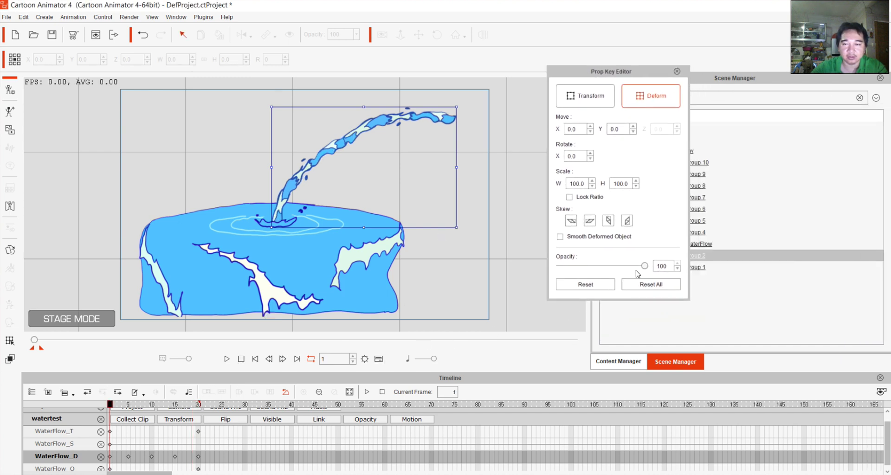
{"action": "left_click_drag", "start_coordinate": [644, 267], "coordinate": [531, 269]}
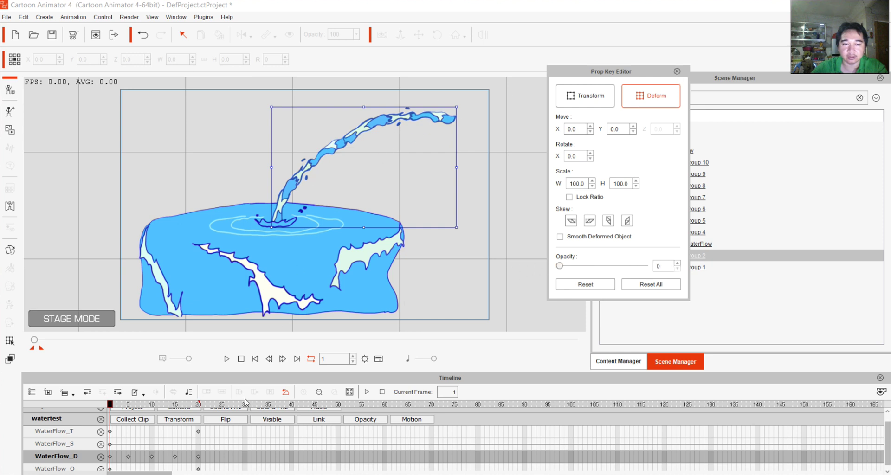
- Play back the loop with the Group 2 stream transparent, and inspect the WaterFlow sprite at frame 20
{"action": "left_click", "coordinate": [226, 358]}
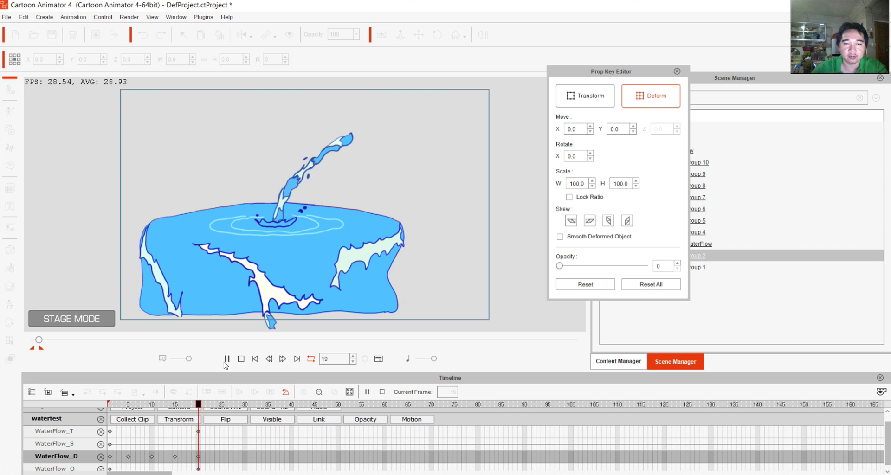
{"action": "left_click", "coordinate": [255, 359]}
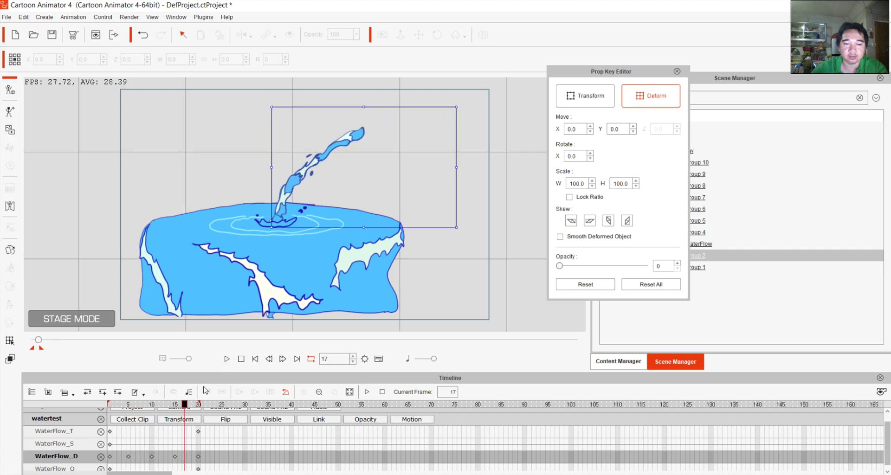
{"action": "left_click_drag", "start_coordinate": [185, 406], "coordinate": [199, 407]}
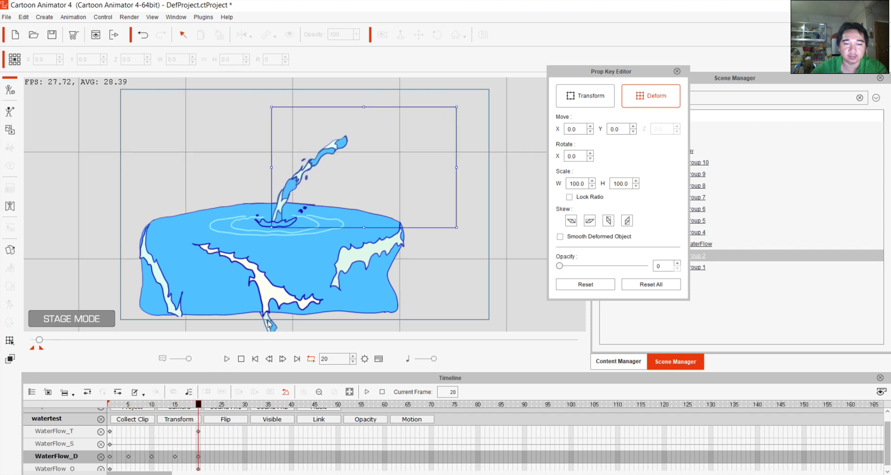
{"action": "mouse_move", "coordinate": [259, 247]}
{"action": "left_mouse_down"}
{"action": "mouse_move", "coordinate": [265, 277]}
{"action": "mouse_move", "coordinate": [276, 245]}
{"action": "left_mouse_up"}
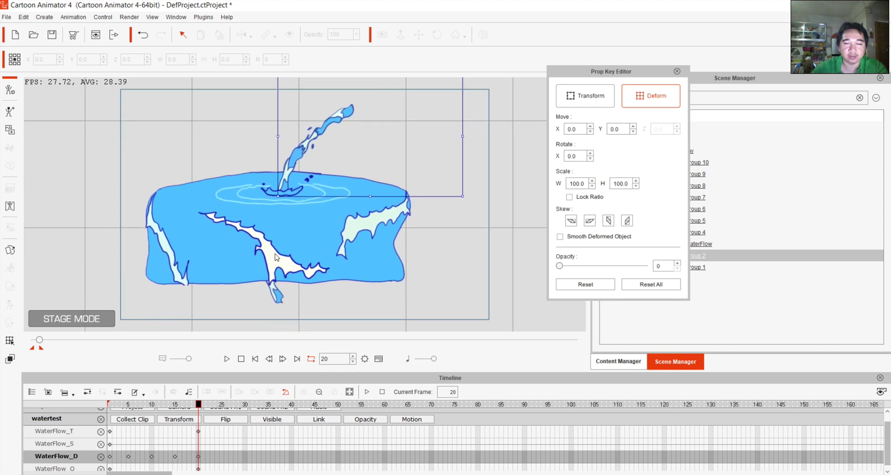
- Reopen the Prop Key Editor, select the Group 5 sprite on the water block, and return to frame 1
{"action": "left_click", "coordinate": [678, 71]}
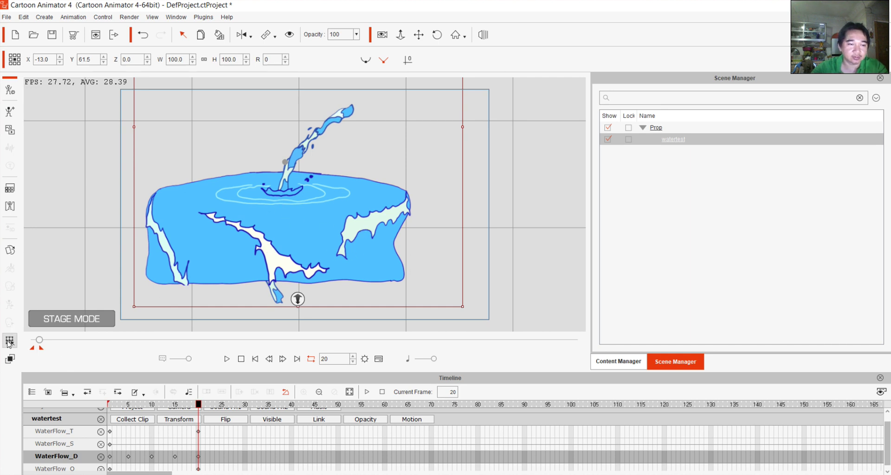
{"action": "left_click", "coordinate": [353, 228]}
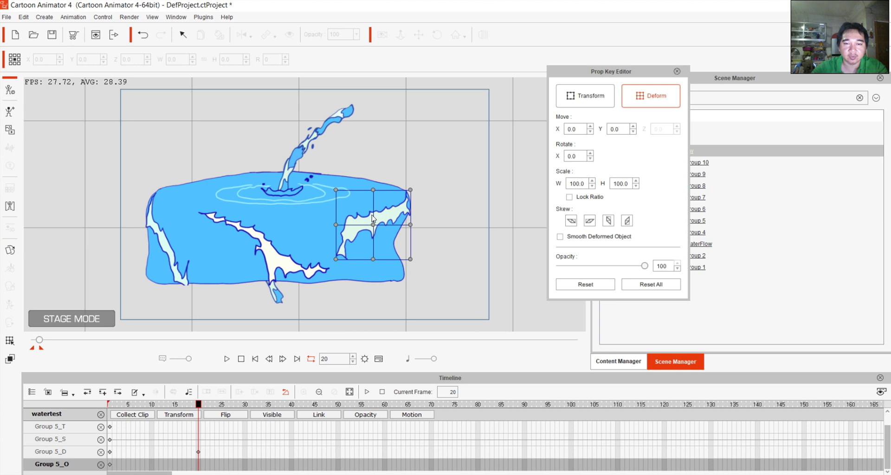
{"action": "left_click", "coordinate": [242, 360]}
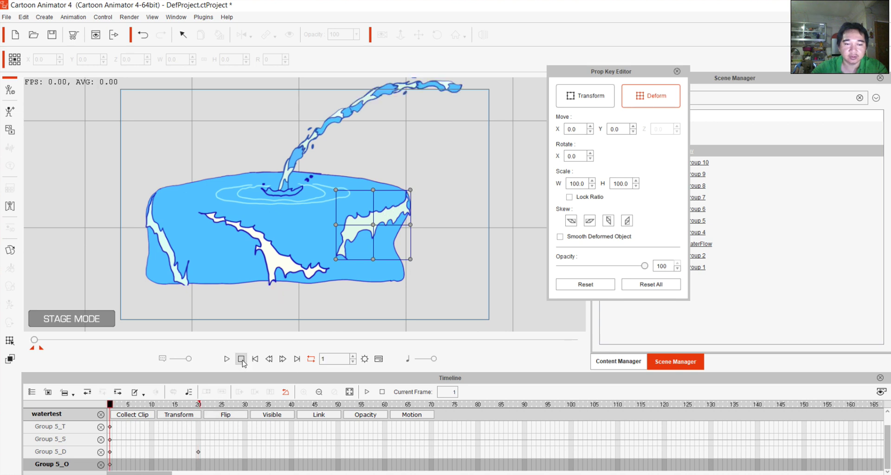
- Reset the Group 5 sprite's keys at frames 1 and 20, and move it below the water block to about Y -98.1 at frame 20
{"action": "left_click", "coordinate": [646, 286]}
{"action": "left_click", "coordinate": [198, 430]}
{"action": "left_click", "coordinate": [636, 285]}
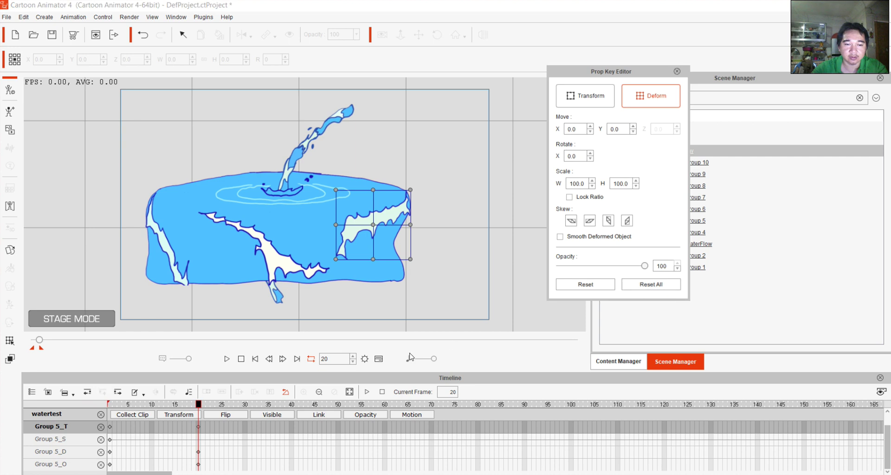
{"action": "left_click", "coordinate": [358, 225]}
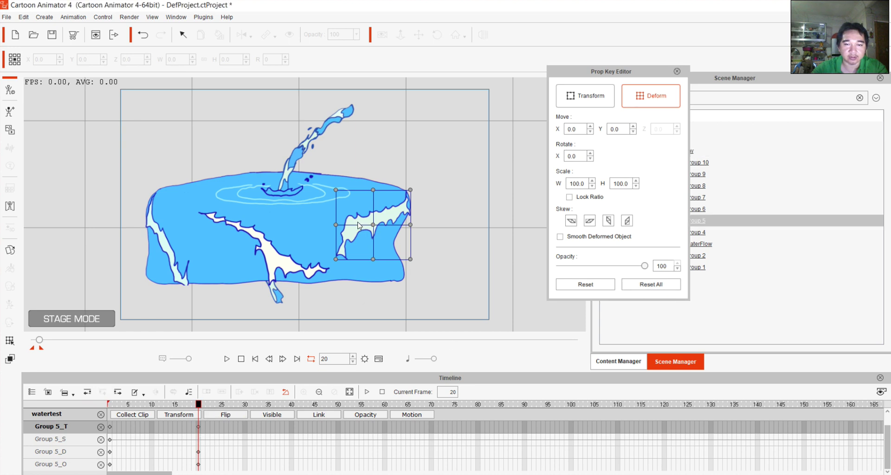
{"action": "left_click", "coordinate": [586, 96]}
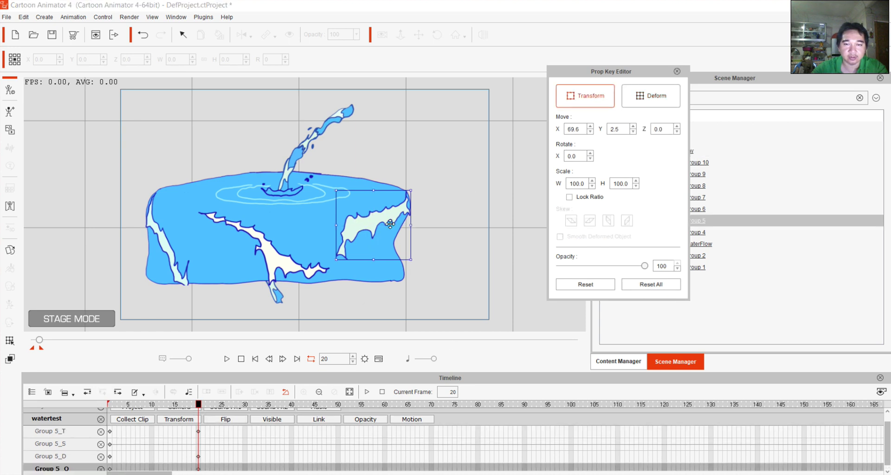
{"action": "left_click_drag", "start_coordinate": [373, 212], "coordinate": [374, 329]}
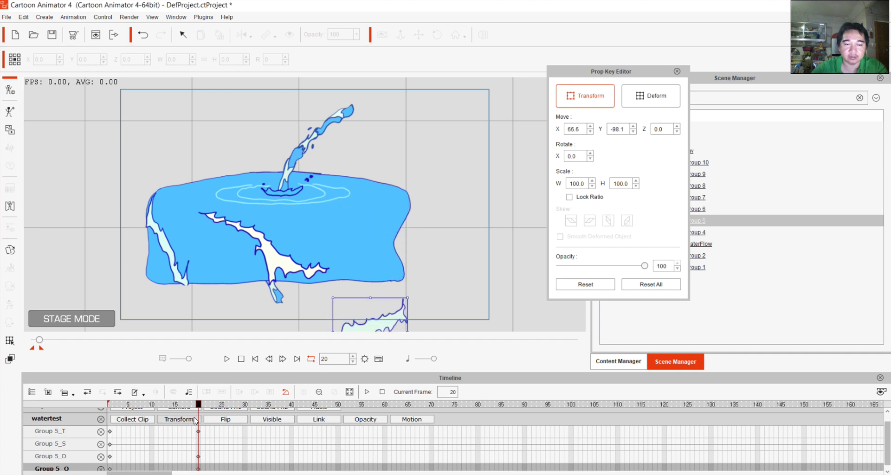
- Deform the upper and side mesh points of the Group 5 sprite at frame 20, and play back its fall
{"action": "left_click", "coordinate": [651, 95]}
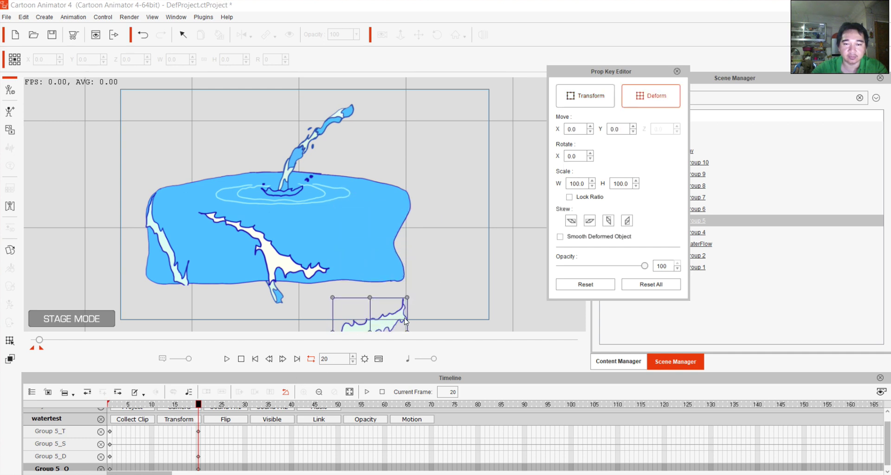
{"action": "left_click_drag", "start_coordinate": [407, 297], "coordinate": [329, 296]}
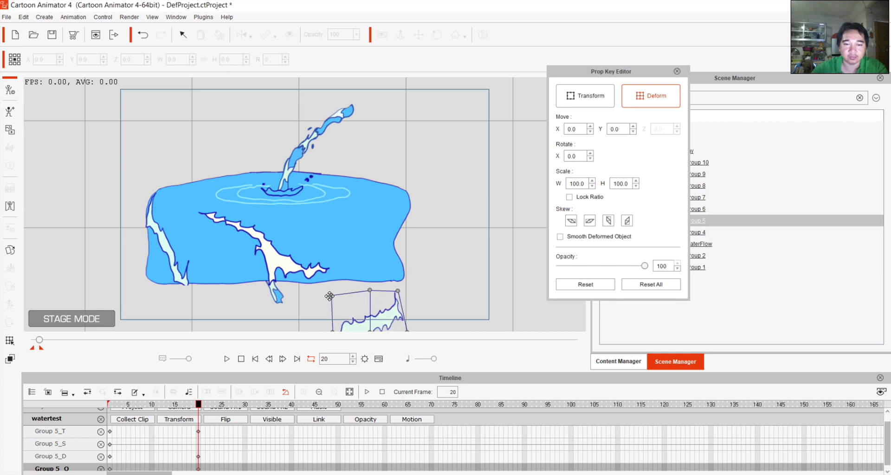
{"action": "left_click_drag", "start_coordinate": [393, 293], "coordinate": [387, 268]}
{"action": "left_click_drag", "start_coordinate": [402, 306], "coordinate": [398, 306]}
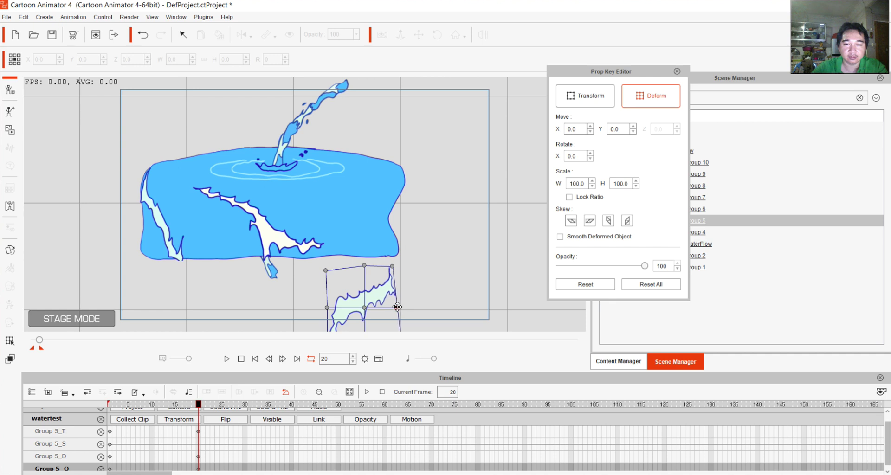
{"action": "left_click", "coordinate": [227, 359]}
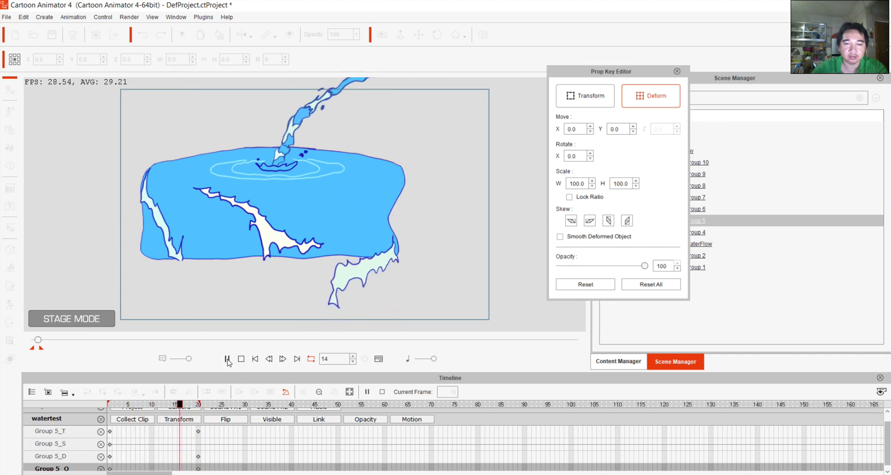
{"action": "left_click", "coordinate": [227, 360]}
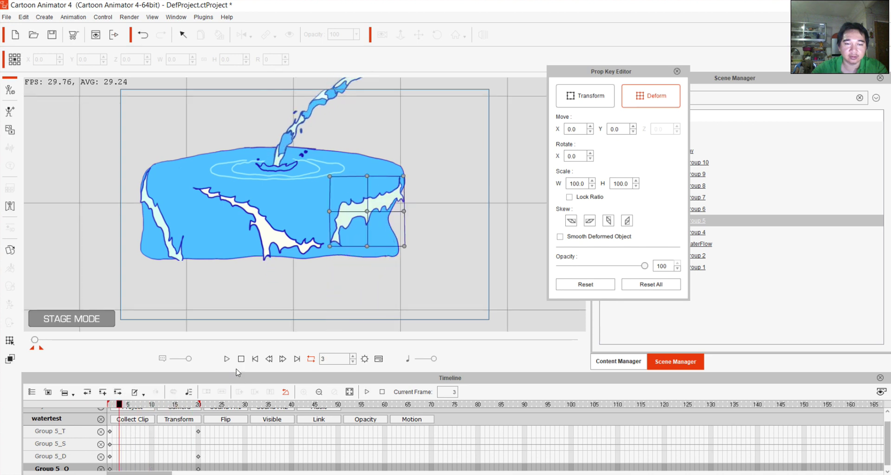
- Key the Group 6 sprite at frame 20 below the water block, at about X -30.6, Y -101.4, and play back the loop
{"action": "left_click", "coordinate": [279, 239]}
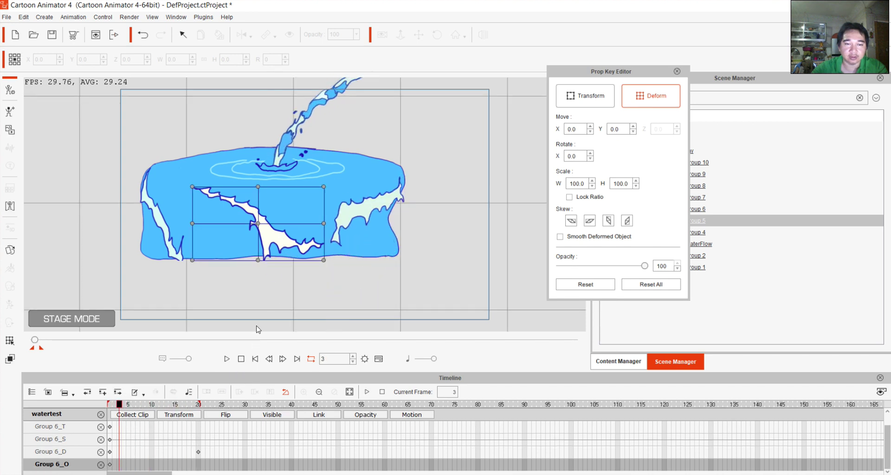
{"action": "left_click", "coordinate": [241, 359]}
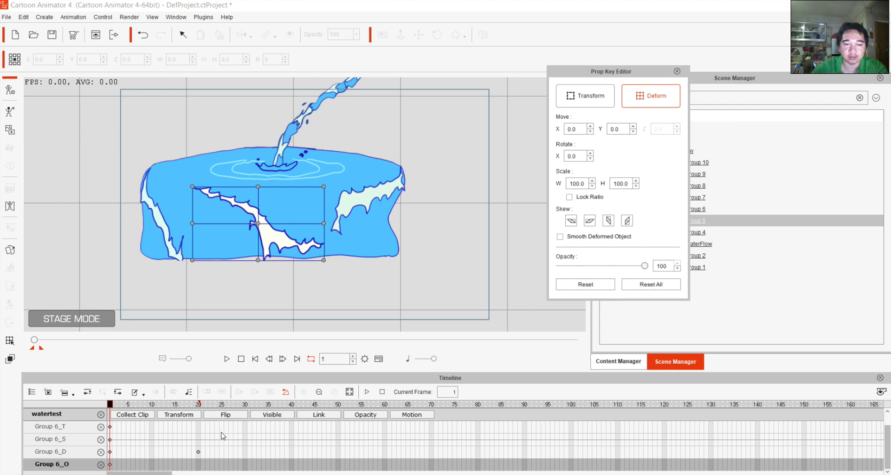
{"action": "left_click", "coordinate": [199, 426]}
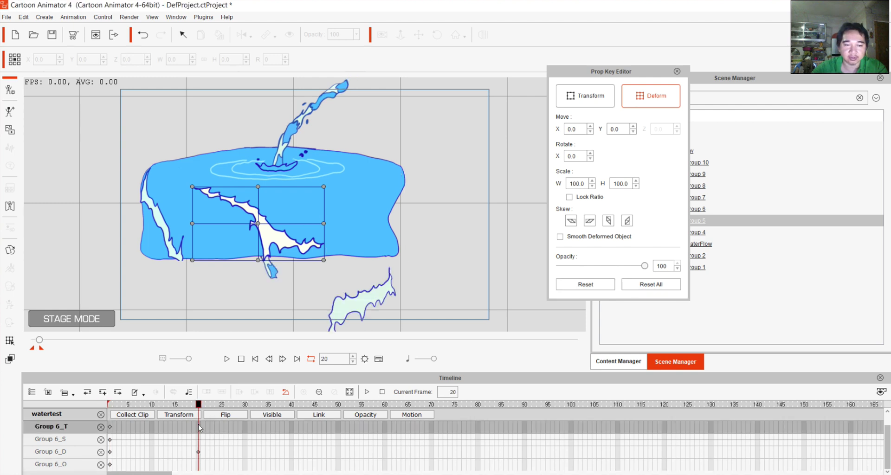
{"action": "left_click", "coordinate": [651, 284]}
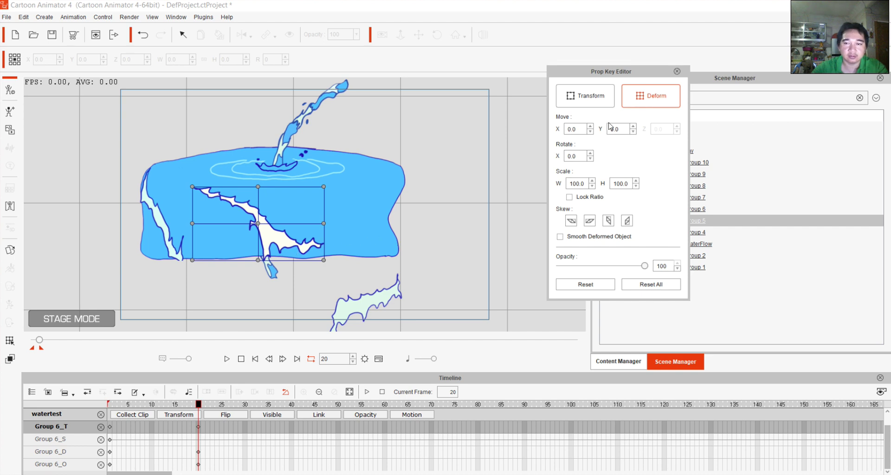
{"action": "left_click", "coordinate": [558, 102]}
{"action": "left_click_drag", "start_coordinate": [272, 240], "coordinate": [276, 296]}
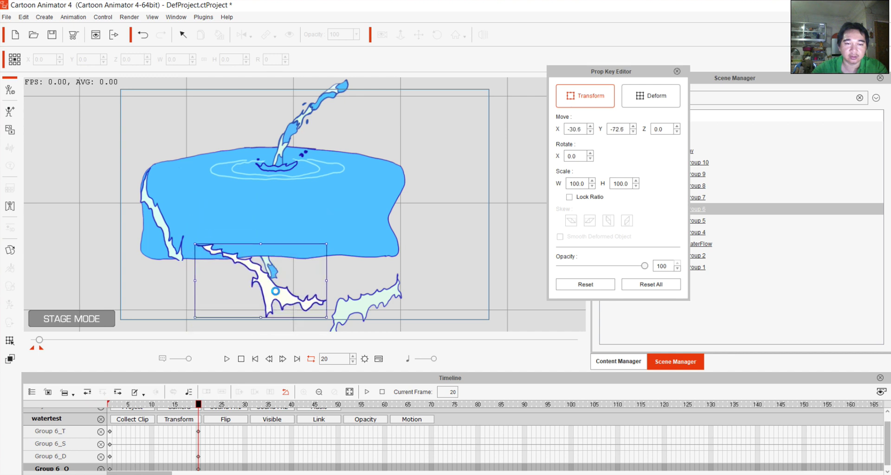
{"action": "left_click", "coordinate": [200, 435]}
{"action": "left_click_drag", "start_coordinate": [270, 288], "coordinate": [270, 319]}
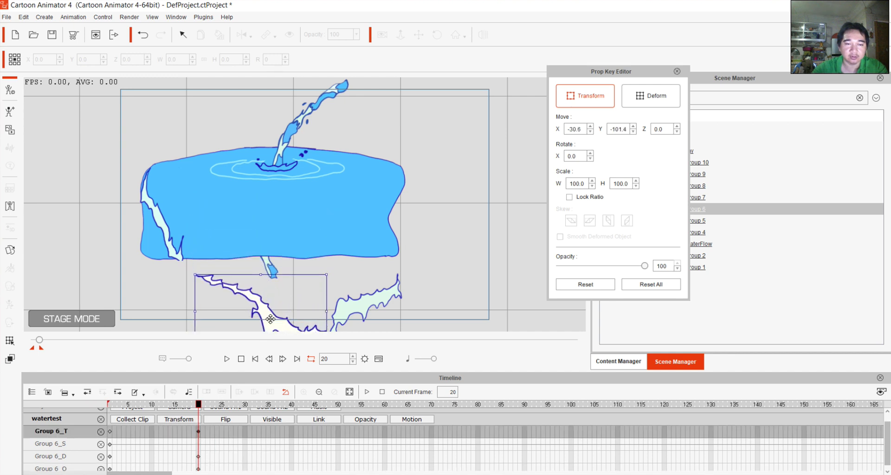
{"action": "left_click", "coordinate": [227, 358]}
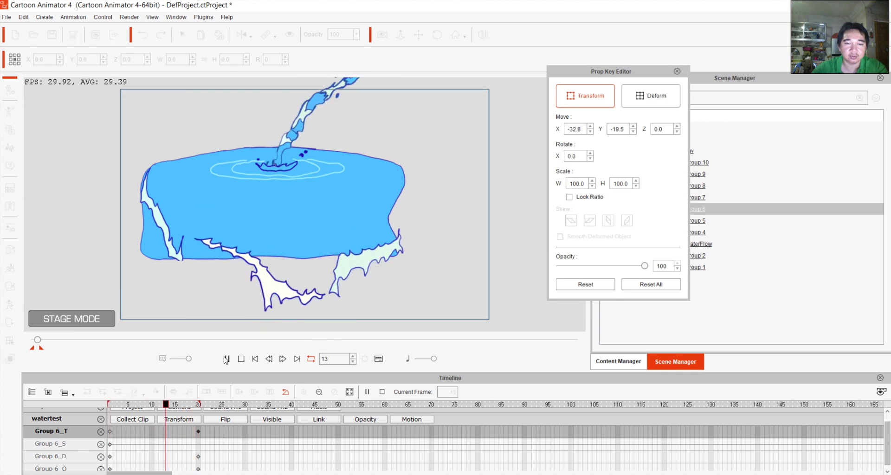
{"action": "left_click", "coordinate": [227, 360]}
- Move the Group 7 sprite below the block to about X -118.2, Y -119.4 at frame 20, and bend it by its deform points
{"action": "left_click", "coordinate": [169, 220]}
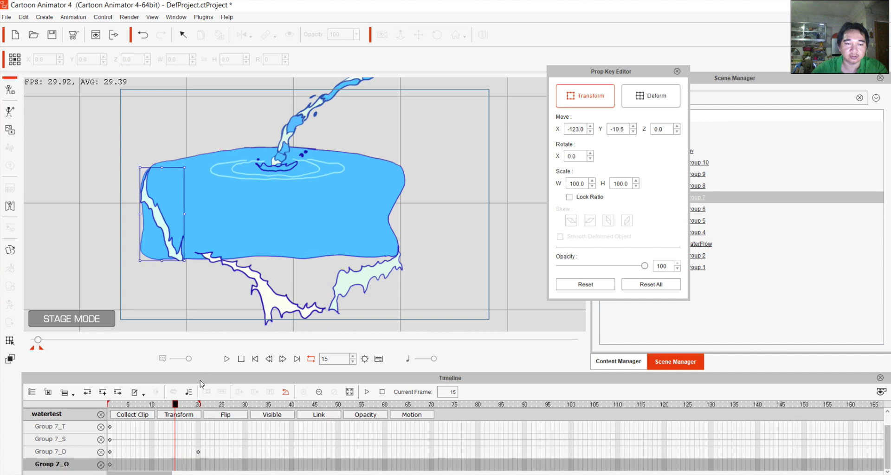
{"action": "left_click", "coordinate": [241, 360]}
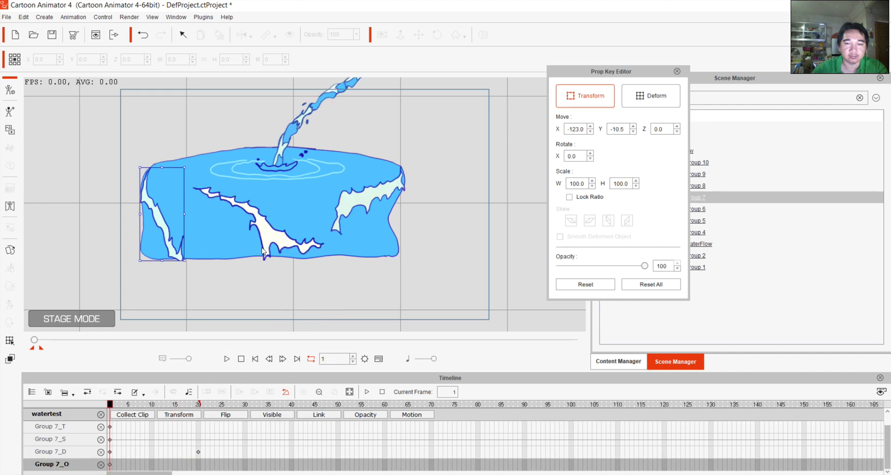
{"action": "left_click", "coordinate": [197, 429]}
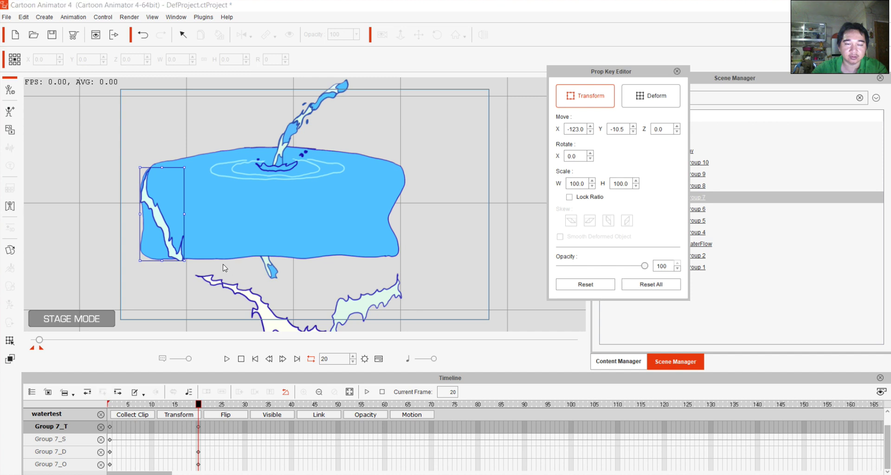
{"action": "left_click_drag", "start_coordinate": [145, 233], "coordinate": [172, 342]}
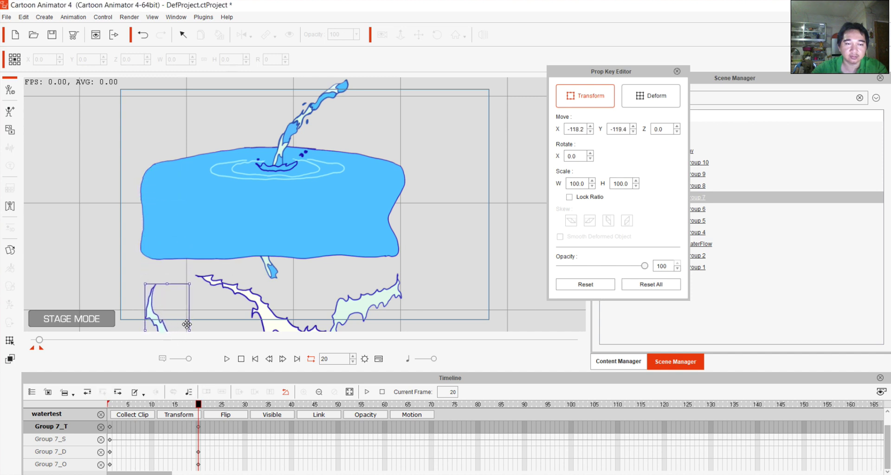
{"action": "left_click", "coordinate": [650, 96]}
{"action": "left_click_drag", "start_coordinate": [187, 282], "coordinate": [179, 294]}
{"action": "left_click_drag", "start_coordinate": [146, 326], "coordinate": [127, 322]}
- Widen the Group 6 sprite at frame 20 by pulling its two middle side deform points outward, and play back the result
{"action": "left_click", "coordinate": [268, 318]}
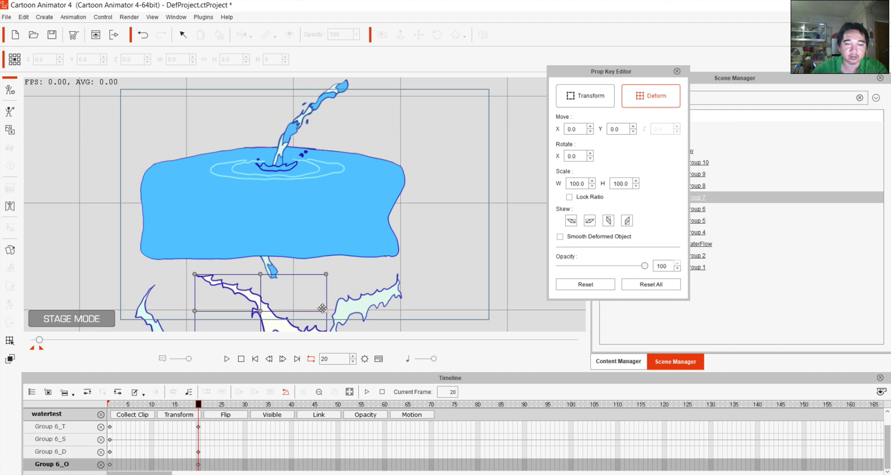
{"action": "left_click_drag", "start_coordinate": [325, 310], "coordinate": [355, 299]}
{"action": "left_click_drag", "start_coordinate": [195, 310], "coordinate": [177, 305]}
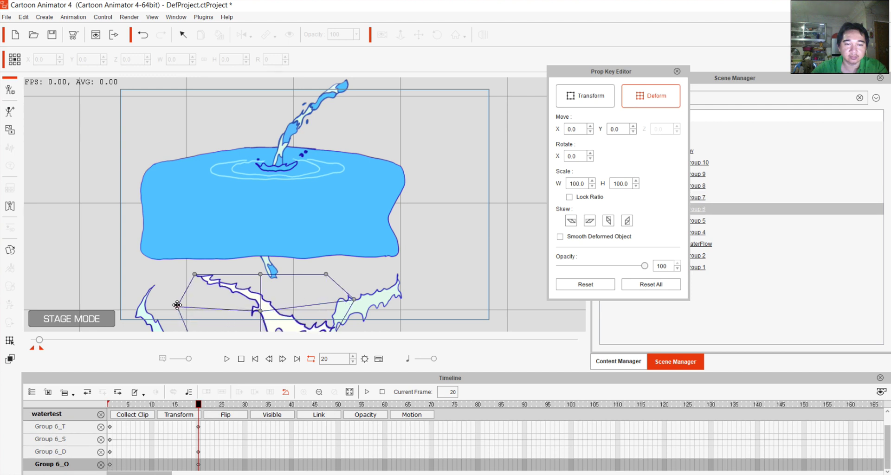
{"action": "left_click", "coordinate": [224, 359]}
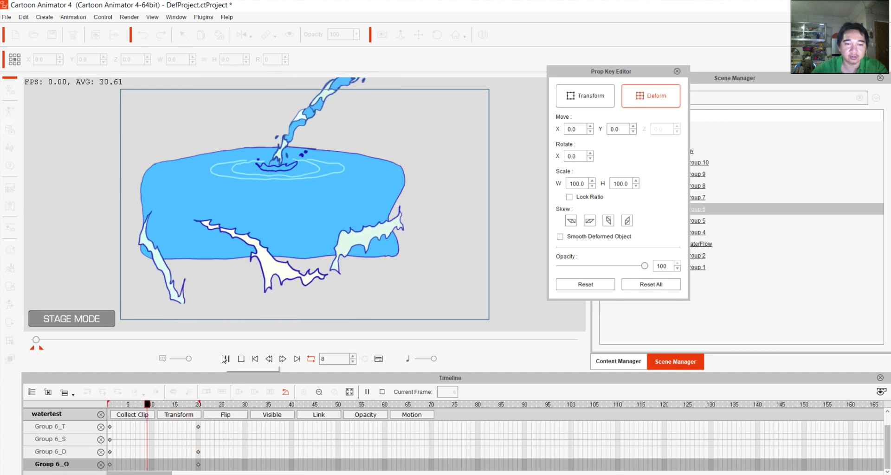
- Raise the upper middle deform point of the Group 6 sprite at frame 14, and play back the loop
{"action": "left_click_drag", "start_coordinate": [260, 246], "coordinate": [265, 228]}
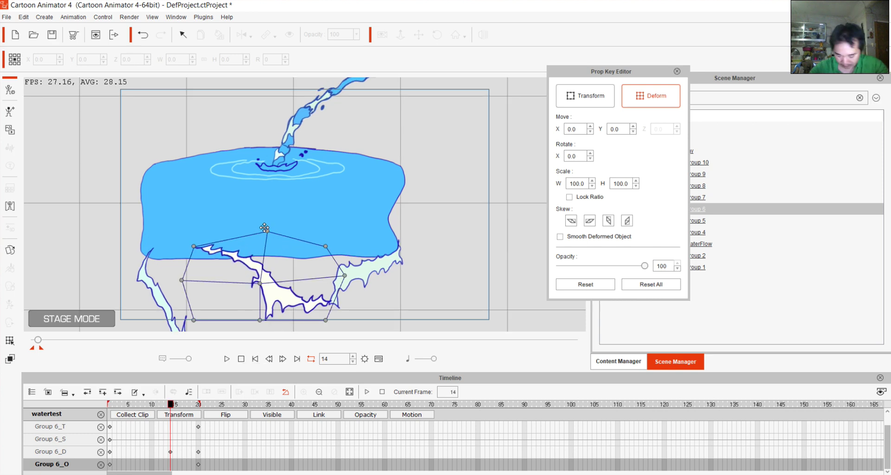
{"action": "left_click", "coordinate": [226, 358]}
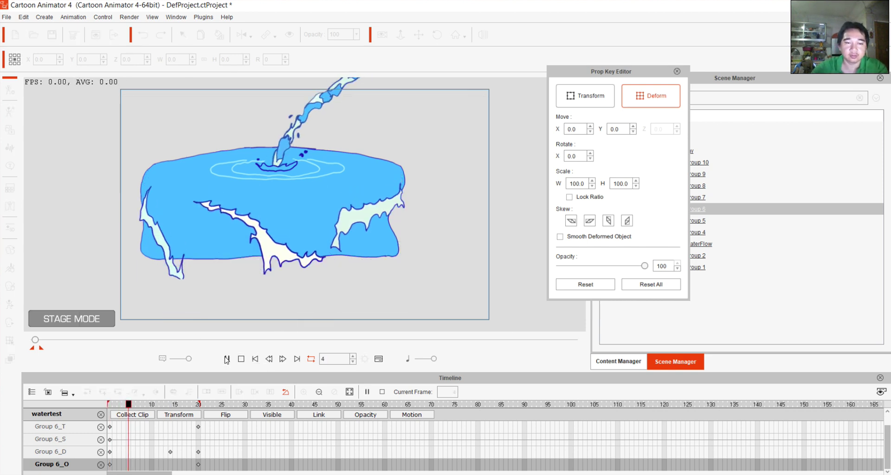
{"action": "left_click", "coordinate": [226, 359]}
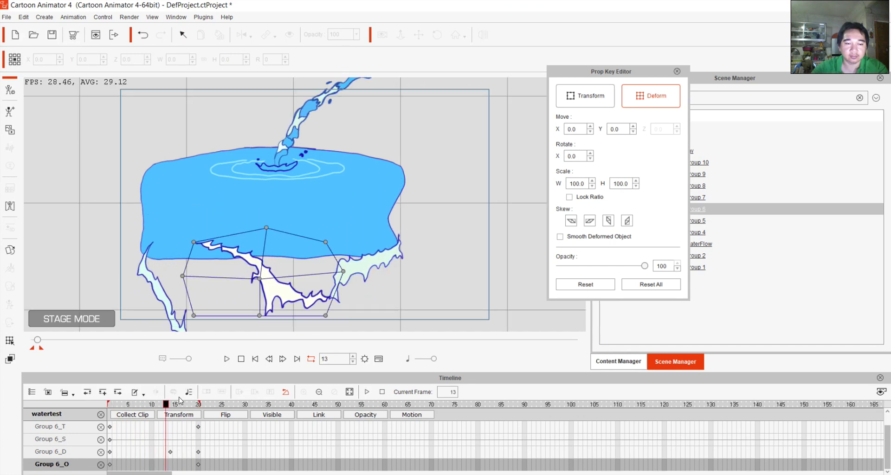
- Deform the Group 6 sprite at frame 1 by shifting its upper middle, center, side and lower corner mesh points
{"action": "left_click_drag", "start_coordinate": [167, 405], "coordinate": [111, 406]}
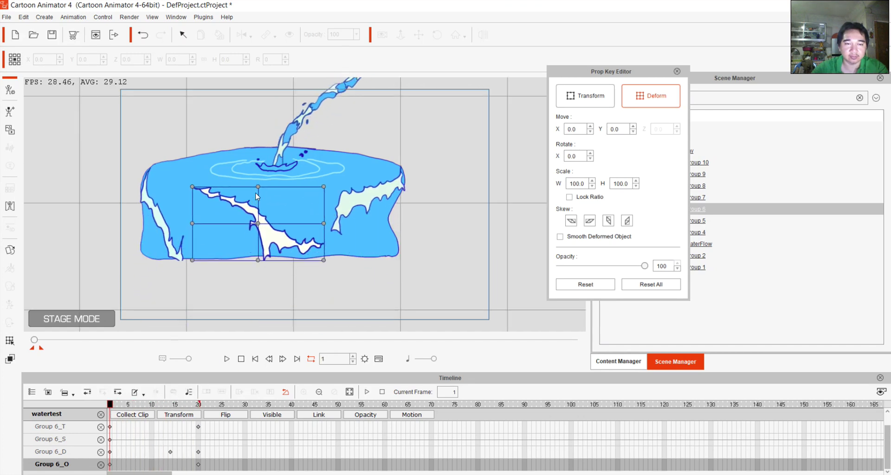
{"action": "left_click_drag", "start_coordinate": [255, 185], "coordinate": [283, 185]}
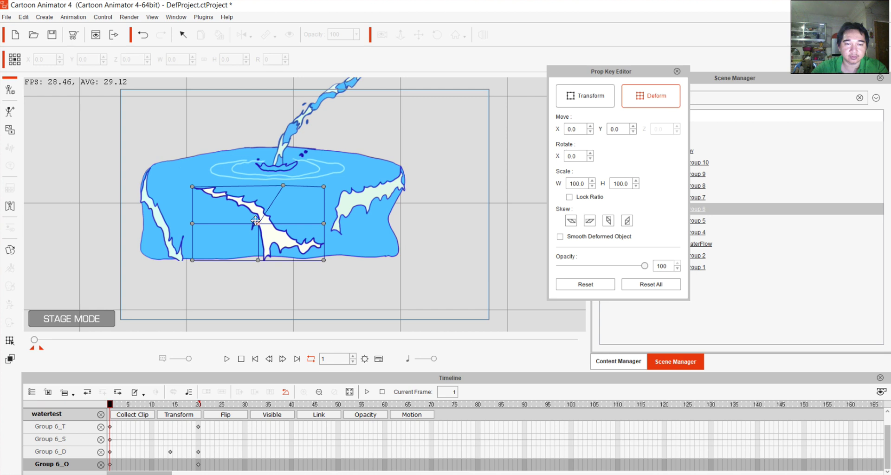
{"action": "left_click_drag", "start_coordinate": [256, 221], "coordinate": [225, 226]}
{"action": "left_click_drag", "start_coordinate": [323, 222], "coordinate": [319, 204]}
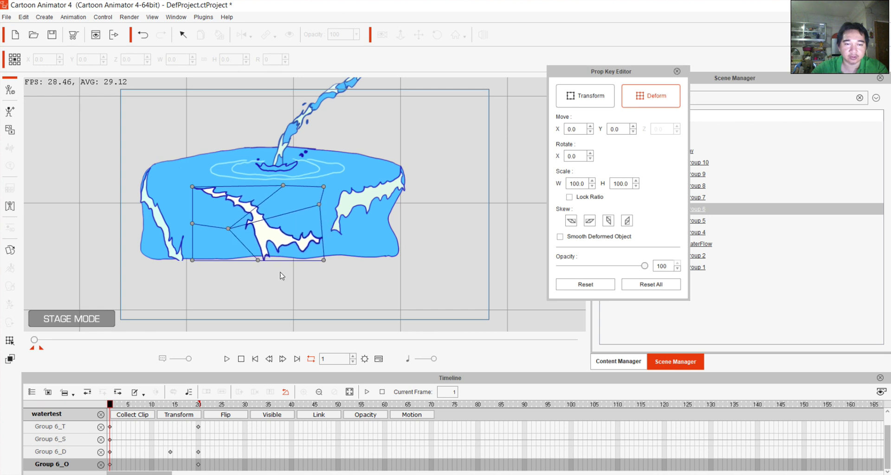
{"action": "left_click_drag", "start_coordinate": [192, 224], "coordinate": [202, 216]}
{"action": "left_click_drag", "start_coordinate": [192, 260], "coordinate": [247, 251]}
- Adjust the upper middle, middle side and lower corner deform points of the Group 6 sprite at frame 7
{"action": "left_click", "coordinate": [136, 444]}
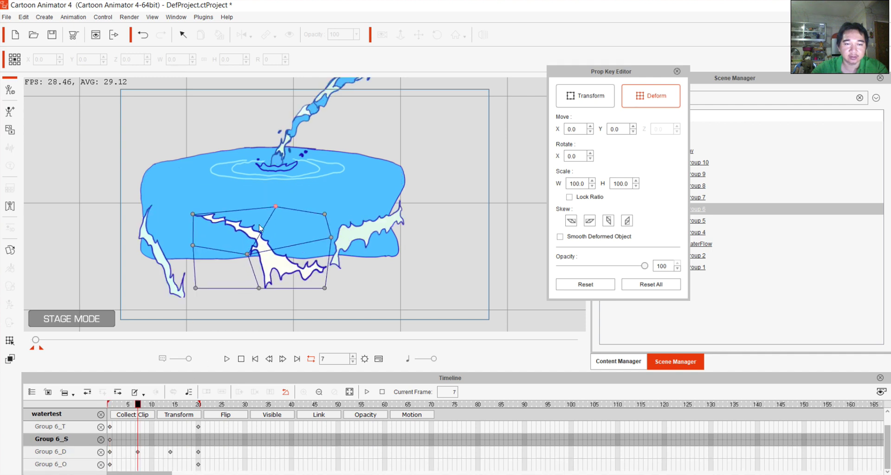
{"action": "left_click_drag", "start_coordinate": [276, 201], "coordinate": [265, 204]}
{"action": "left_click_drag", "start_coordinate": [193, 246], "coordinate": [204, 253]}
{"action": "left_click_drag", "start_coordinate": [196, 288], "coordinate": [200, 287]}
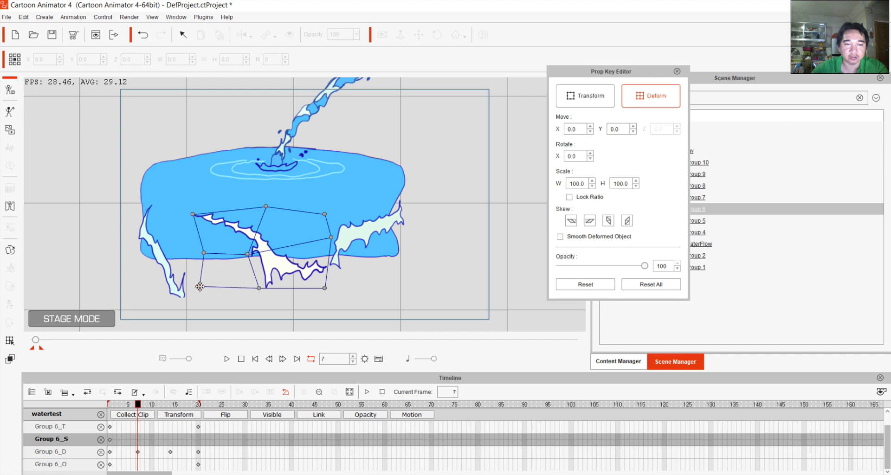
- Play back the loop, stop it at frame 1, and select the Group 4 water block
{"action": "left_click", "coordinate": [227, 359]}
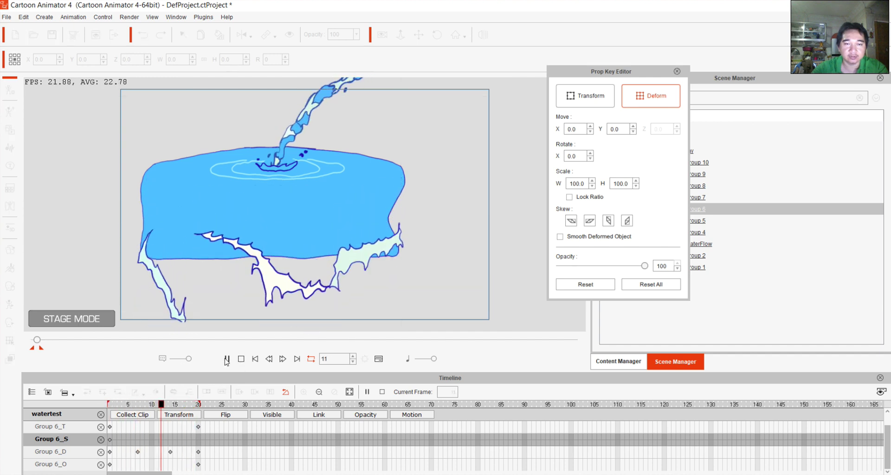
{"action": "left_click", "coordinate": [227, 359]}
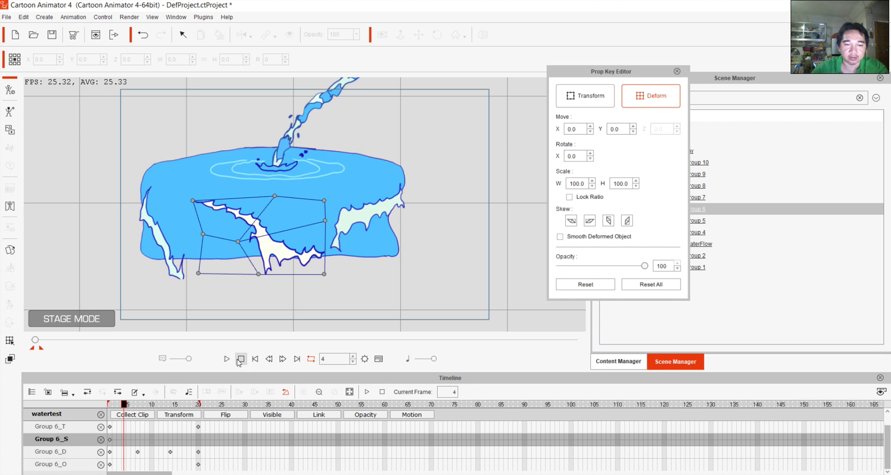
{"action": "left_click", "coordinate": [240, 359]}
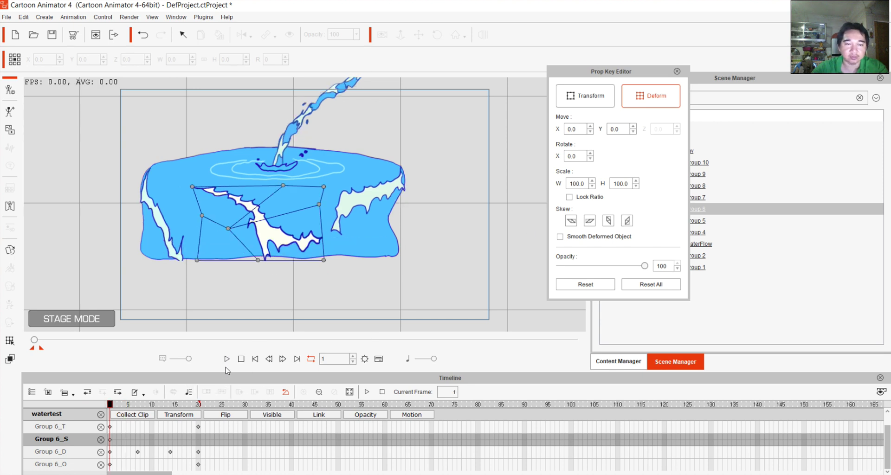
{"action": "left_click", "coordinate": [249, 176]}
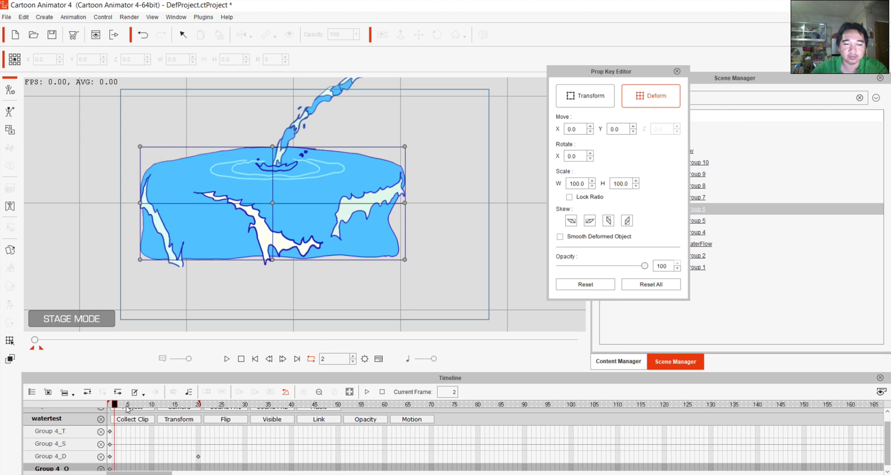
- Key the Group 4 water block's default state at frames 1 and 20 using Reset All
{"action": "left_click", "coordinate": [648, 286]}
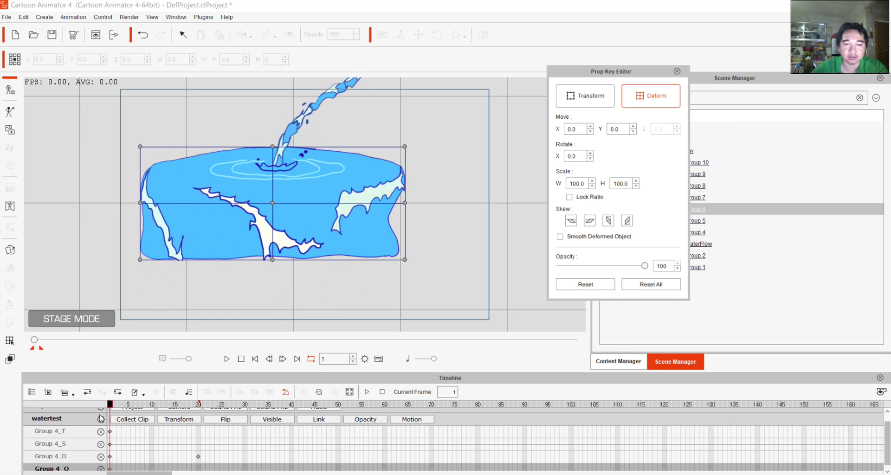
{"action": "left_click_drag", "start_coordinate": [109, 405], "coordinate": [199, 414]}
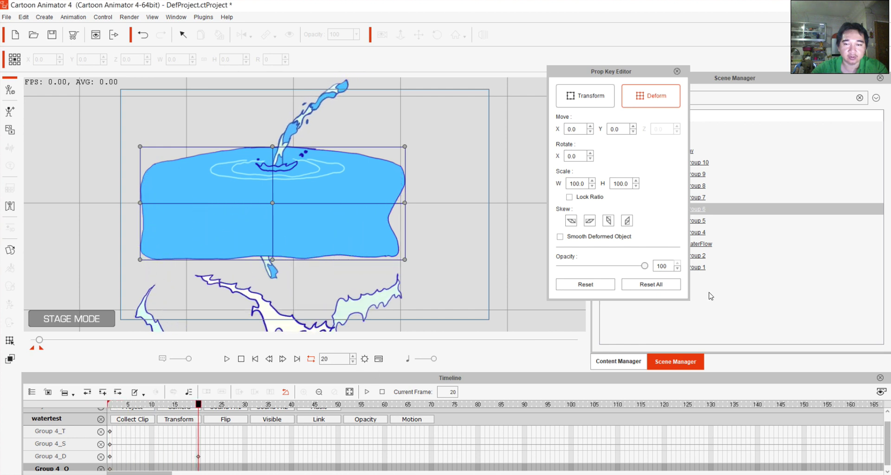
{"action": "left_click", "coordinate": [652, 285]}
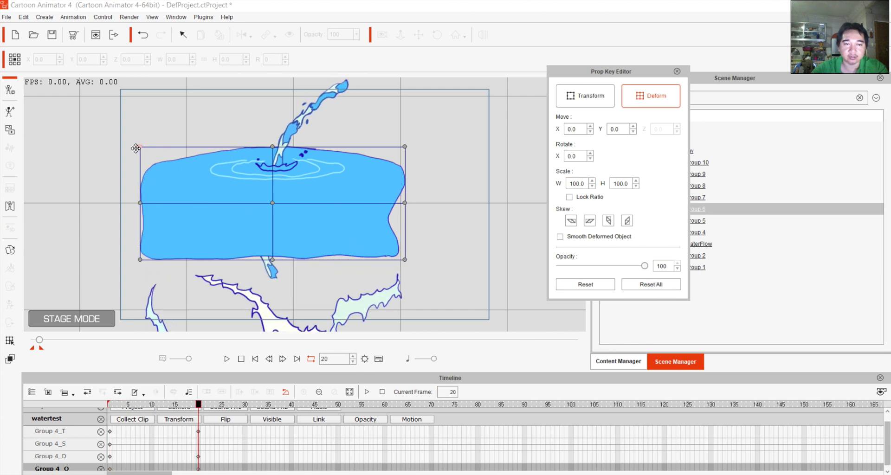
- Deform the Group 4 water block at frame 20 by shifting its upper corner, right side, lower right corner and lower middle mesh points
{"action": "left_click_drag", "start_coordinate": [140, 147], "coordinate": [141, 145]}
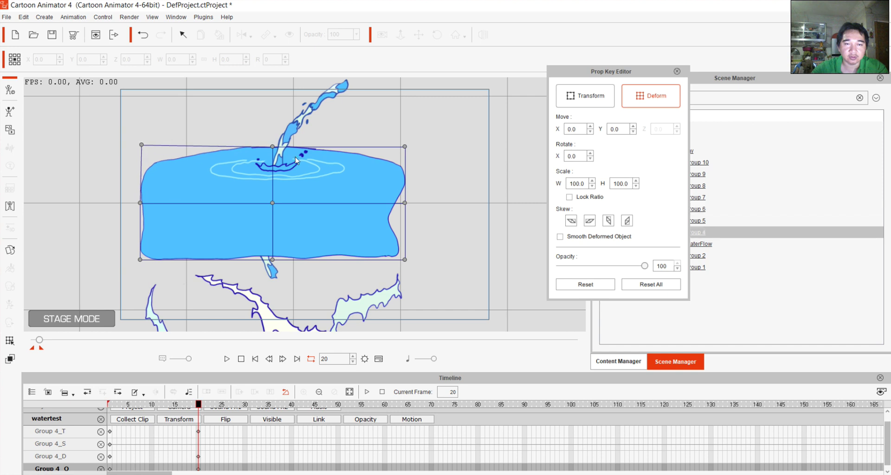
{"action": "left_click_drag", "start_coordinate": [405, 145], "coordinate": [395, 146]}
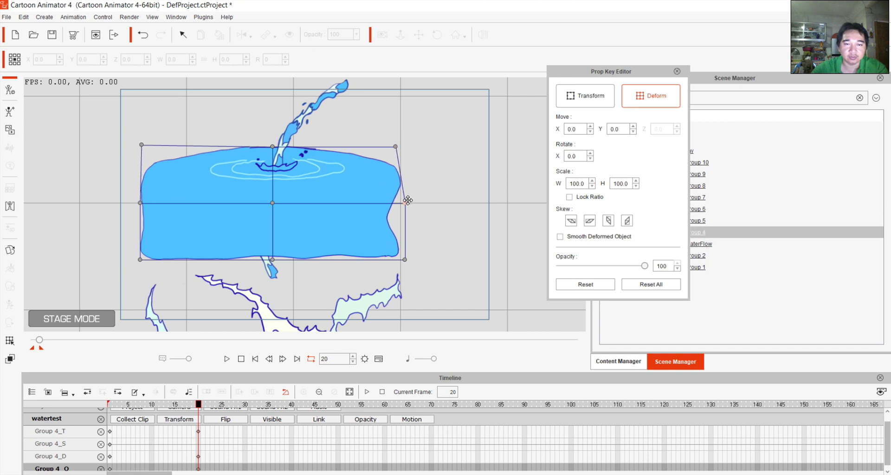
{"action": "left_click_drag", "start_coordinate": [408, 200], "coordinate": [400, 199]}
{"action": "left_click_drag", "start_coordinate": [403, 256], "coordinate": [403, 259]}
{"action": "left_click_drag", "start_coordinate": [274, 260], "coordinate": [273, 256]}
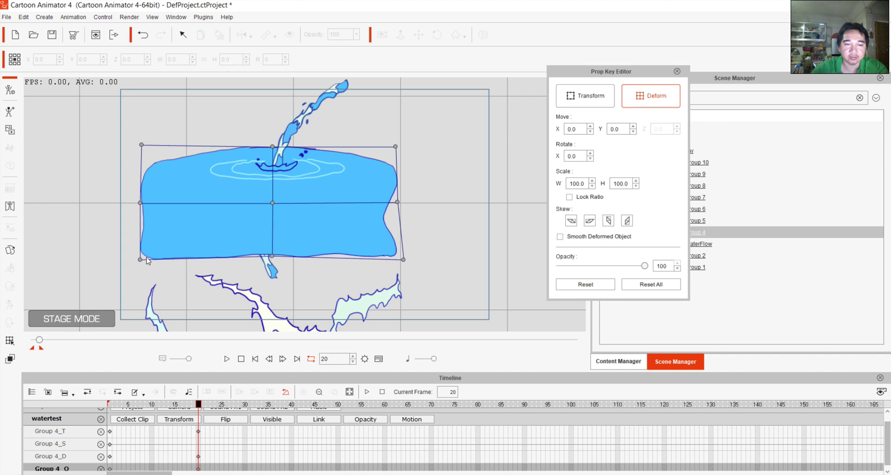
- Deform the water block at frame 10 by adjusting its upper corners, right side and lower edge mesh points, and play back the loop
{"action": "left_click", "coordinate": [153, 437]}
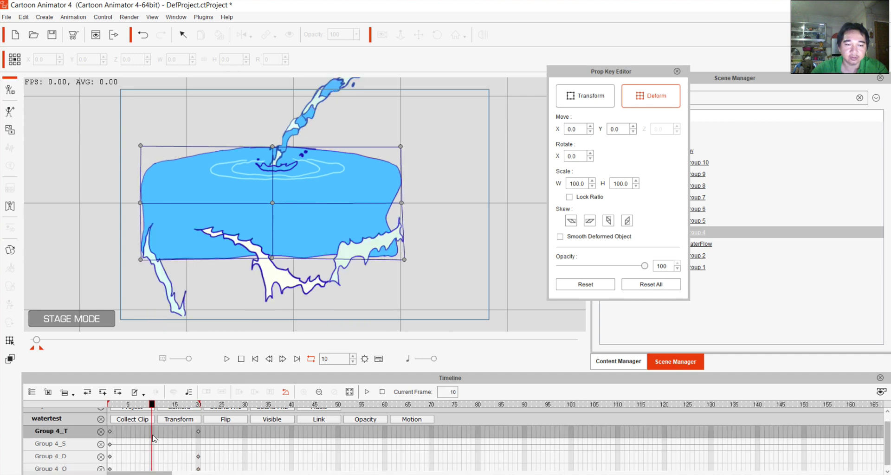
{"action": "left_click_drag", "start_coordinate": [138, 145], "coordinate": [140, 146]}
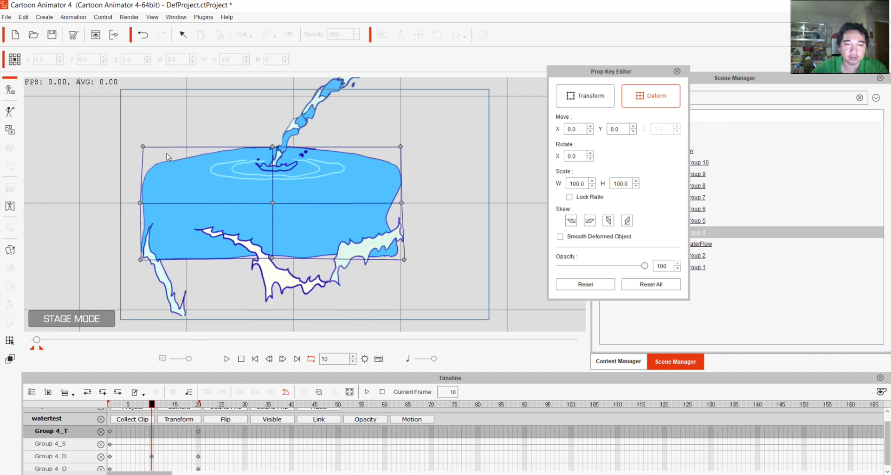
{"action": "left_click_drag", "start_coordinate": [399, 146], "coordinate": [400, 148]}
{"action": "left_click_drag", "start_coordinate": [401, 203], "coordinate": [403, 211]}
{"action": "left_click_drag", "start_coordinate": [404, 259], "coordinate": [396, 266]}
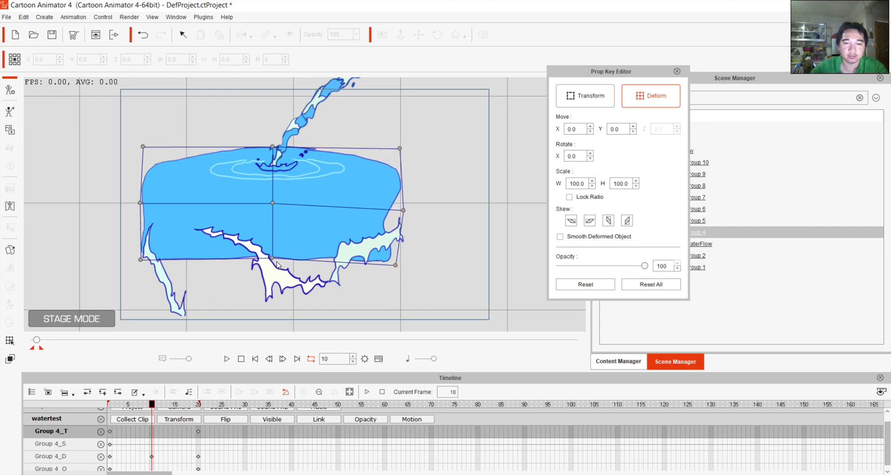
{"action": "left_click_drag", "start_coordinate": [272, 258], "coordinate": [267, 274]}
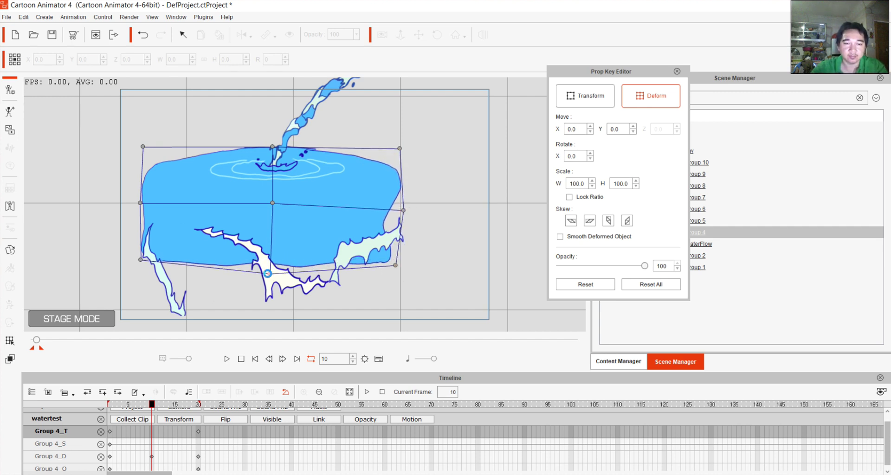
{"action": "left_click", "coordinate": [179, 439]}
{"action": "left_click", "coordinate": [110, 447]}
{"action": "key", "text": "space"}
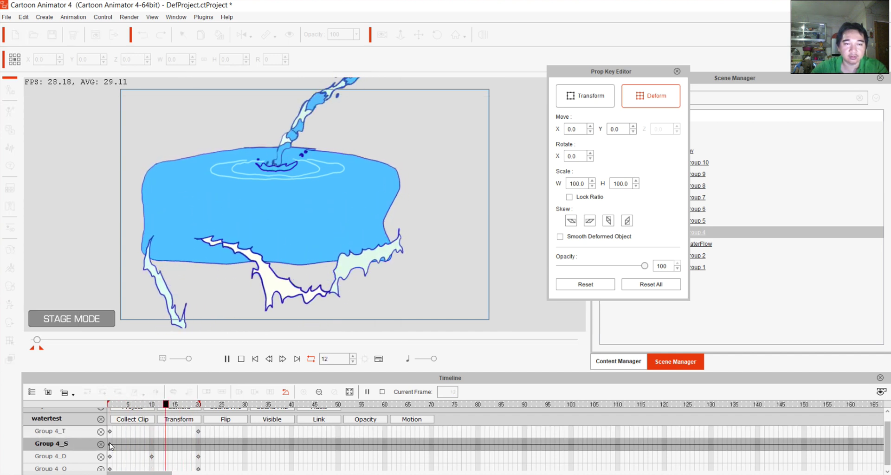
{"action": "key", "text": "space"}
- Deform the water block at frame 14 by nudging its upper, left side and lower mesh points inward, and play back the loop
{"action": "left_click", "coordinate": [172, 457]}
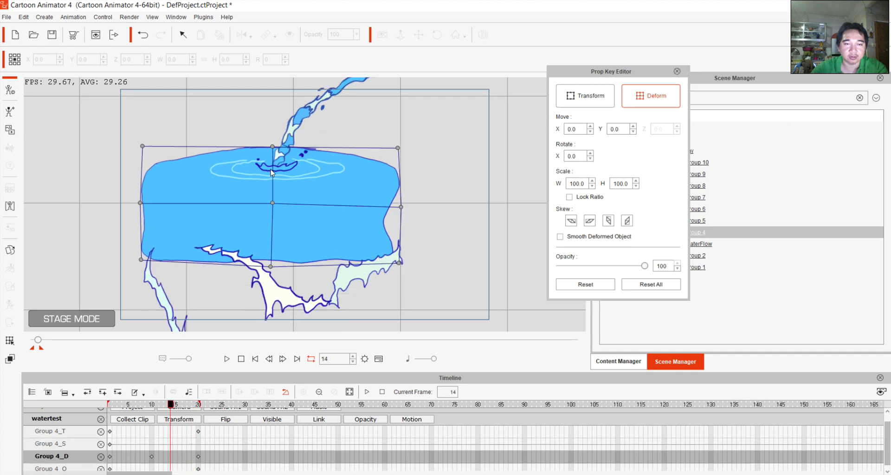
{"action": "left_click_drag", "start_coordinate": [269, 146], "coordinate": [270, 149]}
{"action": "left_click_drag", "start_coordinate": [398, 145], "coordinate": [395, 149]}
{"action": "left_click_drag", "start_coordinate": [143, 145], "coordinate": [146, 148]}
{"action": "left_click_drag", "start_coordinate": [138, 202], "coordinate": [146, 203]}
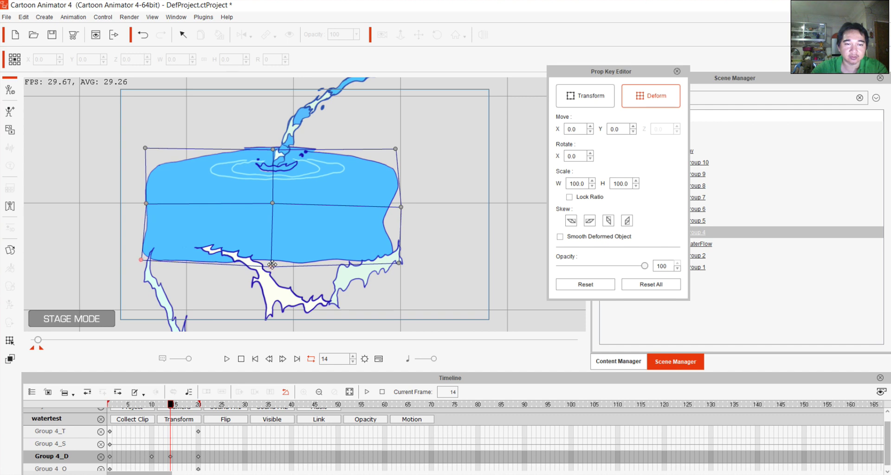
{"action": "left_click_drag", "start_coordinate": [273, 264], "coordinate": [273, 260]}
{"action": "left_click_drag", "start_coordinate": [399, 264], "coordinate": [396, 260]}
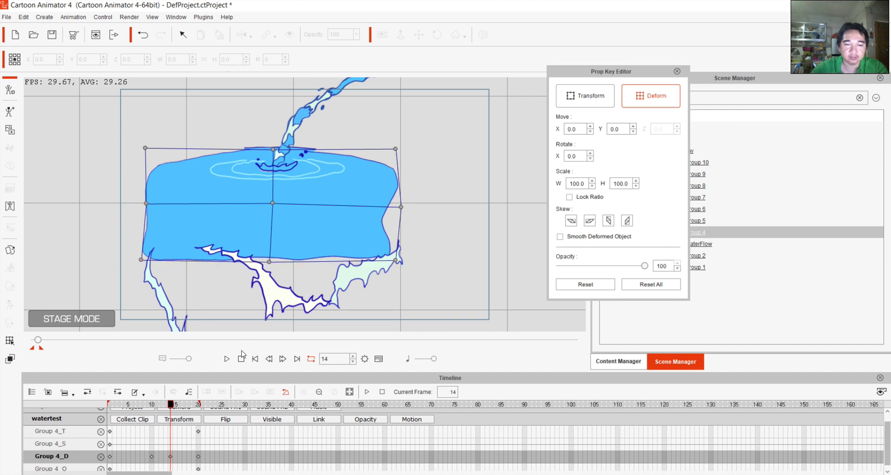
{"action": "left_click", "coordinate": [242, 359]}
{"action": "left_click", "coordinate": [228, 358]}
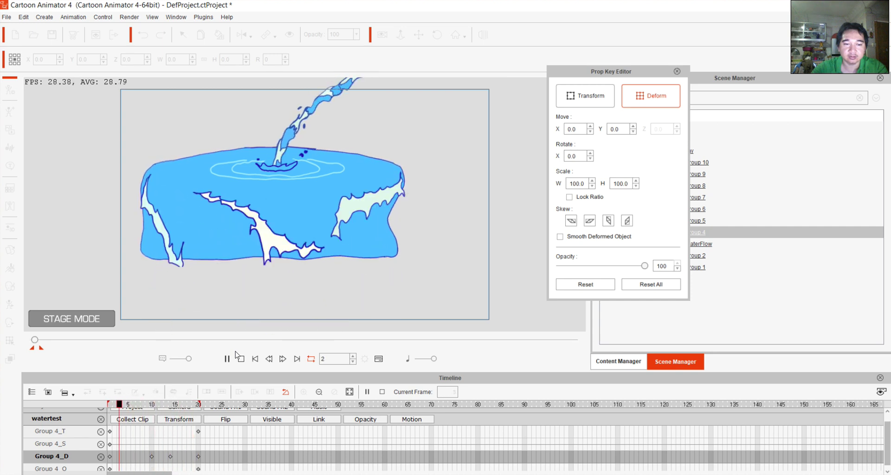
{"action": "key", "text": "space"}
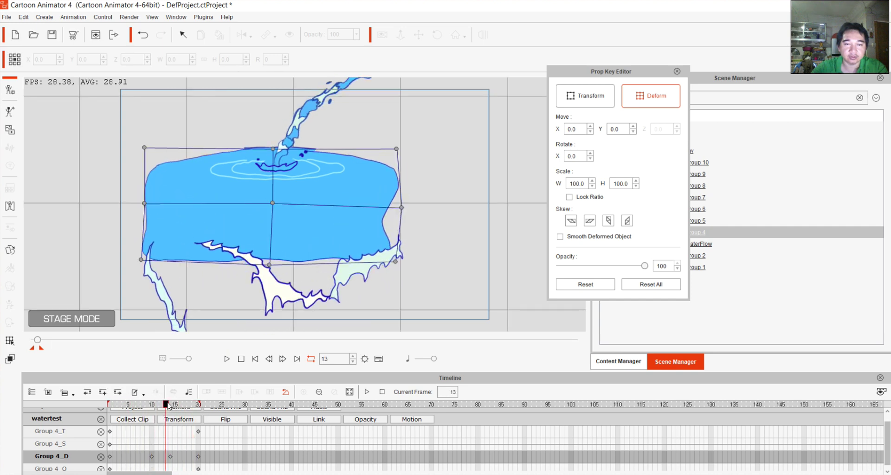
- Pull the water block's right middle deform point well outward at frames 5 and 10
{"action": "left_click_drag", "start_coordinate": [168, 407], "coordinate": [128, 407]}
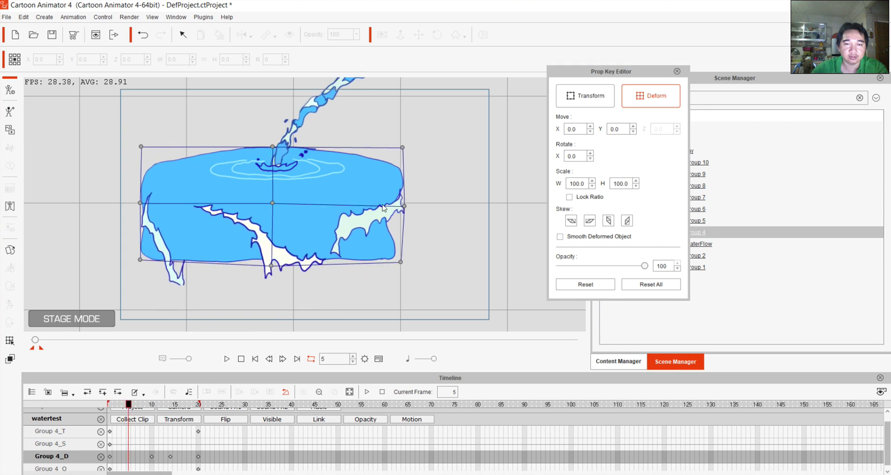
{"action": "left_click_drag", "start_coordinate": [405, 207], "coordinate": [448, 209]}
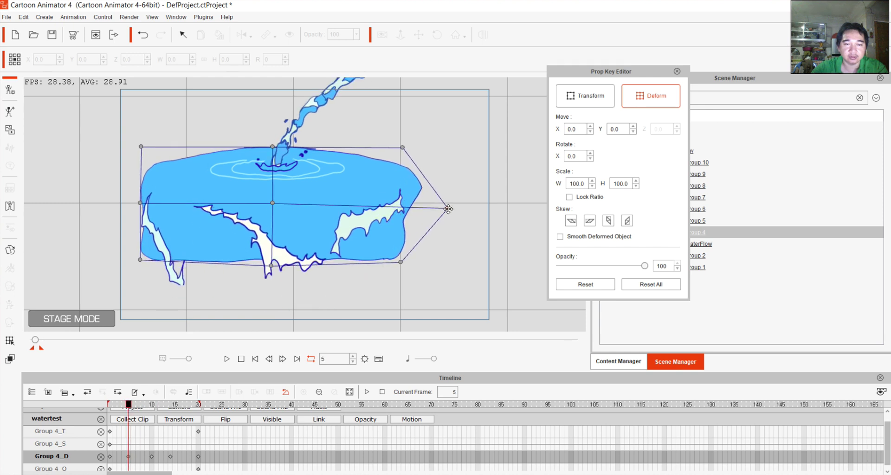
{"action": "left_click_drag", "start_coordinate": [132, 407], "coordinate": [151, 410]}
{"action": "left_click_drag", "start_coordinate": [404, 210], "coordinate": [459, 214]}
{"action": "left_click_drag", "start_coordinate": [153, 407], "coordinate": [135, 408]}
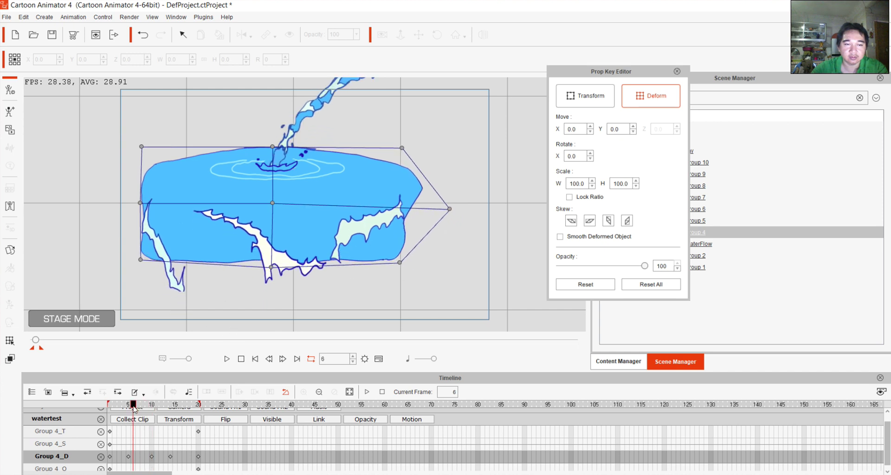
{"action": "left_click_drag", "start_coordinate": [140, 203], "coordinate": [120, 203]}
{"action": "key", "text": "ctrl+z"}
- Pull the water block's left middle deform point outward at frame 5 and its lower right corner point outward at frame 14
{"action": "left_click", "coordinate": [129, 456]}
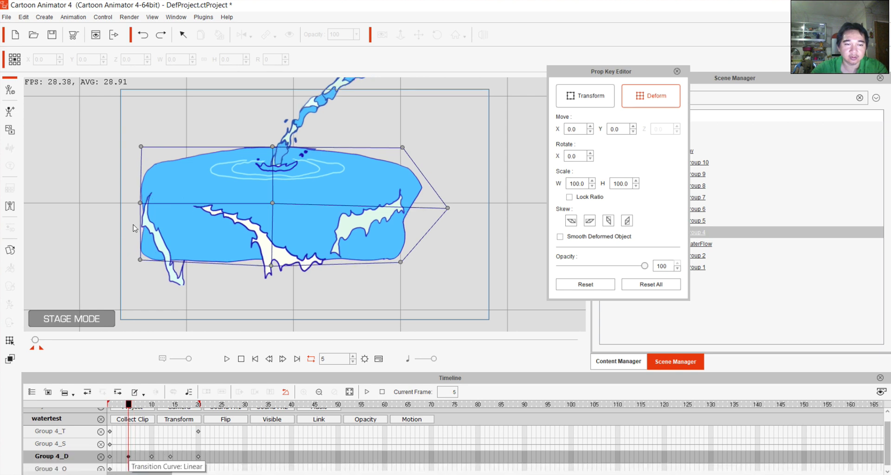
{"action": "left_click_drag", "start_coordinate": [139, 204], "coordinate": [121, 203]}
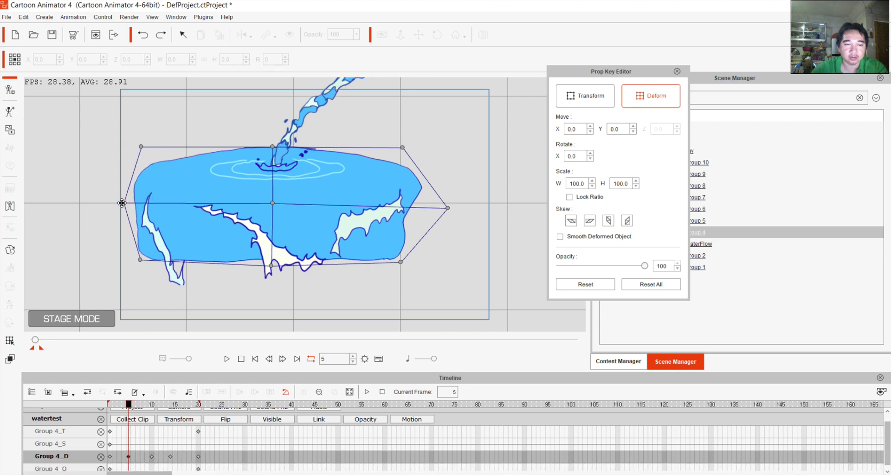
{"action": "left_click", "coordinate": [152, 458]}
{"action": "left_click", "coordinate": [171, 458]}
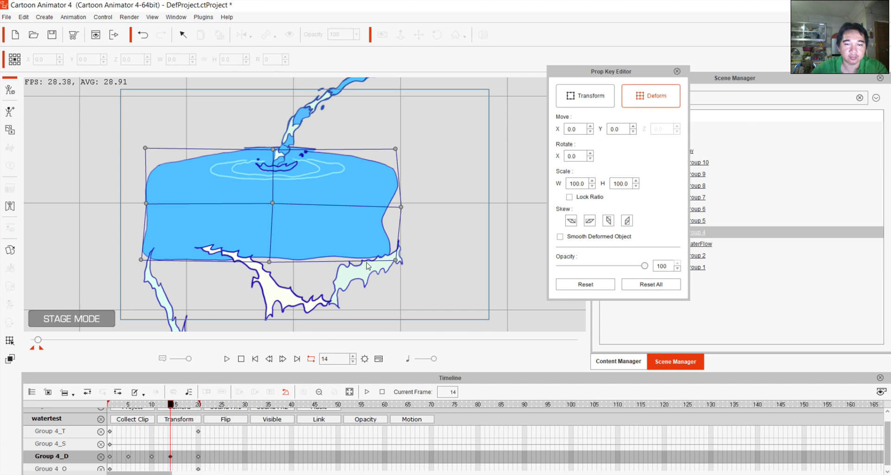
{"action": "left_click_drag", "start_coordinate": [398, 260], "coordinate": [412, 254]}
- Pull the water block's right middle deform point further outward at frame 12, and play back the loop
{"action": "mouse_move", "coordinate": [171, 408]}
{"action": "left_mouse_down"}
{"action": "mouse_move", "coordinate": [153, 408]}
{"action": "mouse_move", "coordinate": [167, 416]}
{"action": "mouse_move", "coordinate": [160, 417]}
{"action": "left_mouse_up"}
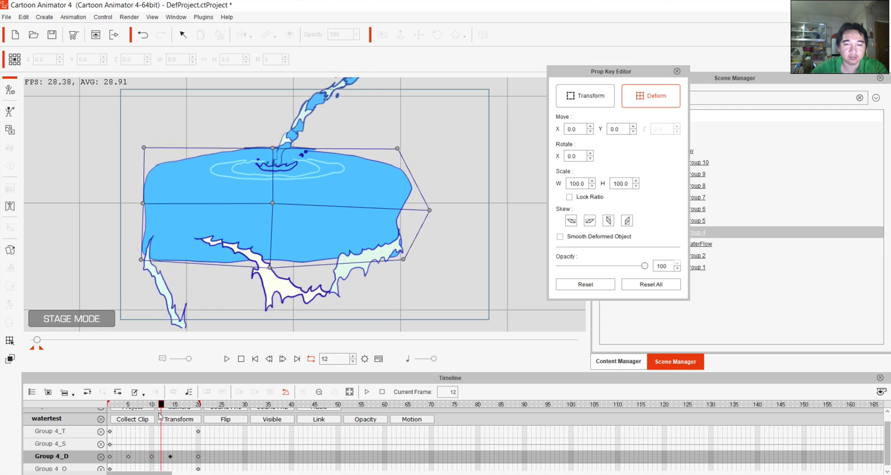
{"action": "left_click_drag", "start_coordinate": [429, 210], "coordinate": [439, 209]}
{"action": "mouse_move", "coordinate": [164, 410]}
{"action": "left_mouse_down"}
{"action": "mouse_move", "coordinate": [190, 410]}
{"action": "mouse_move", "coordinate": [147, 412]}
{"action": "left_mouse_up"}
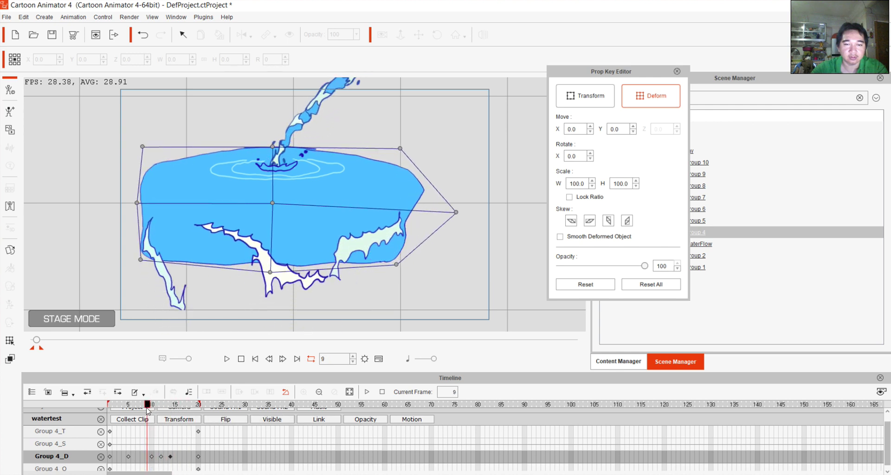
{"action": "left_click", "coordinate": [227, 360]}
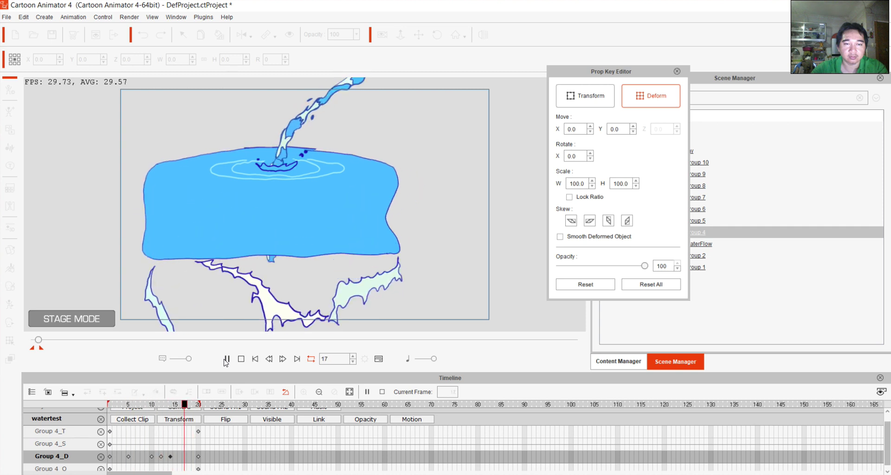
{"action": "left_click", "coordinate": [227, 360]}
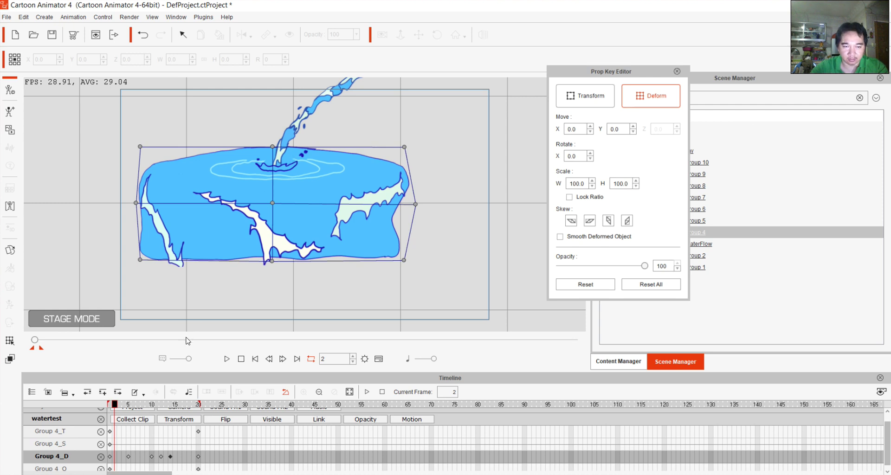
- Move the Prop Key Editor clear of the scene list and select the Group 8 ripple sprite
{"action": "left_click_drag", "start_coordinate": [669, 75], "coordinate": [613, 68]}
{"action": "left_click", "coordinate": [696, 221]}
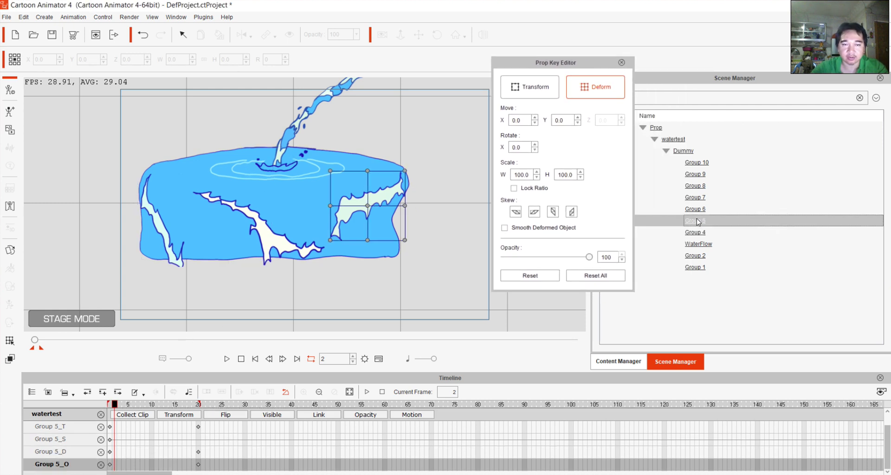
{"action": "left_click", "coordinate": [696, 209]}
{"action": "left_click", "coordinate": [696, 198]}
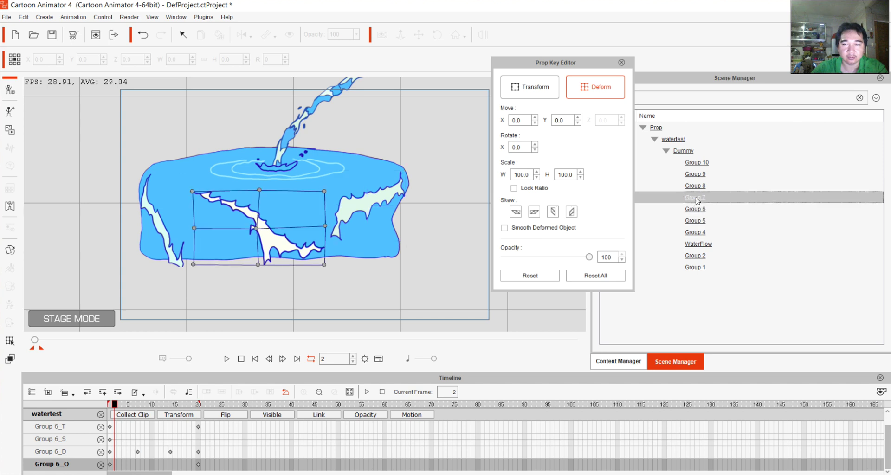
{"action": "left_click", "coordinate": [698, 188]}
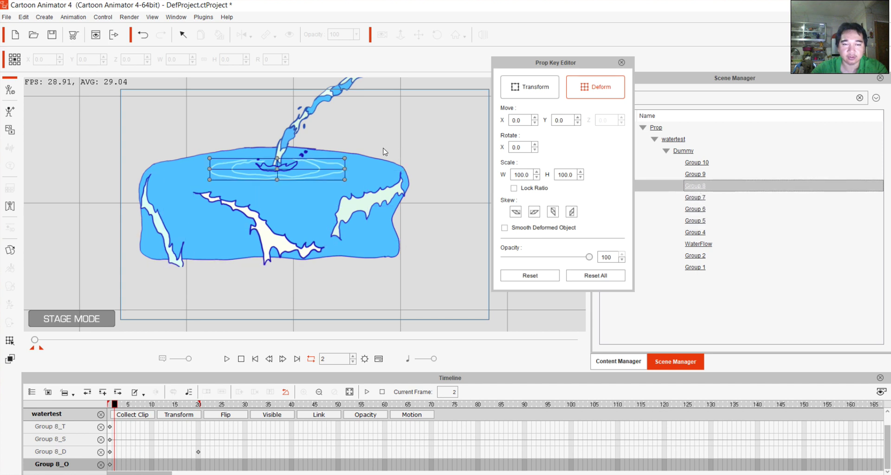
- Switch the Group 8 ripple to Transform editing, undo the stray deform at frame 2, and key its default state at frame 20
{"action": "left_click", "coordinate": [346, 158]}
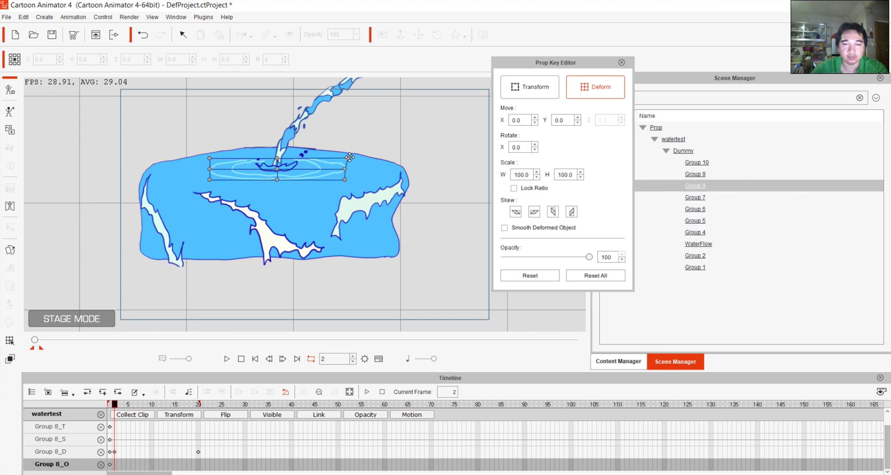
{"action": "left_click", "coordinate": [533, 89]}
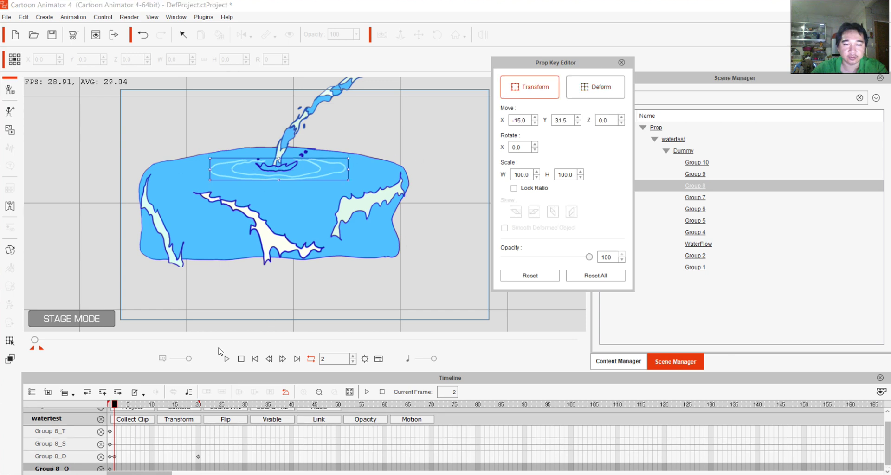
{"action": "key", "text": "ctrl+z"}
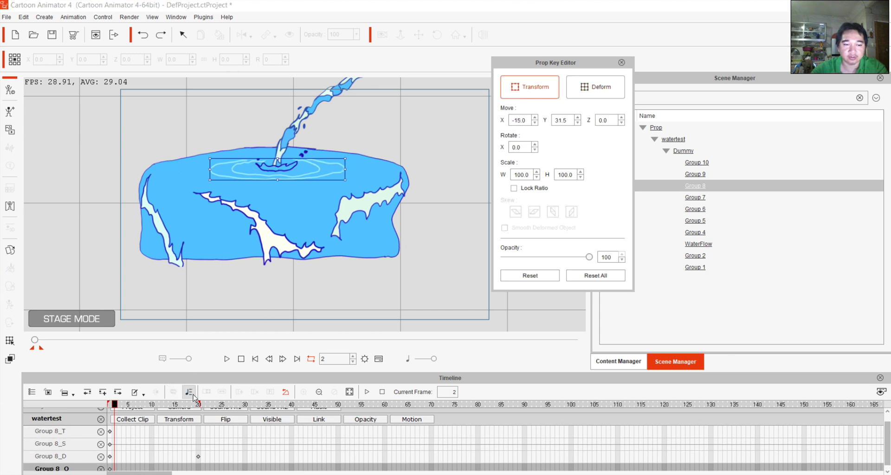
{"action": "left_click", "coordinate": [241, 359]}
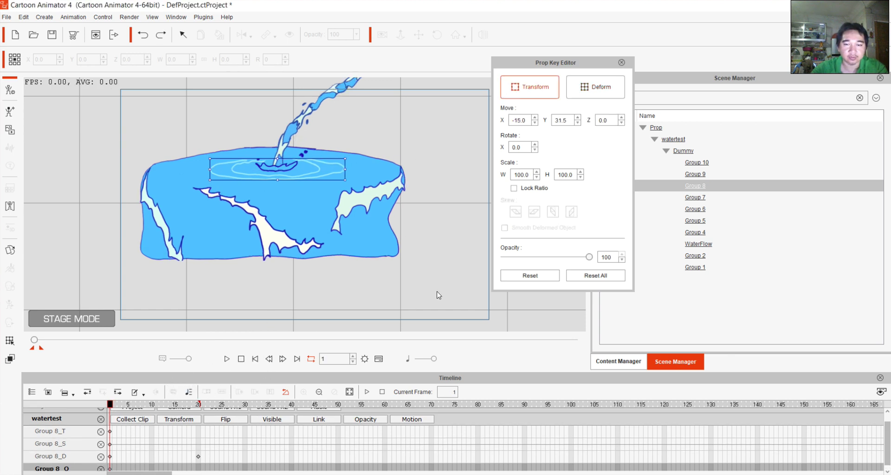
{"action": "left_click", "coordinate": [199, 431]}
{"action": "left_click", "coordinate": [594, 276]}
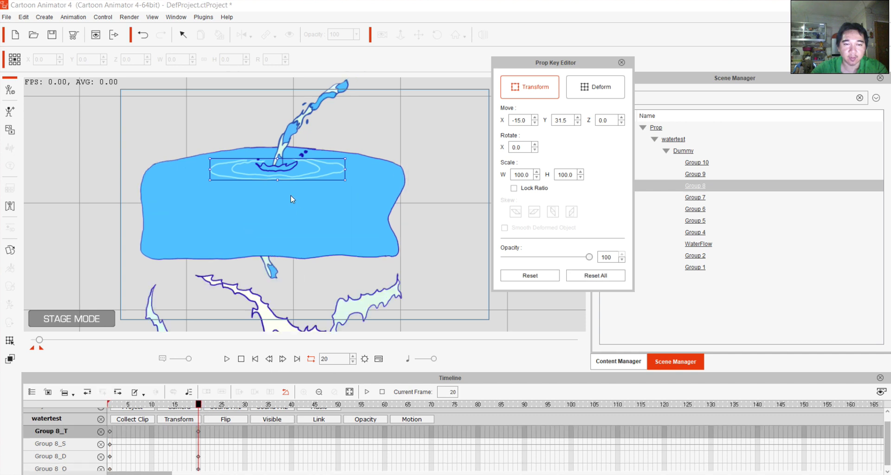
- Enlarge the Group 8 ripple slightly at frame 20 and scale it down to about 95.4 percent at frame 1
{"action": "left_click_drag", "start_coordinate": [341, 161], "coordinate": [351, 160]}
{"action": "left_click_drag", "start_coordinate": [199, 407], "coordinate": [110, 406]}
{"action": "left_click_drag", "start_coordinate": [345, 180], "coordinate": [341, 178]}
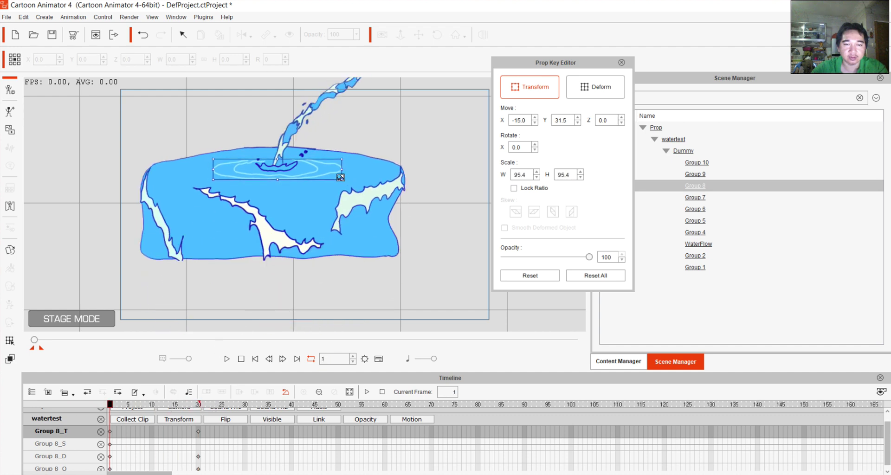
- Resize the Group 8 ripple slightly at frame 10, pull its deform corners out of line, and play back the loop
{"action": "left_click", "coordinate": [149, 437]}
{"action": "left_click_drag", "start_coordinate": [345, 160], "coordinate": [343, 160]}
{"action": "left_click", "coordinate": [617, 94]}
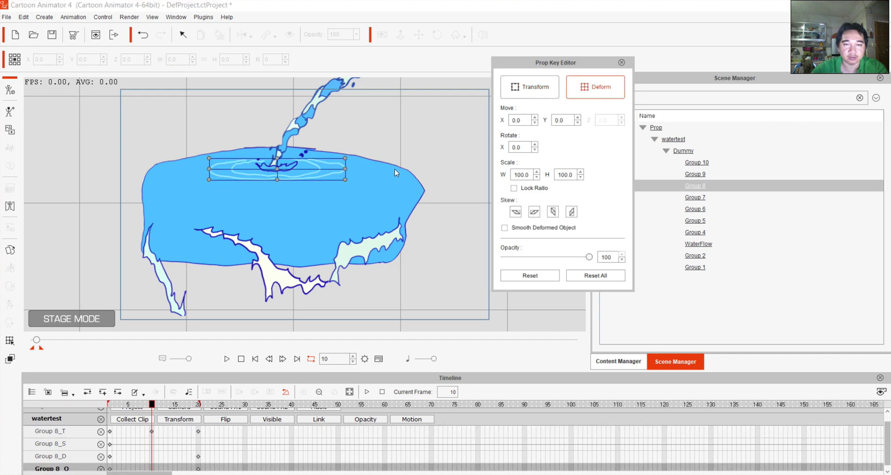
{"action": "left_click_drag", "start_coordinate": [346, 179], "coordinate": [343, 182]}
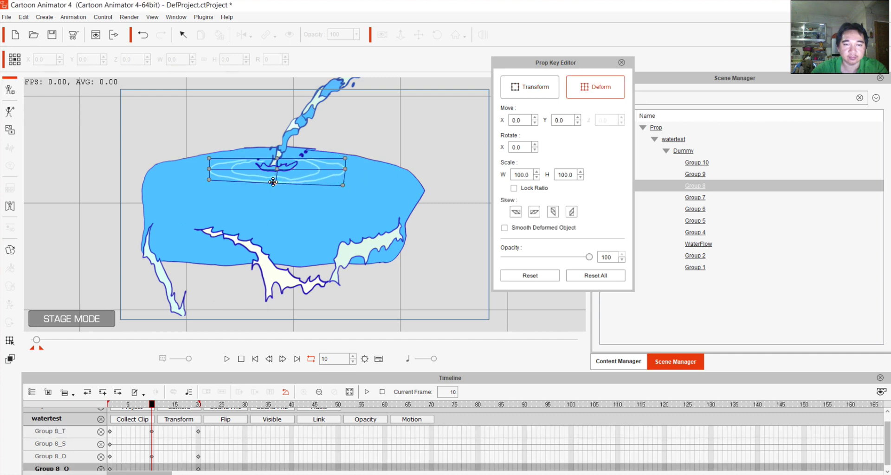
{"action": "left_click_drag", "start_coordinate": [209, 179], "coordinate": [212, 157]}
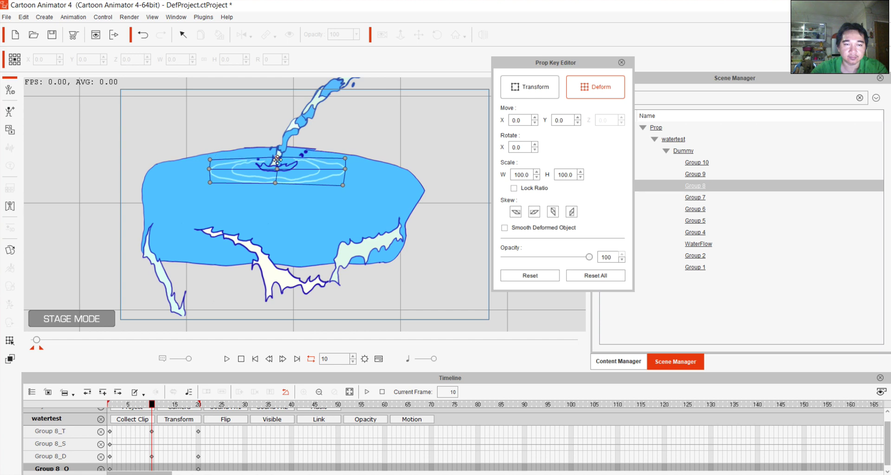
{"action": "left_click", "coordinate": [227, 359]}
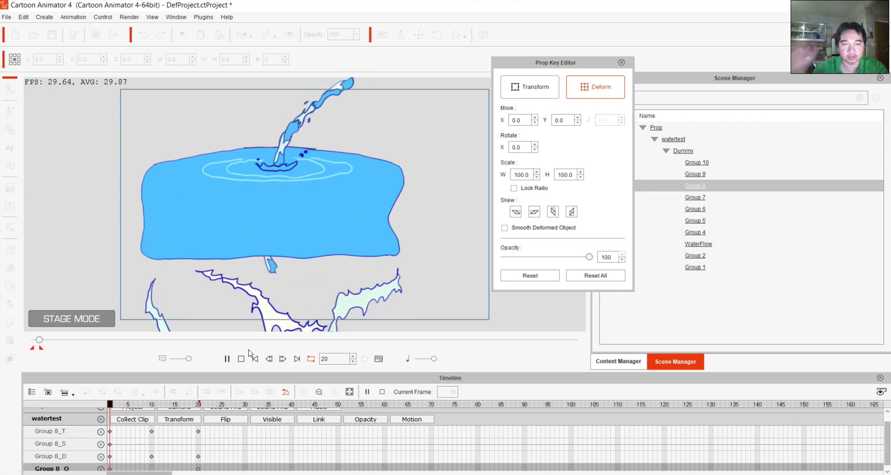
{"action": "key", "text": "space"}
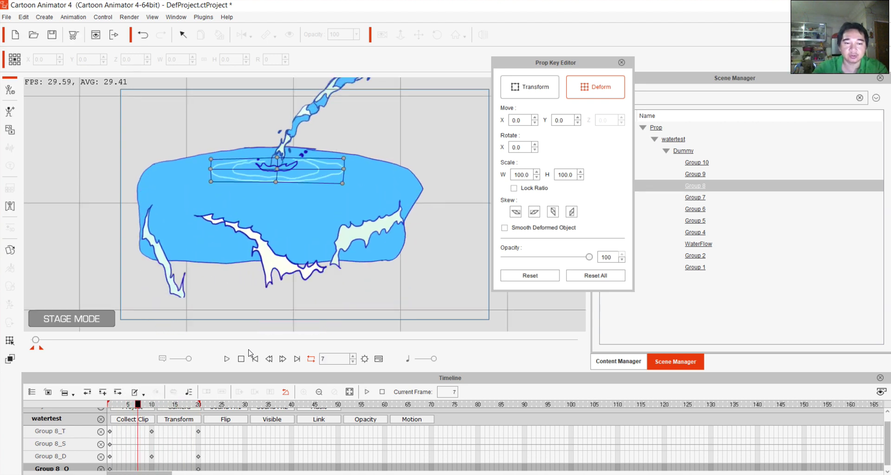
- Select the Group 9 splash sprite at the stream's base and key its default state at frame 20
{"action": "left_click", "coordinate": [296, 166]}
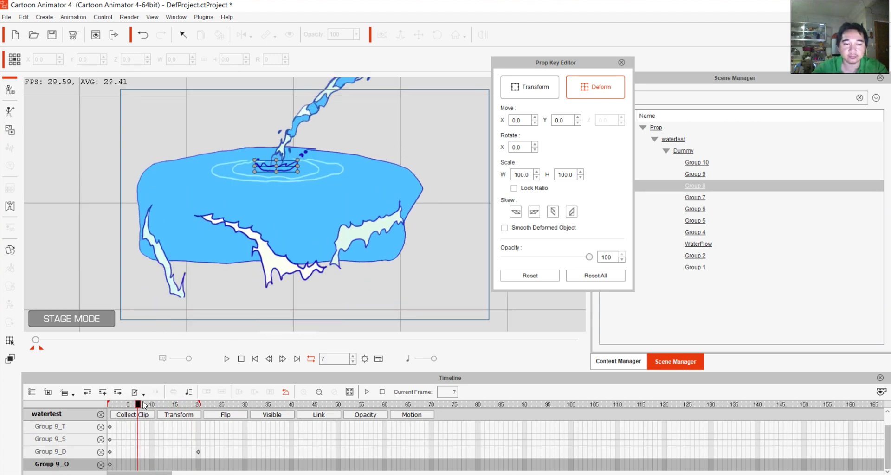
{"action": "left_click_drag", "start_coordinate": [139, 409], "coordinate": [65, 410]}
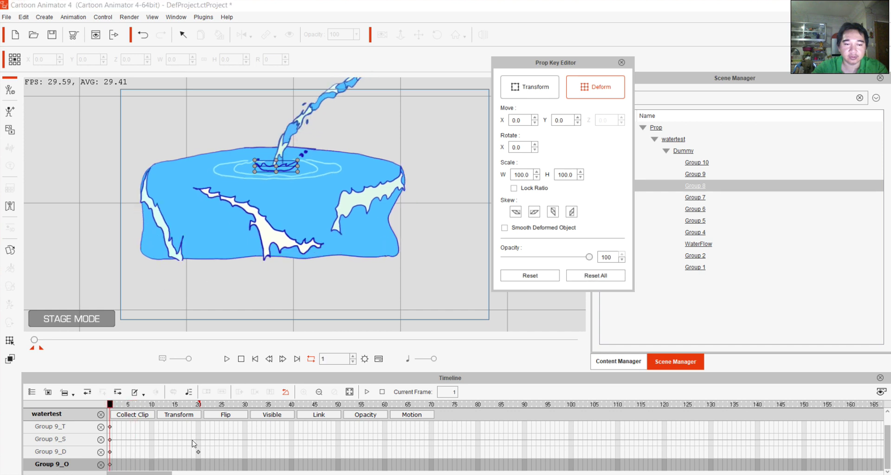
{"action": "left_click", "coordinate": [198, 433]}
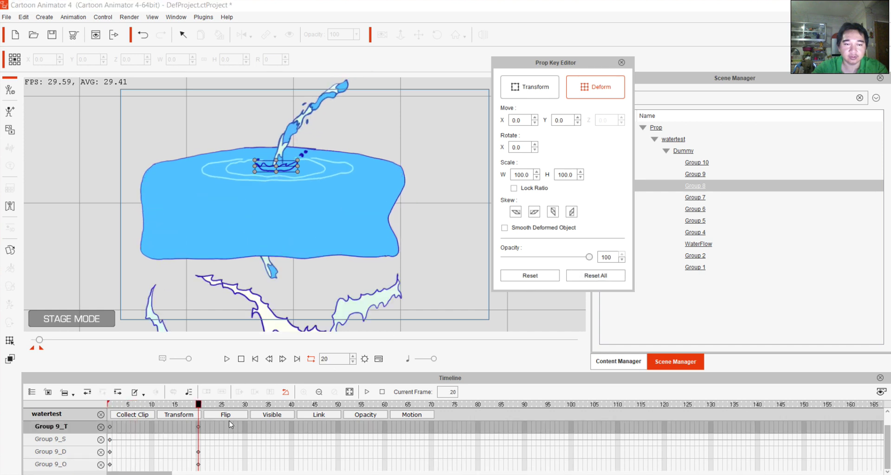
- Deform the Group 9 splash's corners at frame 10, scale it up to about 113.4 percent, and play back the loop
{"action": "left_click", "coordinate": [152, 434]}
{"action": "left_click_drag", "start_coordinate": [297, 160], "coordinate": [253, 173]}
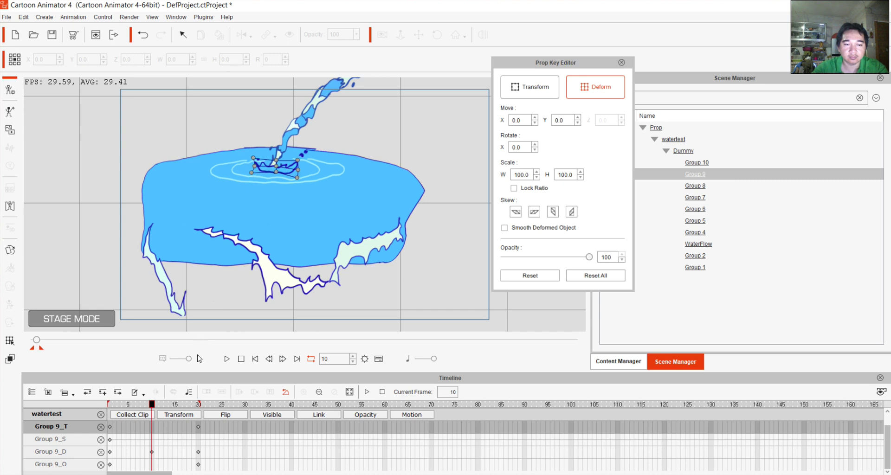
{"action": "left_click", "coordinate": [530, 87]}
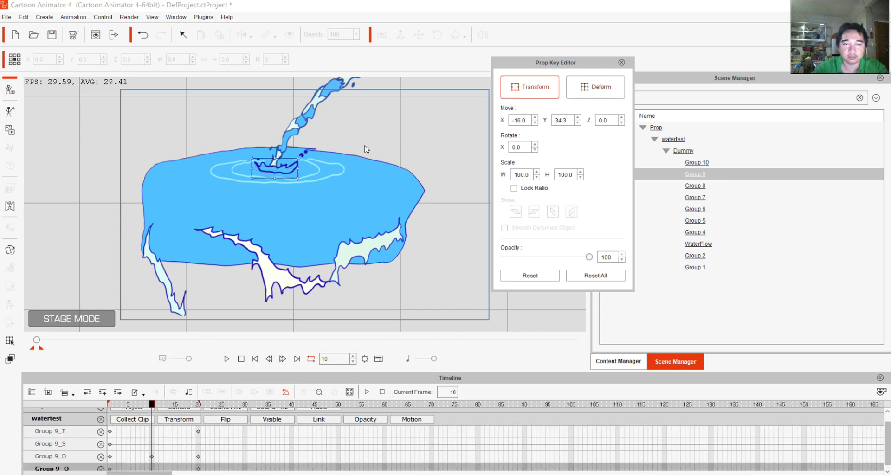
{"action": "left_click_drag", "start_coordinate": [298, 159], "coordinate": [301, 156]}
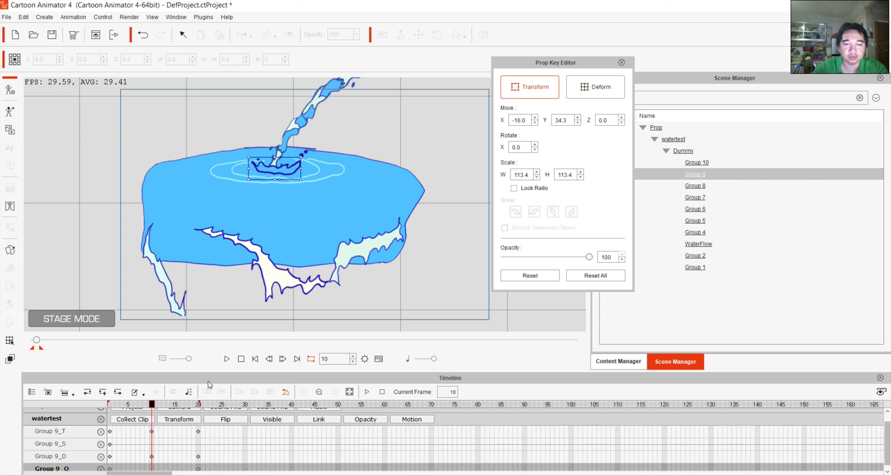
{"action": "left_click", "coordinate": [228, 360]}
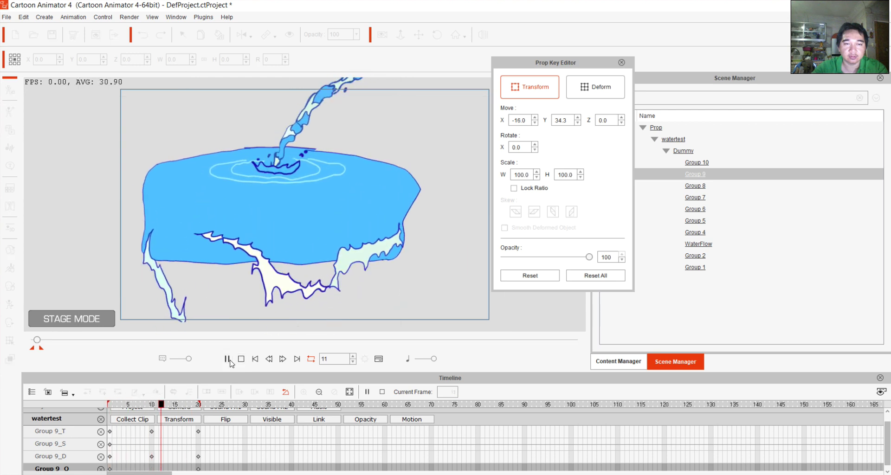
{"action": "left_click", "coordinate": [228, 360]}
- Deform the Group 9 splash's corner points slightly at frame 15 and play back the loop
{"action": "left_click", "coordinate": [173, 448]}
{"action": "left_click", "coordinate": [174, 451]}
{"action": "left_click", "coordinate": [596, 87]}
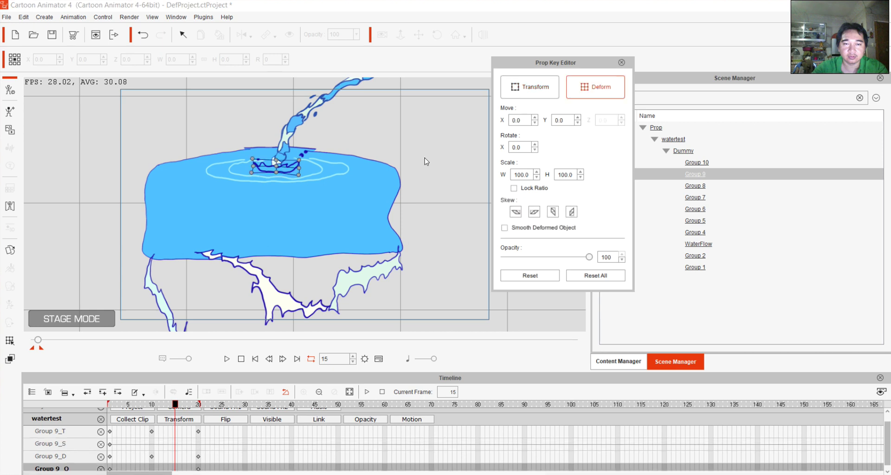
{"action": "left_click_drag", "start_coordinate": [298, 175], "coordinate": [258, 160]}
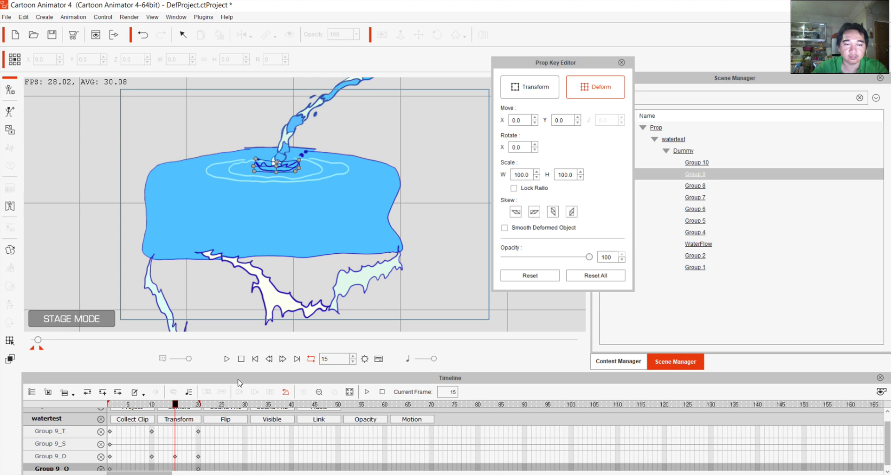
{"action": "left_click", "coordinate": [227, 359]}
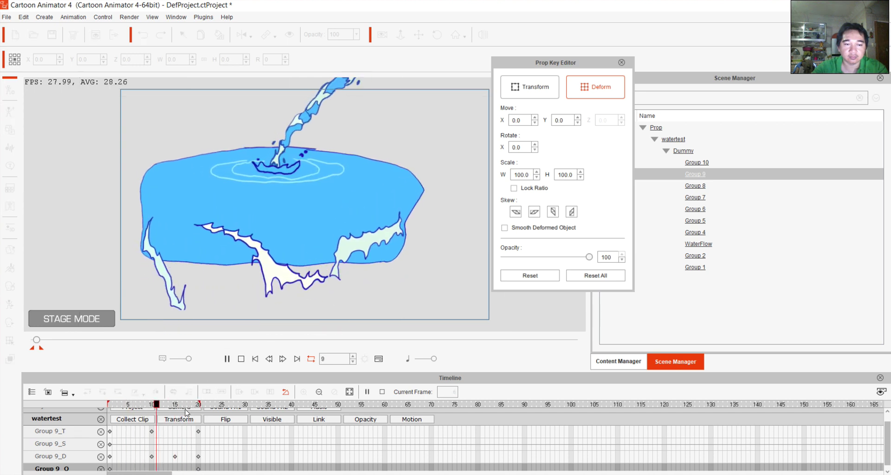
{"action": "key", "text": "space"}
- Nudge the Group 9 splash's lower deform corner outward at frame 6 and play back the loop
{"action": "left_click", "coordinate": [133, 446]}
{"action": "left_click_drag", "start_coordinate": [251, 177], "coordinate": [249, 177]}
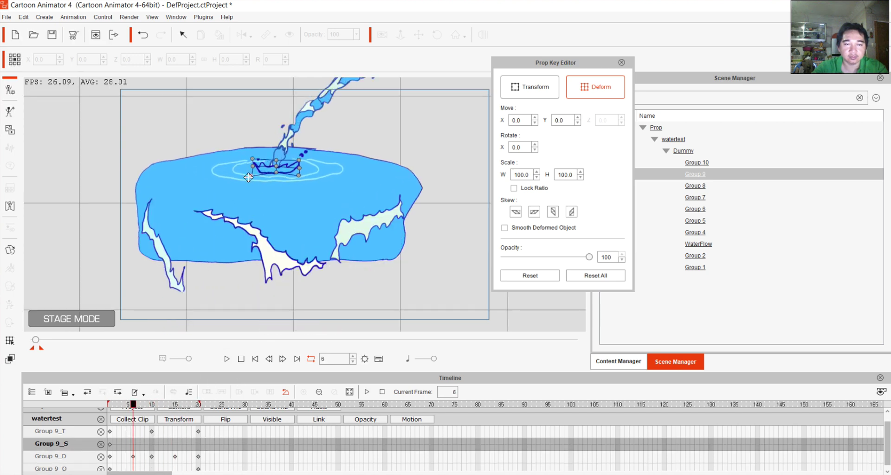
{"action": "left_click", "coordinate": [227, 359]}
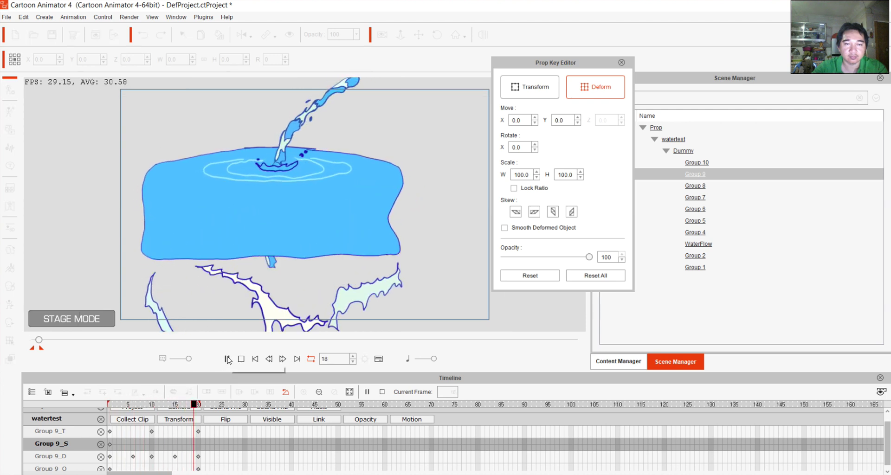
{"action": "left_click", "coordinate": [227, 359]}
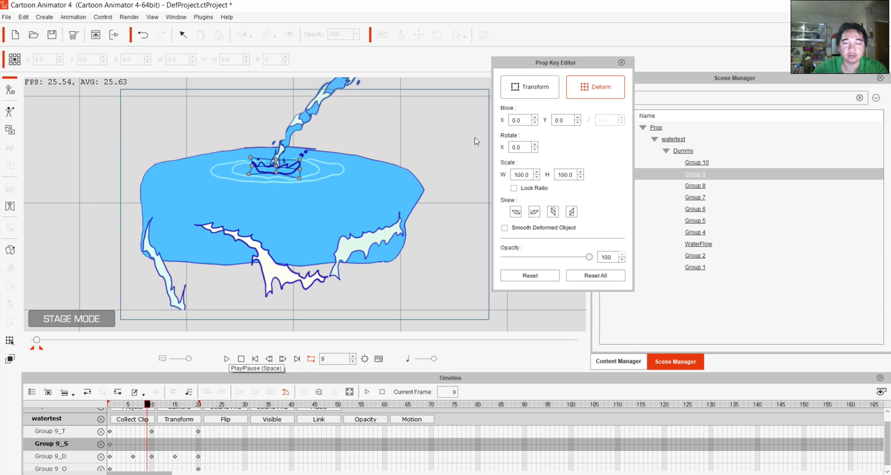
- Select the Group 10 droplets sprite and reset all its values at frame 1 and frame 20 to key its default state
{"action": "left_click", "coordinate": [302, 157]}
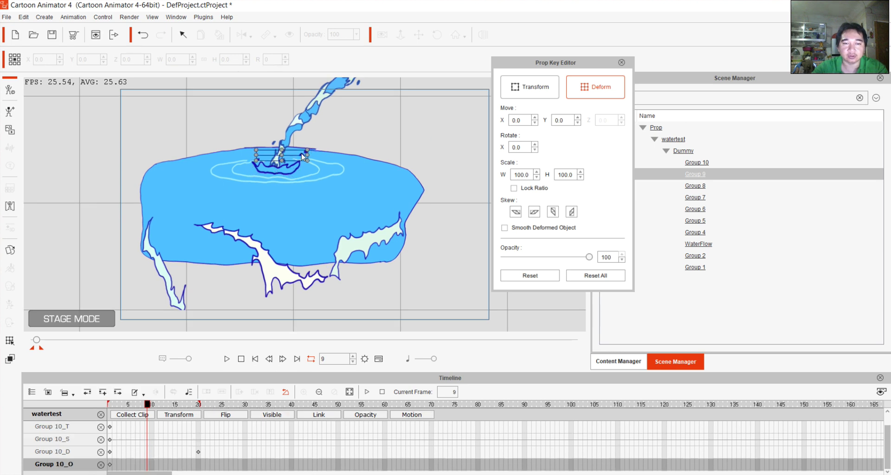
{"action": "left_click_drag", "start_coordinate": [148, 408], "coordinate": [110, 406]}
{"action": "left_click", "coordinate": [583, 276]}
{"action": "left_click", "coordinate": [199, 441]}
{"action": "left_click", "coordinate": [595, 276]}
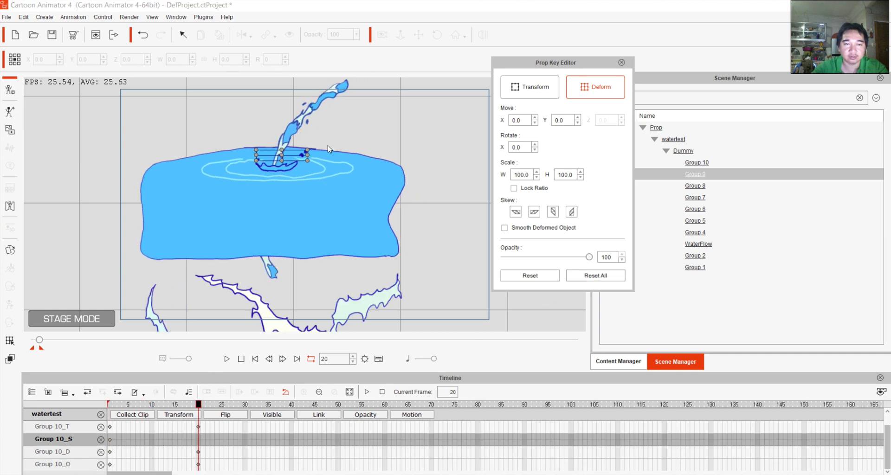
- Pull the Group 10 droplets' upper right deform point upward at frame 20, undoing the stray adjustments
{"action": "left_click_drag", "start_coordinate": [305, 149], "coordinate": [312, 137]}
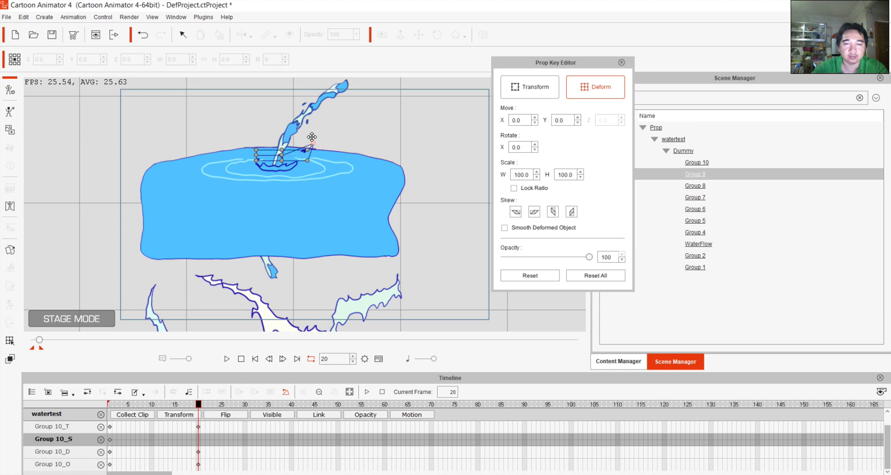
{"action": "key", "text": "ctrl+z"}
{"action": "left_click_drag", "start_coordinate": [307, 150], "coordinate": [309, 137]}
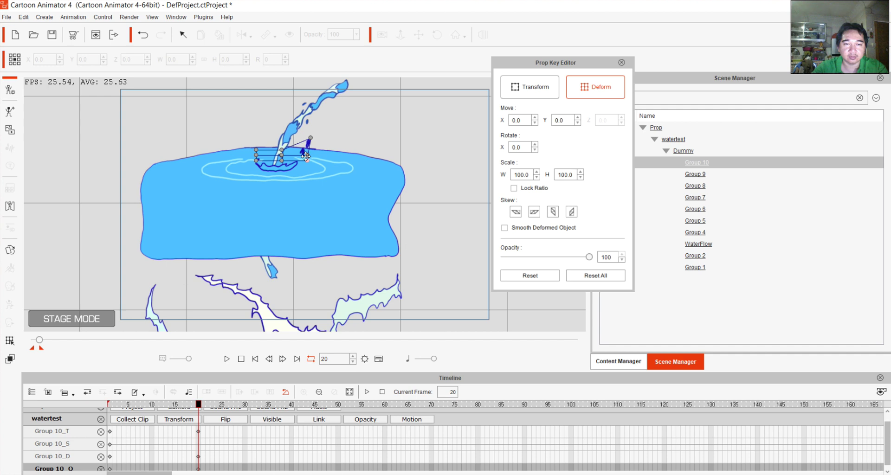
{"action": "key", "text": "ctrl+z"}
{"action": "key", "text": "ctrl+z"}
- Switch the Group 10 droplets to Transform editing and move them up and right to about X -1.4, Y 54.1 at frame 20
{"action": "left_click", "coordinate": [545, 92]}
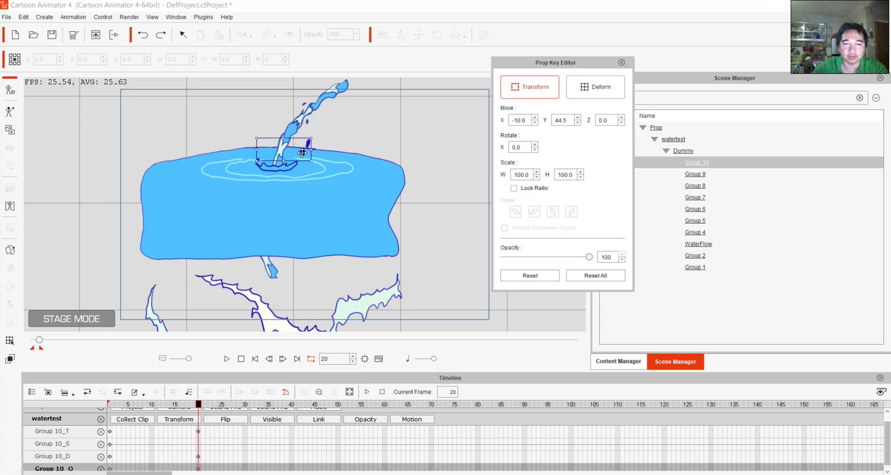
{"action": "left_click", "coordinate": [241, 358]}
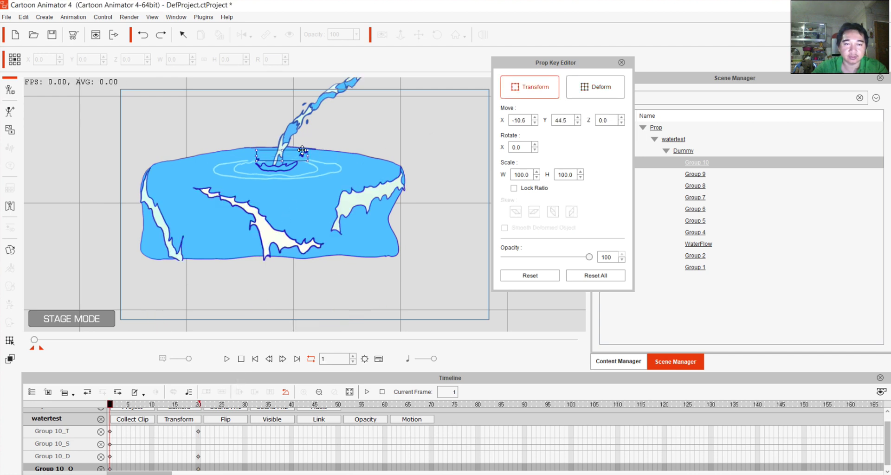
{"action": "left_click", "coordinate": [197, 420]}
{"action": "left_click", "coordinate": [197, 421]}
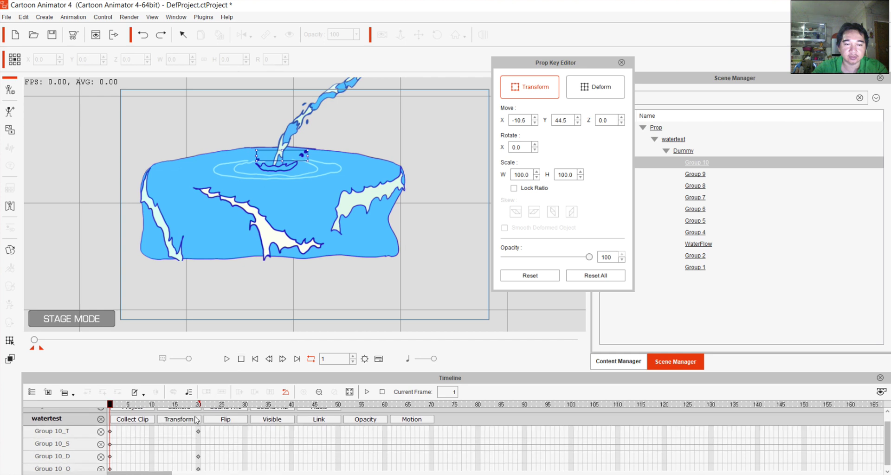
{"action": "double_click", "coordinate": [198, 432]}
{"action": "left_click_drag", "start_coordinate": [302, 155], "coordinate": [312, 145]}
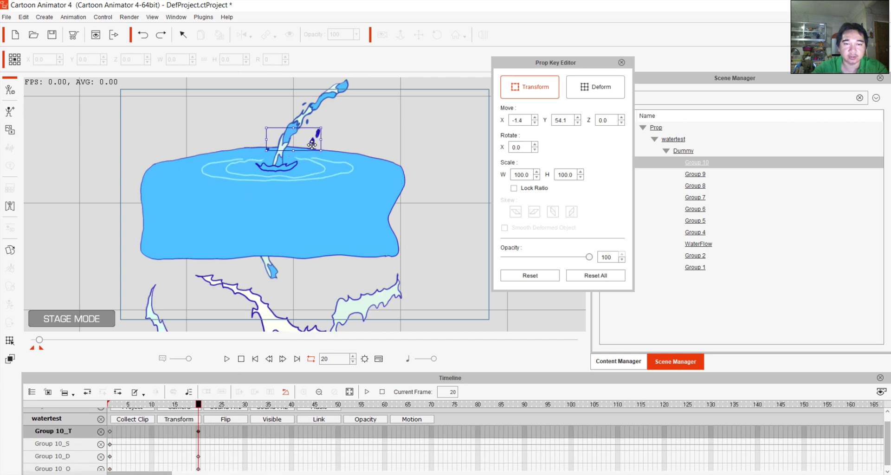
- Switch the Group 10 droplets to Deform editing and shift their middle and side deform points at frame 11
{"action": "left_click", "coordinate": [156, 438]}
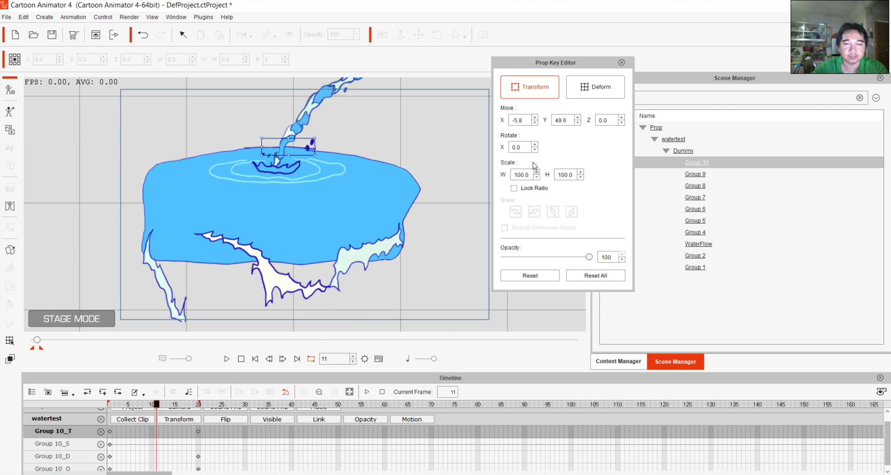
{"action": "left_click", "coordinate": [581, 88]}
{"action": "left_click_drag", "start_coordinate": [288, 150], "coordinate": [258, 144]}
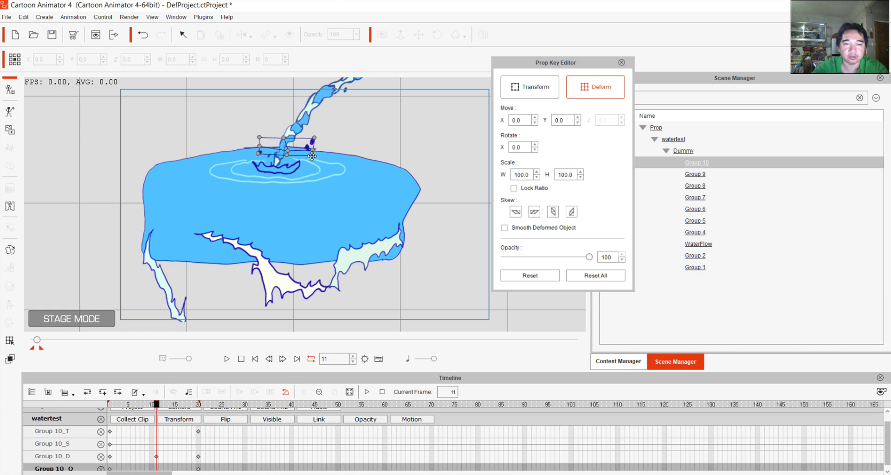
{"action": "left_click_drag", "start_coordinate": [316, 149], "coordinate": [315, 135]}
- Reshape the Group 10 droplets' deform points at frames 6 and 15, and play back the loop
{"action": "left_click", "coordinate": [132, 446]}
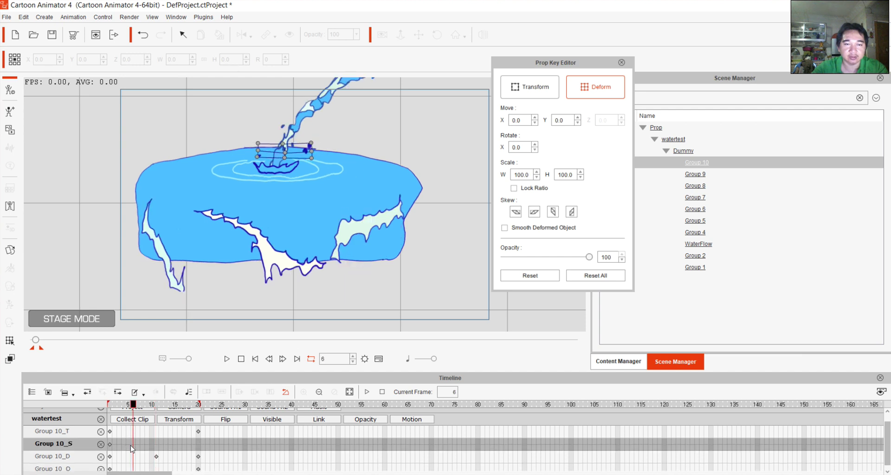
{"action": "left_click", "coordinate": [285, 159]}
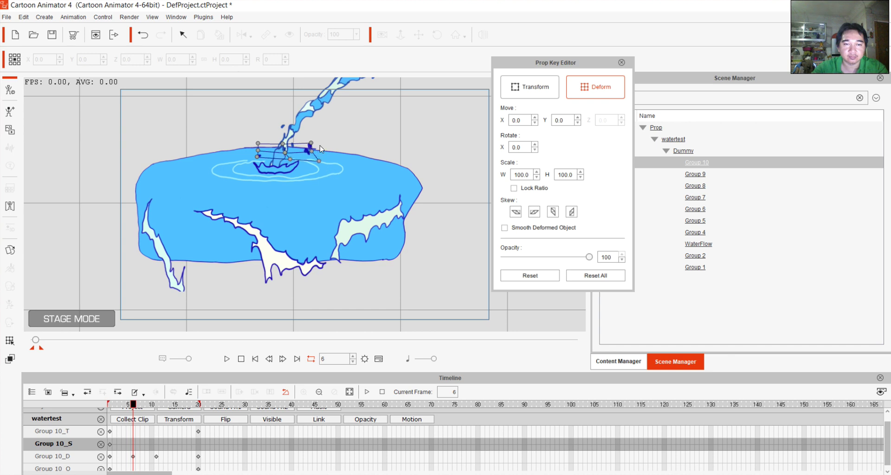
{"action": "left_click", "coordinate": [175, 456]}
{"action": "left_click_drag", "start_coordinate": [262, 136], "coordinate": [319, 143]}
{"action": "left_click", "coordinate": [228, 359]}
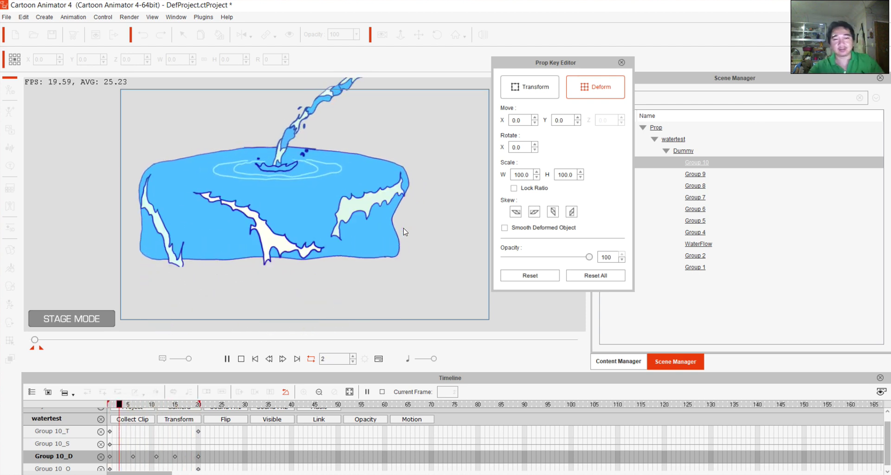
{"action": "key", "text": "space"}
- Select the Group 1 sprite in the scene list and key its default state at frame 20
{"action": "left_click", "coordinate": [699, 174]}
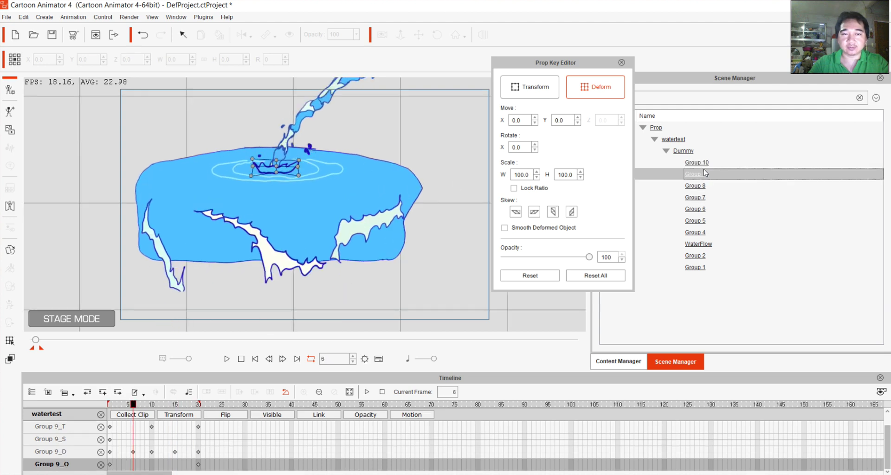
{"action": "left_click", "coordinate": [700, 267]}
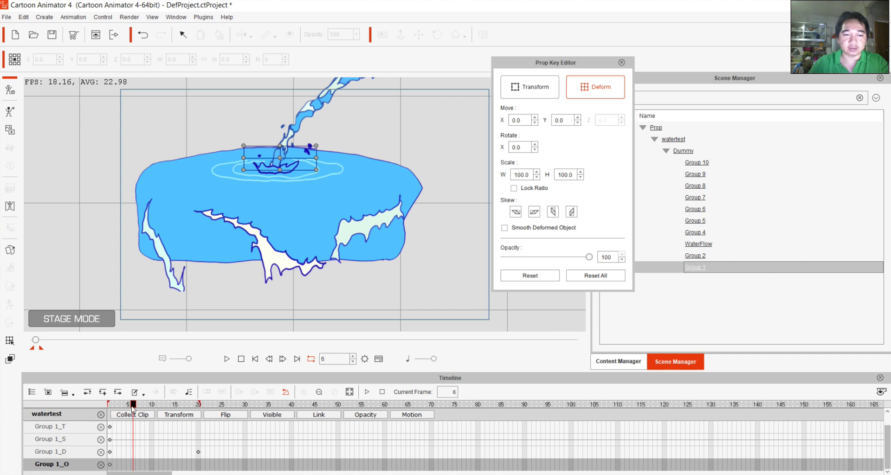
{"action": "left_click_drag", "start_coordinate": [133, 405], "coordinate": [109, 405]}
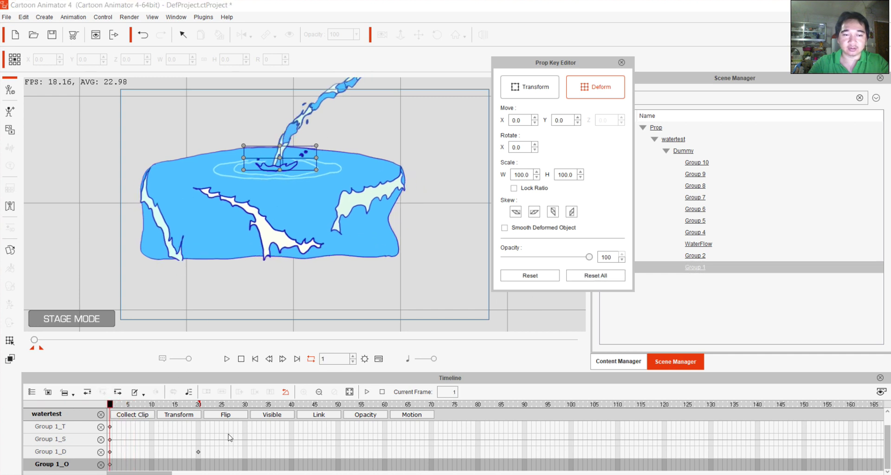
{"action": "left_click", "coordinate": [200, 430]}
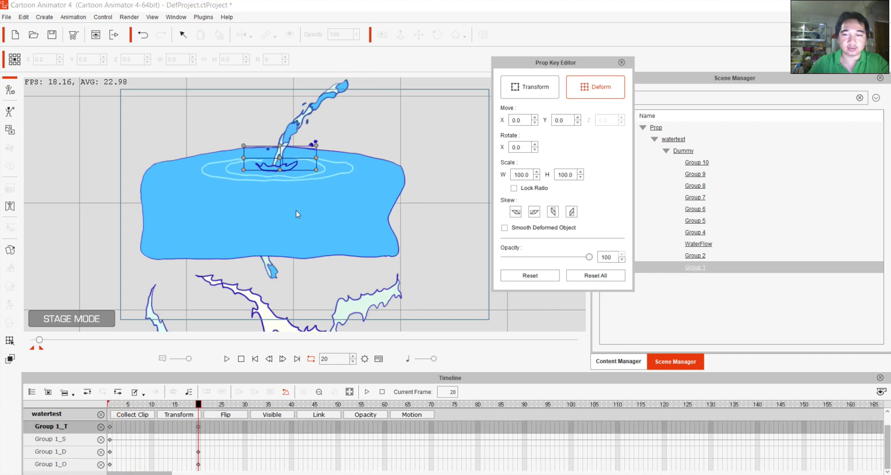
- Lower the Group 1 sprite's upper deform points and pull its upper corners inward at frame 12
{"action": "scroll", "coordinate": [296, 211], "scroll_direction": "up", "scroll_amount": 2}
{"action": "scroll", "coordinate": [258, 151], "scroll_direction": "up", "scroll_amount": 3}
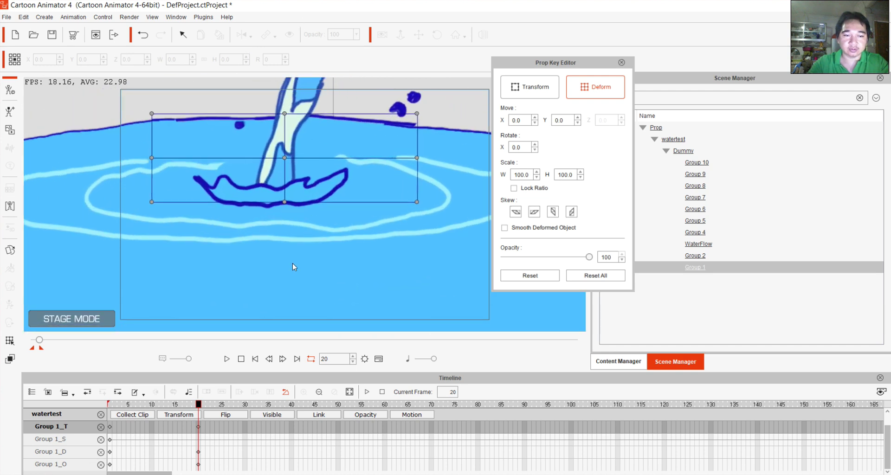
{"action": "left_click_drag", "start_coordinate": [199, 404], "coordinate": [161, 408]}
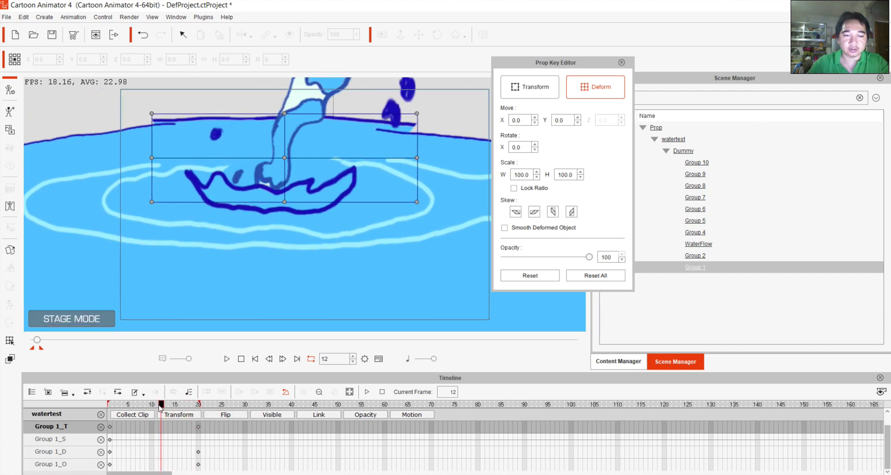
{"action": "left_click_drag", "start_coordinate": [286, 111], "coordinate": [285, 122]}
{"action": "left_click_drag", "start_coordinate": [151, 113], "coordinate": [151, 118]}
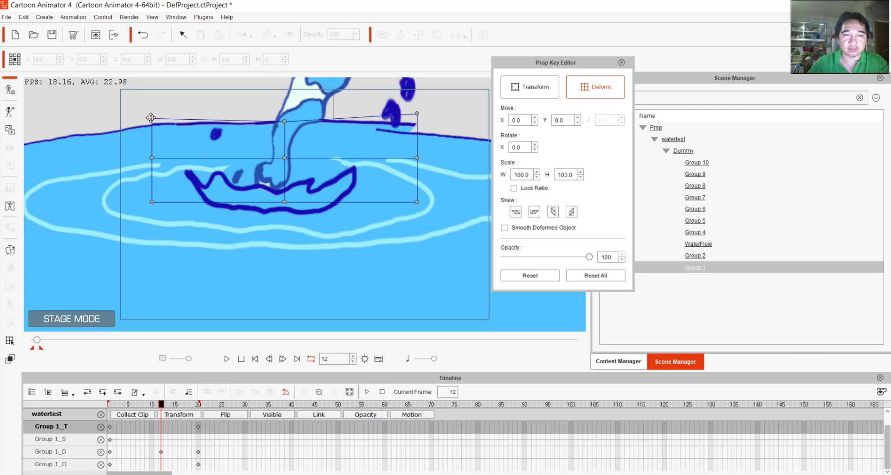
{"action": "left_click_drag", "start_coordinate": [412, 112], "coordinate": [410, 122]}
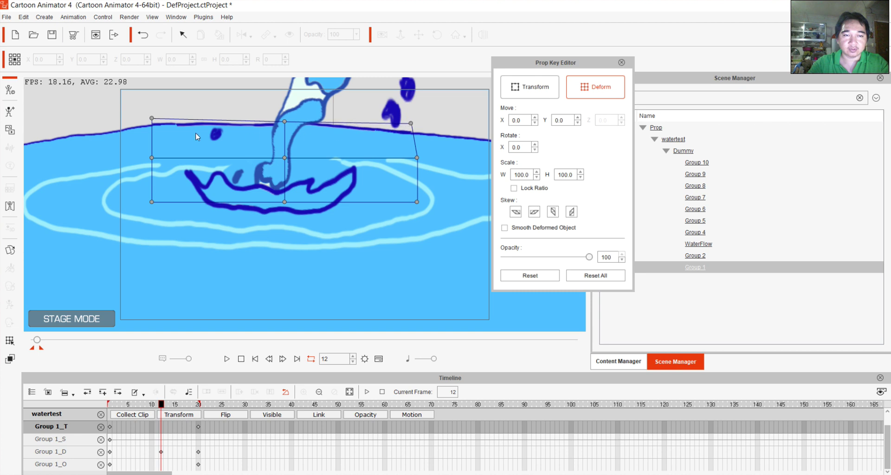
{"action": "left_click_drag", "start_coordinate": [151, 119], "coordinate": [175, 119]}
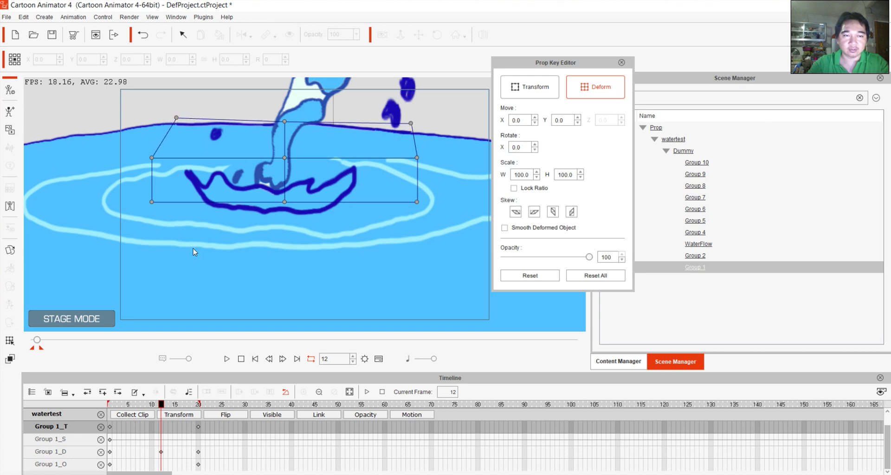
- Adjust the Group 1 sprite's upper corner deform points at frames 6 and 16, and play back the loop
{"action": "left_click", "coordinate": [133, 438]}
{"action": "left_click_drag", "start_coordinate": [161, 114], "coordinate": [160, 112]}
{"action": "left_click_drag", "start_coordinate": [414, 115], "coordinate": [411, 120]}
{"action": "left_click", "coordinate": [180, 452]}
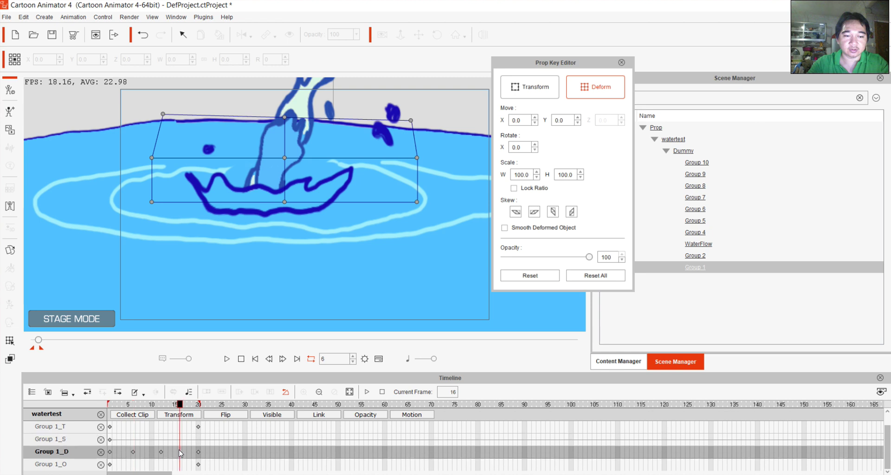
{"action": "left_click_drag", "start_coordinate": [166, 117], "coordinate": [168, 118]}
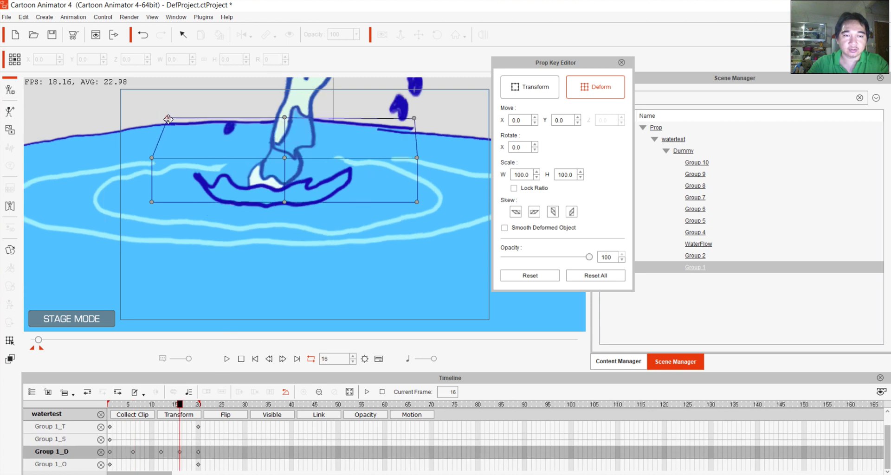
{"action": "left_click_drag", "start_coordinate": [413, 118], "coordinate": [407, 122]}
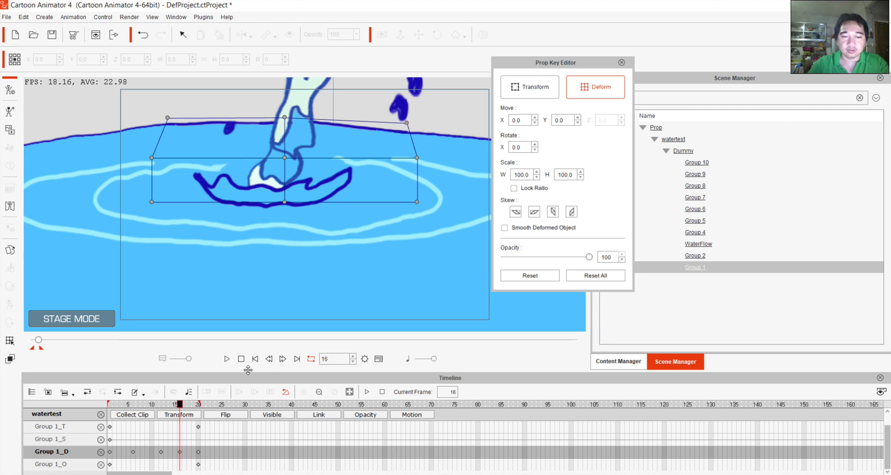
{"action": "left_click", "coordinate": [228, 359]}
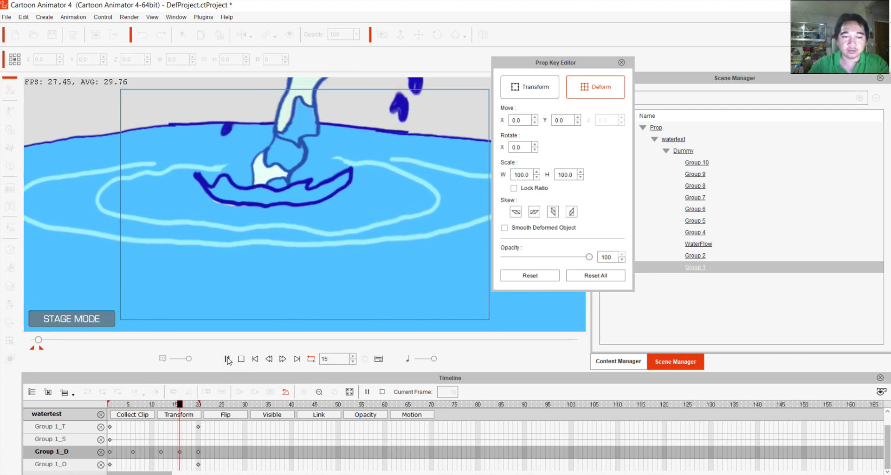
{"action": "left_click", "coordinate": [227, 360]}
- Pull Group 1's upper-left deform point inward at frame 4 and raise its upper corner points slightly at frame 9
{"action": "left_click_drag", "start_coordinate": [162, 406], "coordinate": [124, 408]}
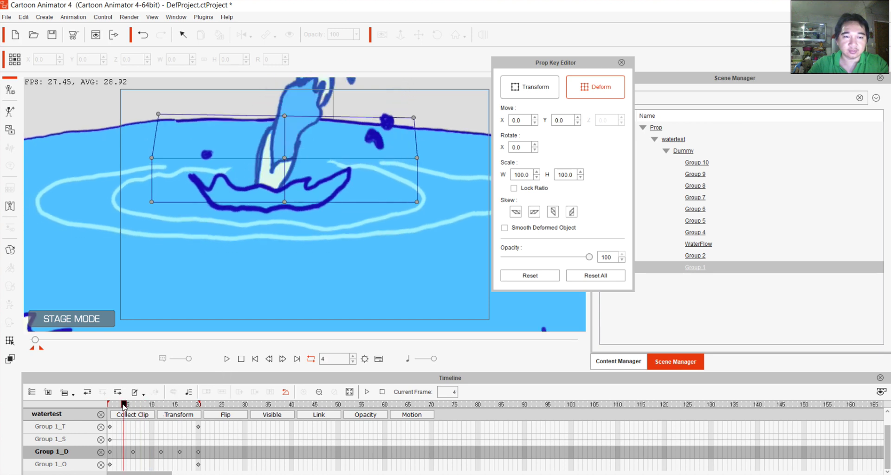
{"action": "left_click_drag", "start_coordinate": [156, 114], "coordinate": [176, 113]}
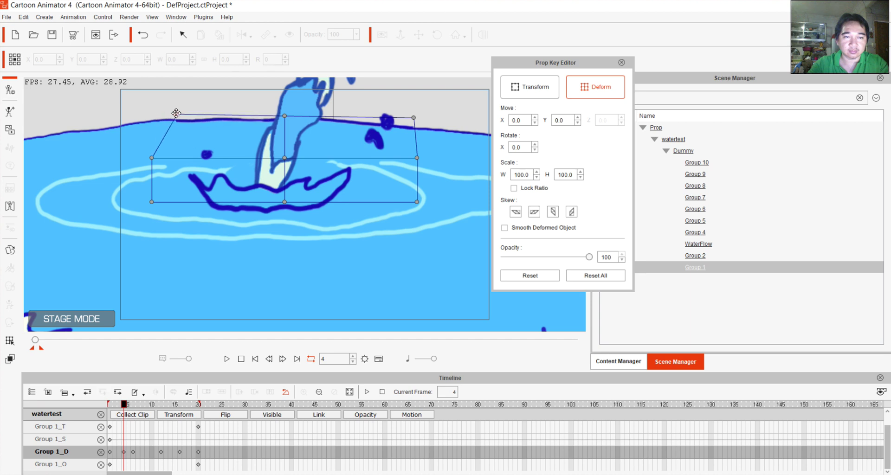
{"action": "left_click_drag", "start_coordinate": [124, 406], "coordinate": [148, 408]}
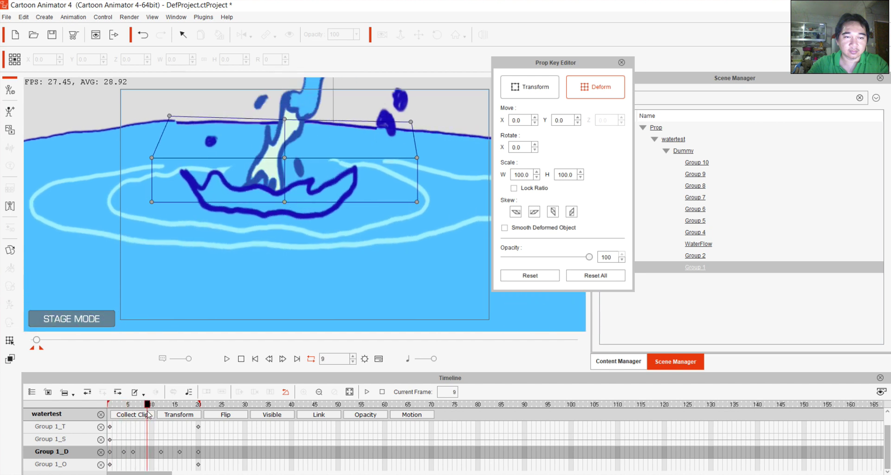
{"action": "left_click_drag", "start_coordinate": [168, 110], "coordinate": [170, 109]}
{"action": "left_click_drag", "start_coordinate": [406, 125], "coordinate": [410, 123]}
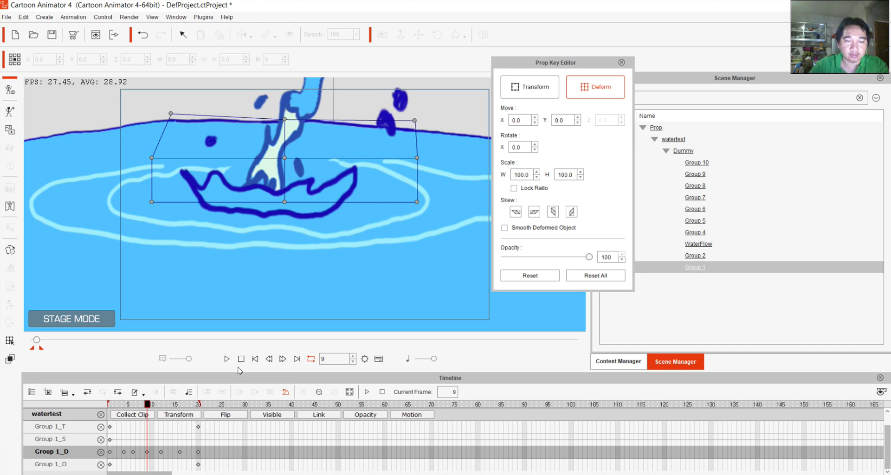
- Play back the looping water animation close up and from farther out to check how the stream and water surface move
{"action": "left_click", "coordinate": [227, 359]}
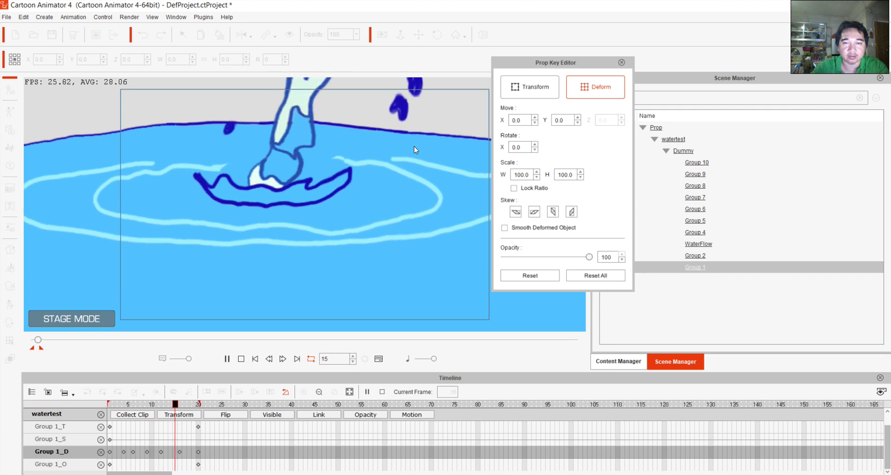
{"action": "key", "text": "space"}
{"action": "scroll", "coordinate": [396, 181], "scroll_direction": "down", "scroll_amount": 5}
{"action": "scroll", "coordinate": [316, 283], "scroll_direction": "down", "scroll_amount": 2}
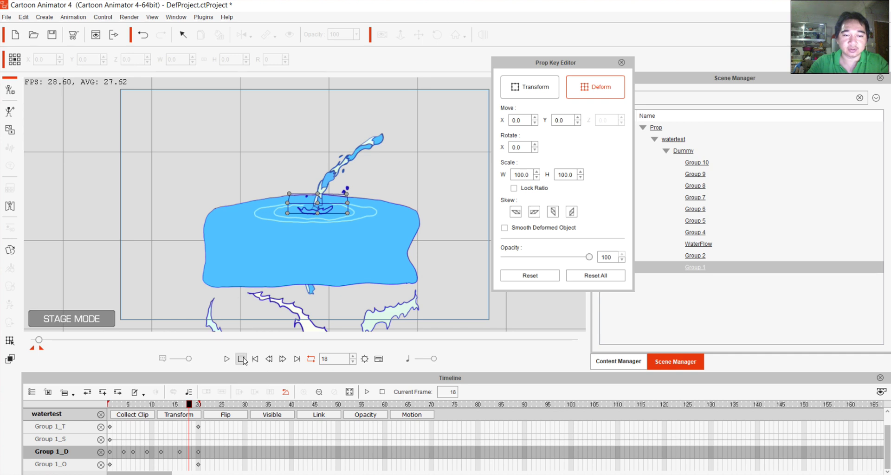
{"action": "left_click", "coordinate": [227, 360]}
{"action": "left_click", "coordinate": [227, 359]}
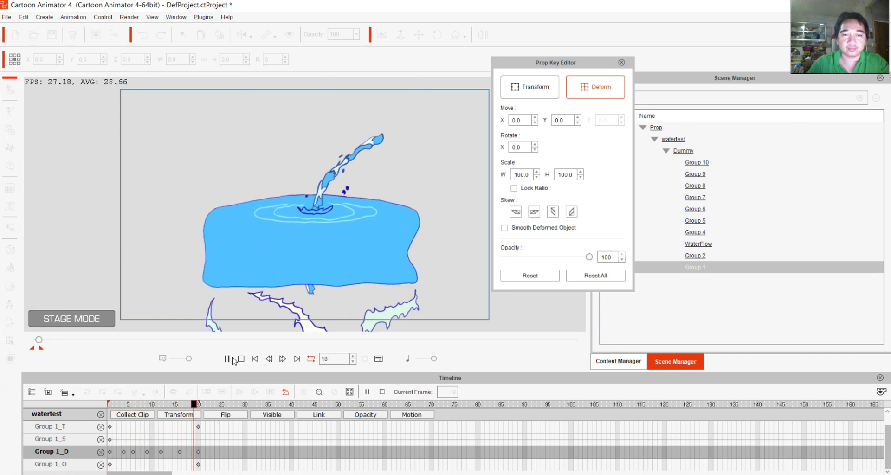
{"action": "scroll", "coordinate": [321, 252], "scroll_direction": "up", "scroll_amount": 3}
{"action": "scroll", "coordinate": [301, 198], "scroll_direction": "up", "scroll_amount": 2}
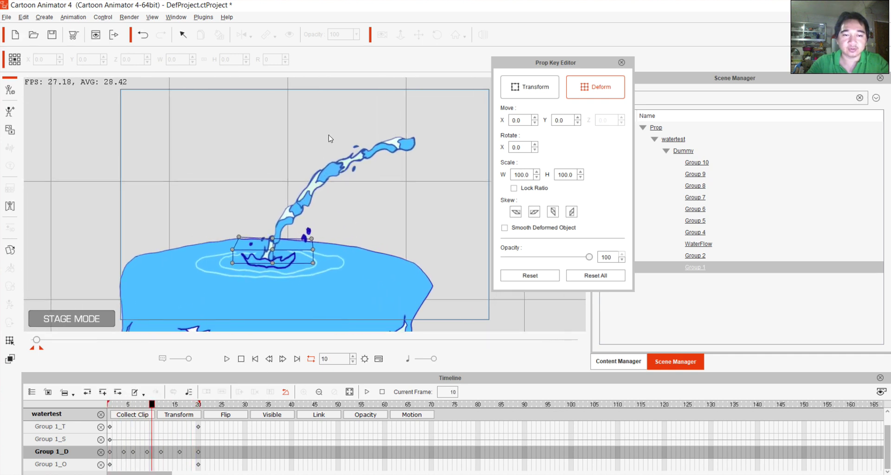
{"action": "left_click", "coordinate": [227, 360]}
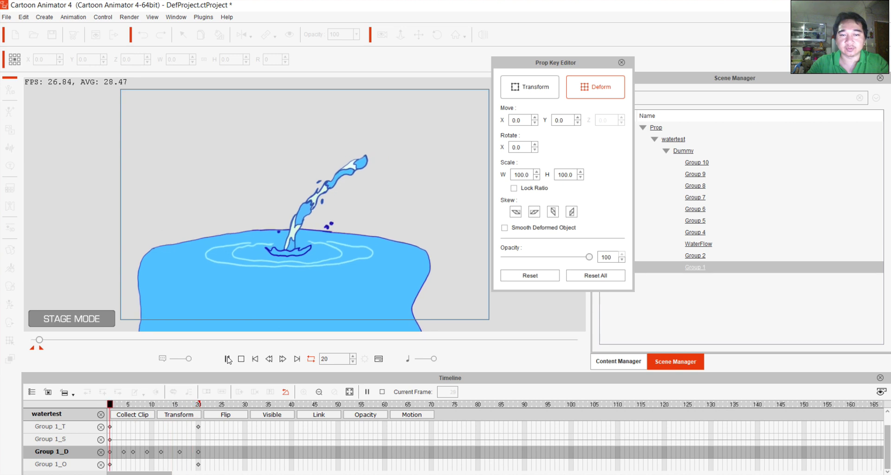
{"action": "left_click", "coordinate": [227, 359]}
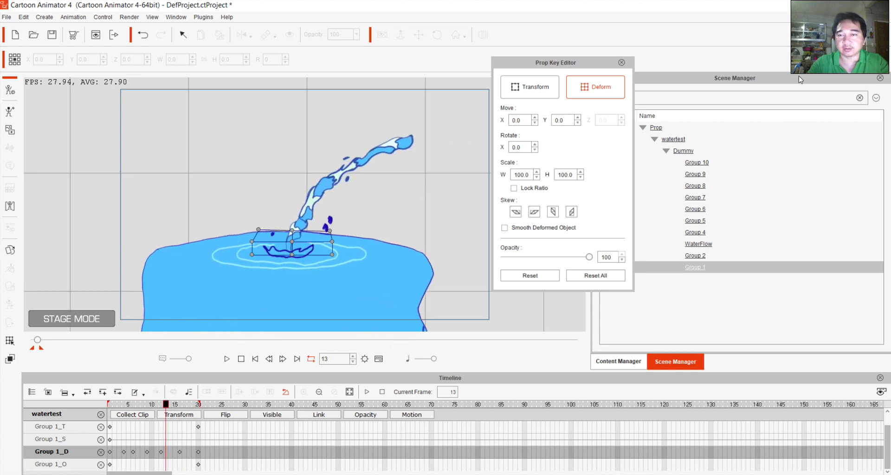
- Close the Prop Key Editor, collect a clip over frames 1 to 20, and add it to the action menu as Start
{"action": "left_click", "coordinate": [622, 62]}
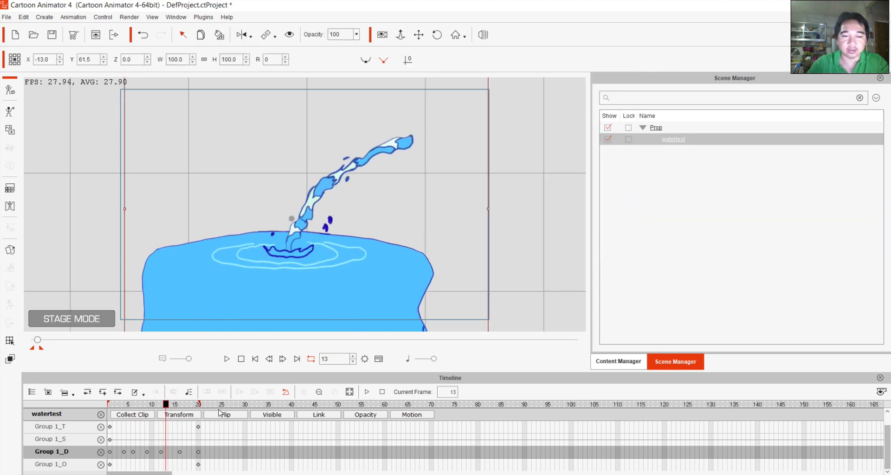
{"action": "left_click", "coordinate": [133, 415]}
{"action": "left_click_drag", "start_coordinate": [198, 426], "coordinate": [125, 426]}
{"action": "right_click", "coordinate": [125, 424]}
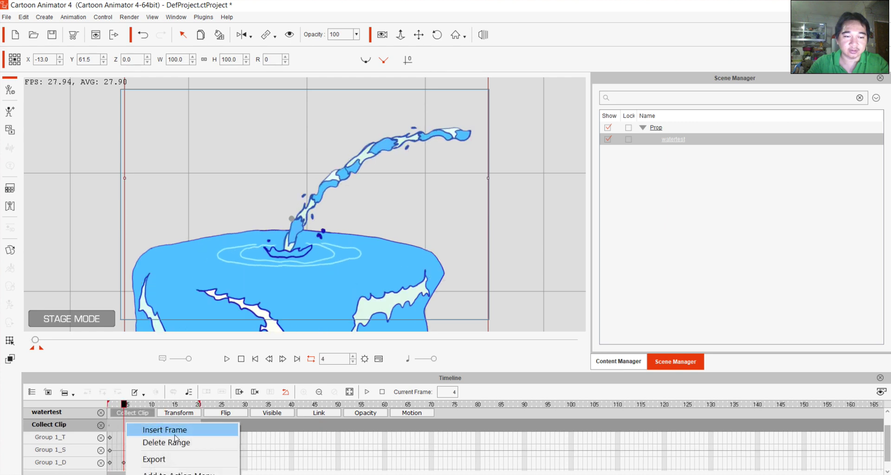
{"action": "left_click", "coordinate": [194, 471]}
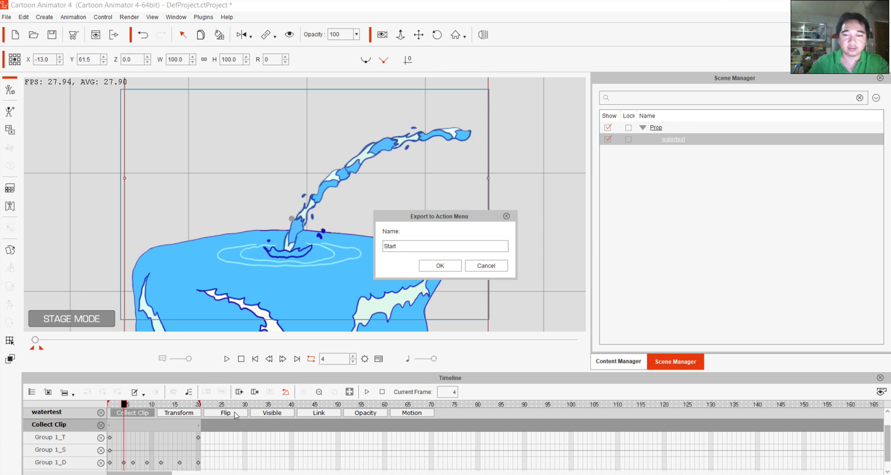
{"action": "left_click", "coordinate": [439, 264]}
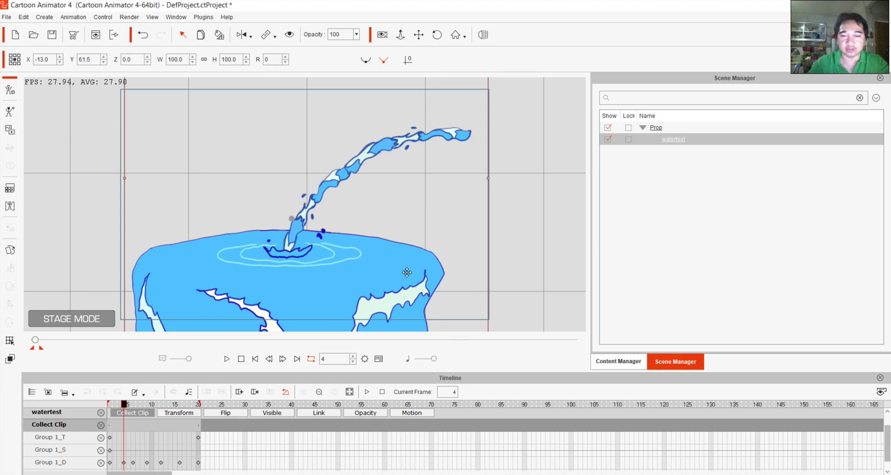
- Remove the watertest prop's object animation and reposition the prop at X -2.0, Y 110.8, clearing the animation again after the move
{"action": "right_click", "coordinate": [376, 263]}
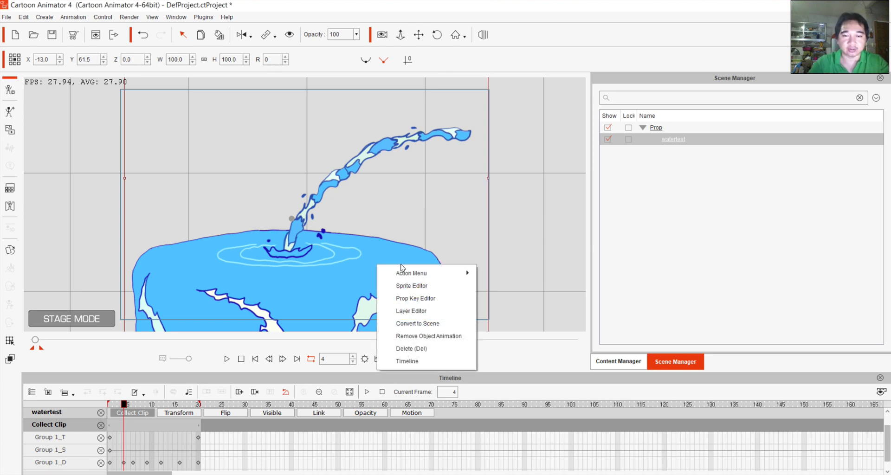
{"action": "left_click", "coordinate": [426, 338]}
{"action": "left_click_drag", "start_coordinate": [392, 293], "coordinate": [405, 234]}
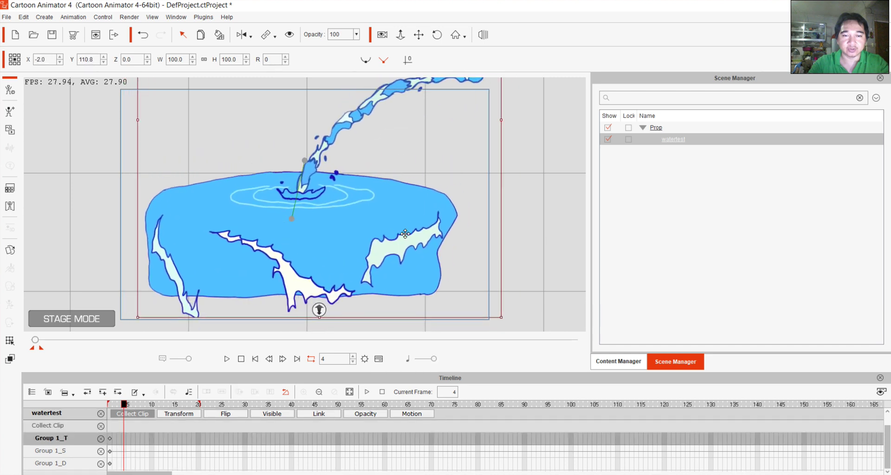
{"action": "right_click", "coordinate": [404, 231]}
{"action": "left_click", "coordinate": [436, 302]}
- Add the watertest prop to the custom prop library under the name Water
{"action": "left_click", "coordinate": [618, 361]}
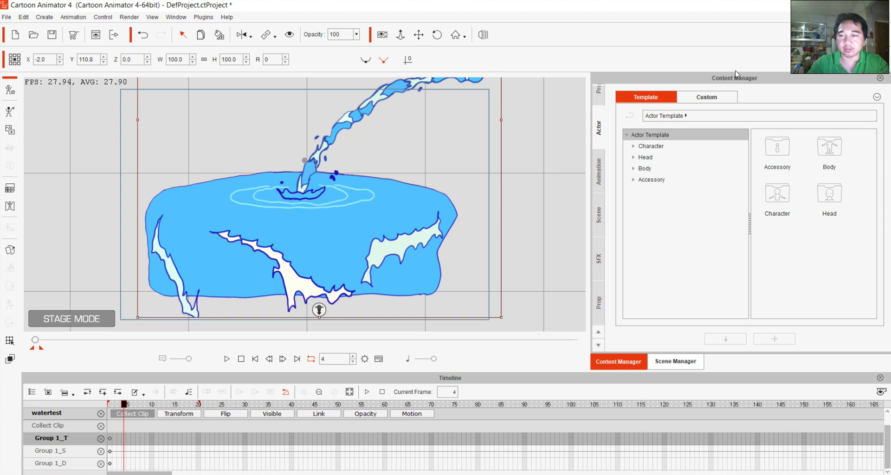
{"action": "left_click", "coordinate": [722, 96]}
{"action": "left_click", "coordinate": [655, 136]}
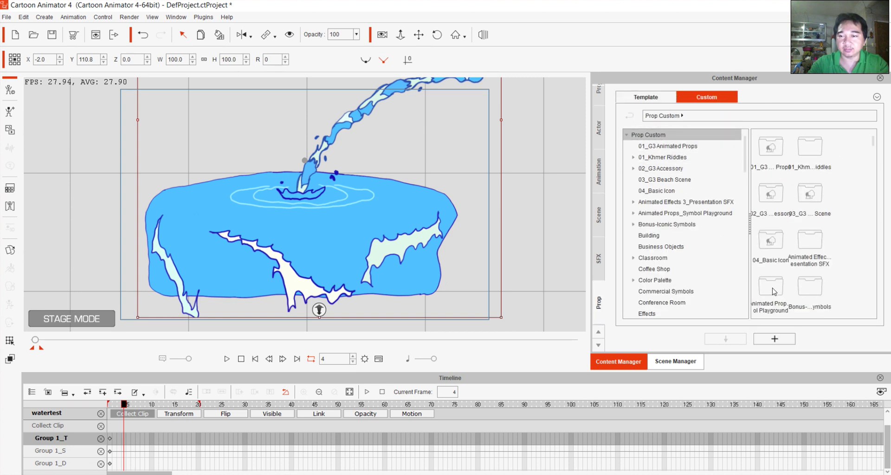
{"action": "left_click", "coordinate": [775, 339]}
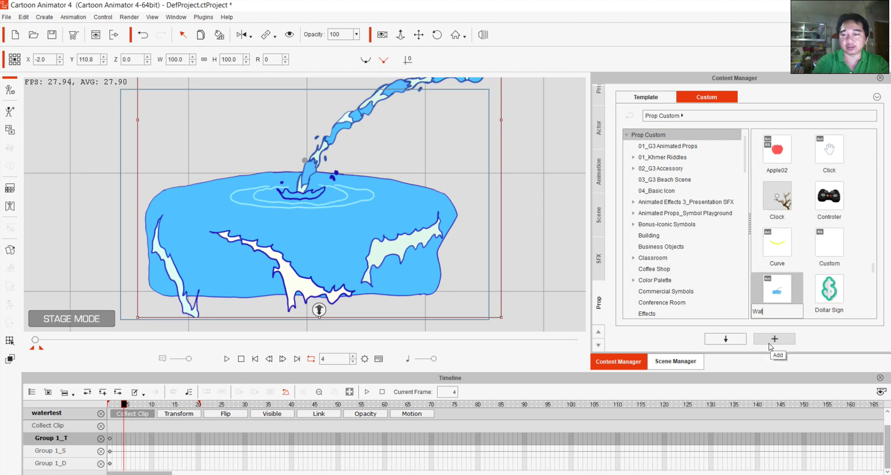
{"action": "key", "text": "Return"}
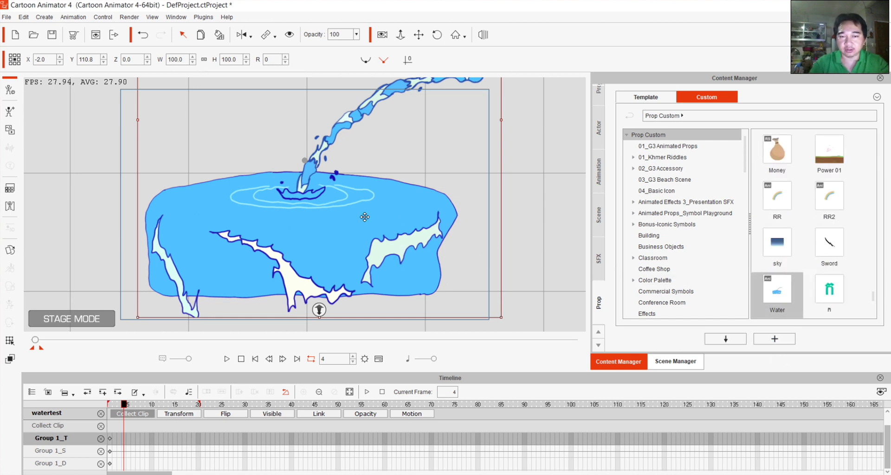
- Run the prop's Start action at frame 4, stop playback, and extend the playback range to about frame 134
{"action": "right_click", "coordinate": [311, 219]}
{"action": "mouse_move", "coordinate": [341, 232]}
{"action": "left_click", "coordinate": [445, 244]}
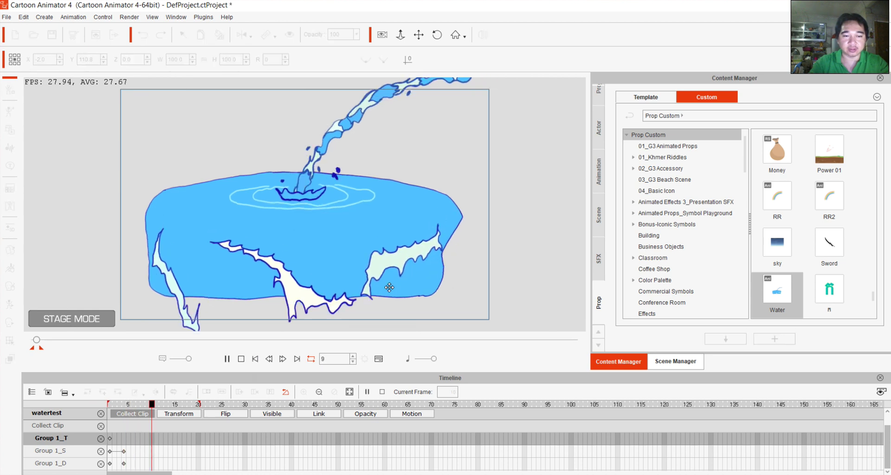
{"action": "left_click", "coordinate": [227, 359]}
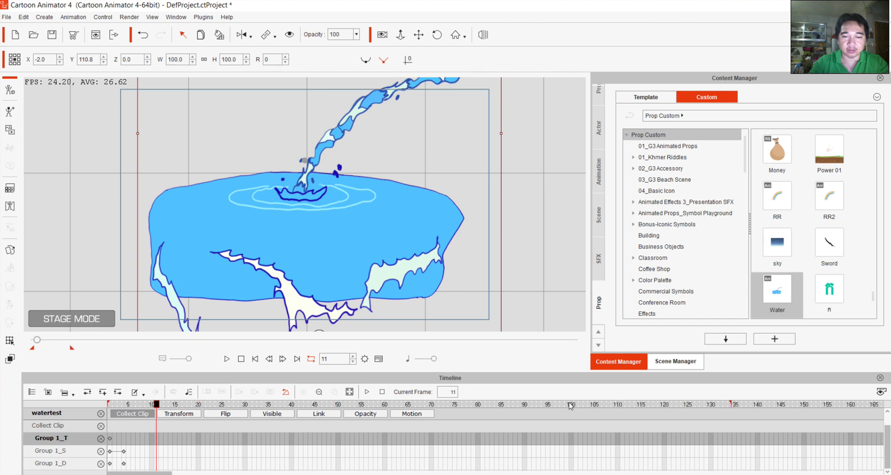
- Show the prop's Motion track, shift the Start clip to frame 2, and loop it out to about frame 154
{"action": "left_click_drag", "start_coordinate": [159, 408], "coordinate": [90, 410]}
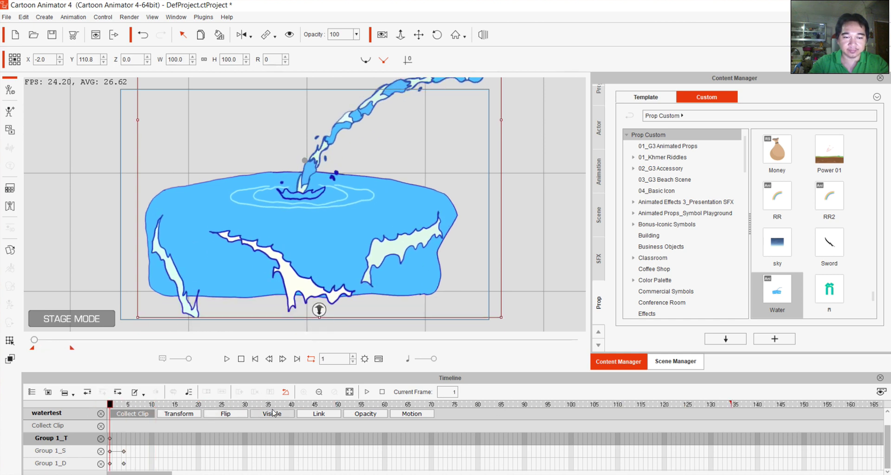
{"action": "left_click", "coordinate": [412, 413]}
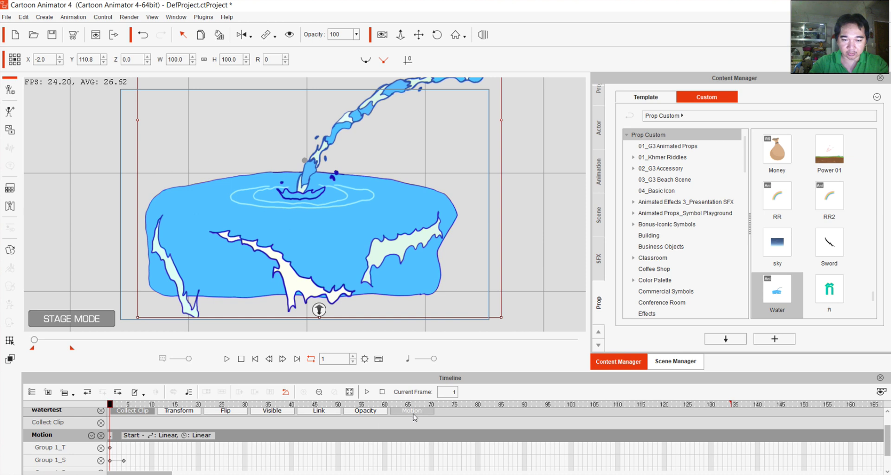
{"action": "left_click", "coordinate": [174, 438]}
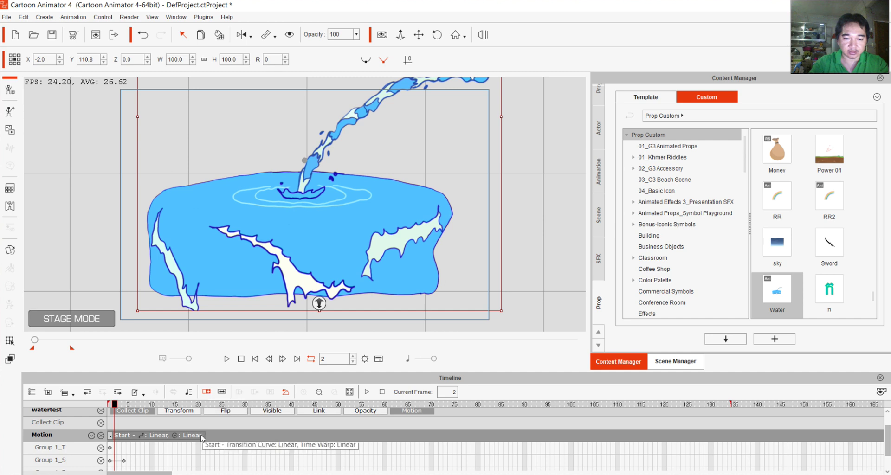
{"action": "left_click_drag", "start_coordinate": [206, 435], "coordinate": [809, 421]}
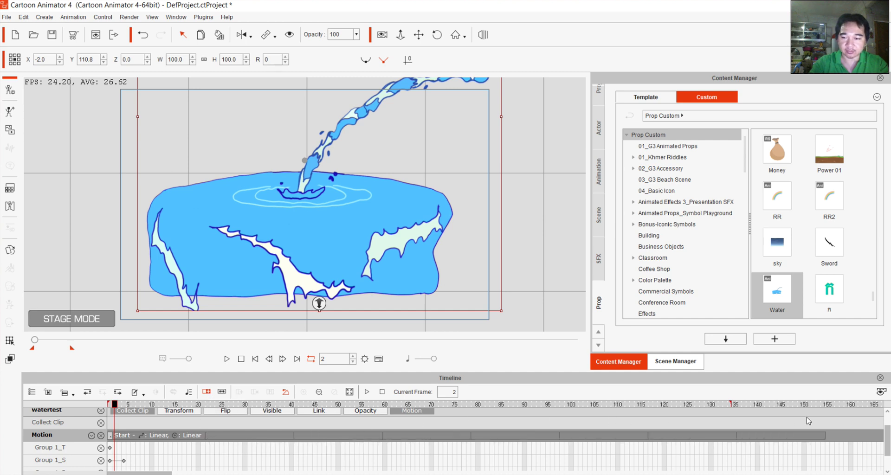
- Play back the looped Start clip to check the water motion, stopping around frame 10
{"action": "left_click", "coordinate": [227, 359]}
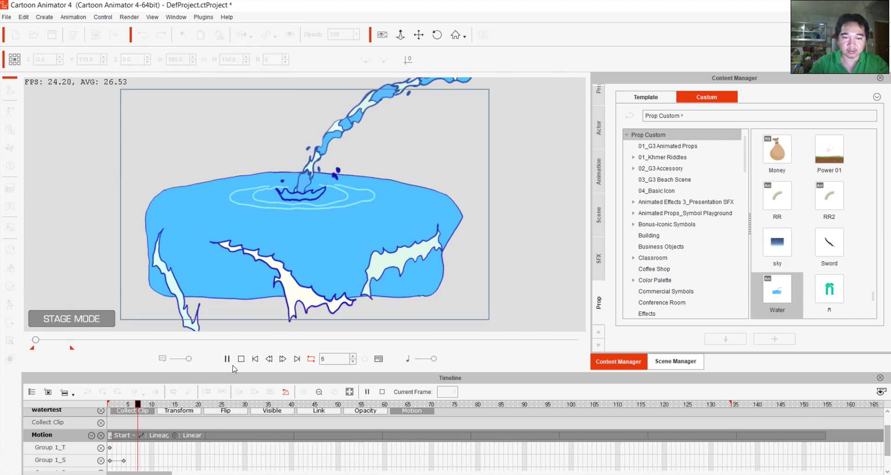
{"action": "left_click", "coordinate": [382, 392]}
{"action": "left_click_drag", "start_coordinate": [277, 262], "coordinate": [198, 280]}
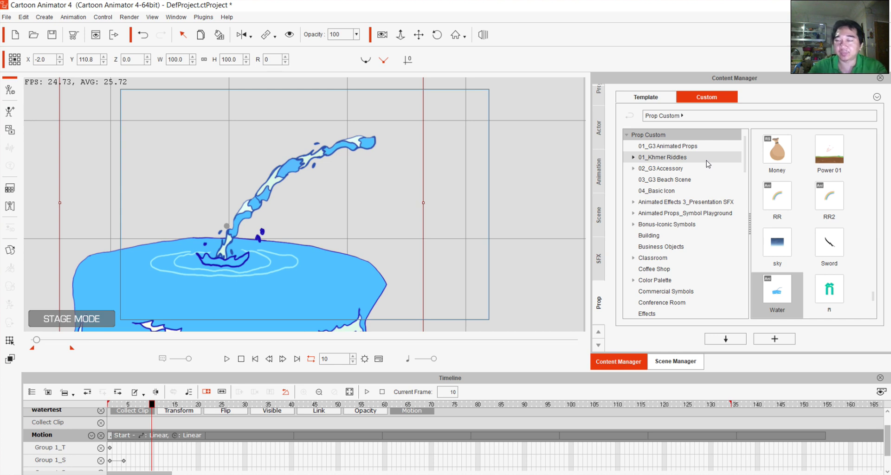
- Add the 01_Water02 pipe prop from the 01_Khmer Riddles custom folder to the stage at the upper end of the water stream
{"action": "left_click", "coordinate": [696, 147]}
{"action": "left_click", "coordinate": [676, 158]}
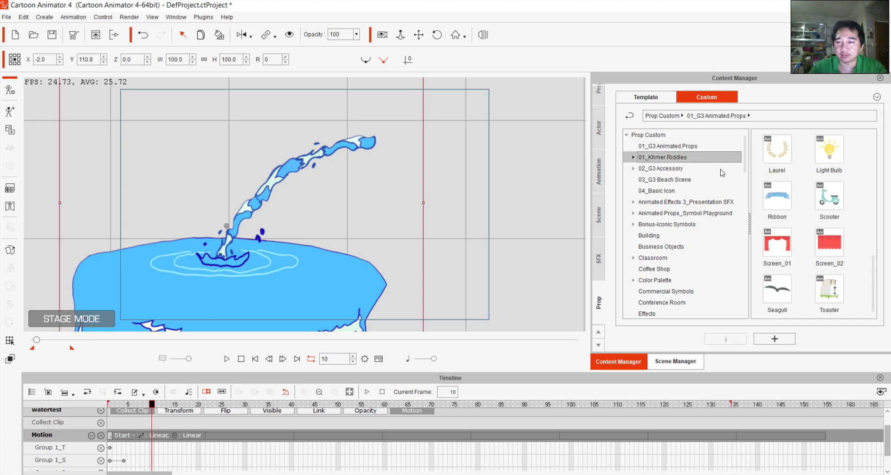
{"action": "scroll", "coordinate": [786, 197], "scroll_direction": "down", "scroll_amount": 5}
{"action": "scroll", "coordinate": [786, 197], "scroll_direction": "down", "scroll_amount": 8}
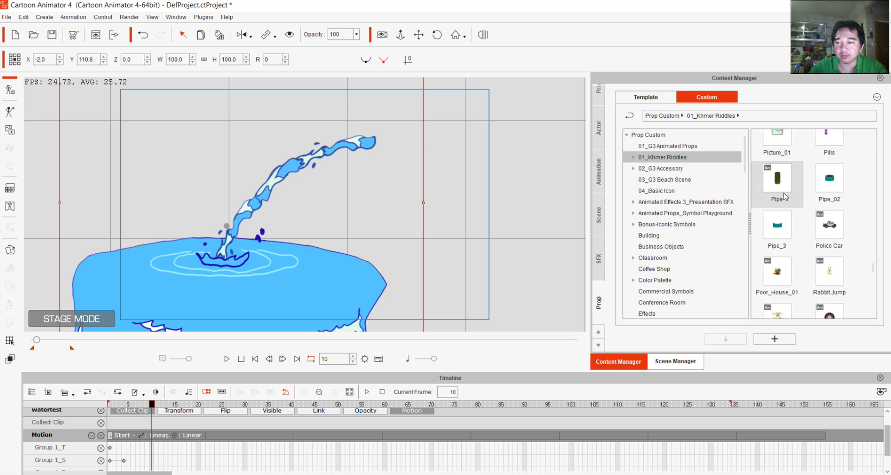
{"action": "left_click_drag", "start_coordinate": [873, 307], "coordinate": [875, 272]}
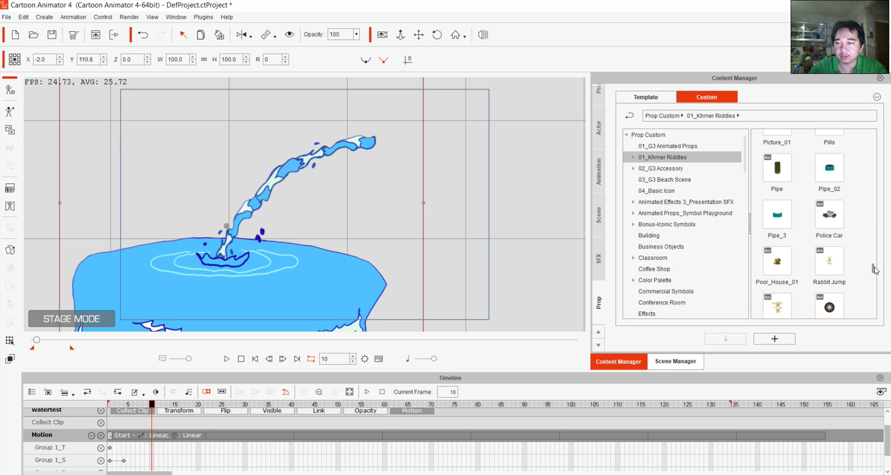
{"action": "left_click", "coordinate": [827, 262]}
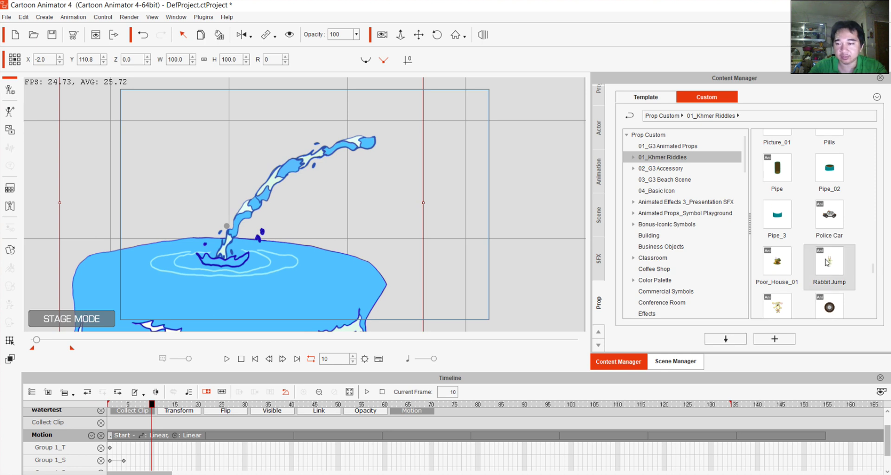
{"action": "scroll", "coordinate": [828, 263], "scroll_direction": "up", "scroll_amount": 5}
{"action": "left_click_drag", "start_coordinate": [778, 193], "coordinate": [370, 143]}
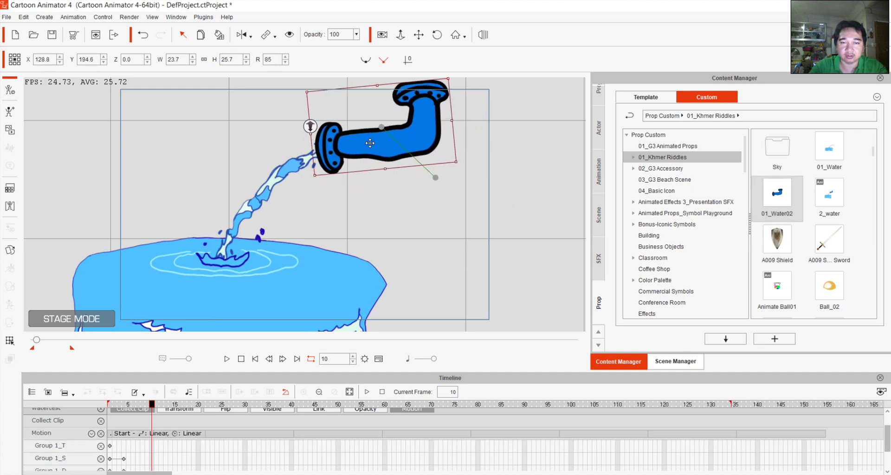
- Return to the first frame, reposition the pipe at X 121.3, Y 194.9 over the stream's origin, and preview the fit
{"action": "right_click", "coordinate": [370, 143]}
{"action": "left_click", "coordinate": [410, 207]}
{"action": "left_click", "coordinate": [241, 360]}
{"action": "mouse_move", "coordinate": [377, 153]}
{"action": "left_mouse_down"}
{"action": "mouse_move", "coordinate": [404, 143]}
{"action": "mouse_move", "coordinate": [456, 161]}
{"action": "mouse_move", "coordinate": [376, 155]}
{"action": "left_mouse_up"}
{"action": "left_click", "coordinate": [226, 360]}
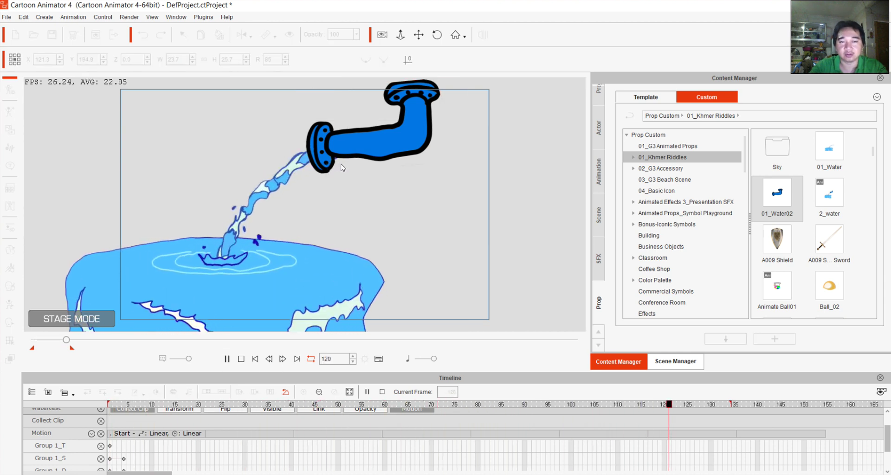
{"action": "key", "text": "space"}
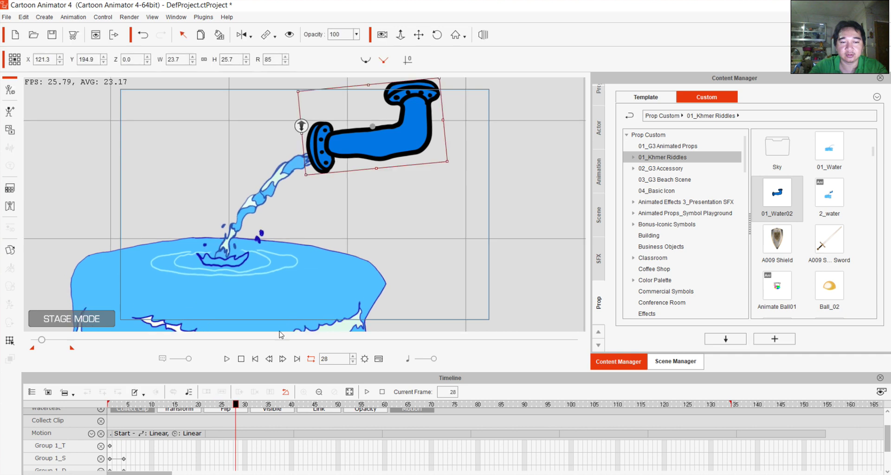
- Adjust the pipe's position at frame 1 to X 122.5, Y 192.2 and play the animation to check its alignment with the water
{"action": "left_click", "coordinate": [241, 360]}
{"action": "left_click_drag", "start_coordinate": [355, 154], "coordinate": [357, 157]}
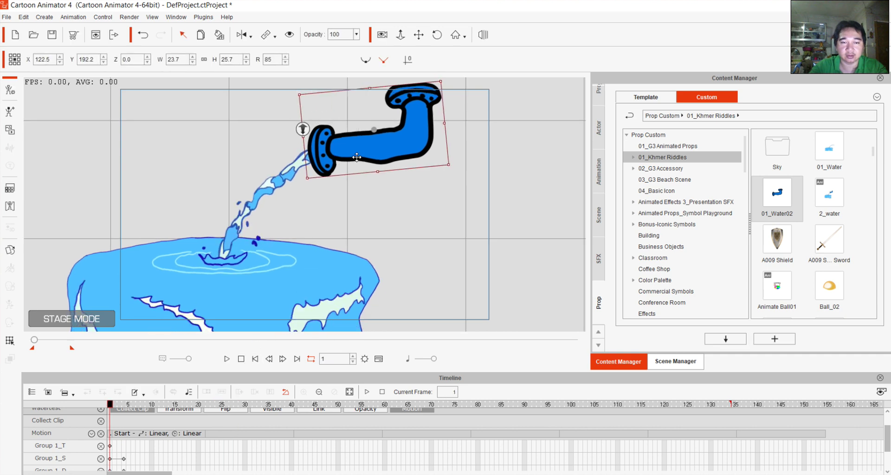
{"action": "left_click", "coordinate": [227, 360]}
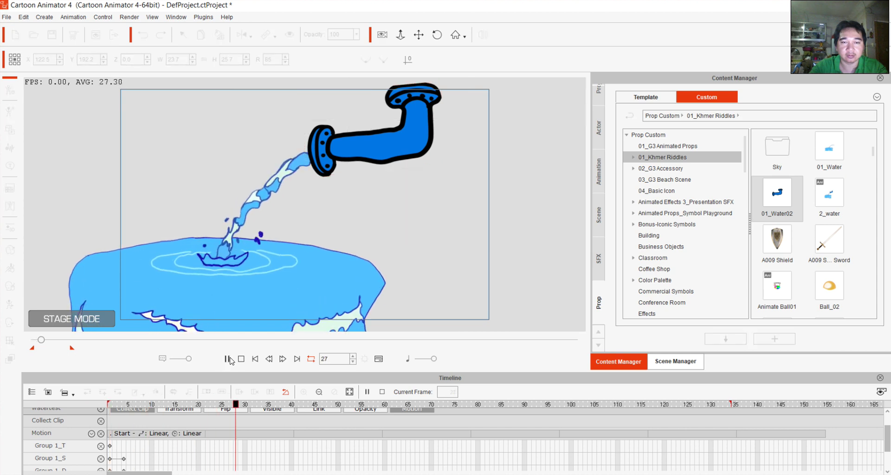
{"action": "key", "text": "space"}
- Resume playback from frame 60 to examine the water pouring from the pipe into the pool
{"action": "left_click_drag", "start_coordinate": [309, 260], "coordinate": [379, 184]}
{"action": "left_click_drag", "start_coordinate": [354, 218], "coordinate": [389, 215]}
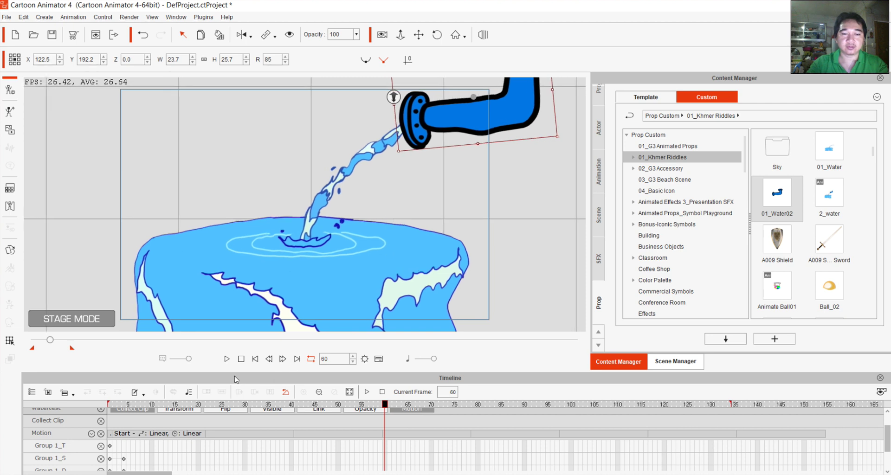
{"action": "left_click", "coordinate": [228, 359]}
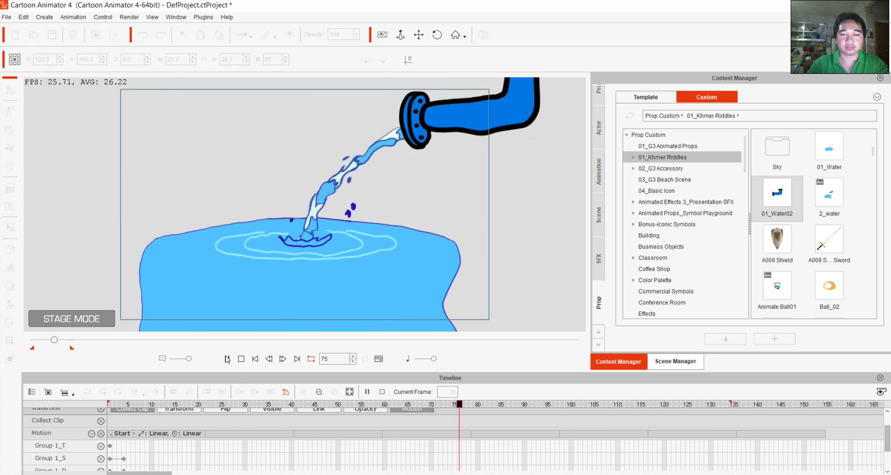